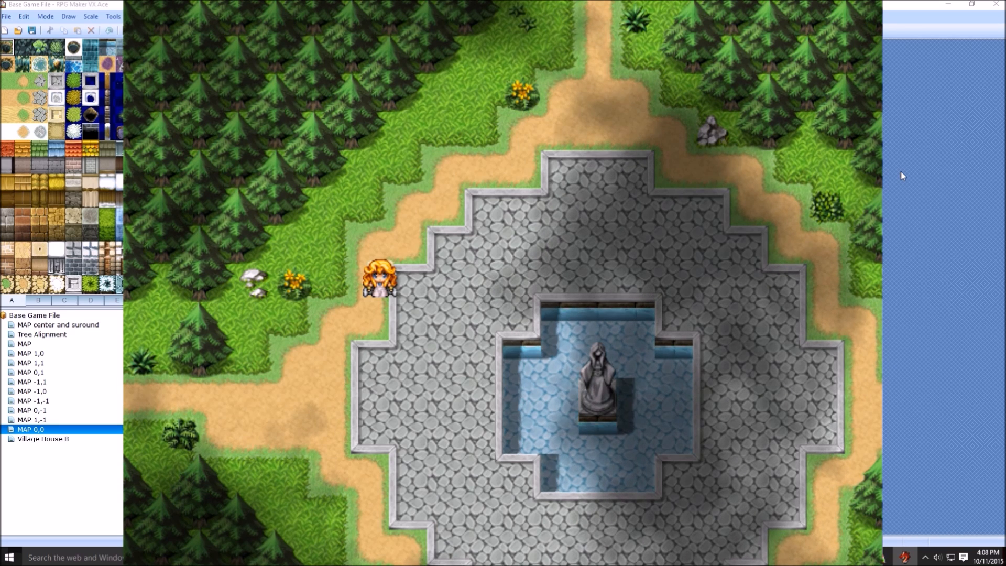
# - Walk the character around the fountain plaza in the playtest to examine the cloud shadows over the map
pyautogui.press('Right')
pyautogui.press('Up')
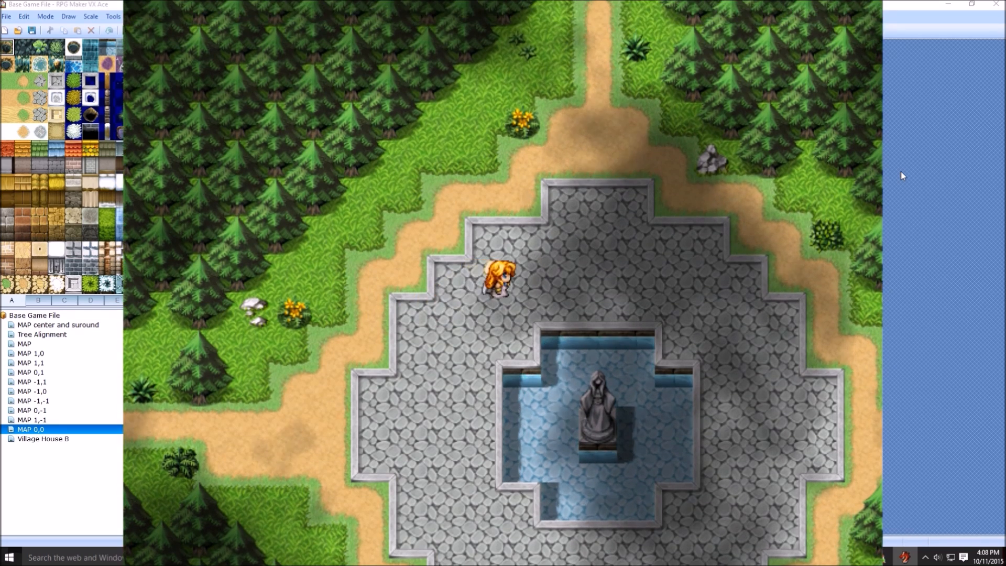
pyautogui.press('Left')
pyautogui.press('Up')
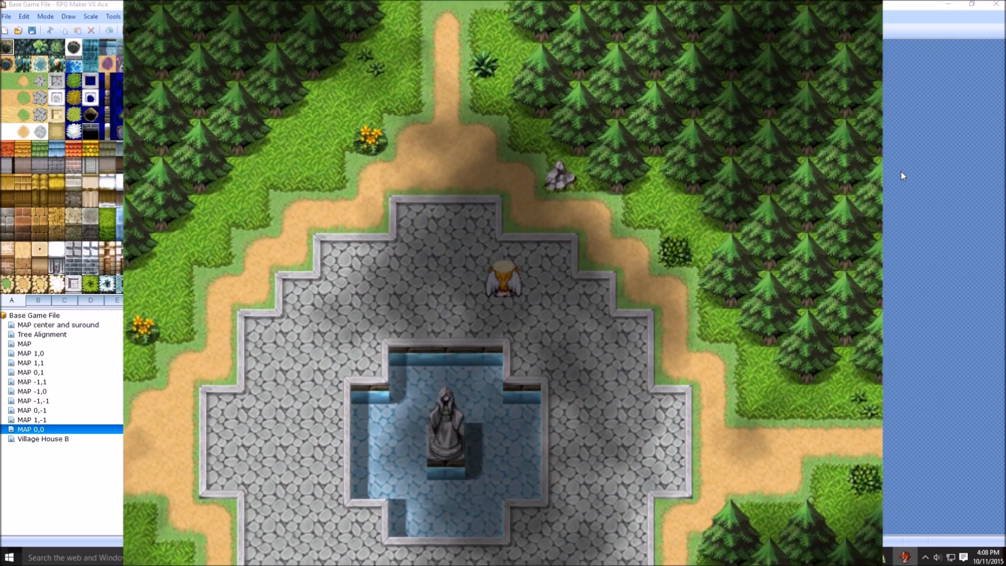
pyautogui.press('Escape')
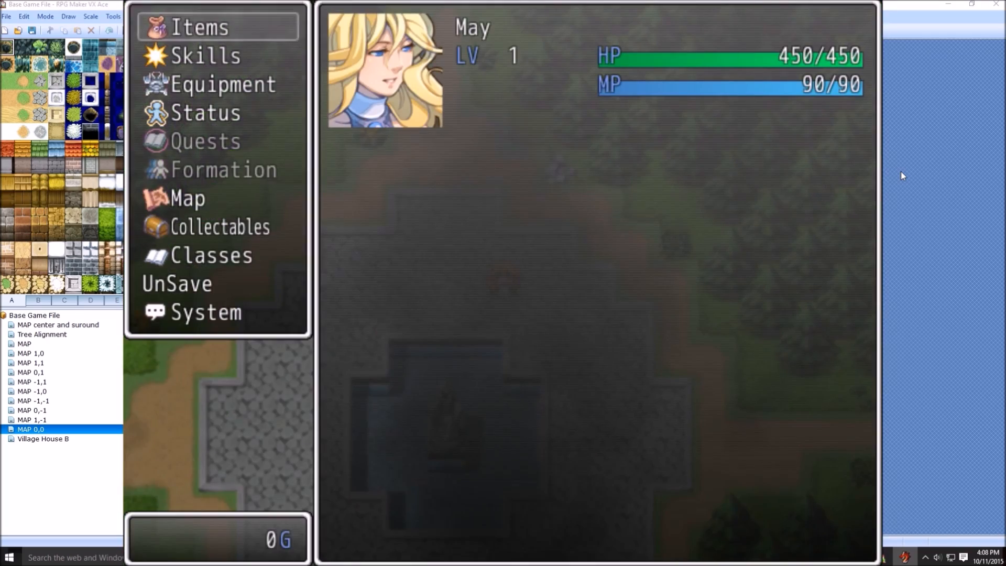
pyautogui.press('Escape')
pyautogui.press('Escape')
pyautogui.press('Escape')
pyautogui.press('Down')
pyautogui.press('Right')
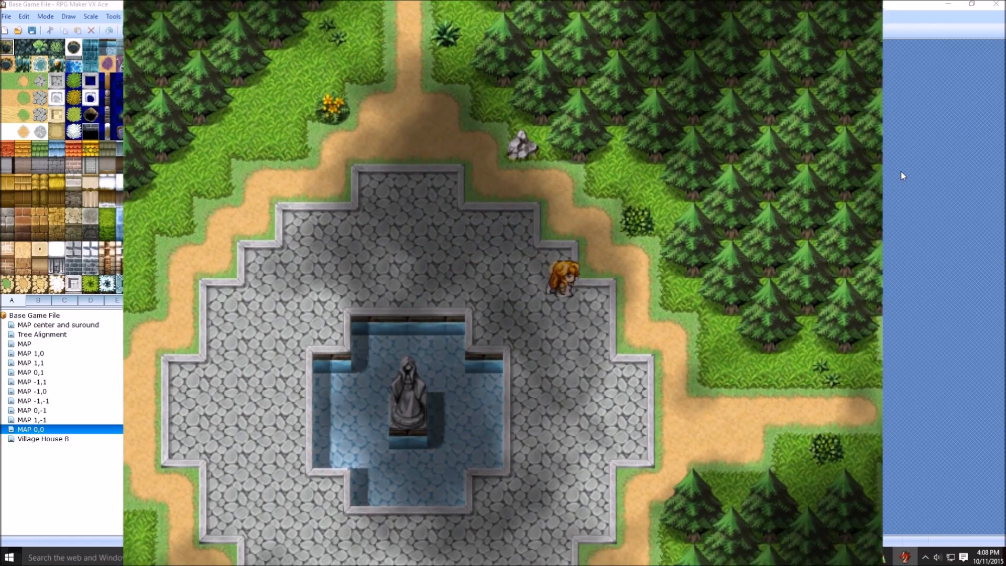
pyautogui.press('Left')
pyautogui.press('Up')
pyautogui.press('Right')
pyautogui.press('Down')
pyautogui.press('Left')
pyautogui.press('Down')
pyautogui.press('Left')
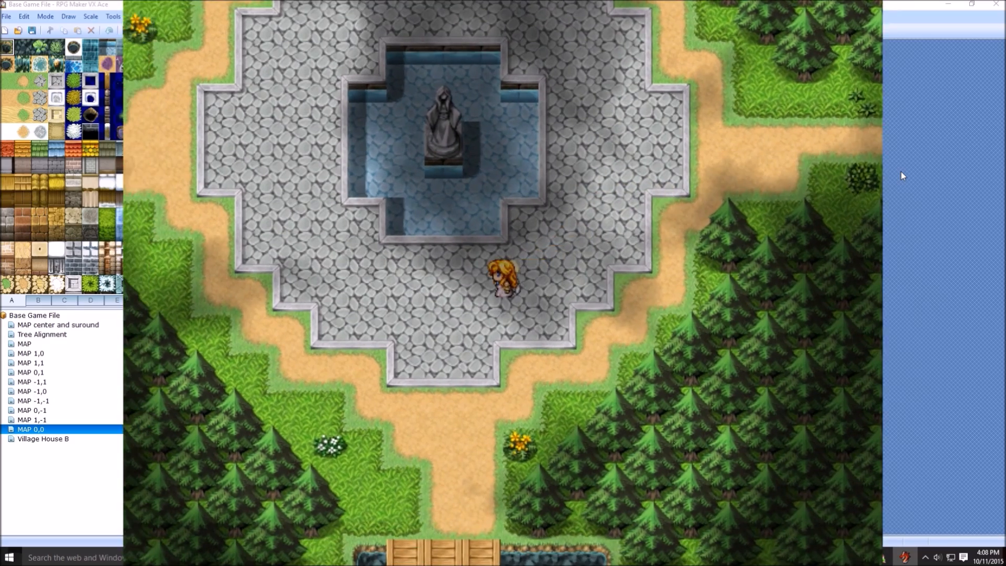
pyautogui.press('Down')
pyautogui.press('Left')
pyautogui.press('Up')
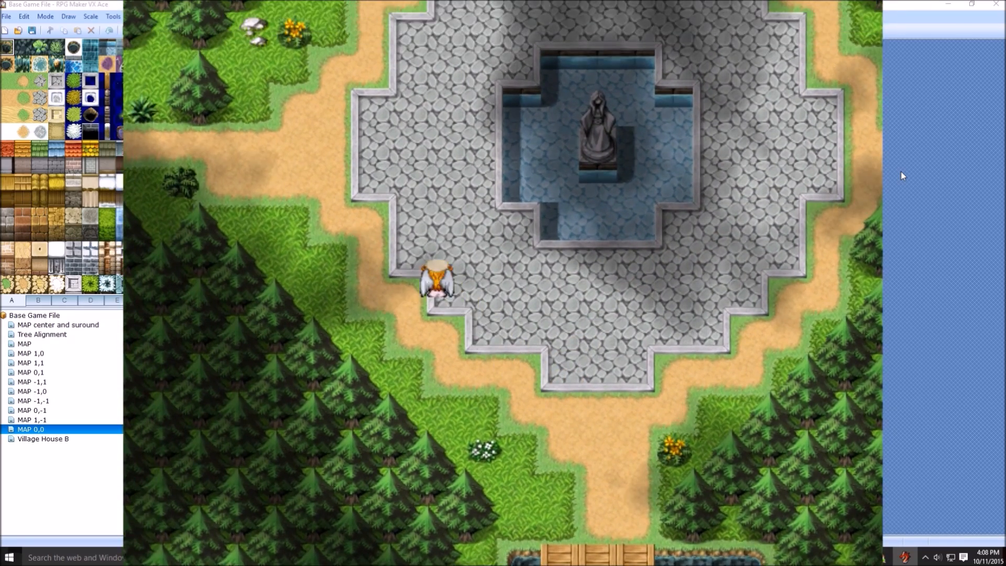
pyautogui.press('Left')
pyautogui.press('Up')
pyautogui.press('Down')
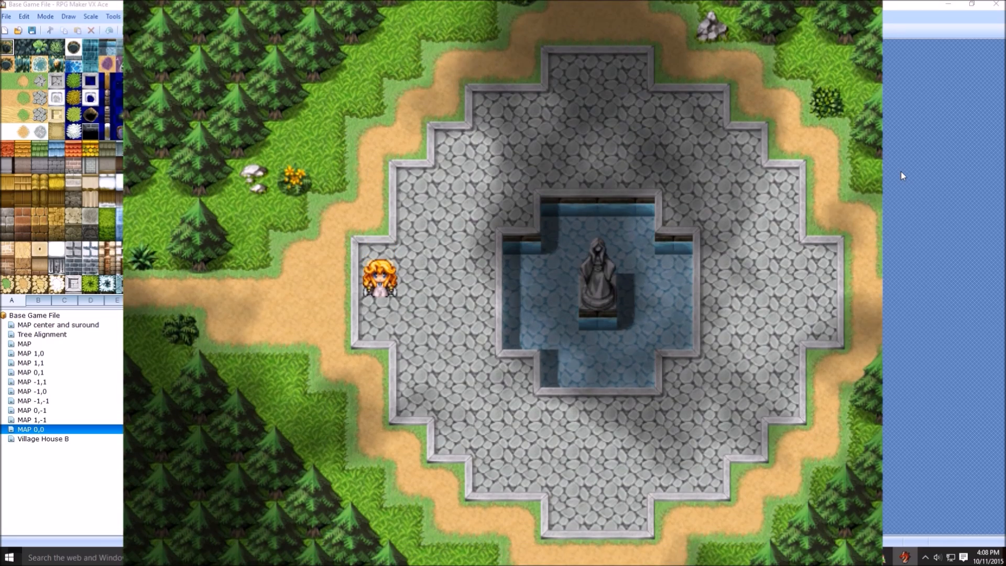
pyautogui.press('Down')
pyautogui.press('Right')
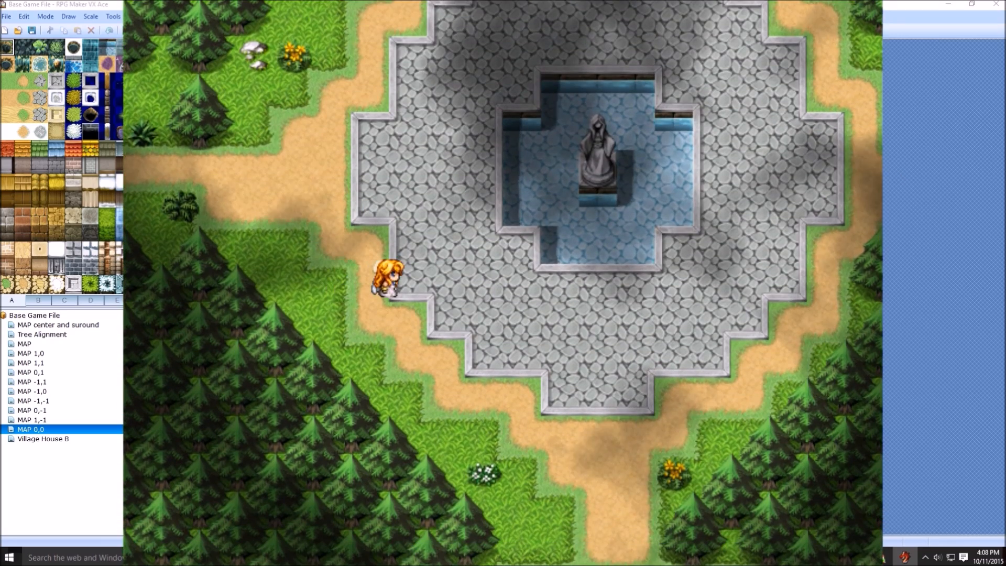
pyautogui.press('Down')
pyautogui.press('Down')
pyautogui.press('Right')
pyautogui.press('Down')
pyautogui.press('Right')
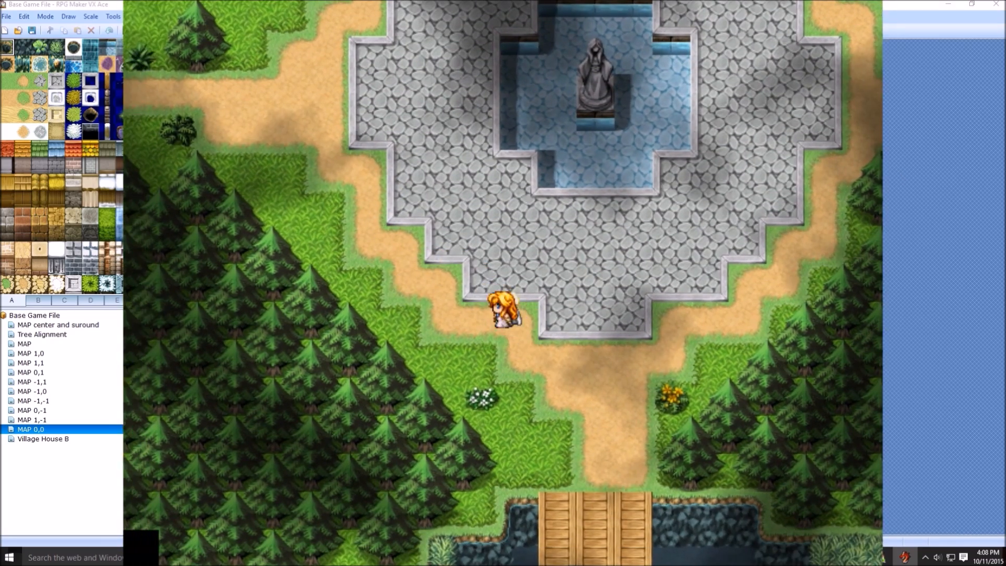
pyautogui.press('Up')
pyautogui.press('Left')
pyautogui.press('Left')
pyautogui.press('Up')
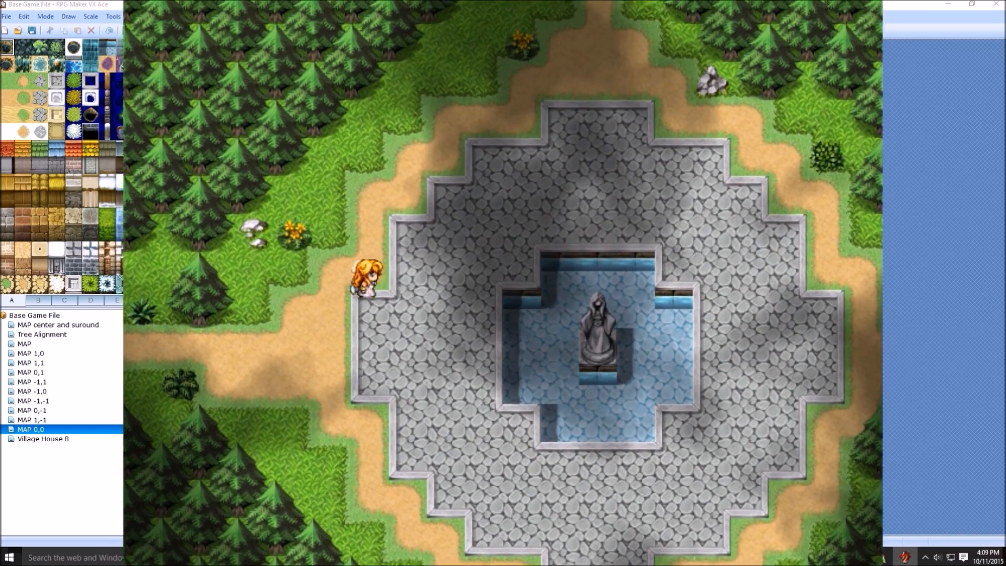
pyautogui.press('Right')
pyautogui.press('Down')
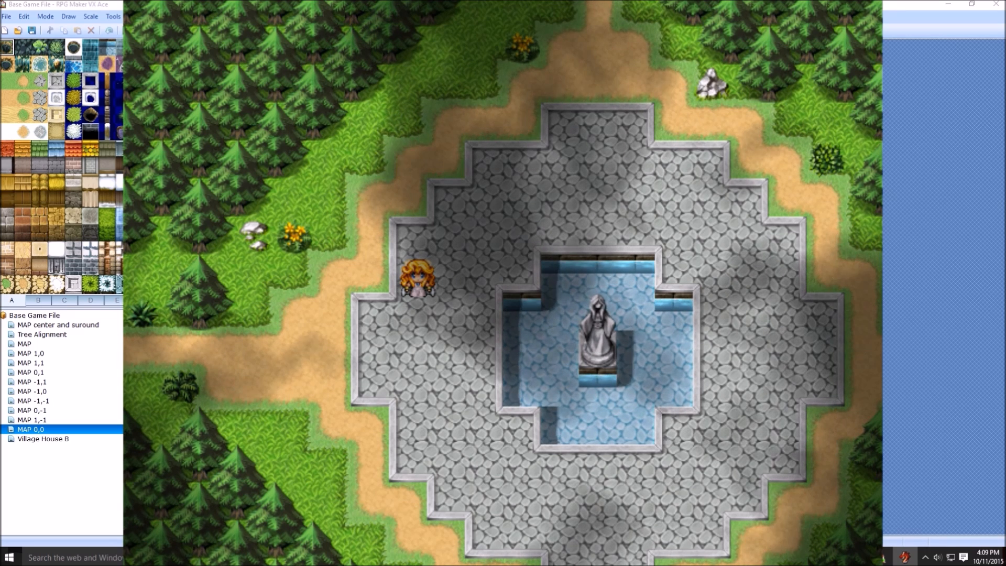
pyautogui.press('Down')
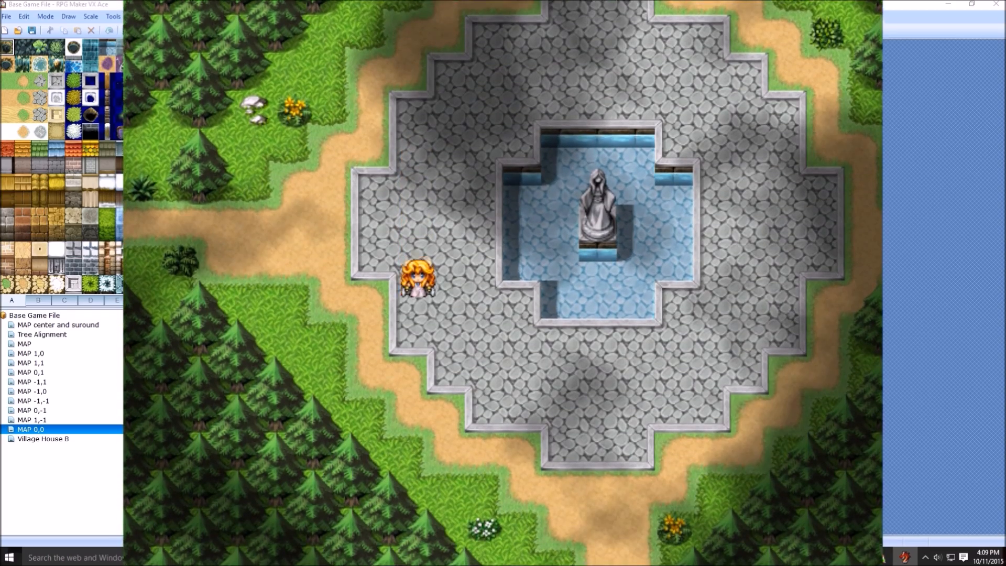
pyautogui.press('Down')
pyautogui.press('Right')
pyautogui.press('Down')
pyautogui.press('Right')
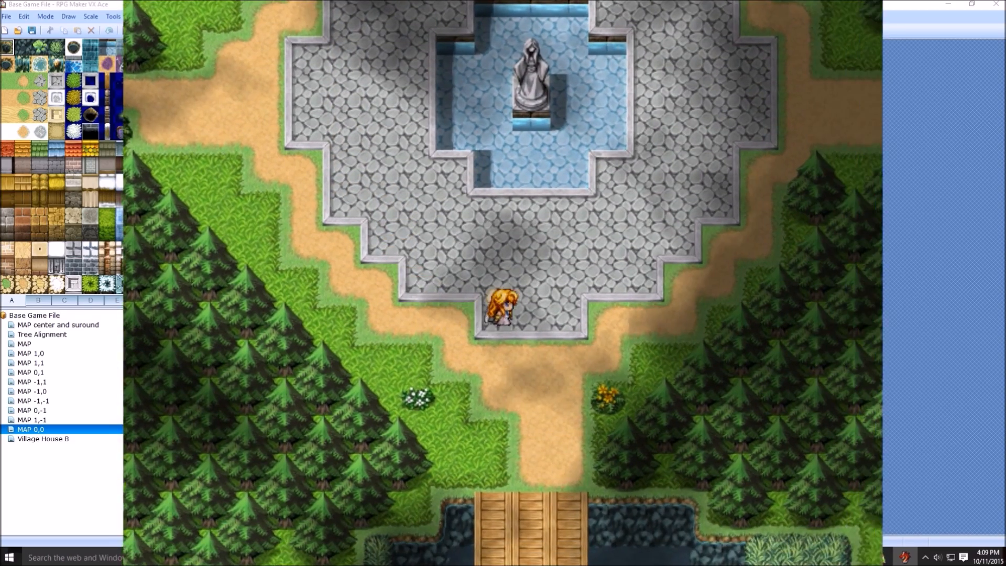
pyautogui.press('Up')
pyautogui.press('Left')
pyautogui.press('Down')
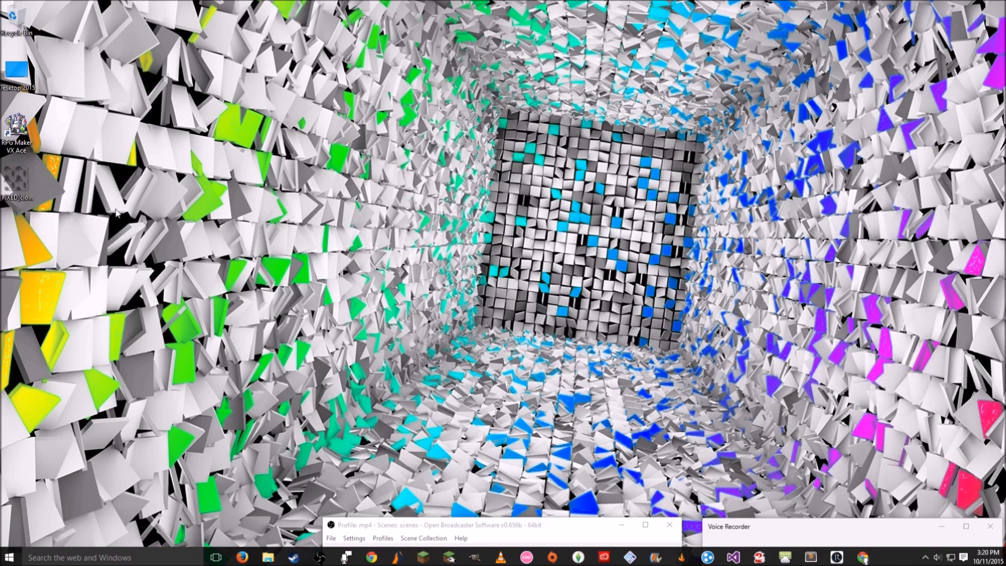
# - Launch RPG Maker VX Ace using the RPGVXAce application in its Steam installation folder
pyautogui.click(21, 126)
pyautogui.press('Return')
pyautogui.moveTo(267, 557)
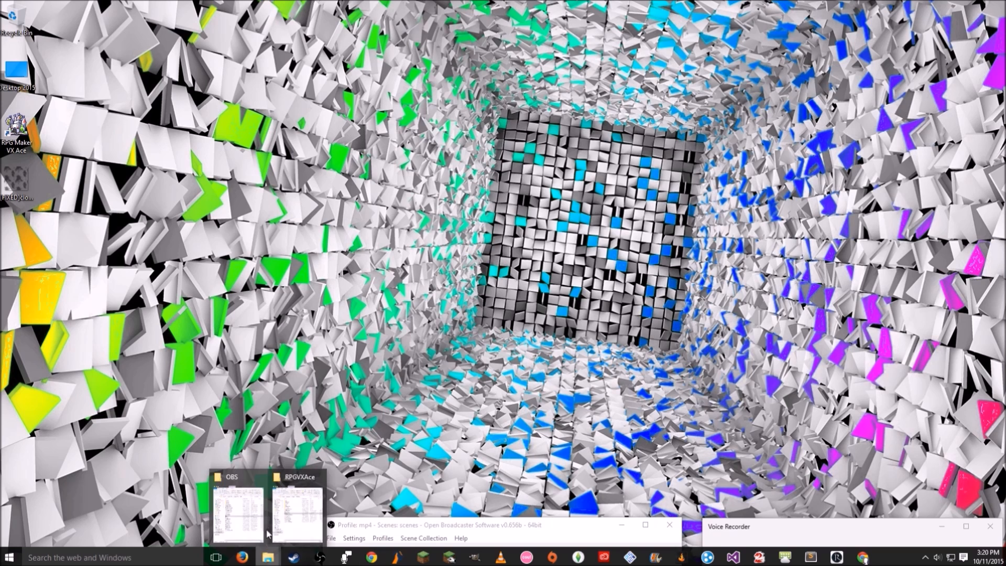
pyautogui.click(291, 511)
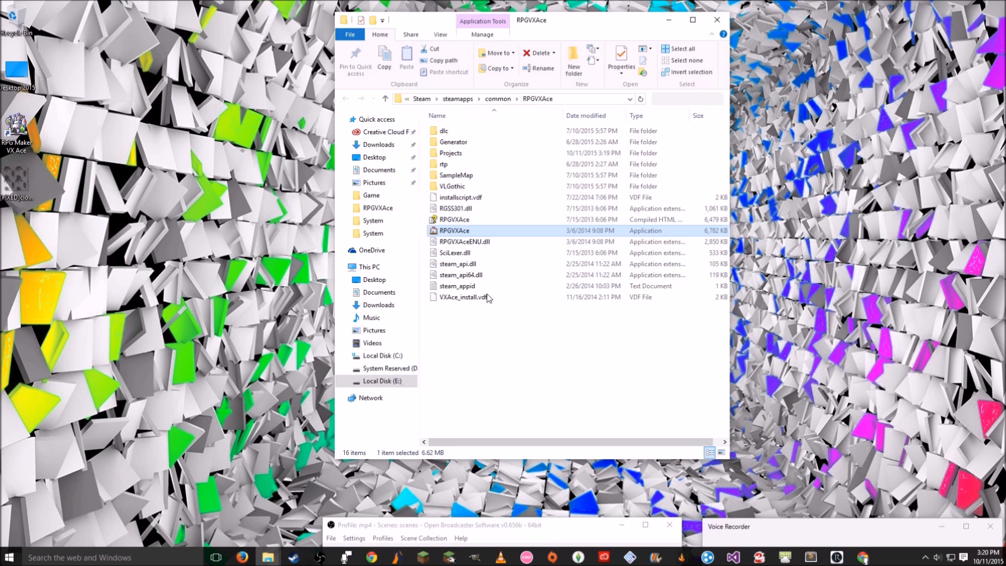
pyautogui.rightClick(501, 230)
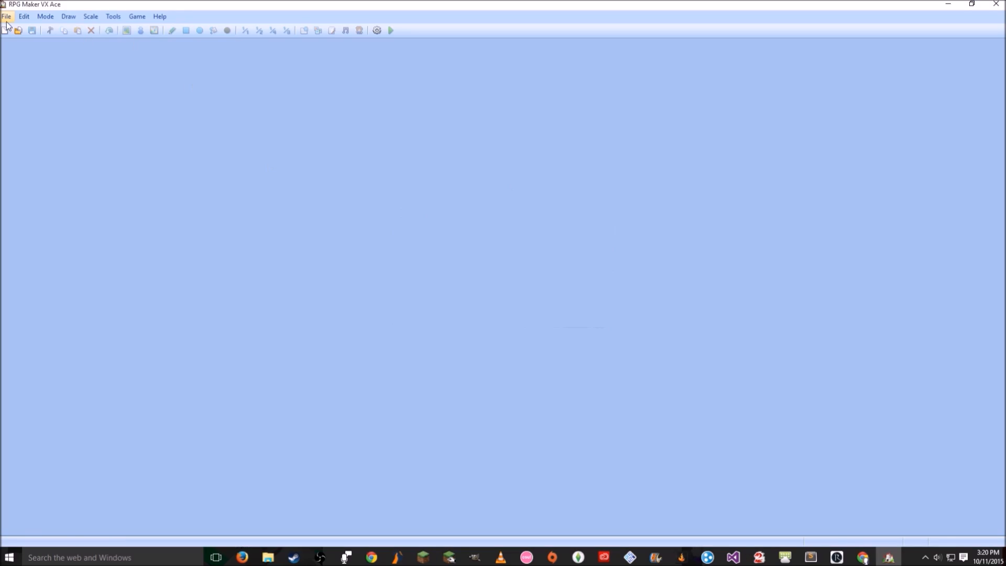
# - Create a new project named Project9 on the Desktop and set MAP001's tileset to 002:Exterior
pyautogui.click(4, 30)
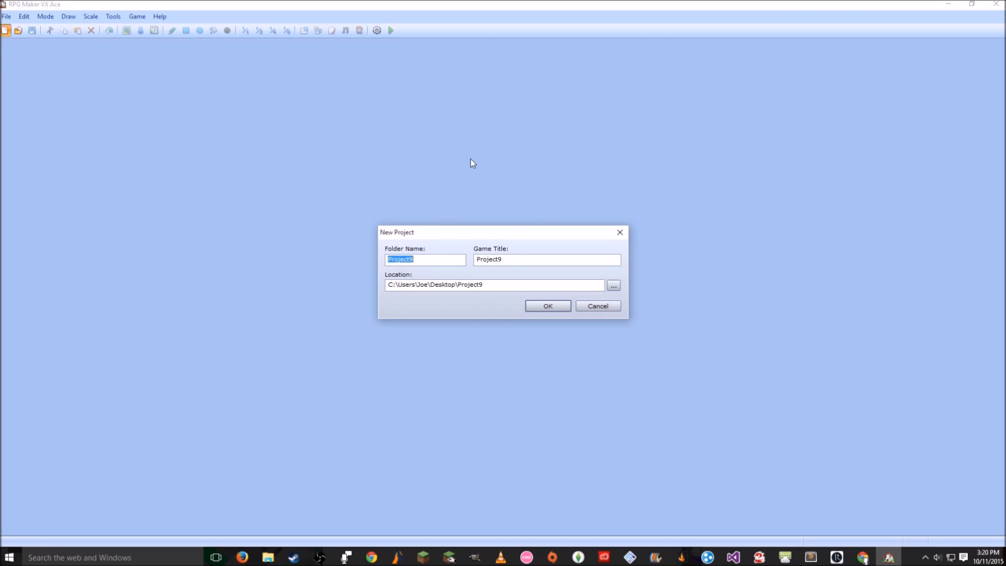
pyautogui.click(548, 305)
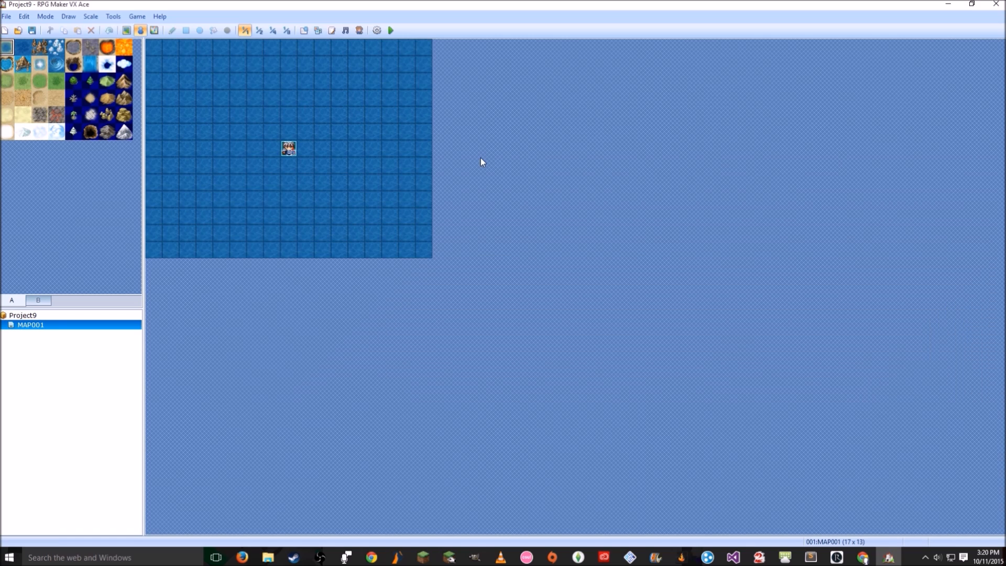
pyautogui.rightClick(59, 329)
pyautogui.click(118, 334)
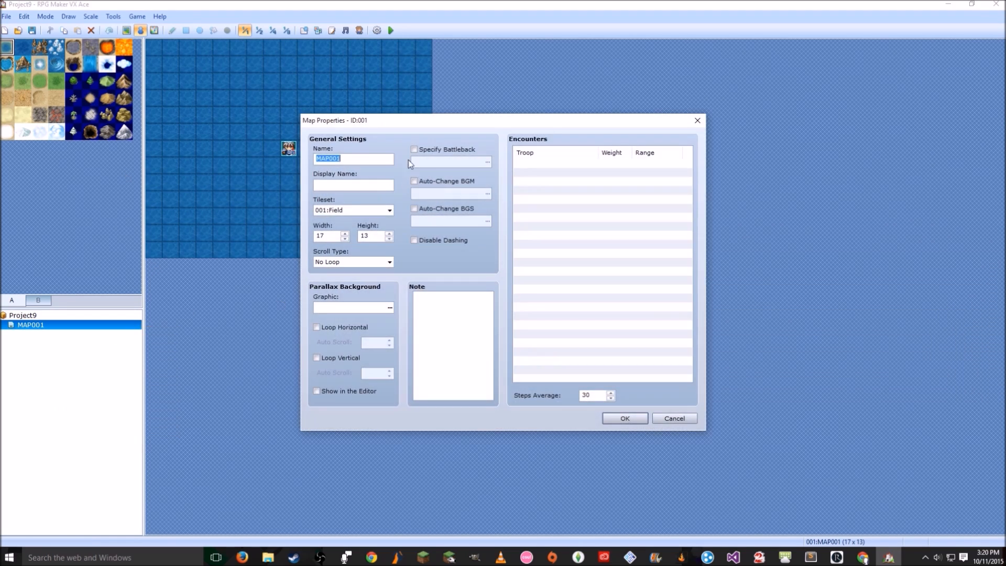
pyautogui.click(389, 210)
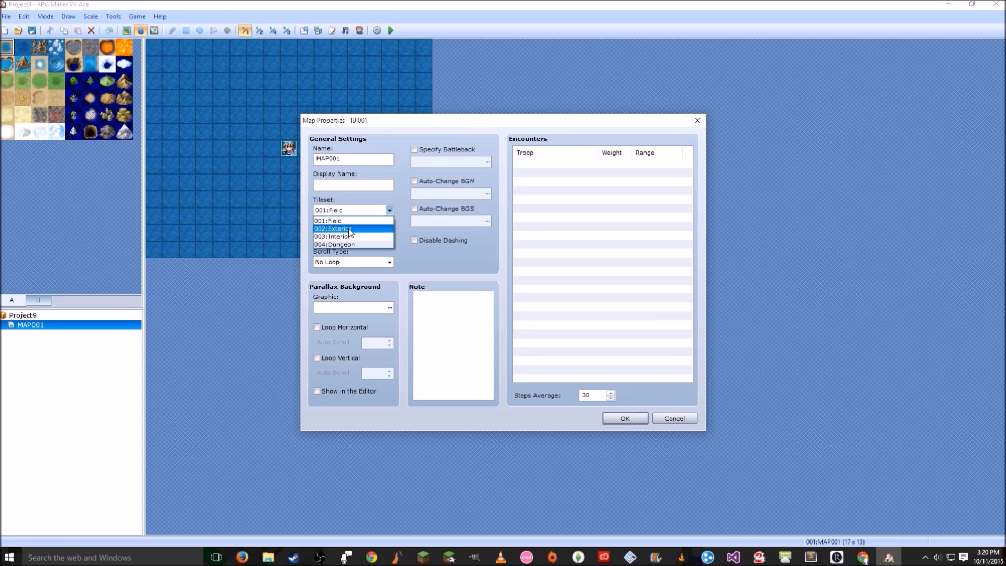
pyautogui.click(366, 228)
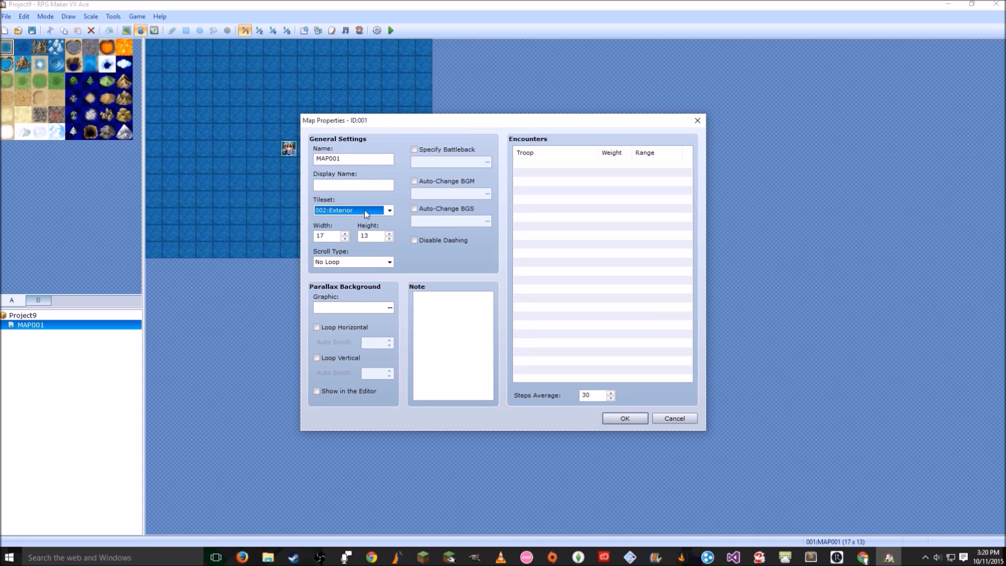
pyautogui.click(612, 420)
# - Flood-fill the whole map with the Meadow tile and return to event editing
pyautogui.click(7, 82)
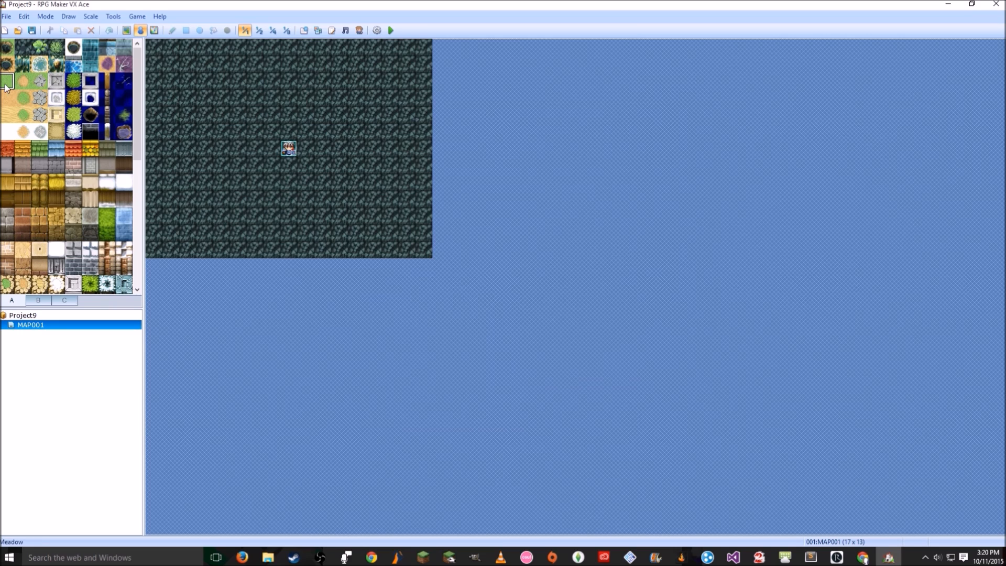
pyautogui.click(126, 31)
pyautogui.click(213, 31)
pyautogui.click(188, 47)
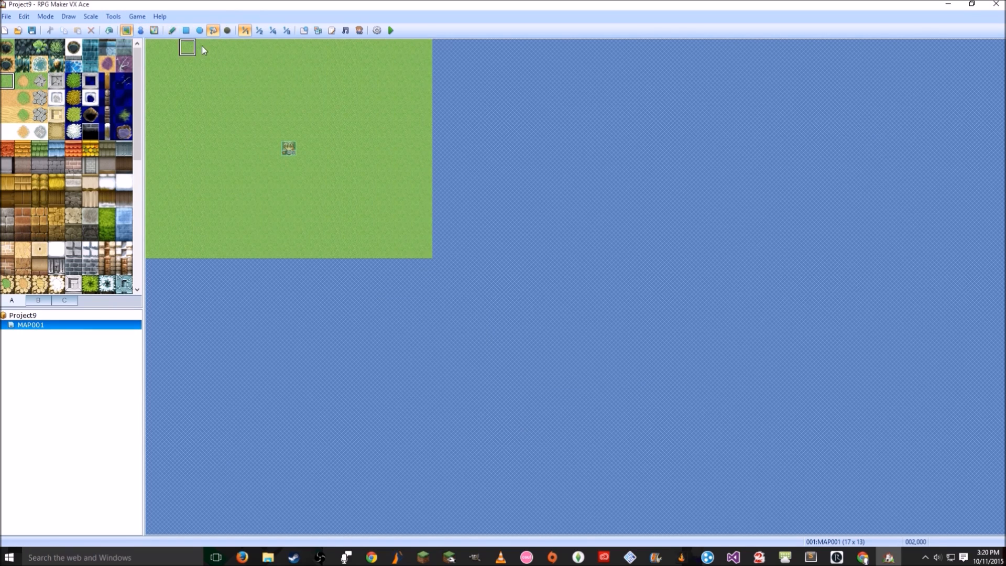
pyautogui.click(140, 30)
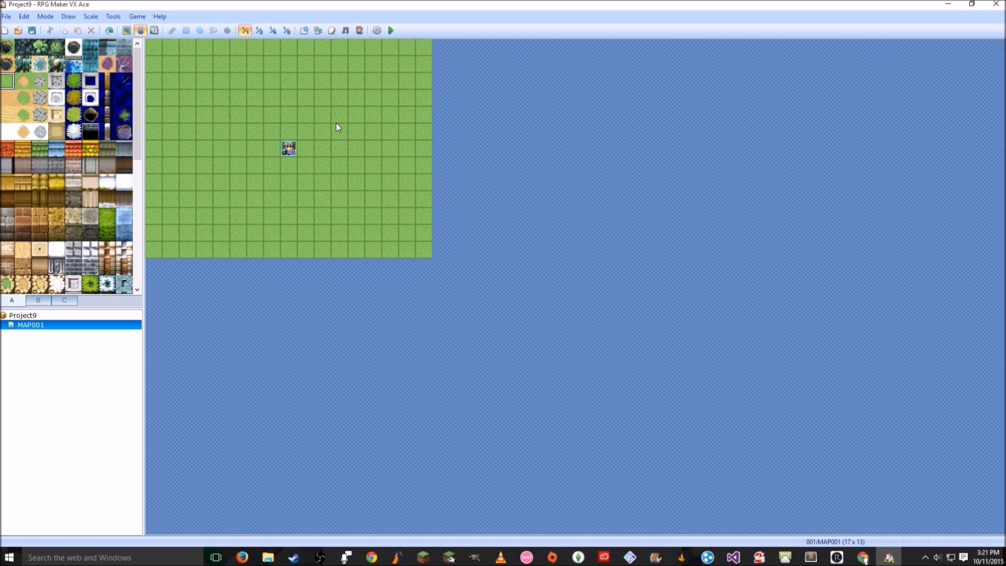
# - Switch to Chrome and preview cloud textures in the image results for "rpg maker vx ace cloud shadows"
pyautogui.click(863, 557)
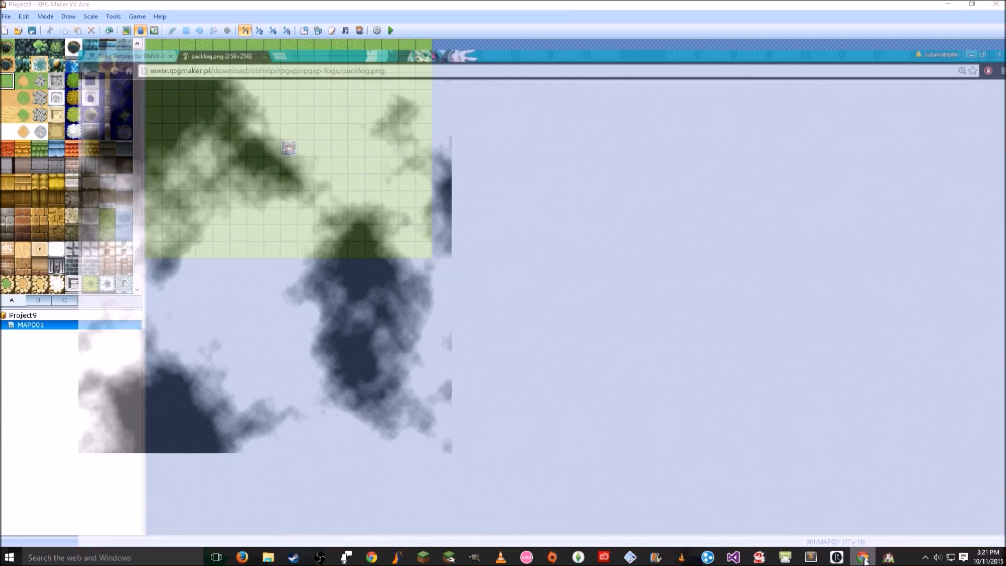
pyautogui.click(6, 21)
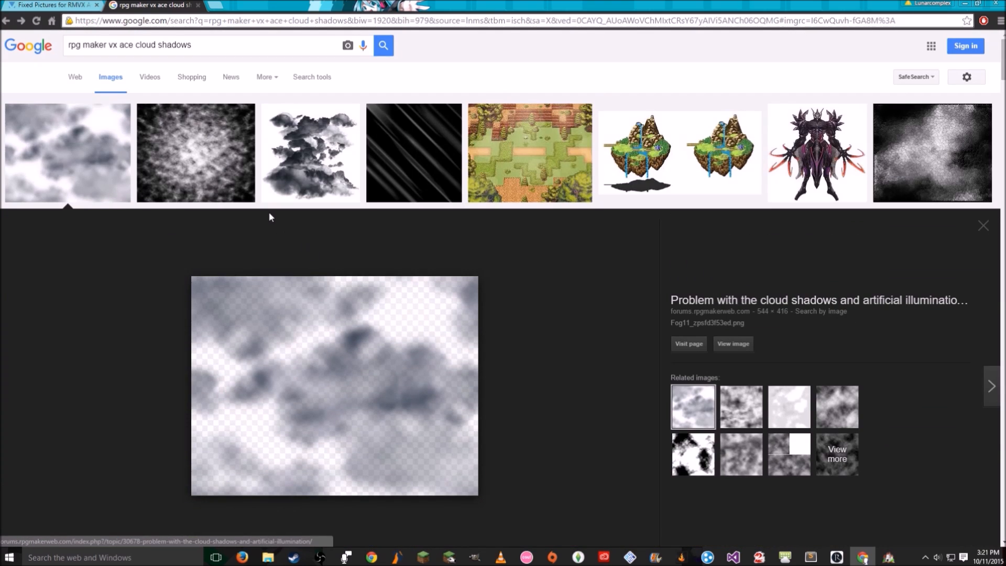
pyautogui.click(171, 166)
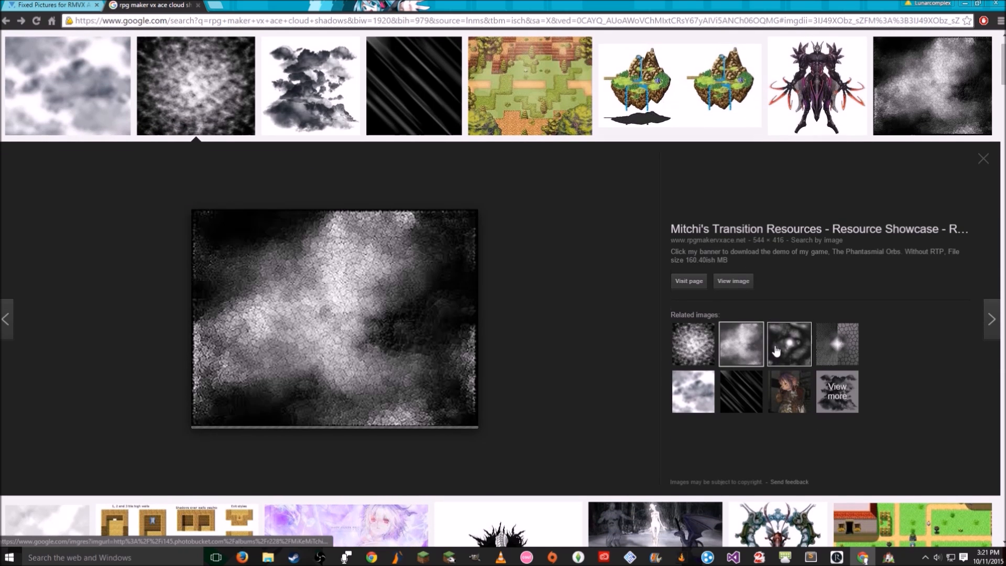
pyautogui.click(777, 351)
pyautogui.click(295, 104)
pyautogui.click(201, 83)
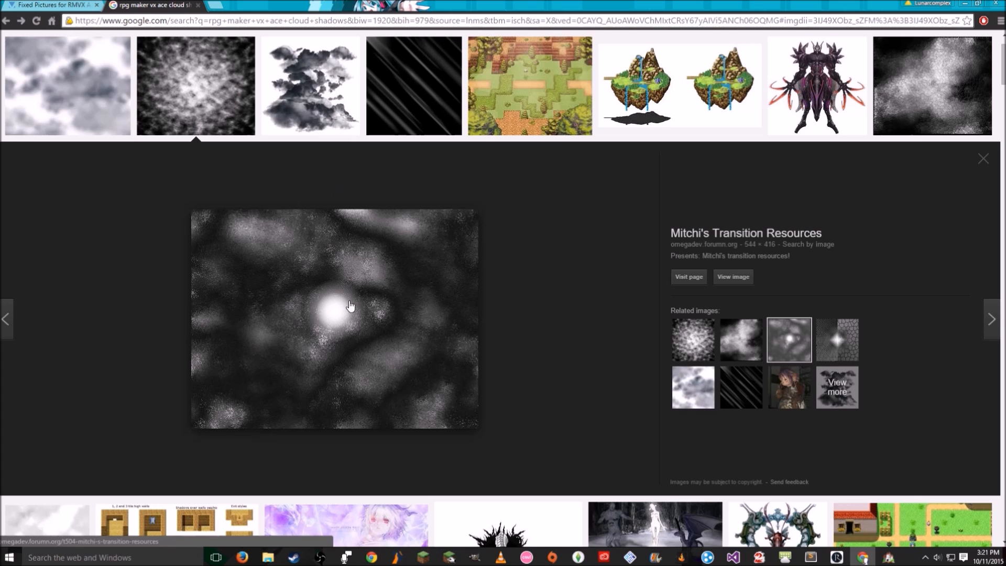
# - Open the 256 × 256 black-and-white fog image from rpgmaker.pl at full size and save it to the Desktop as packfog in PNG format
pyautogui.click(338, 126)
pyautogui.click(739, 337)
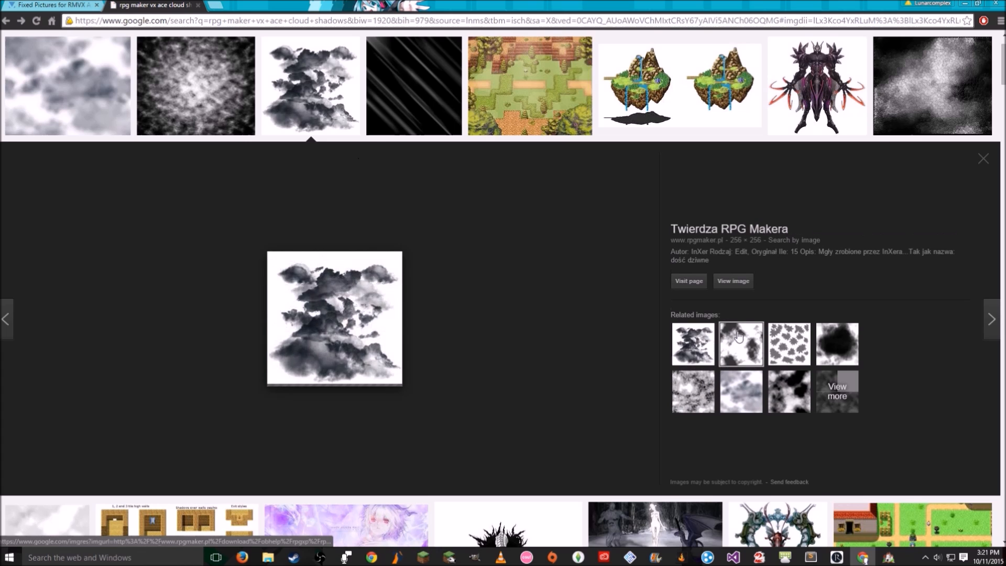
pyautogui.click(733, 281)
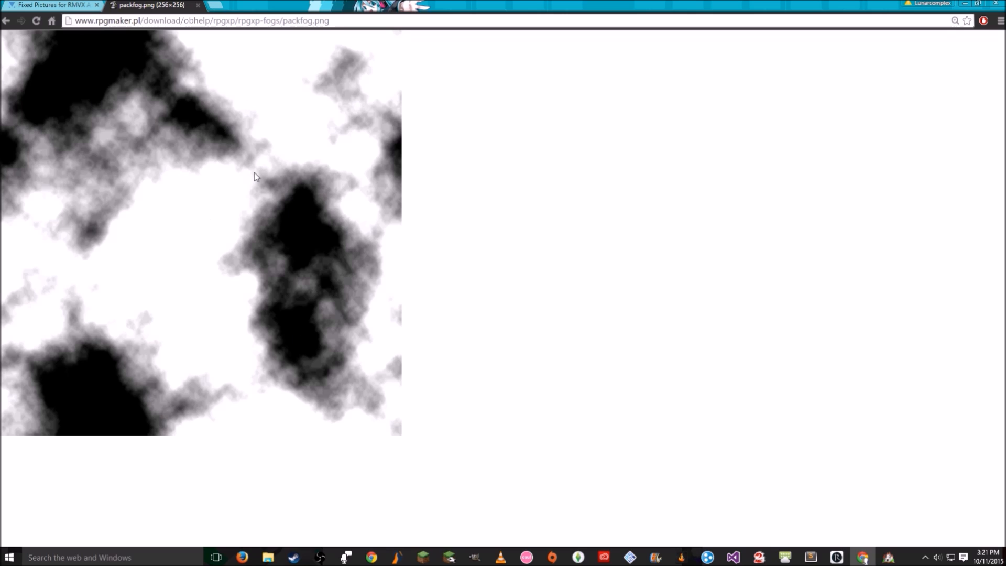
pyautogui.rightClick(257, 150)
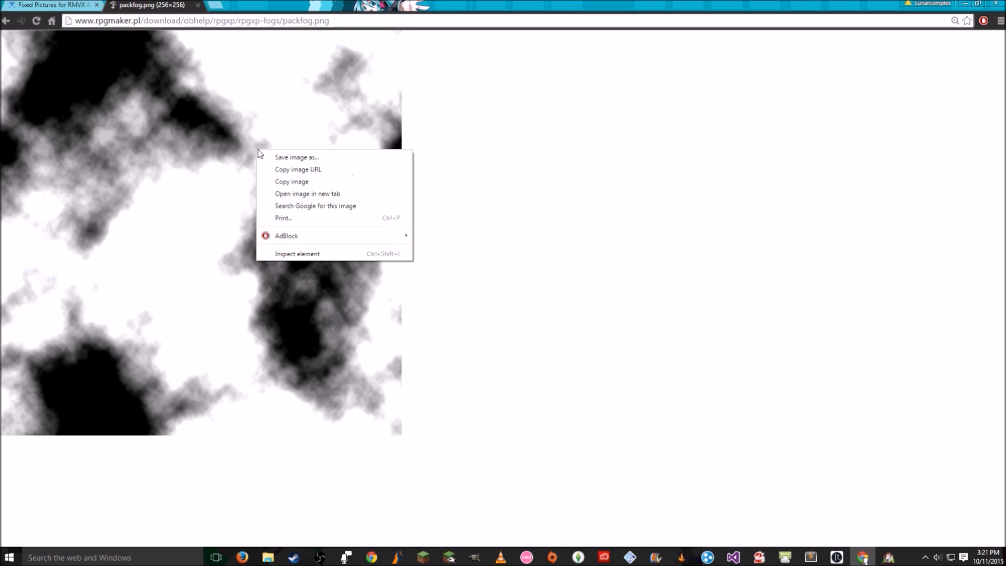
pyautogui.click(322, 157)
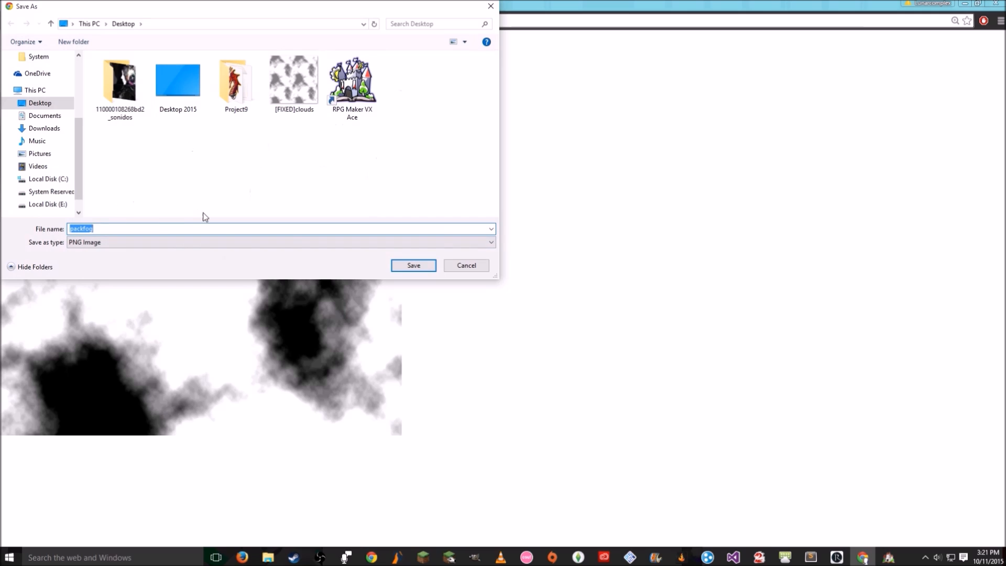
pyautogui.click(413, 266)
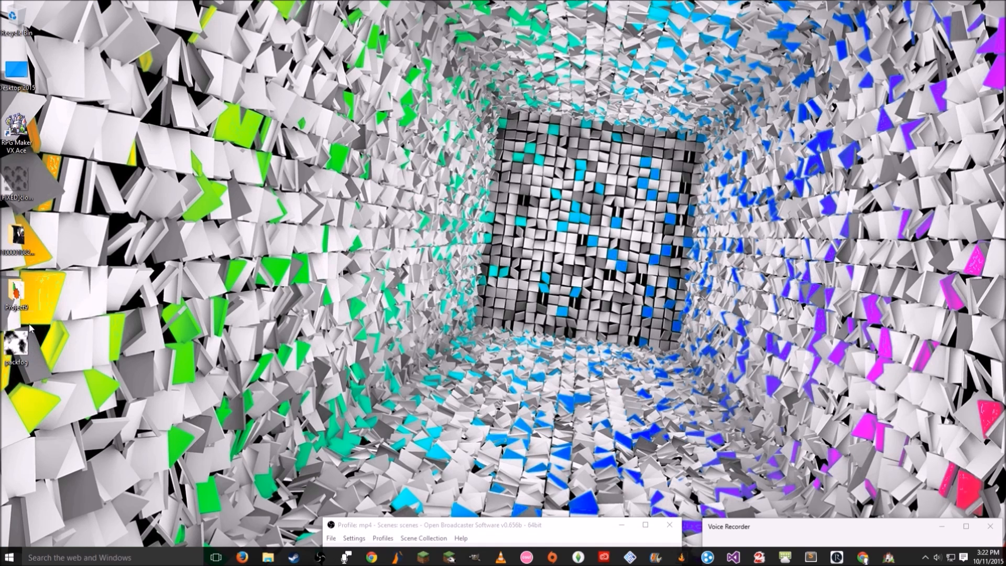
# - View the saved packfog image from the Desktop in Photos and close the viewer
pyautogui.doubleClick(27, 351)
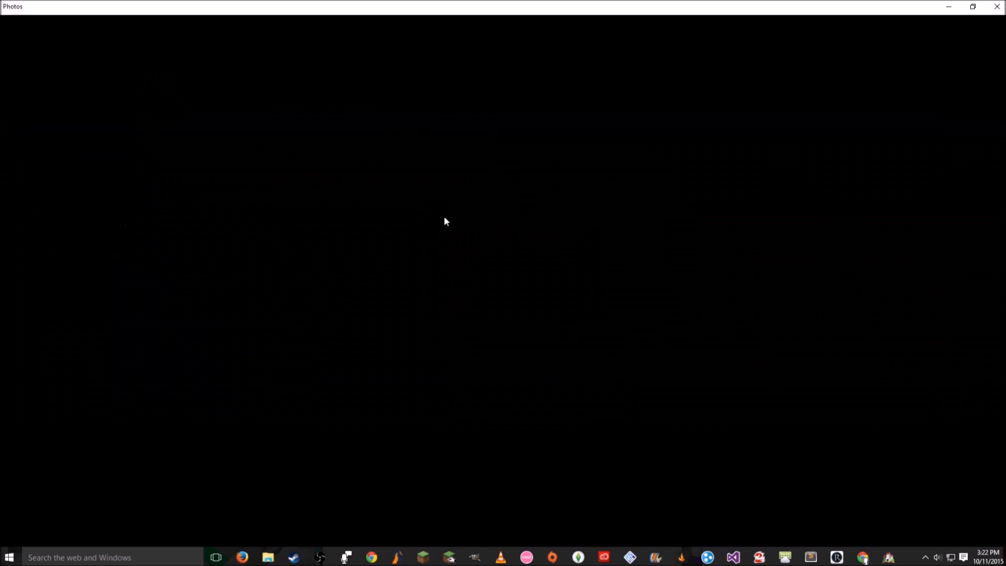
pyautogui.scroll(-1, 544, 300)
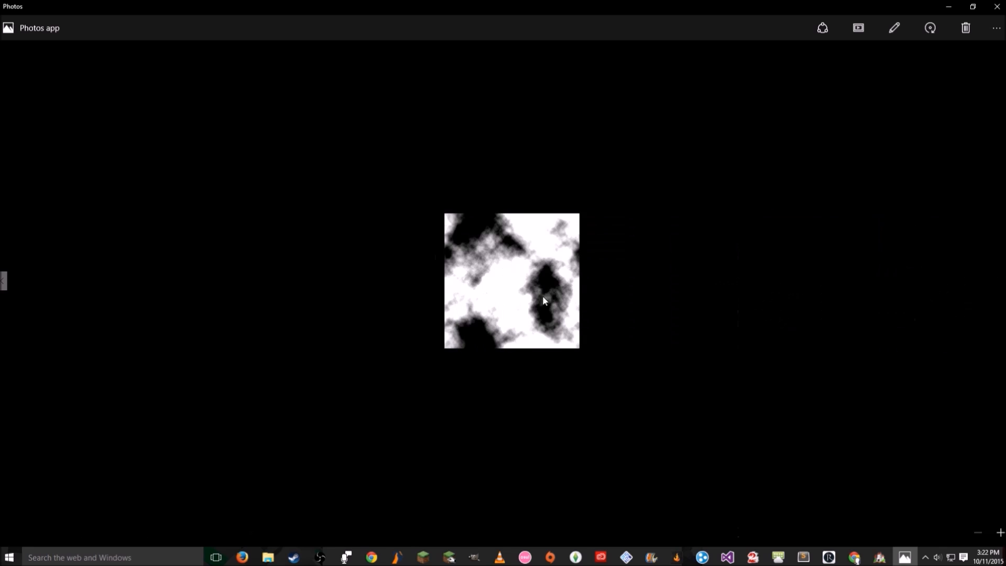
pyautogui.click(998, 6)
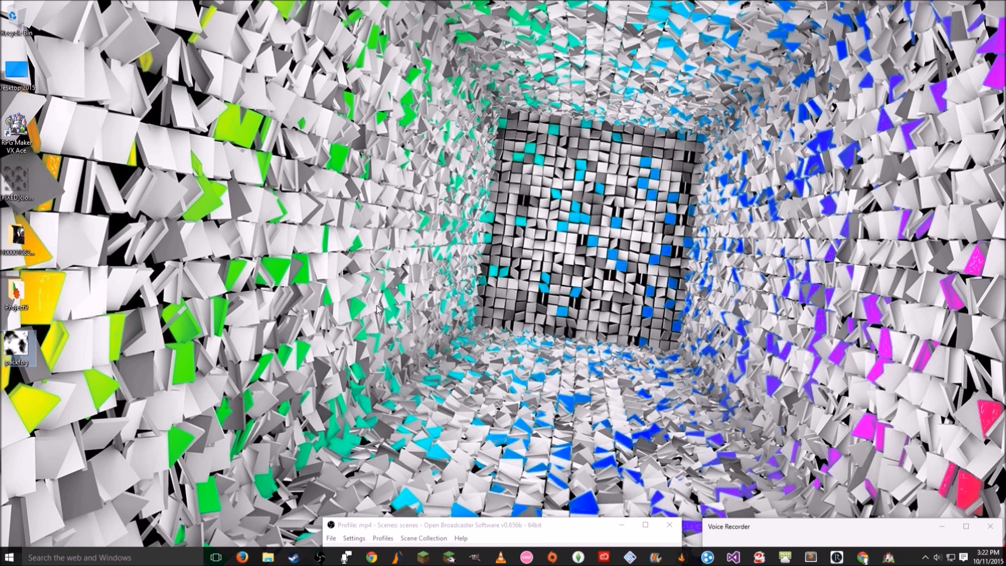
# - Switch to GIMP and open packfog.png from the Desktop
pyautogui.click(479, 555)
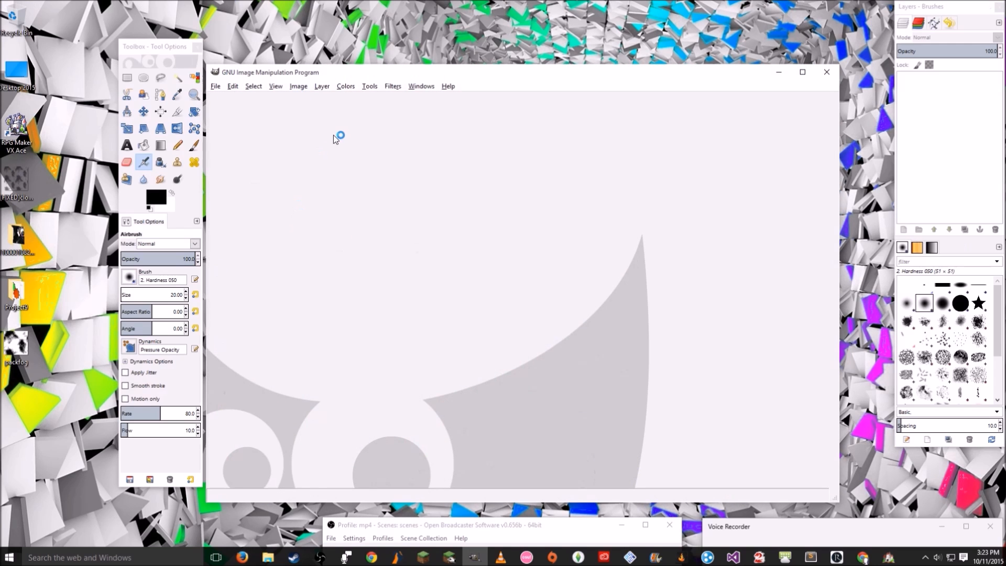
pyautogui.moveTo(402, 75); pyautogui.dragTo(410, 48)
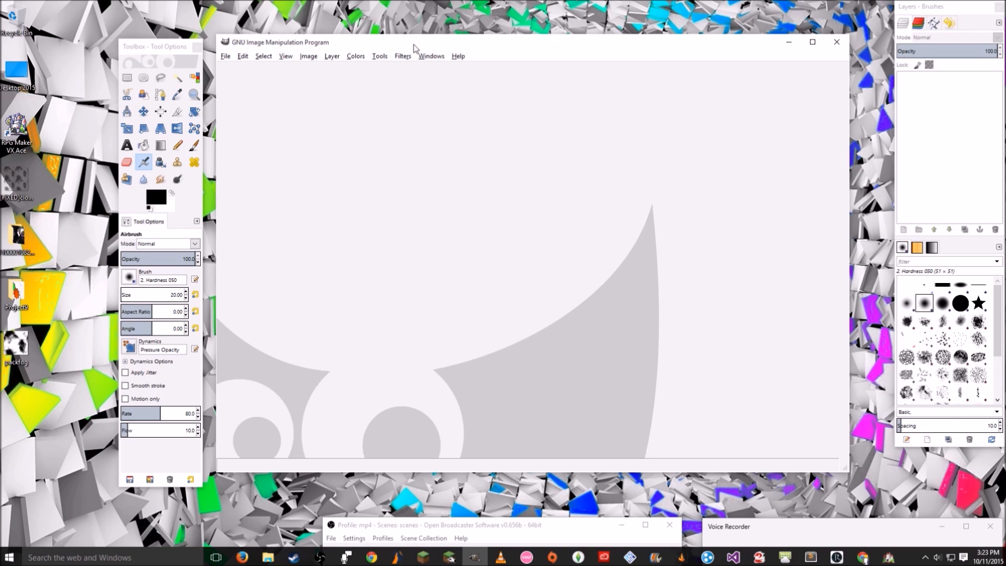
pyautogui.hotkey('ctrl', 'o')
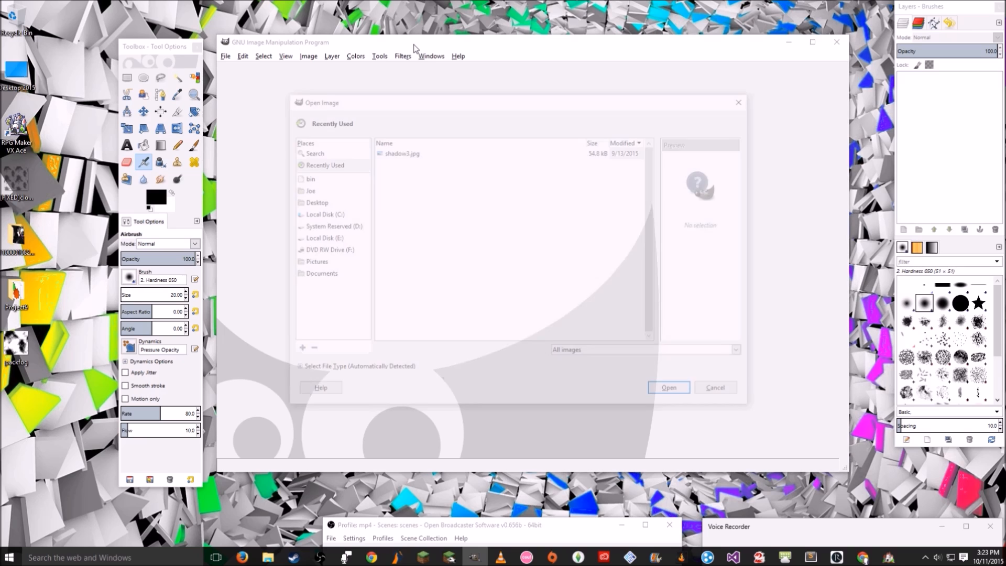
pyautogui.click(327, 199)
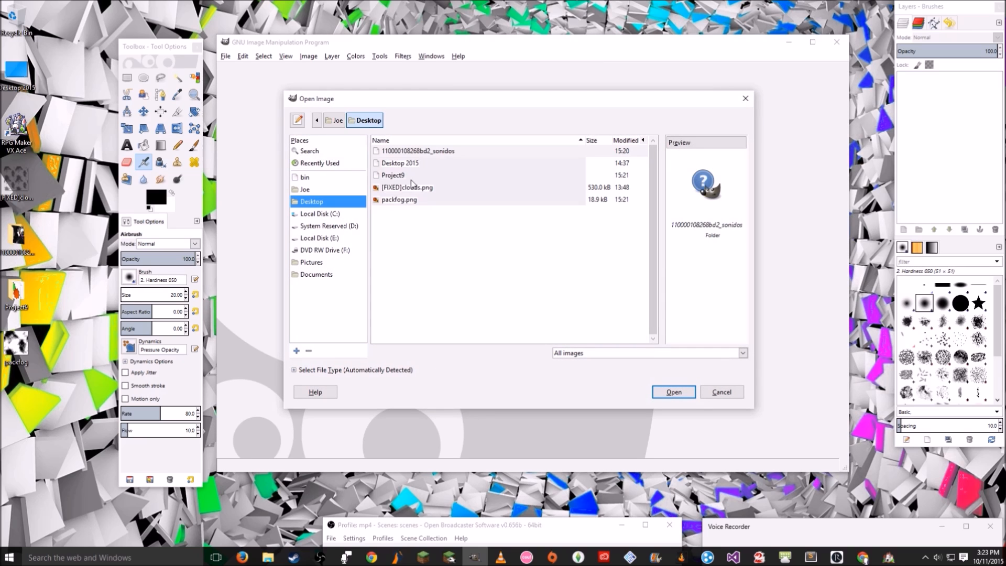
pyautogui.click(414, 199)
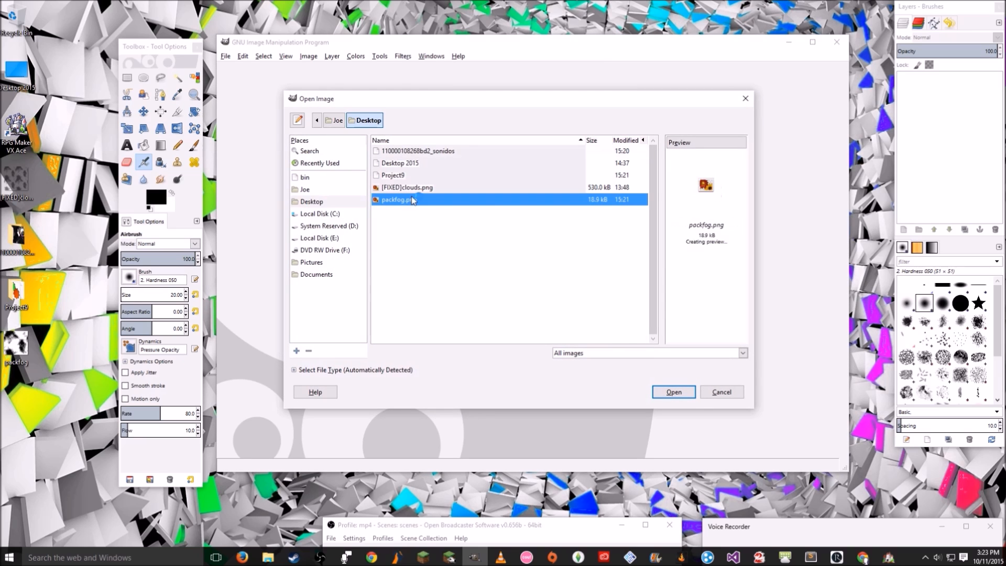
pyautogui.click(674, 397)
pyautogui.keyDown('ctrl'); pyautogui.scroll(2, 589, 265); pyautogui.keyUp('ctrl')
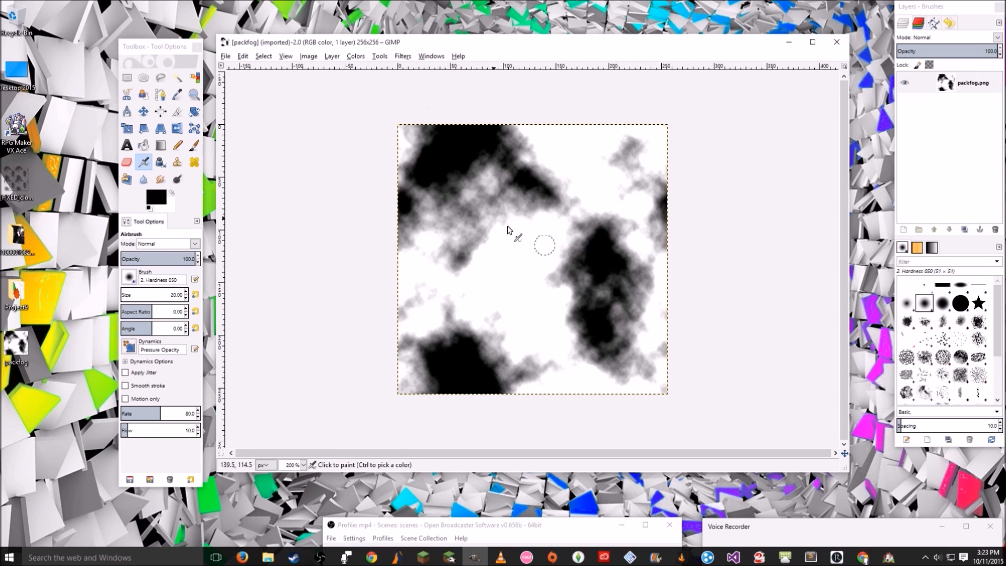
# - Turn the white areas of the packfog image transparent with Color to Alpha
pyautogui.click(304, 57)
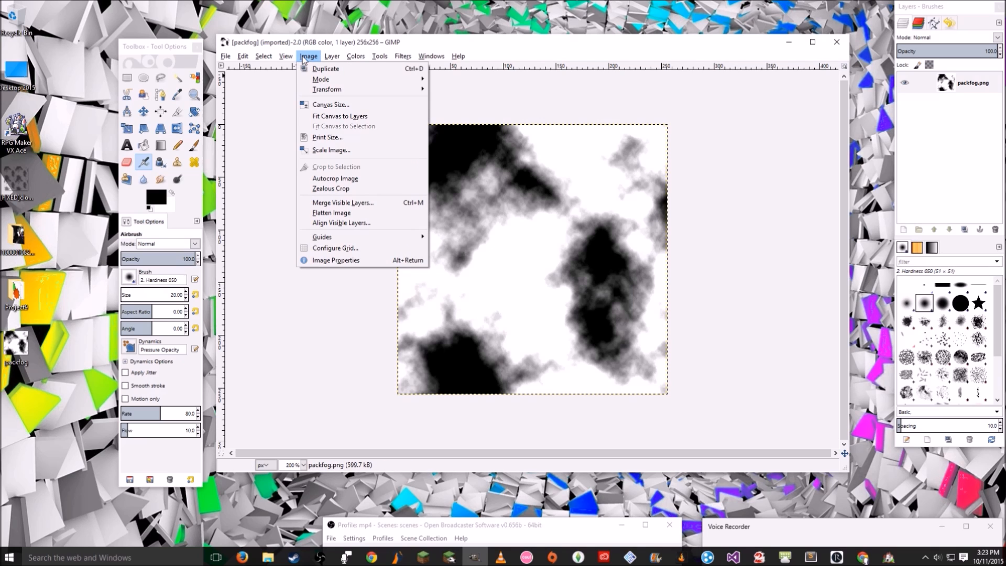
pyautogui.moveTo(353, 55)
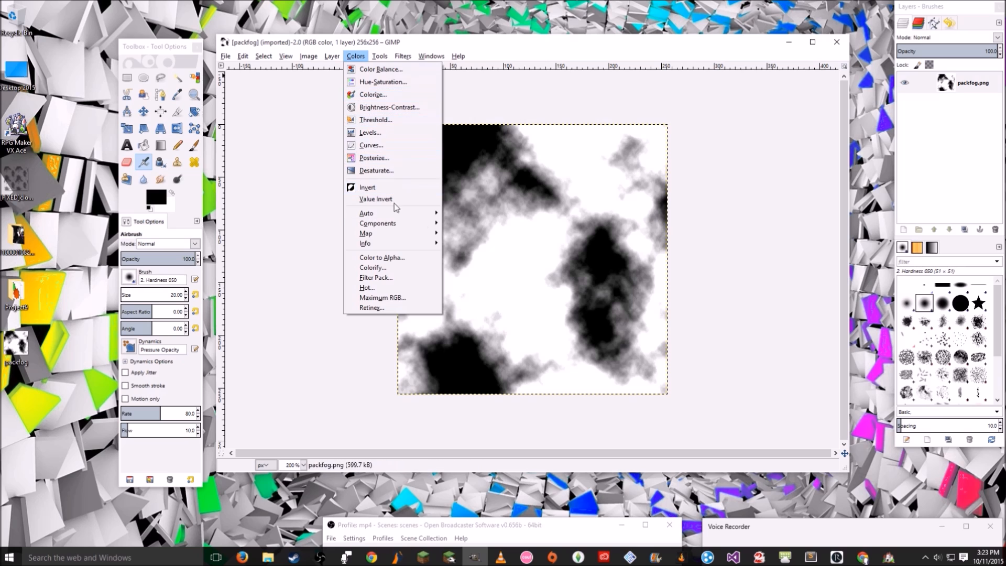
pyautogui.click(398, 259)
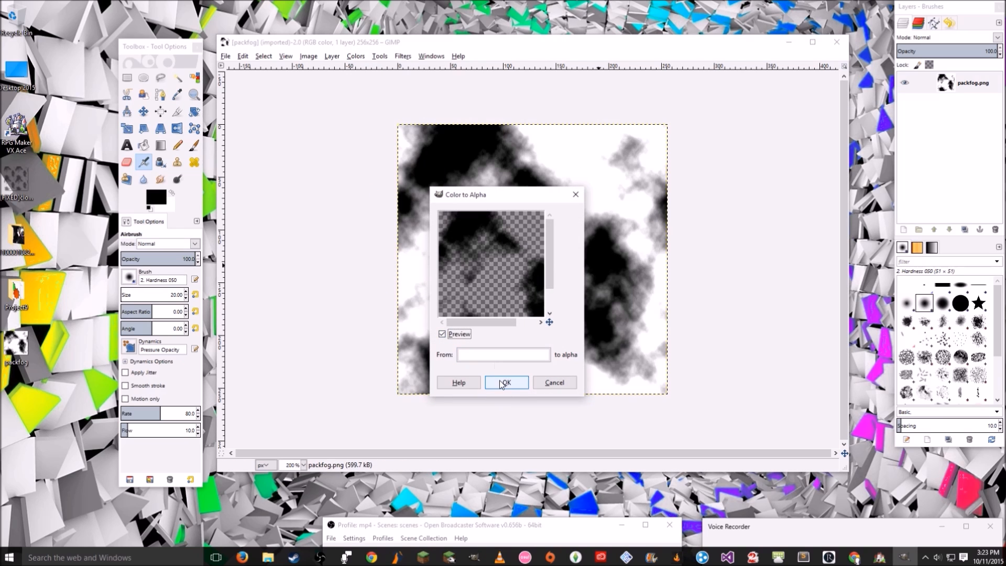
pyautogui.click(503, 384)
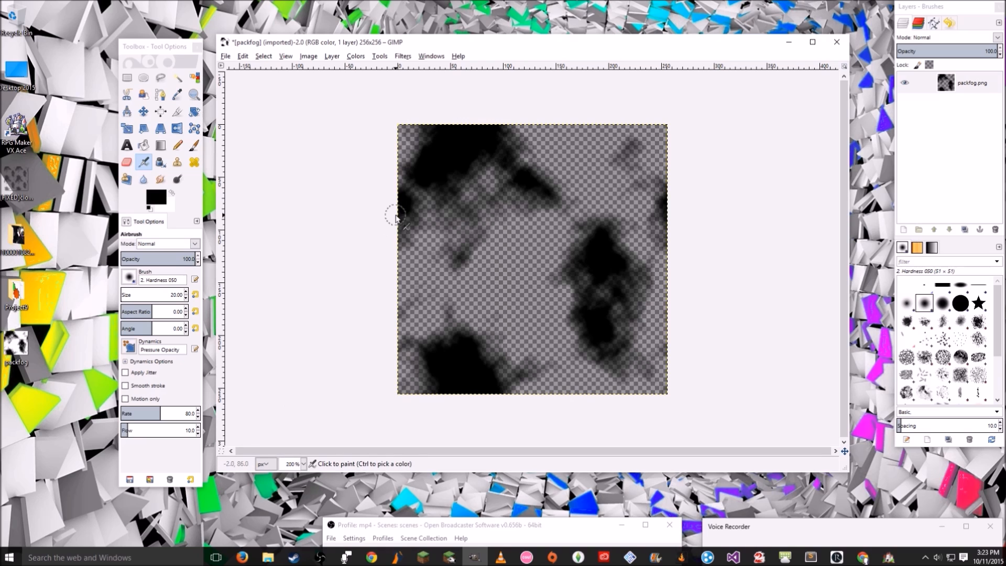
# - Export the transparent image to the Desktop as [FIXED]packfog.png with the default PNG options
pyautogui.press('ctrl')
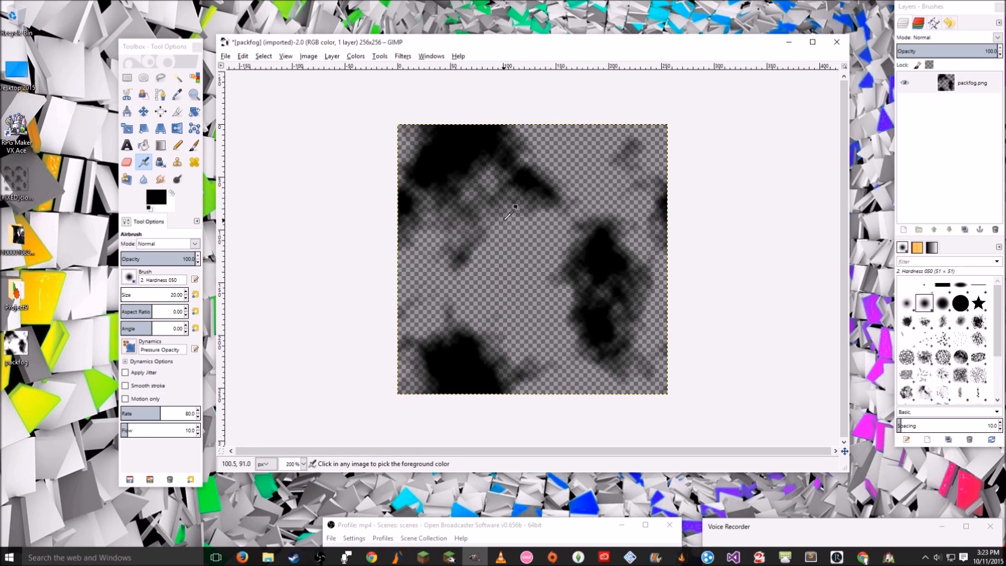
pyautogui.hotkey('ctrl', 'shift', 'e')
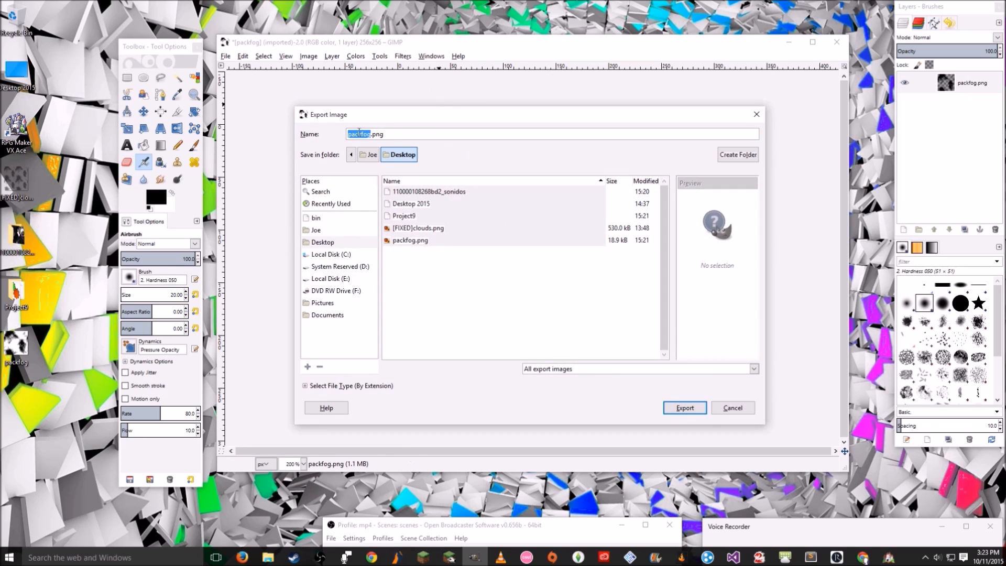
pyautogui.click(347, 134)
pyautogui.write('[')
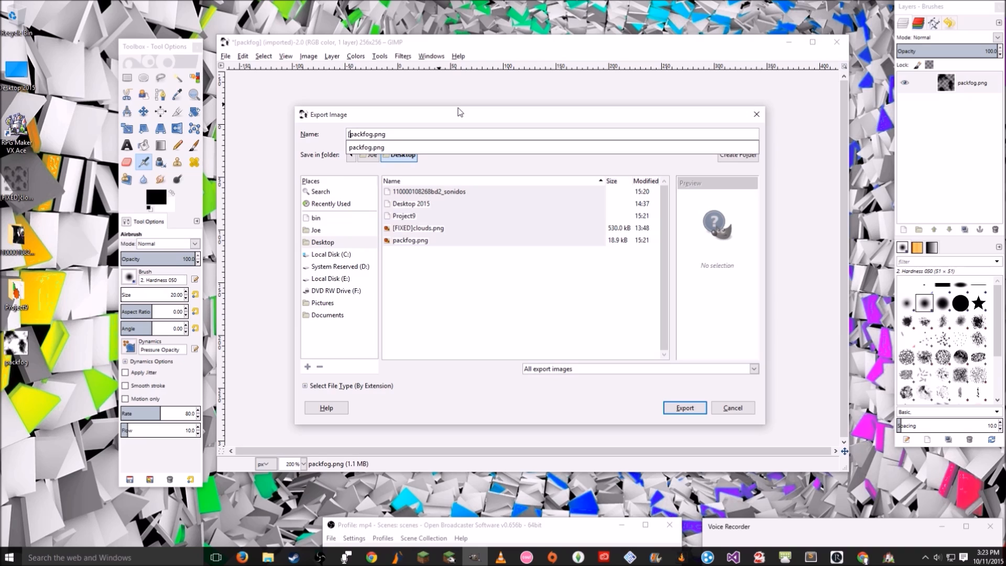
pyautogui.write('FIXED]')
pyautogui.press('Right')
pyautogui.press('Right')
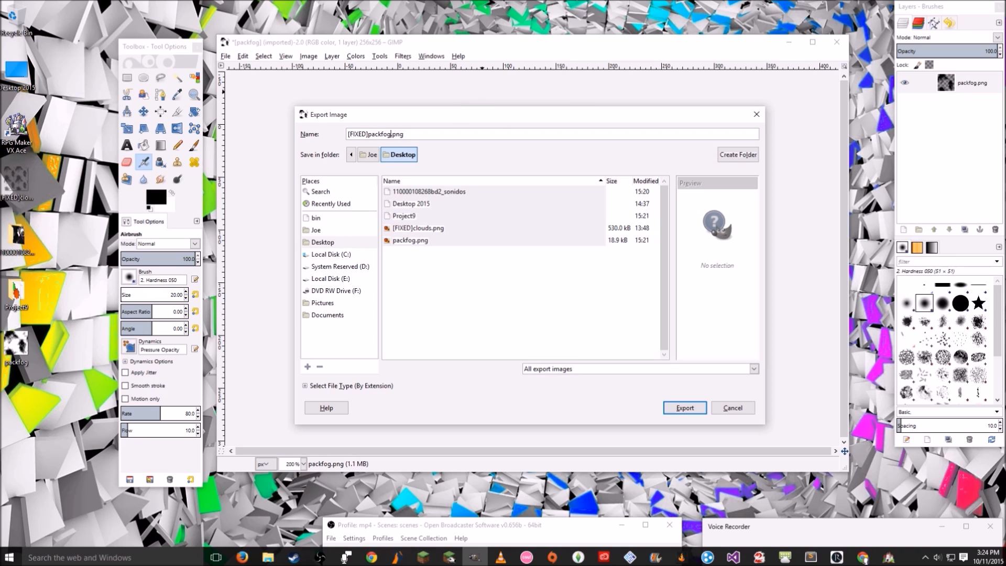
pyautogui.click(680, 412)
pyautogui.click(507, 377)
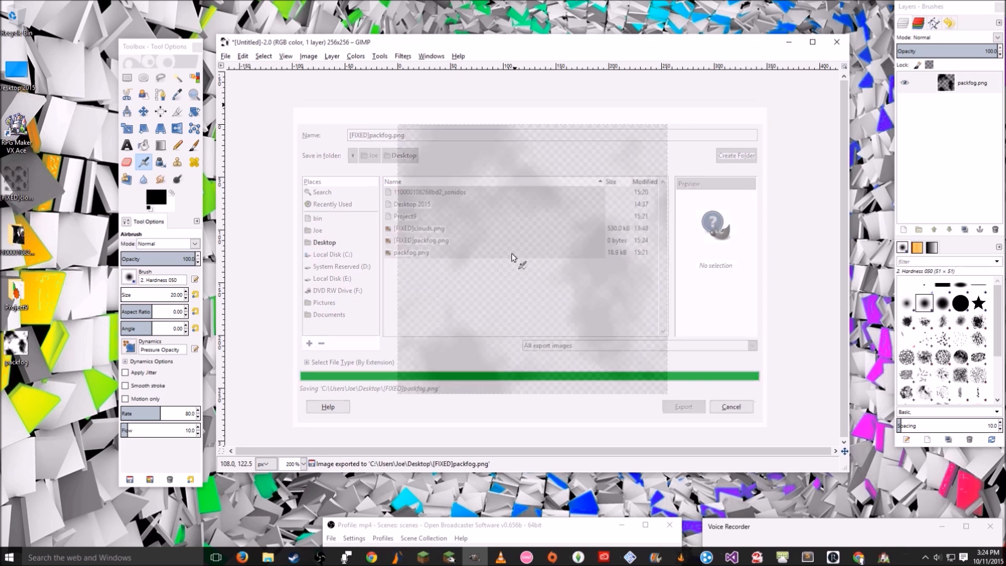
# - Close the exported image, discarding its unsaved changes, and quit GIMP
pyautogui.click(13, 392)
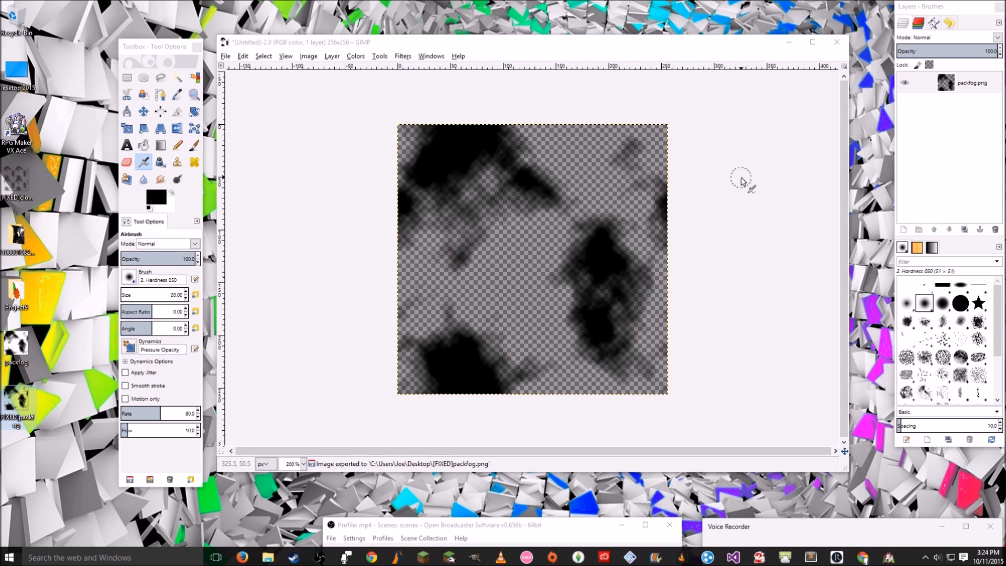
pyautogui.click(837, 42)
pyautogui.click(545, 328)
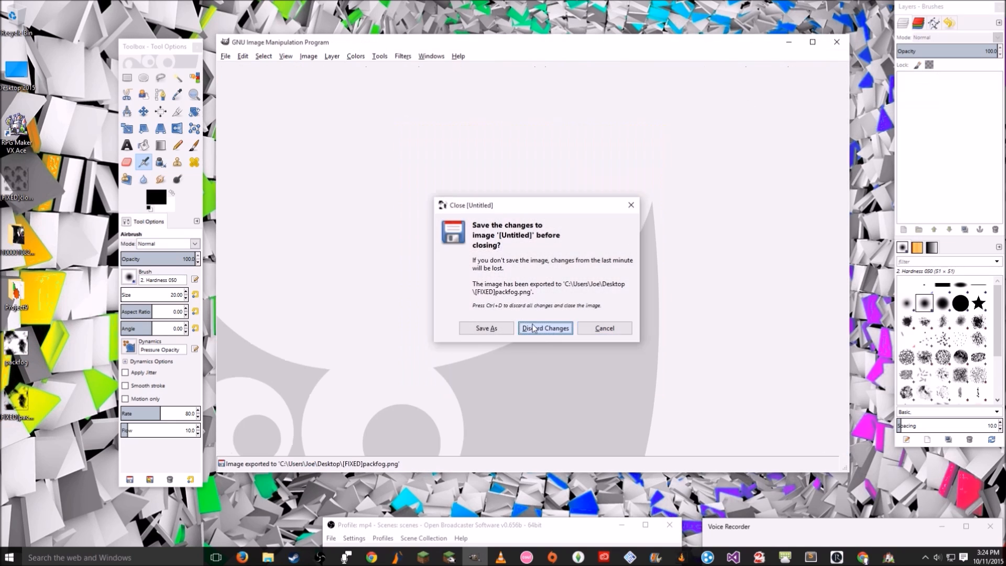
pyautogui.click(837, 42)
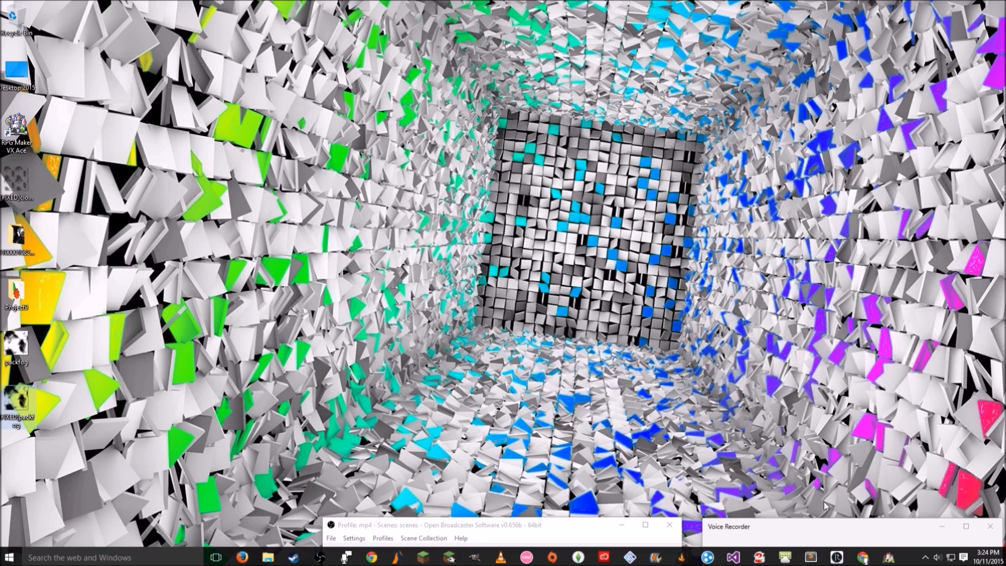
# - Switch to RPG Maker VX Ace, maximize it, and import [FIXED]packfog from the Desktop into Graphics/Pictures
pyautogui.click(888, 557)
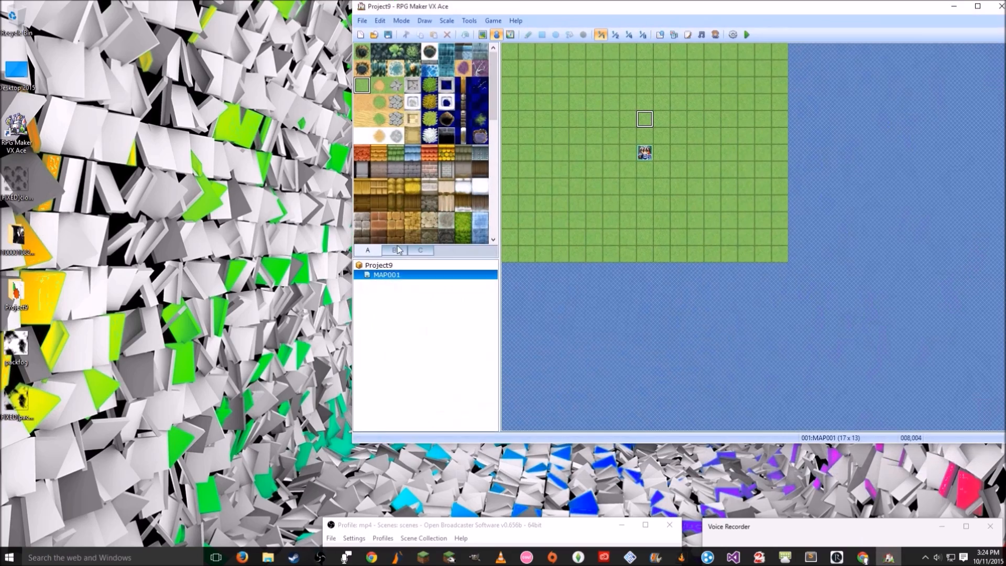
pyautogui.doubleClick(858, 7)
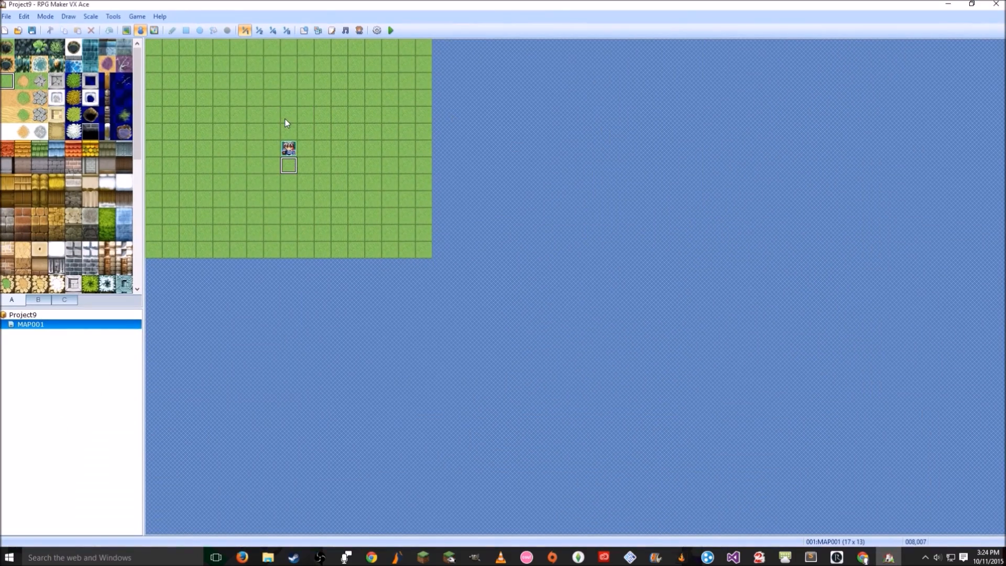
pyautogui.click(315, 32)
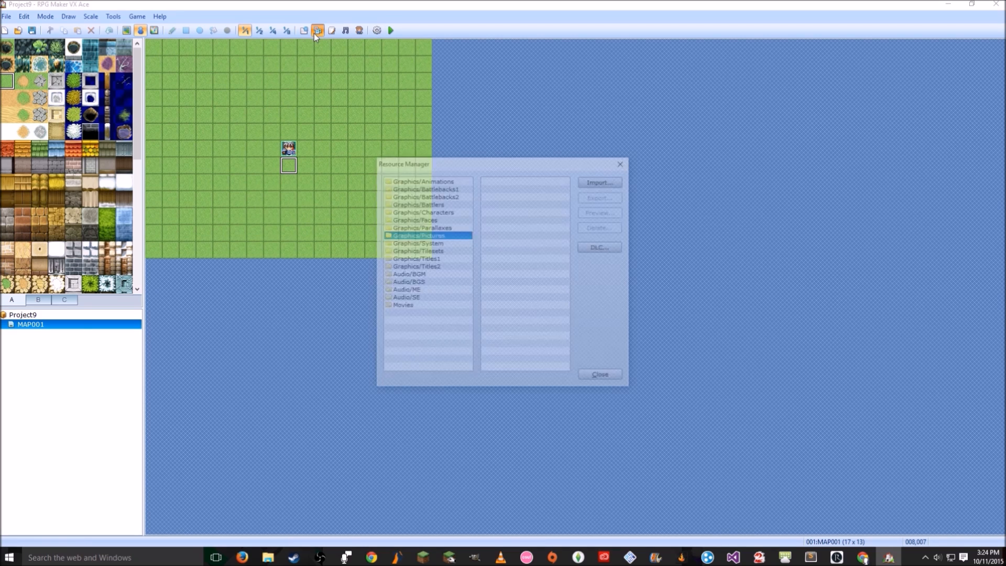
pyautogui.click(611, 181)
pyautogui.click(634, 193)
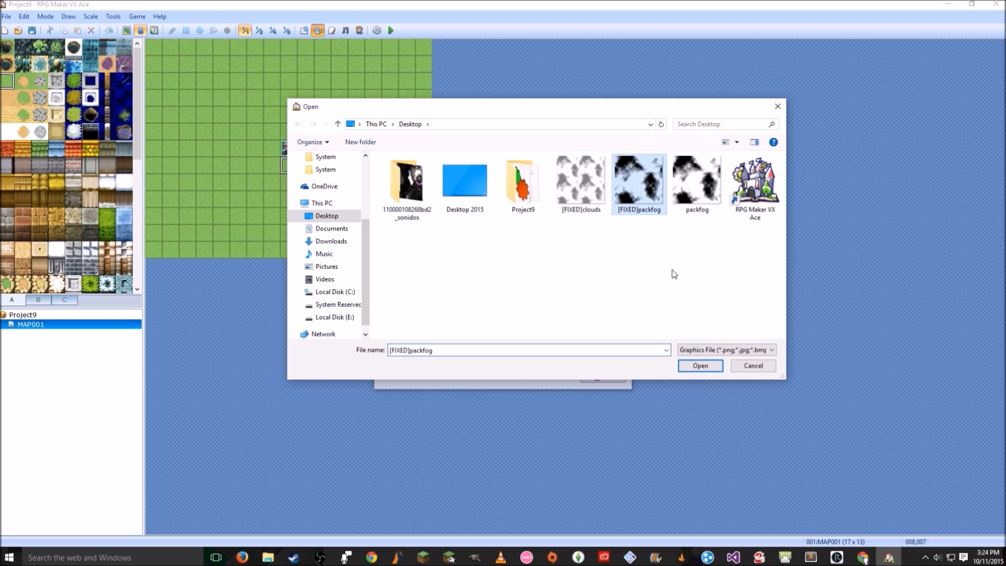
pyautogui.doubleClick(643, 171)
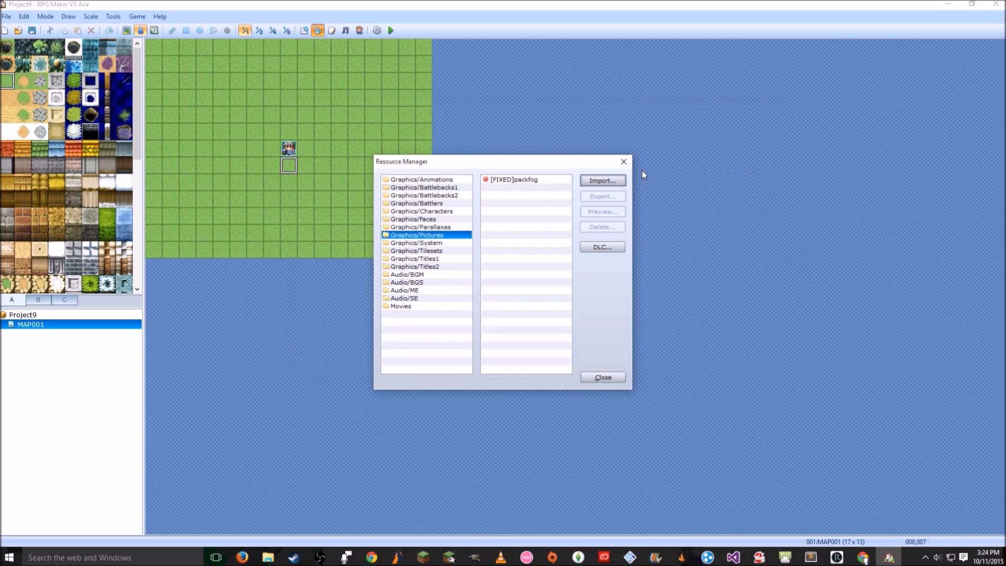
# - Preview the imported [FIXED]packfog picture and close the Resource Manager
pyautogui.click(545, 180)
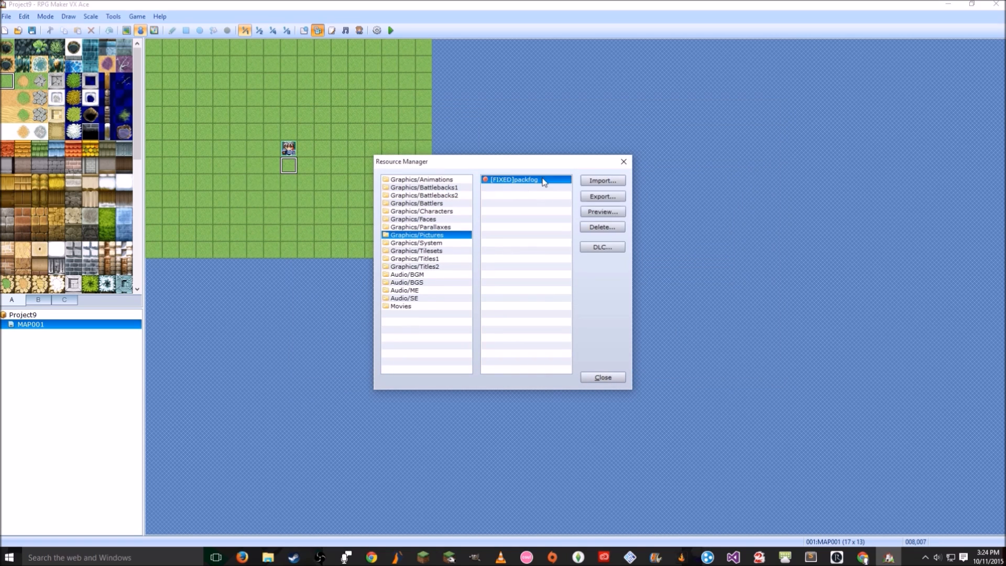
pyautogui.click(592, 211)
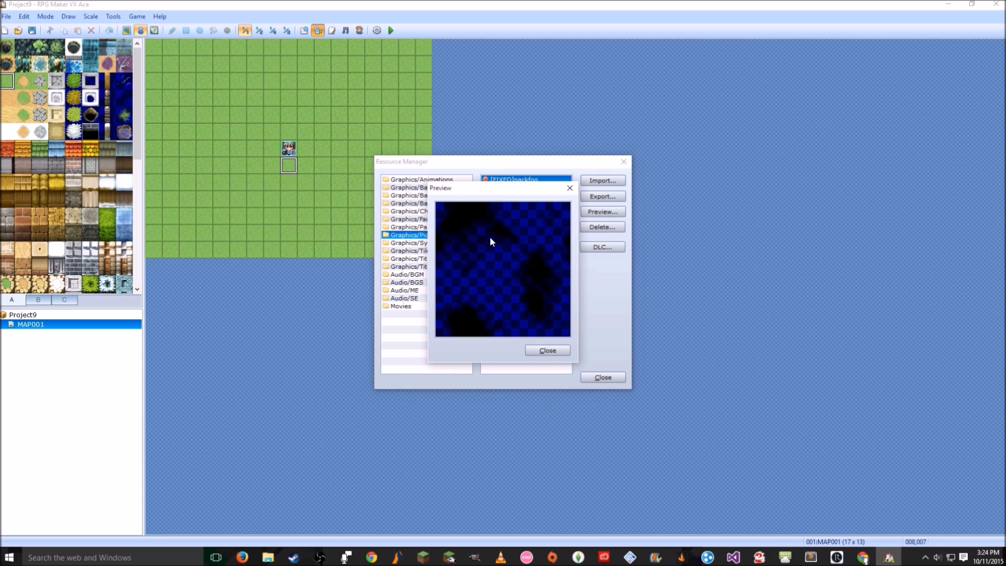
pyautogui.click(571, 189)
pyautogui.click(617, 378)
# - Create a new event on the top-left tile of MAP001
pyautogui.click(237, 119)
pyautogui.click(154, 46)
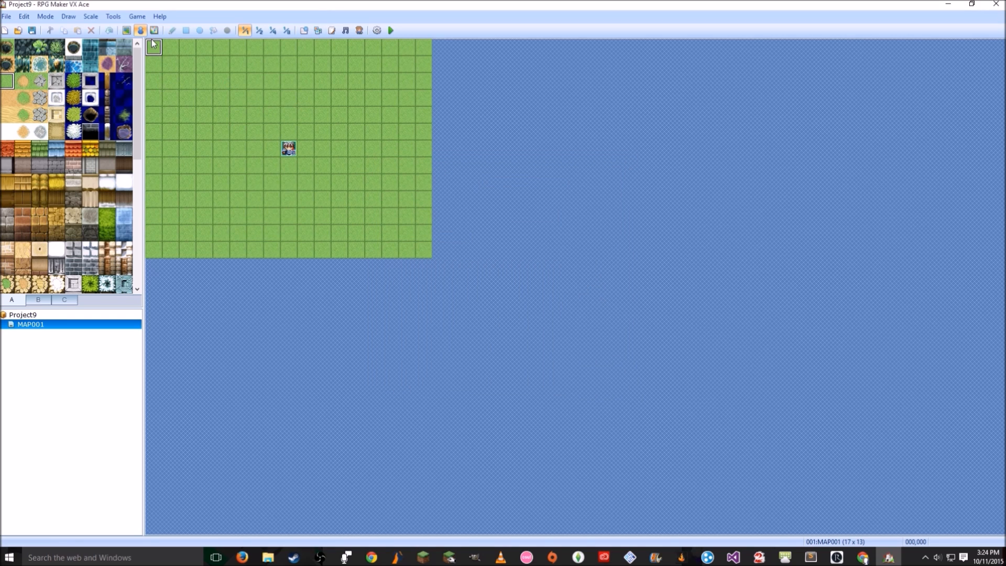
pyautogui.doubleClick(157, 48)
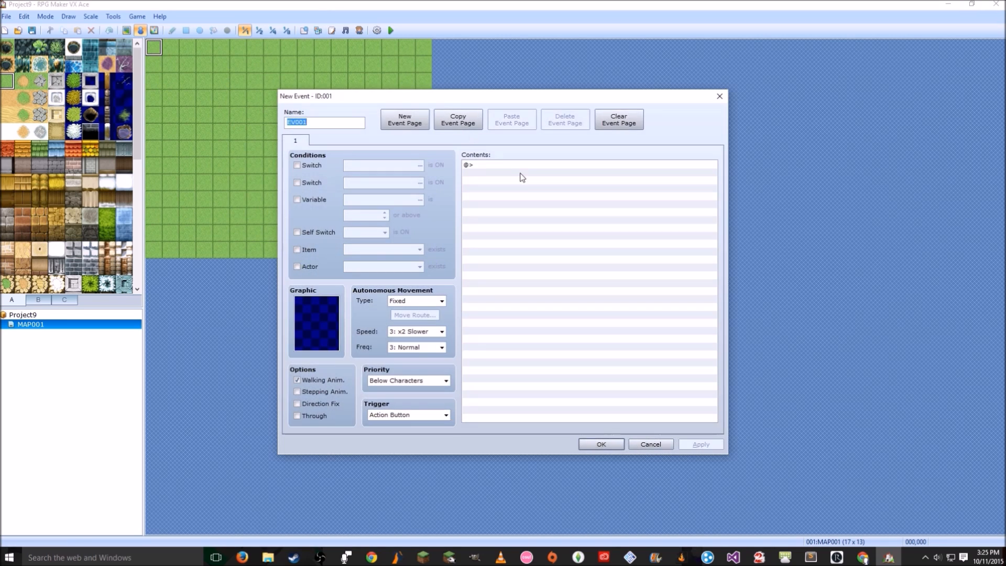
# - Add a Control Switches command to the event that turns ON switch 0002, naming the switch DisplayClouds
pyautogui.doubleClick(511, 165)
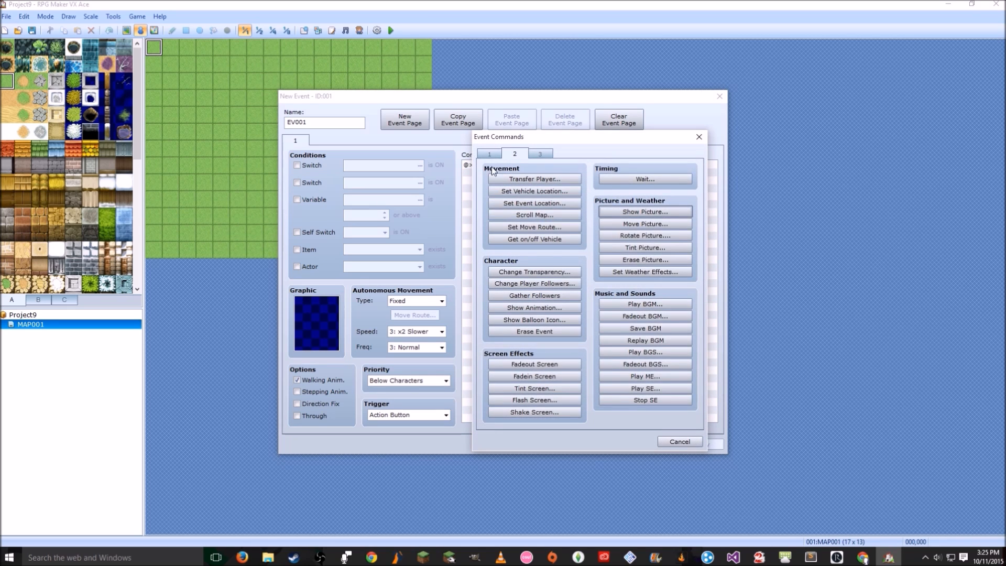
pyautogui.click(489, 154)
pyautogui.click(536, 260)
pyautogui.click(634, 268)
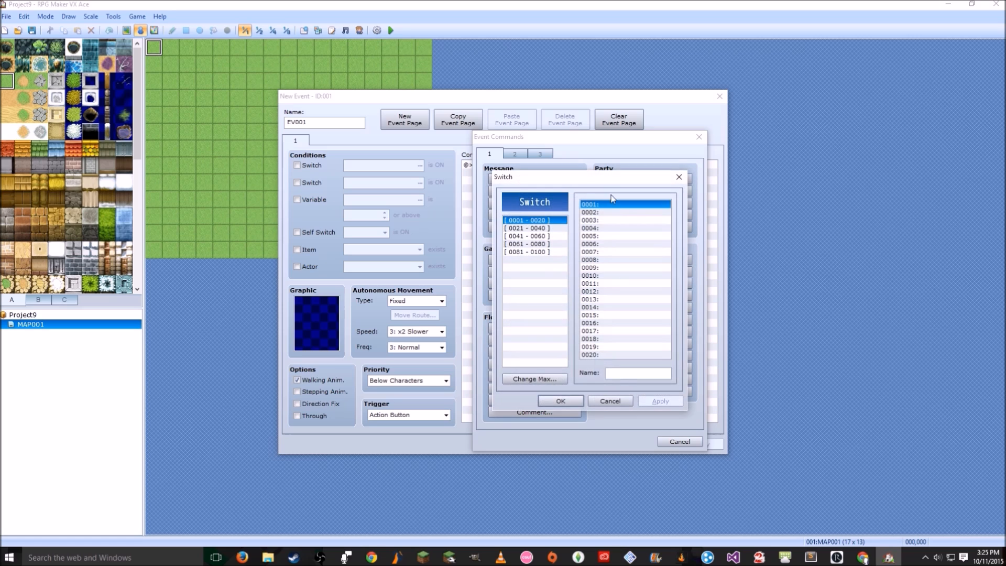
pyautogui.click(623, 213)
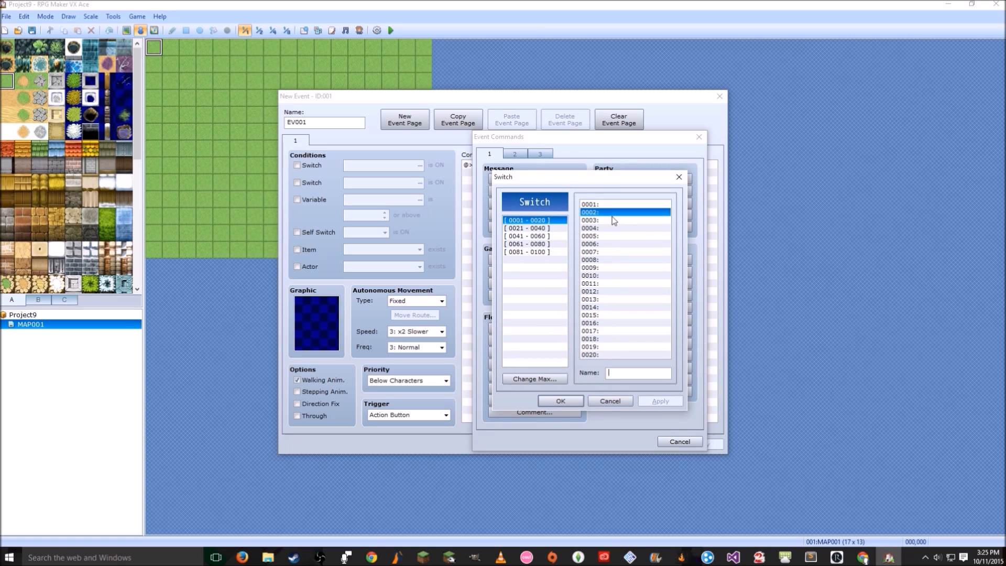
pyautogui.write('Clouds')
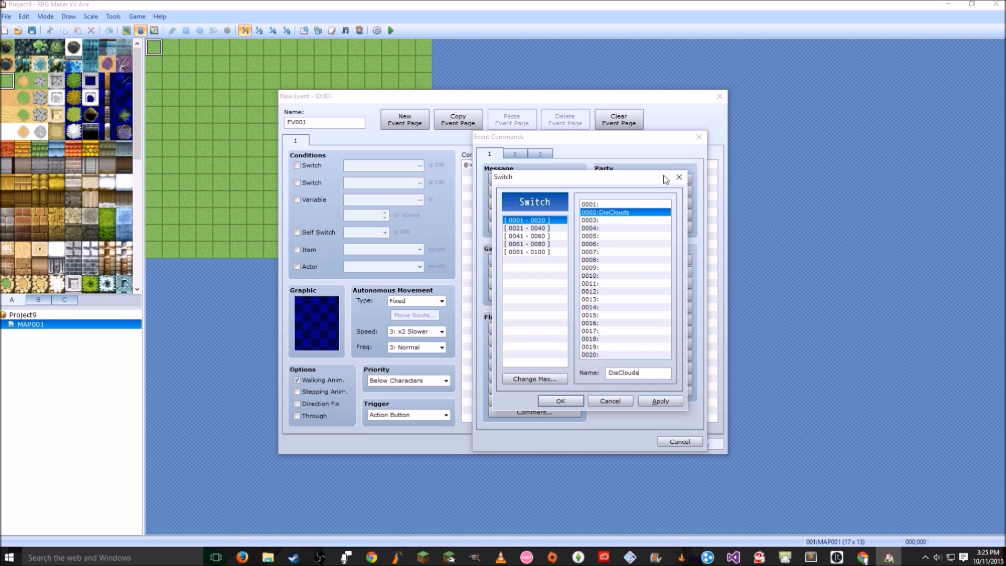
pyautogui.write('play')
pyautogui.click(575, 401)
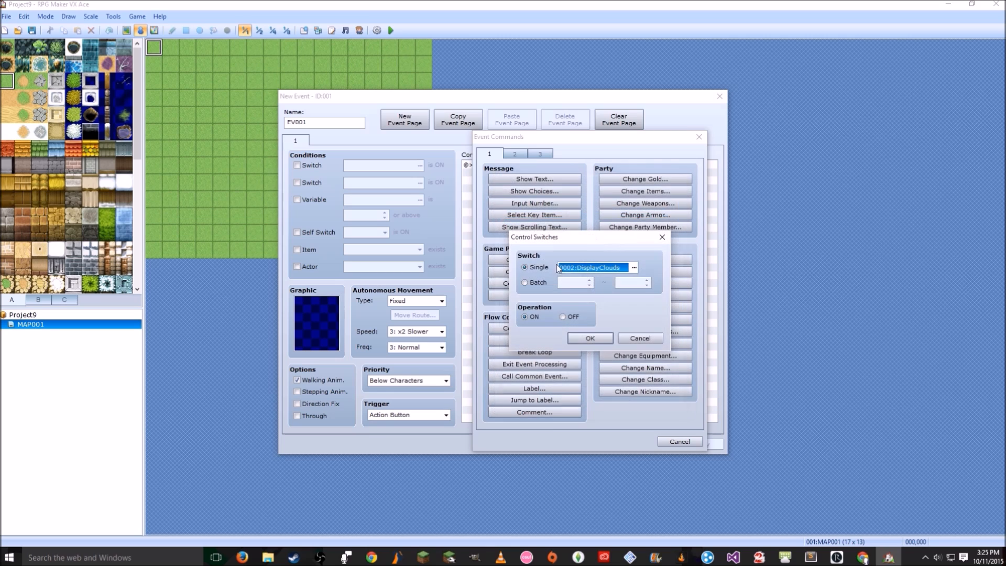
pyautogui.click(586, 338)
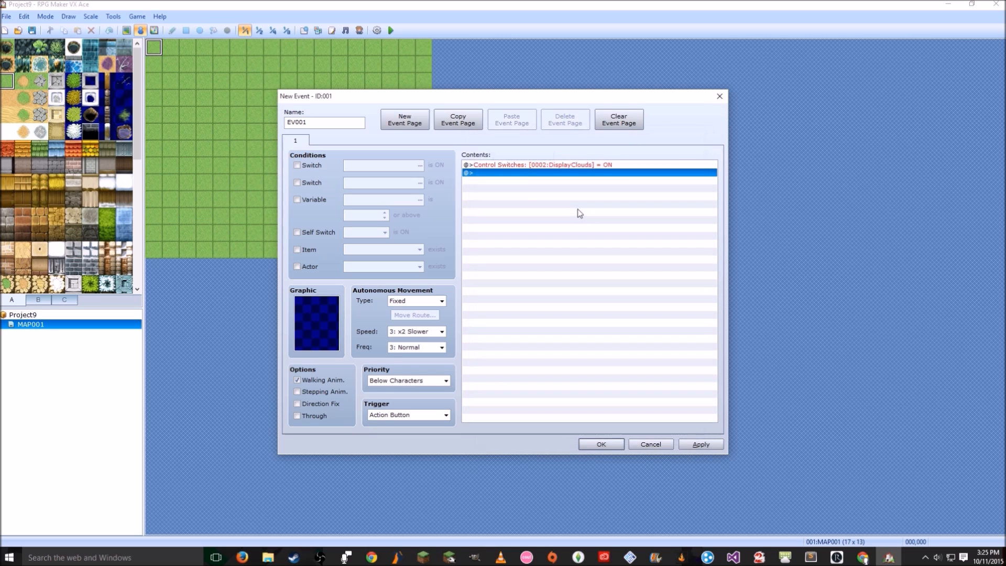
# - Add an Erase Event command after the switch command, set the trigger to Parallel Process, and save the event
pyautogui.doubleClick(525, 173)
pyautogui.click(512, 152)
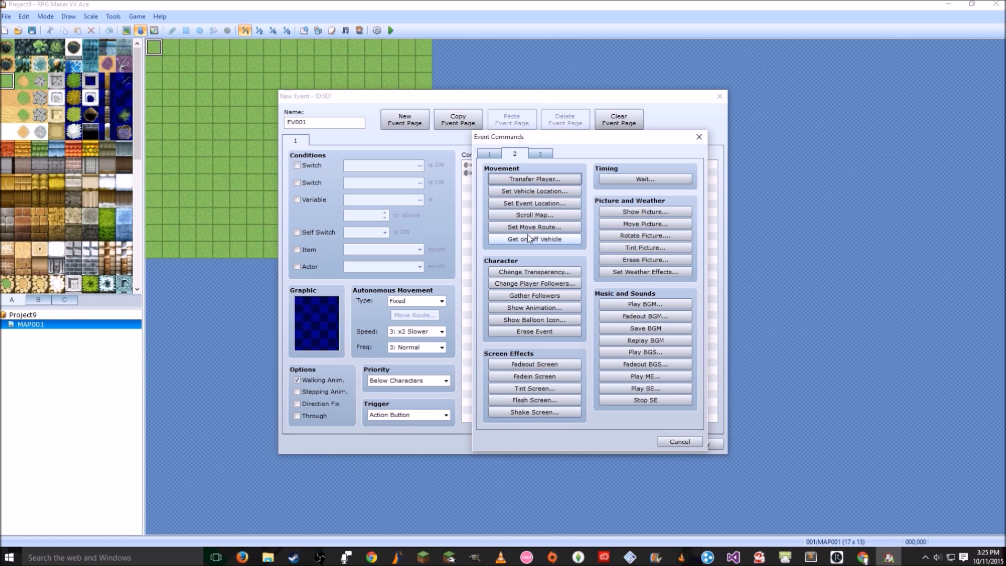
pyautogui.click(545, 336)
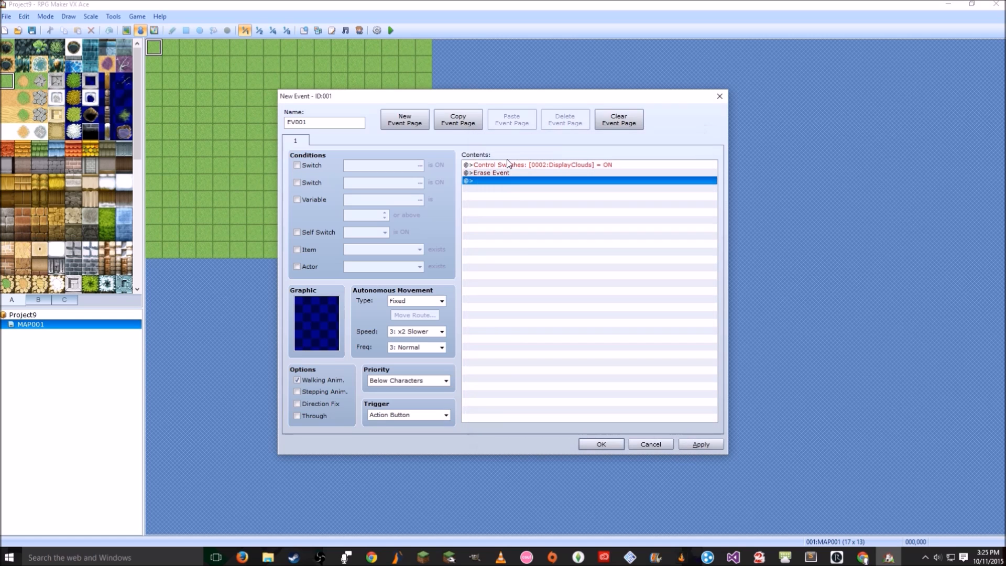
pyautogui.click(446, 415)
pyautogui.click(409, 459)
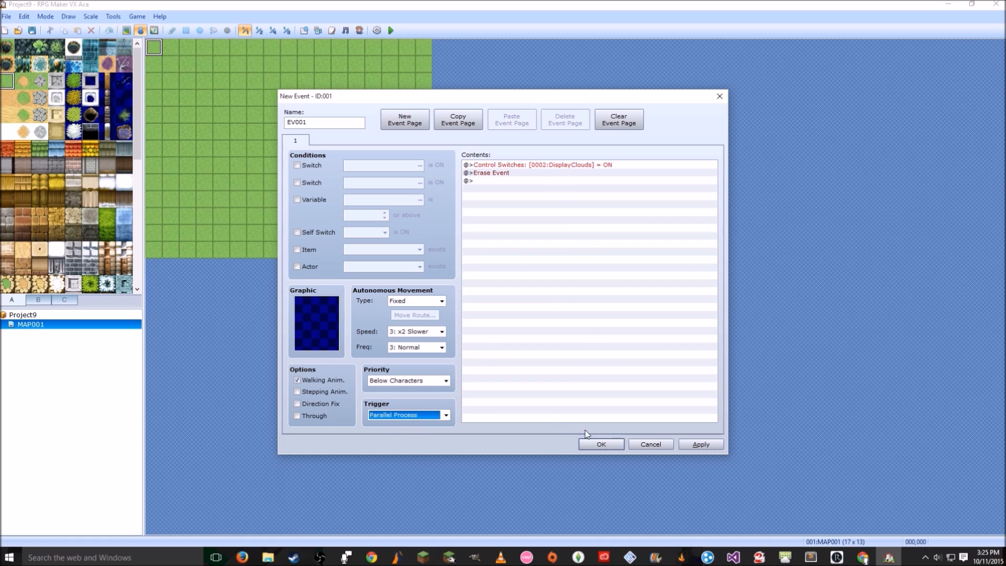
pyautogui.click(607, 443)
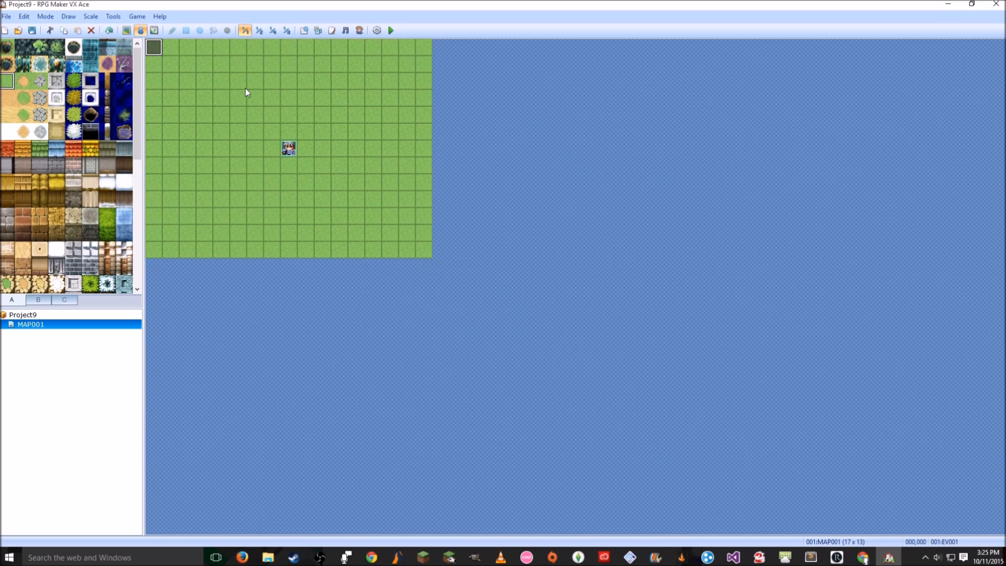
# - Create an event diagonally up-left of the player's start position that turns ON switch 0001, naming the switch StartGame
pyautogui.doubleClick(271, 134)
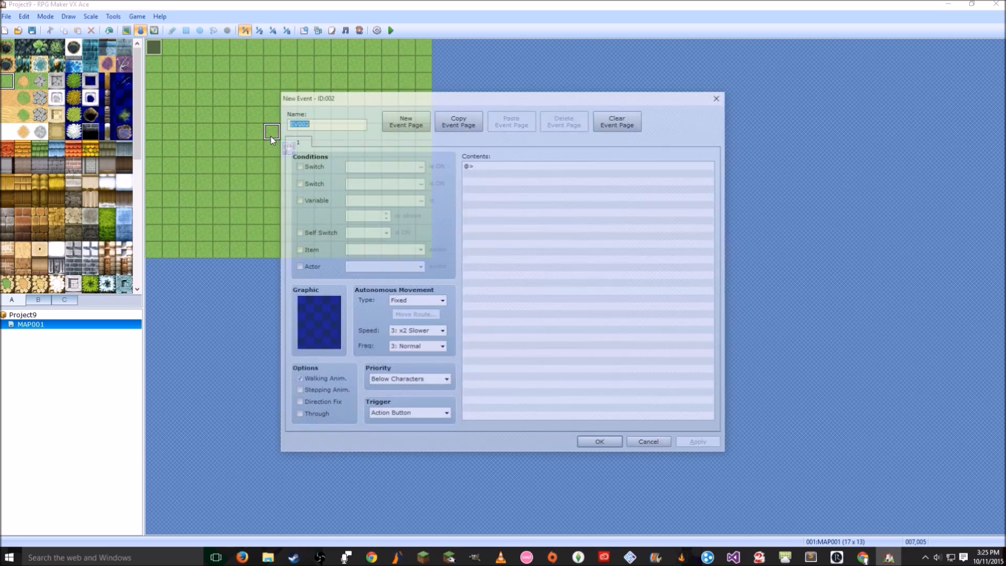
pyautogui.doubleClick(522, 166)
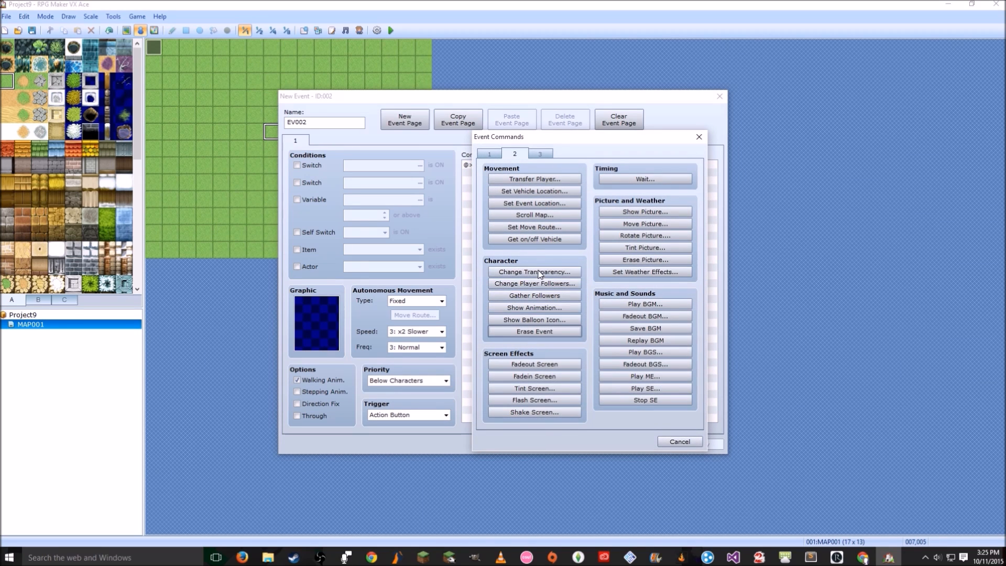
pyautogui.click(493, 152)
pyautogui.click(535, 260)
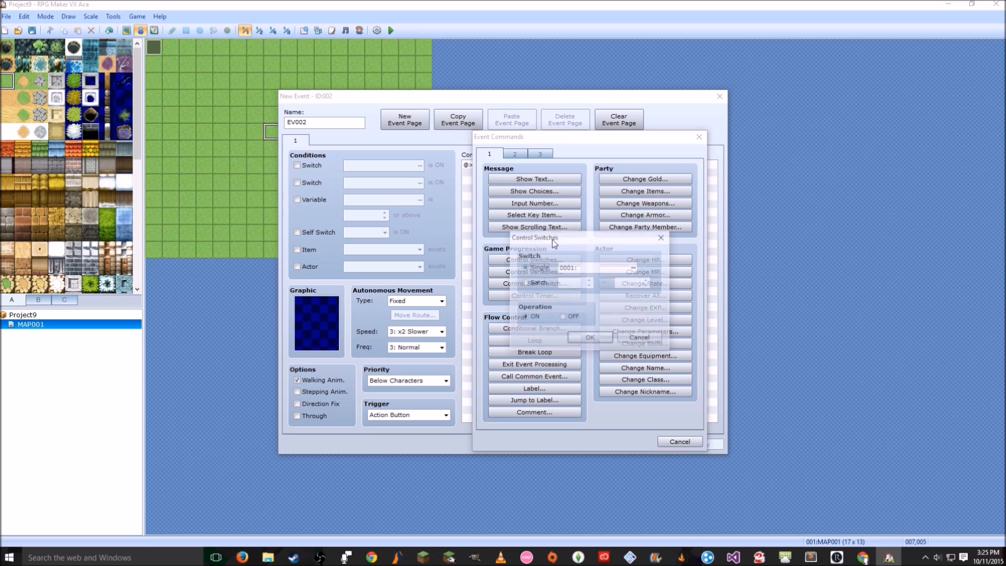
pyautogui.click(602, 267)
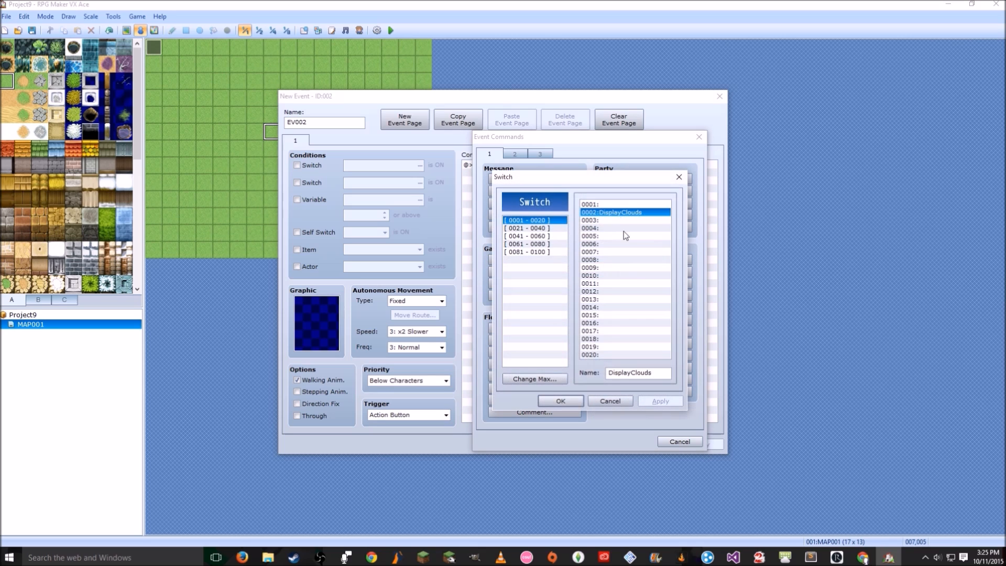
pyautogui.click(608, 205)
pyautogui.click(617, 373)
pyautogui.write('St')
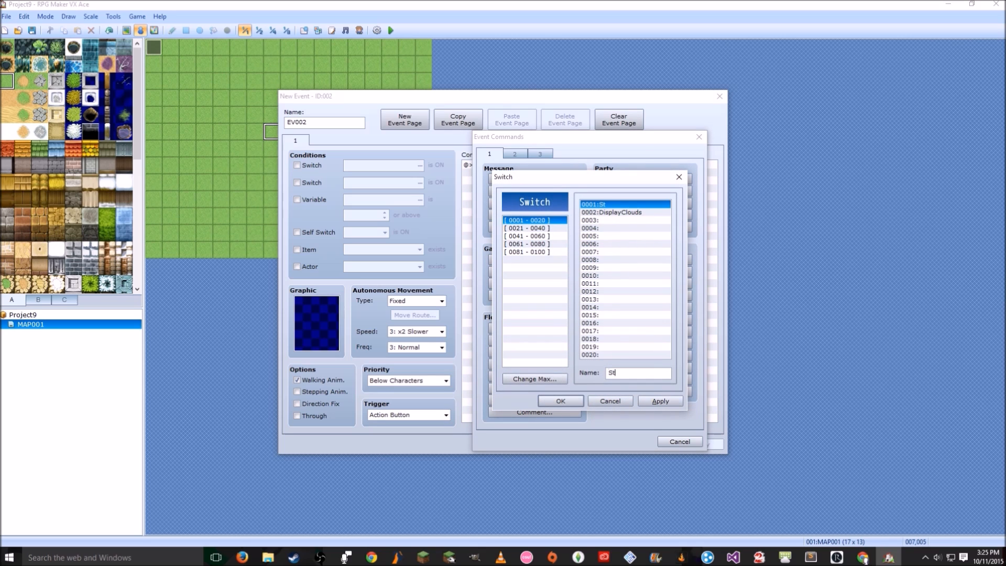
pyautogui.write('artGame')
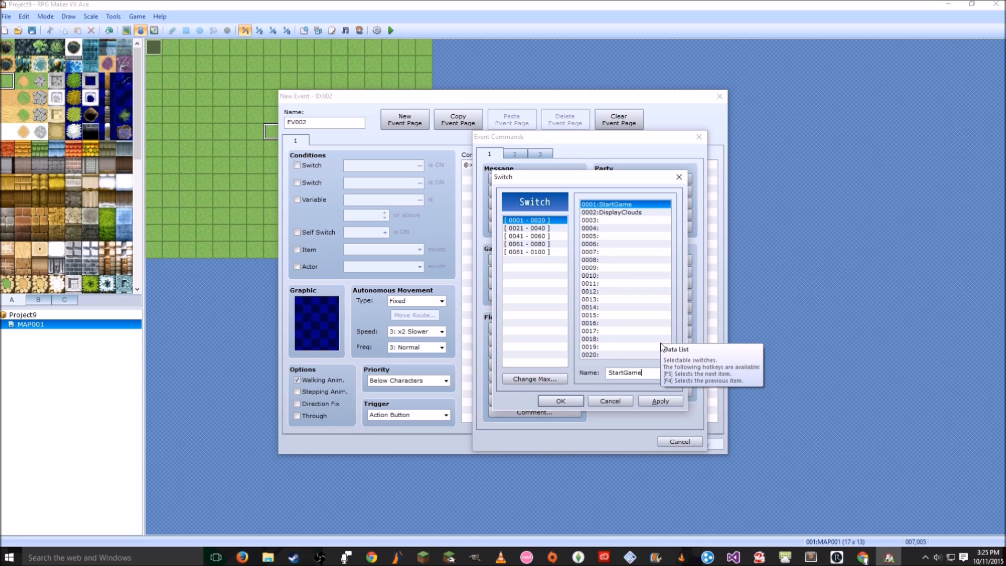
pyautogui.click(561, 401)
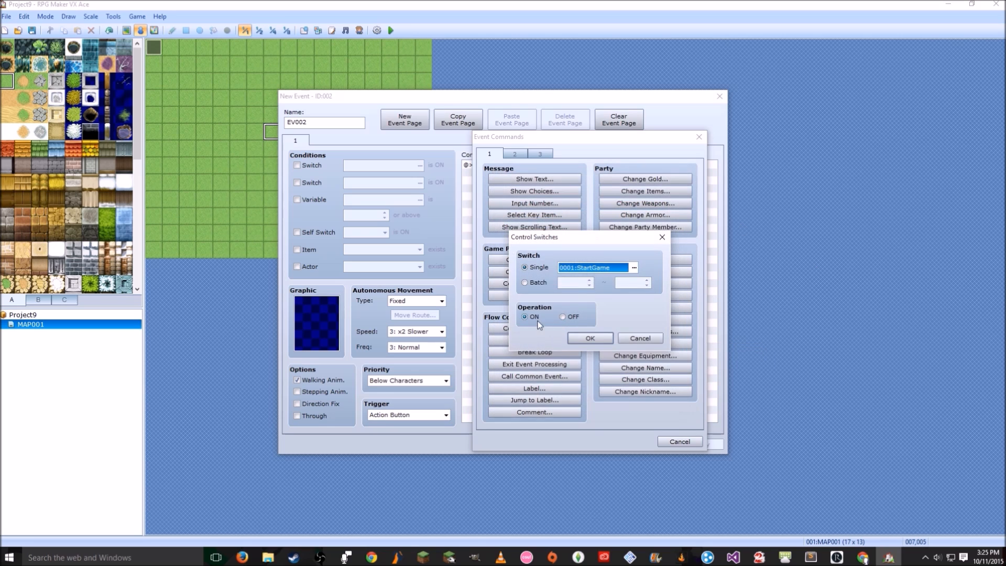
pyautogui.click(590, 338)
# - Add a command turning self switch A ON, and create a second event page conditioned on self switch A
pyautogui.doubleClick(535, 175)
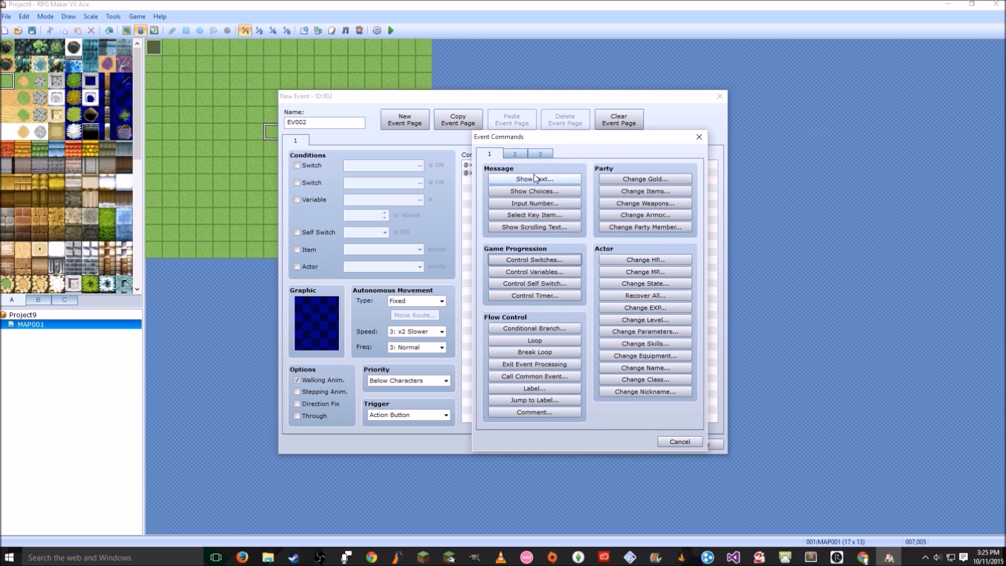
pyautogui.click(560, 283)
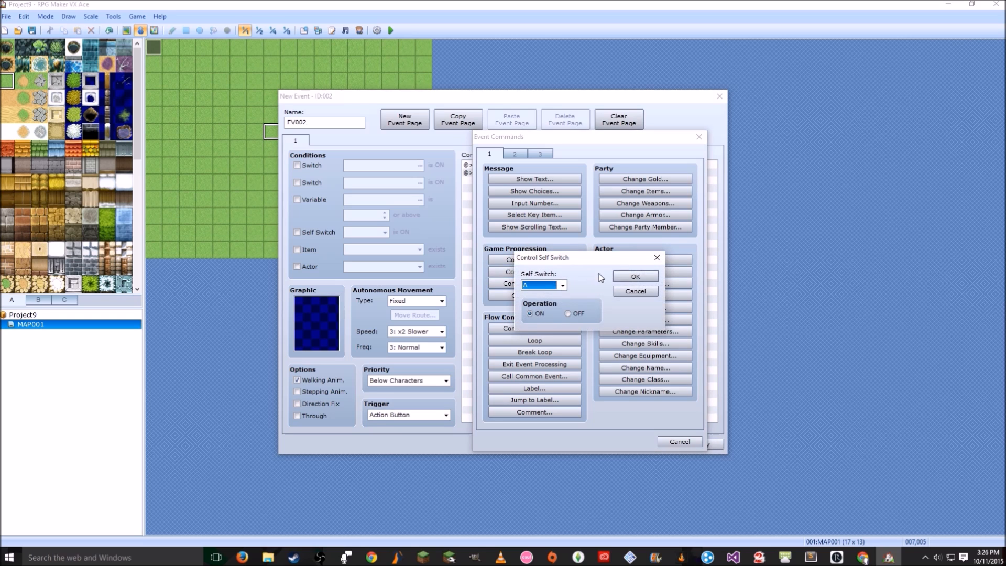
pyautogui.click(636, 276)
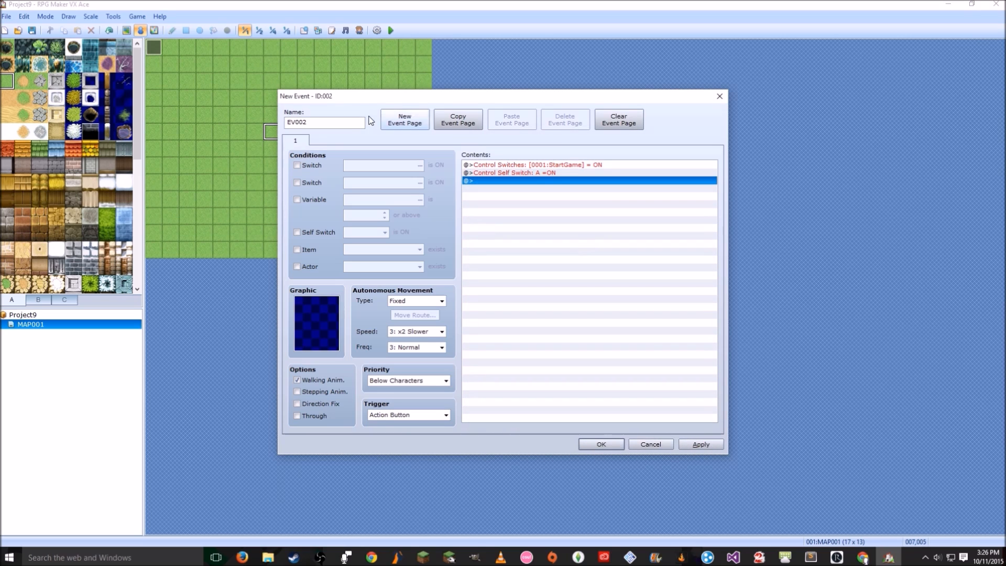
pyautogui.click(411, 127)
pyautogui.click(316, 233)
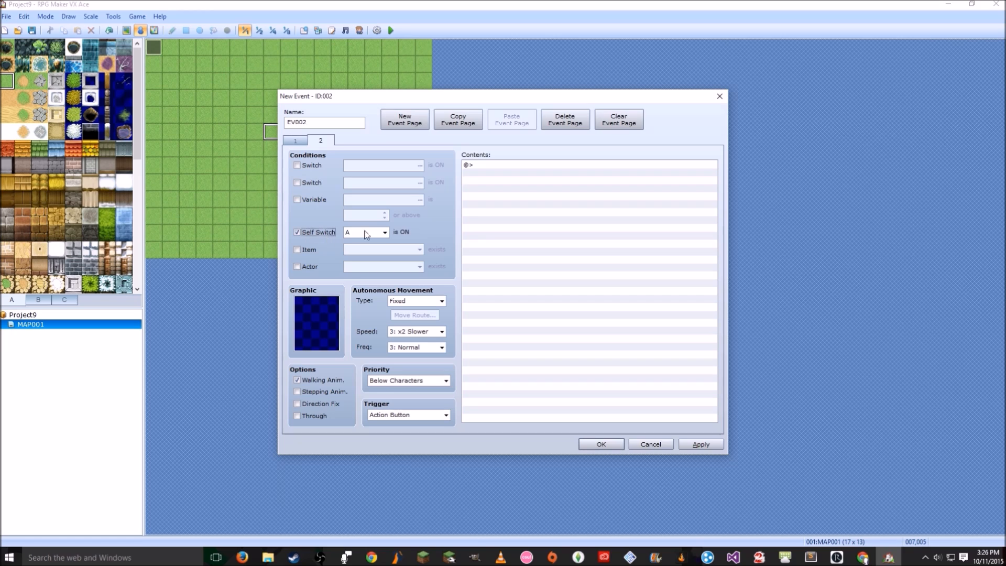
# - Set the first event page's trigger to Parallel Process and save the StartGame event
pyautogui.click(296, 140)
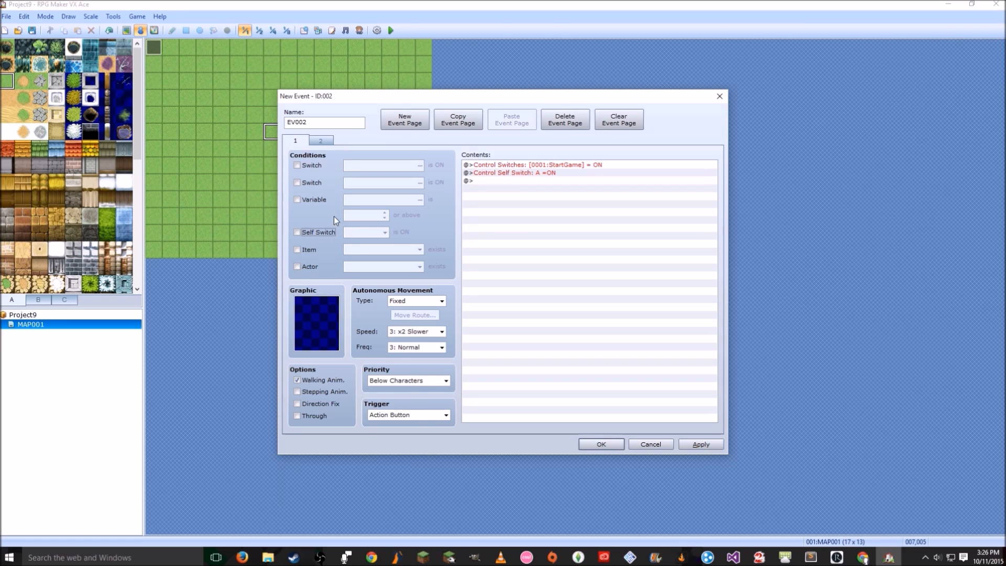
pyautogui.click(445, 414)
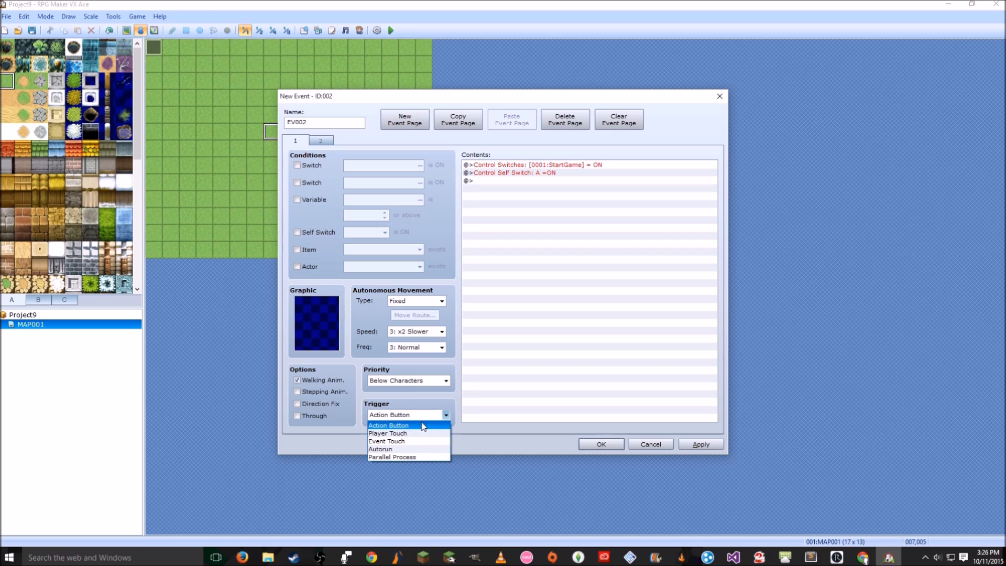
pyautogui.click(400, 457)
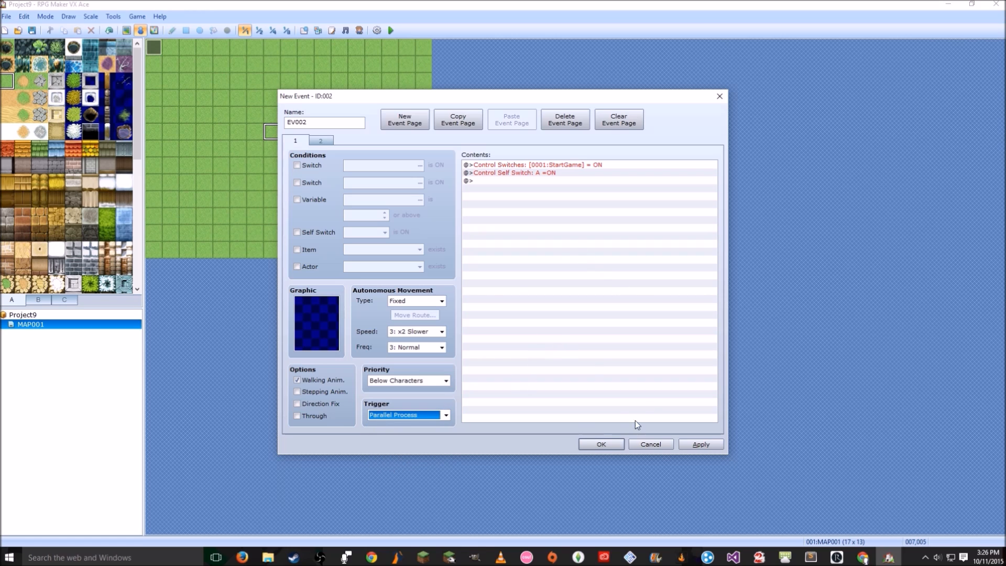
pyautogui.click(446, 415)
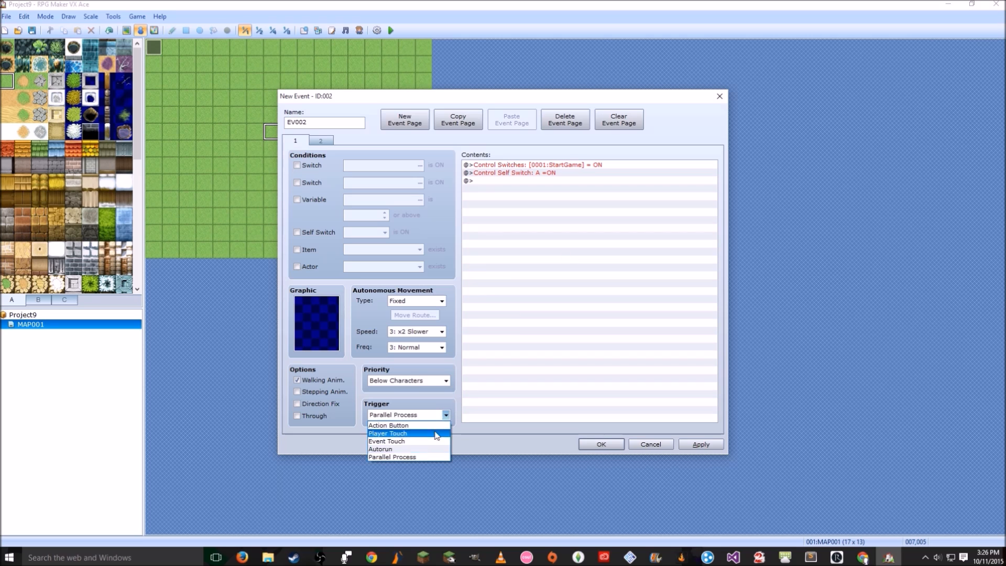
pyautogui.click(400, 457)
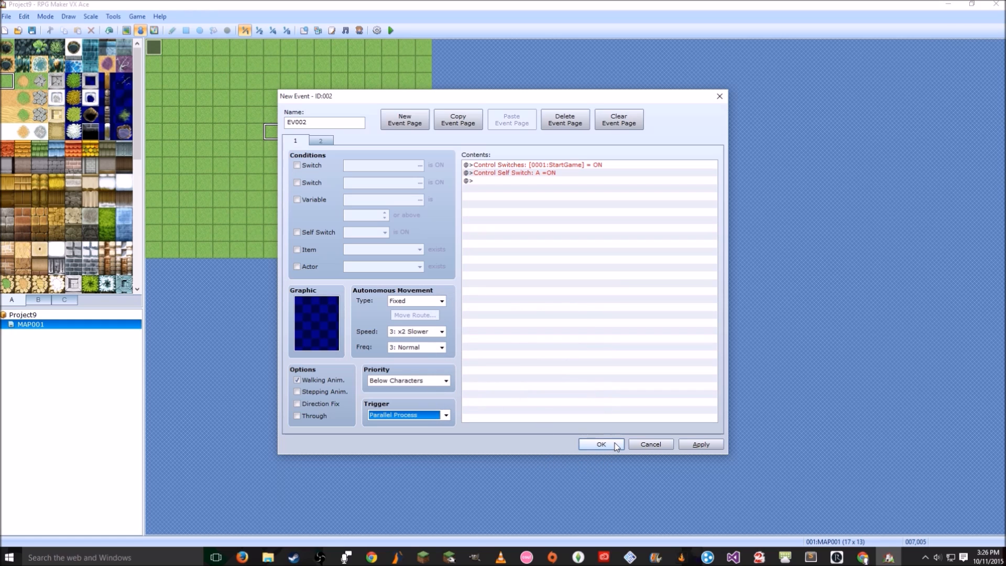
pyautogui.click(549, 166)
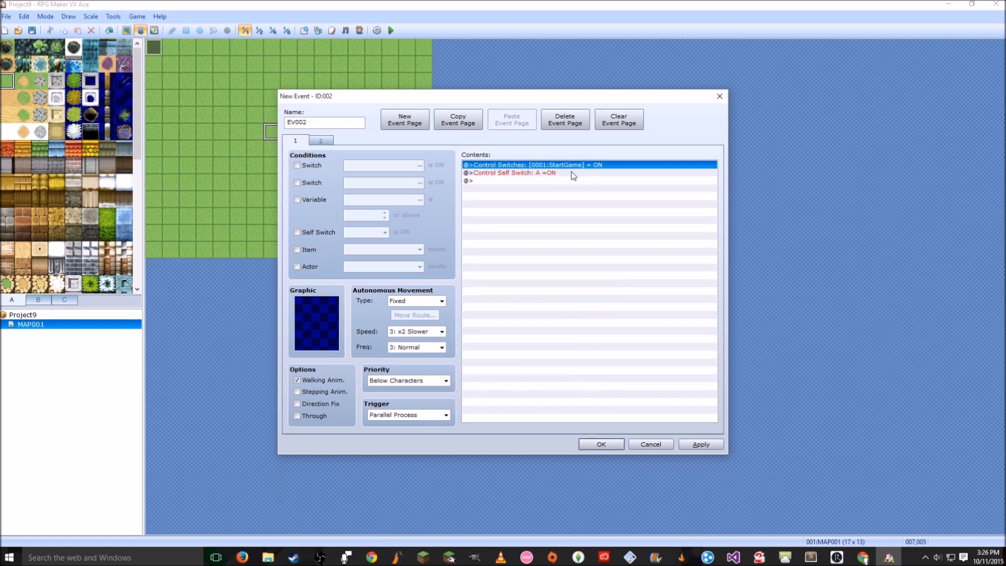
pyautogui.click(571, 173)
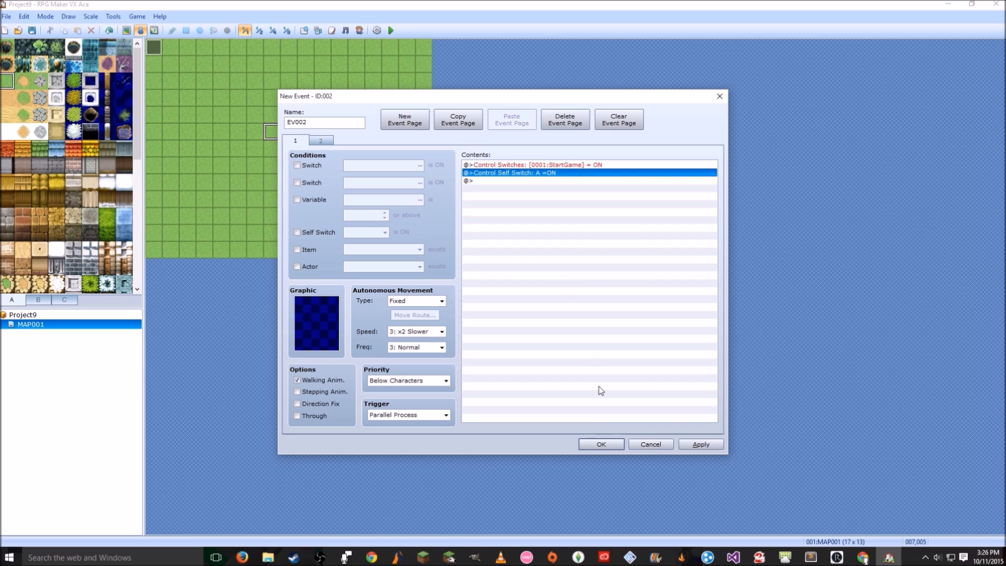
pyautogui.click(601, 445)
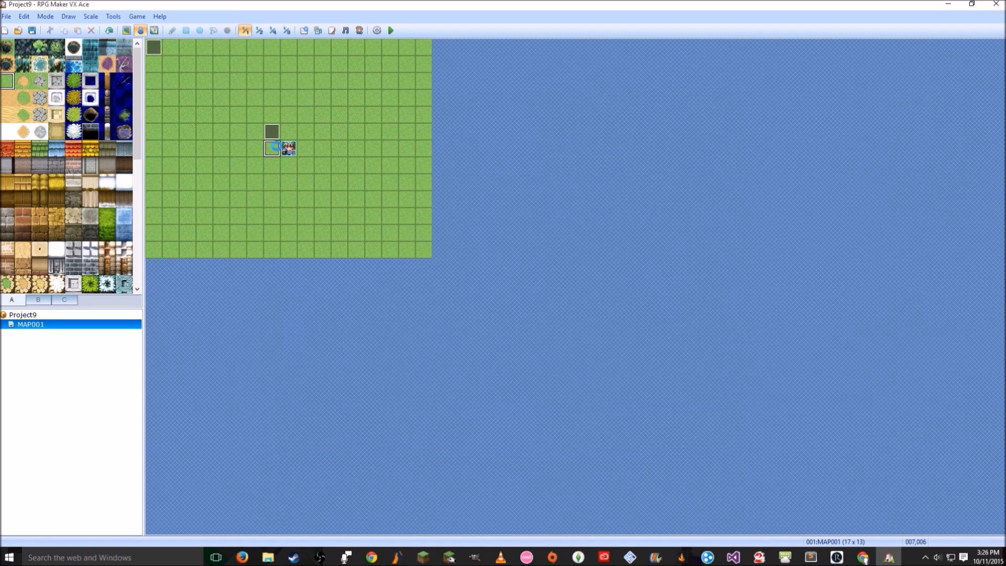
# - Playtest the project by starting a new game, walk the character around the meadow map, and close the game
pyautogui.click(391, 30)
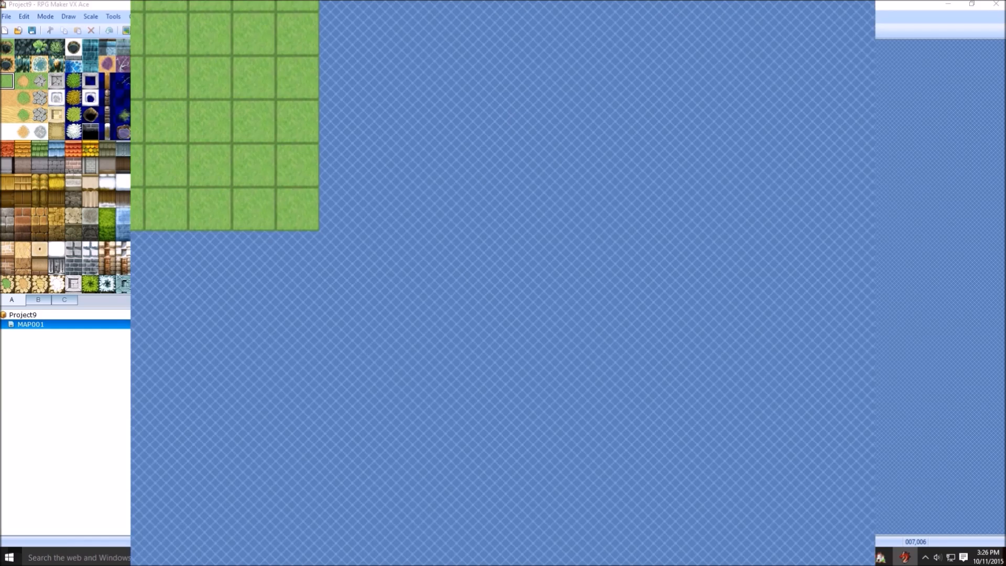
pyautogui.press('Return')
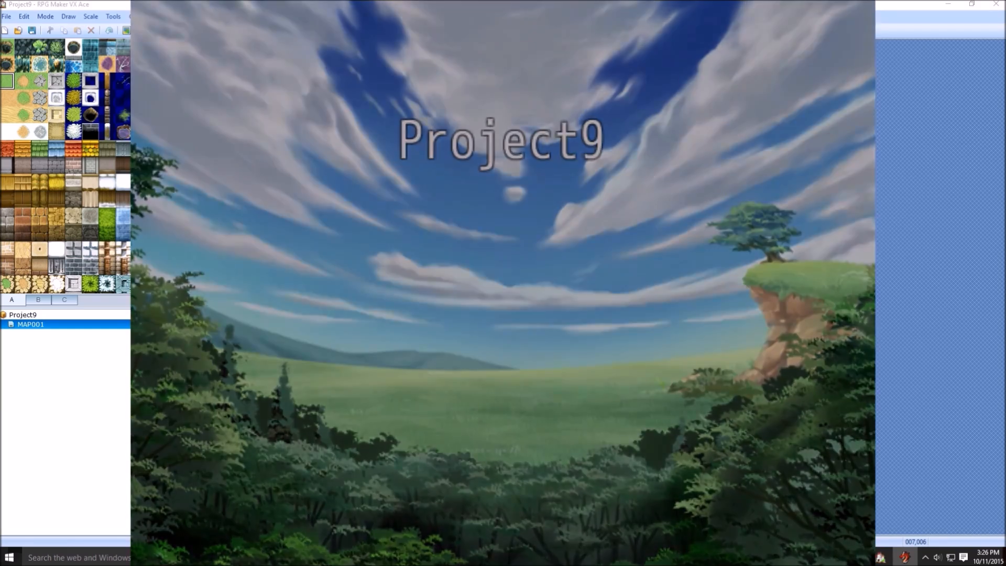
pyautogui.press('Left')
pyautogui.press('Down')
pyautogui.press('Right')
pyautogui.press('Up')
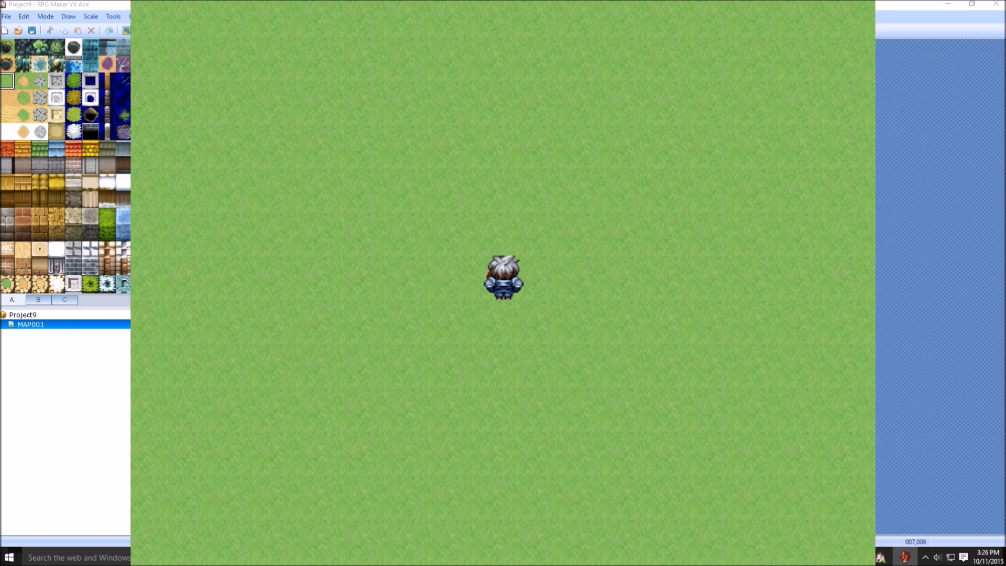
pyautogui.hotkey('alt', 'F4')
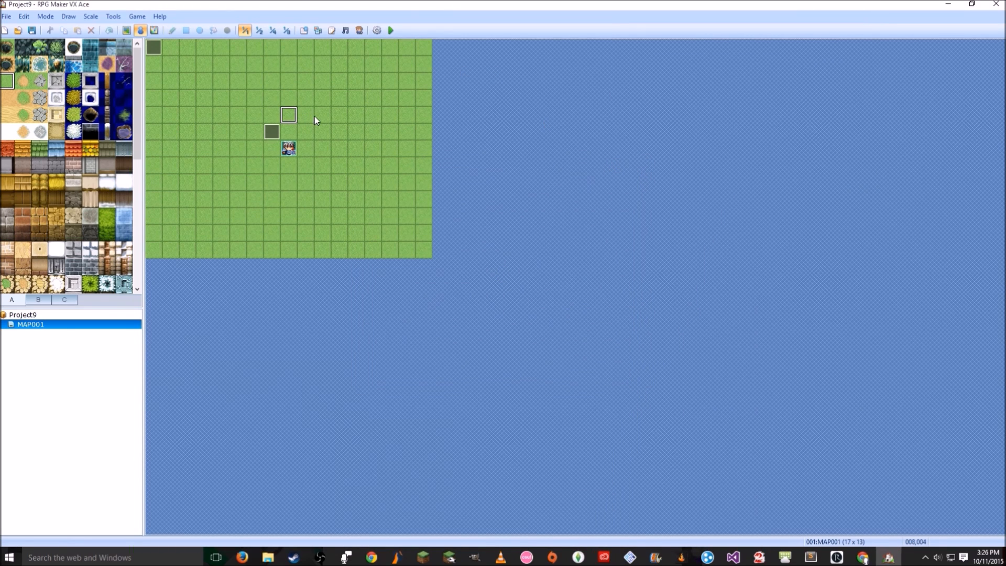
# - Review the commands and trigger of the event on the map's top-left tile without changing them
pyautogui.doubleClick(153, 48)
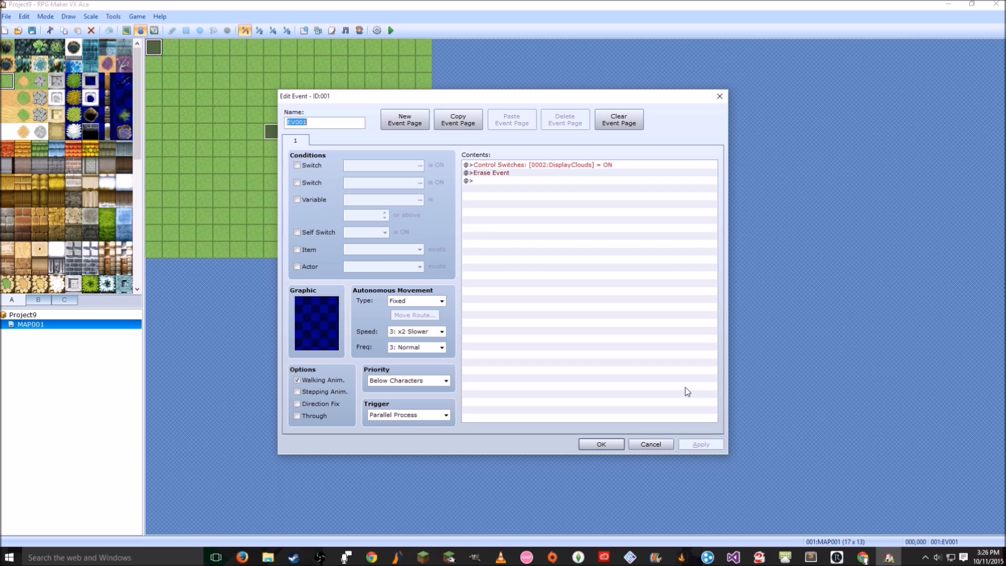
pyautogui.click(651, 444)
pyautogui.doubleClick(158, 51)
pyautogui.click(659, 443)
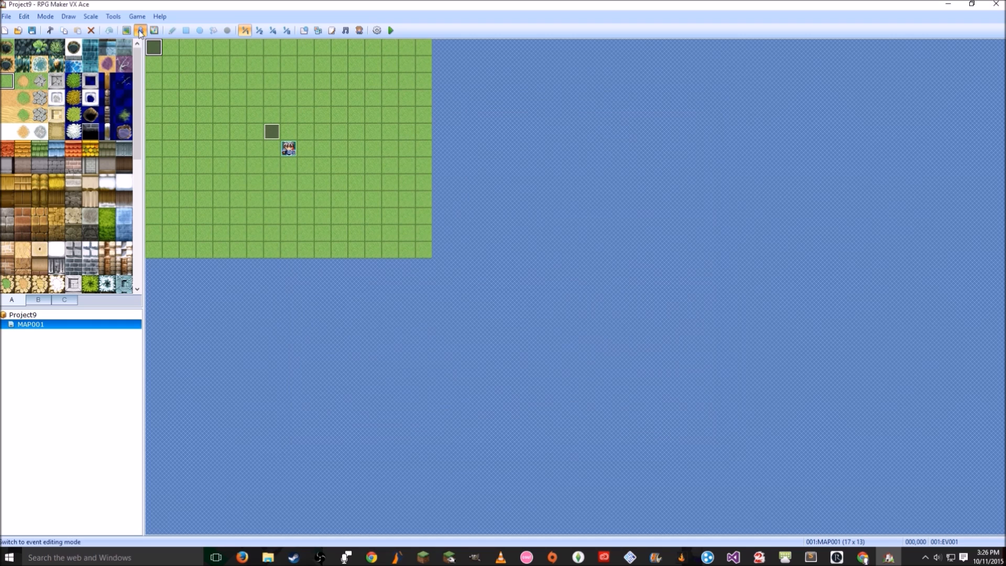
# - Create a new map, MAP002, with the default settings and open it for editing
pyautogui.rightClick(42, 316)
pyautogui.click(56, 322)
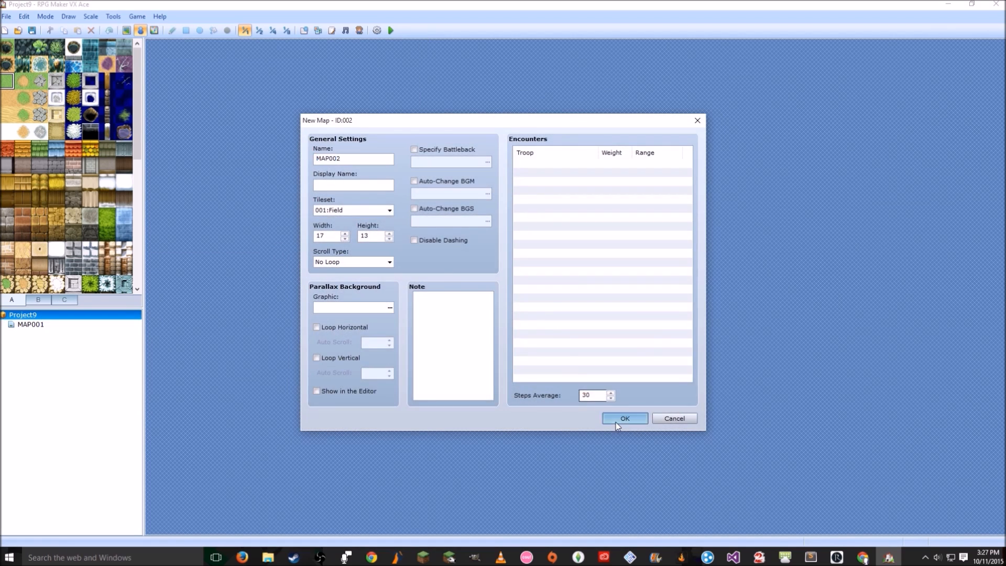
pyautogui.click(616, 422)
pyautogui.click(32, 314)
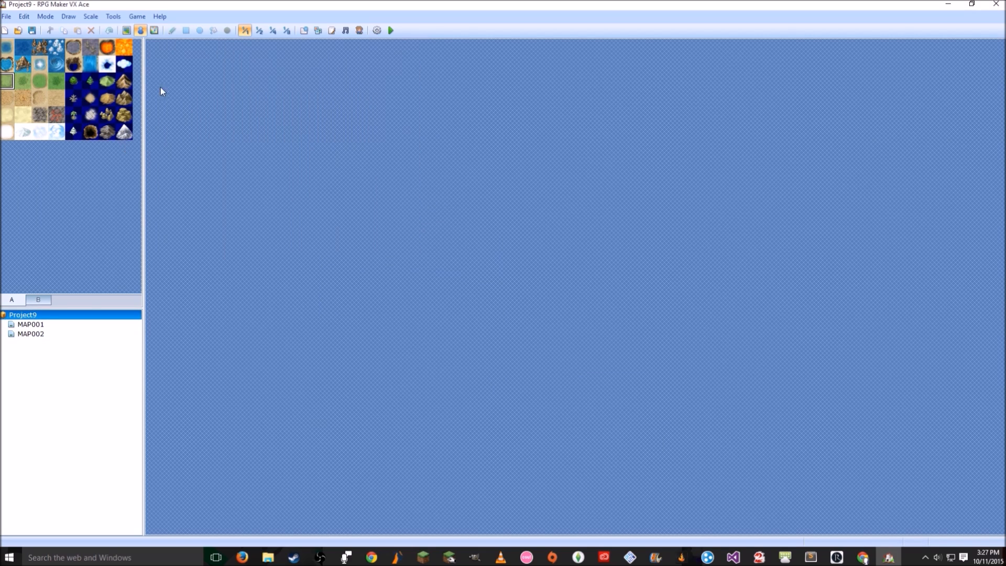
pyautogui.click(61, 324)
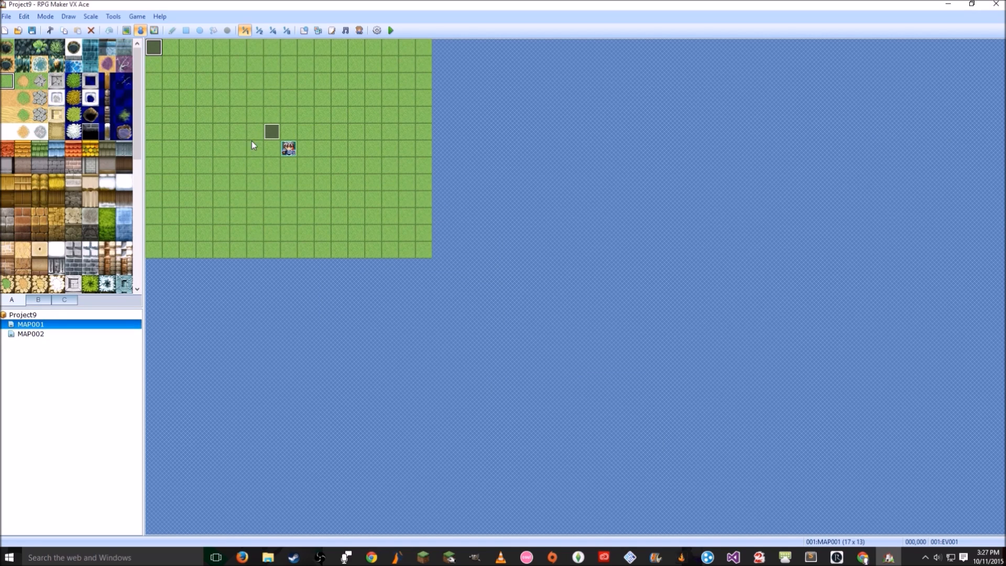
pyautogui.click(31, 334)
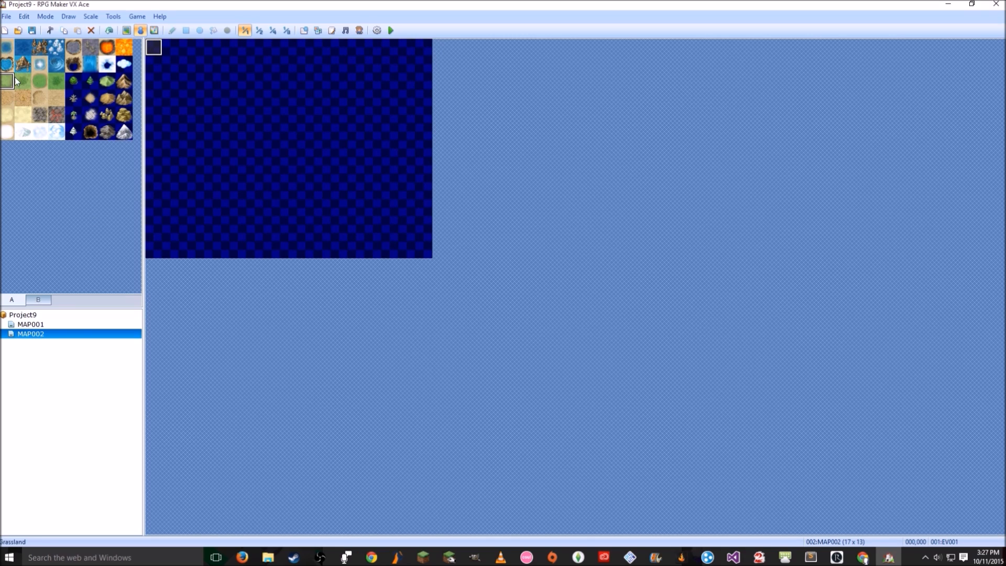
# - Change MAP002's tileset in its map properties to the one used by MAP001
pyautogui.rightClick(81, 332)
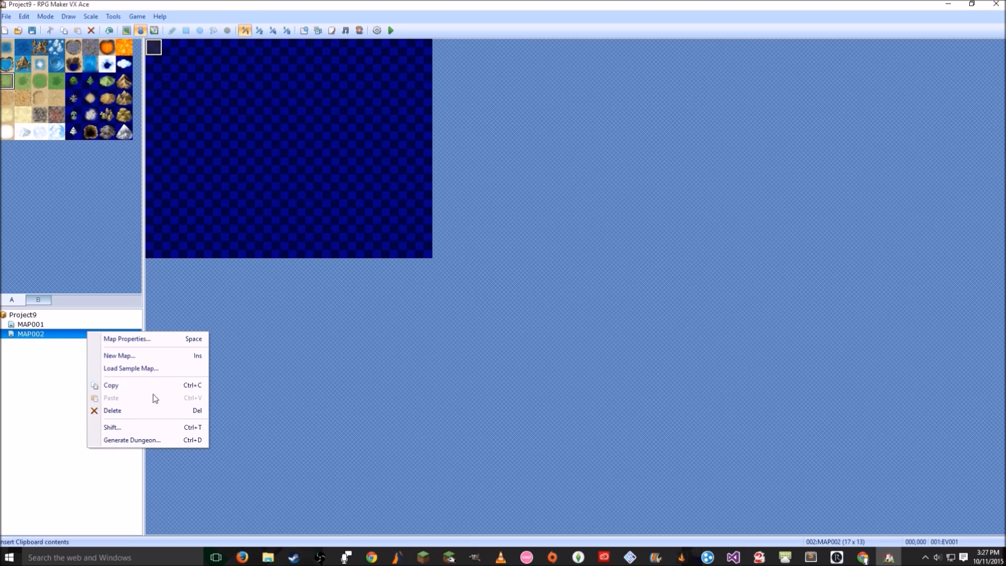
pyautogui.click(153, 338)
pyautogui.click(390, 210)
pyautogui.click(369, 227)
pyautogui.click(628, 419)
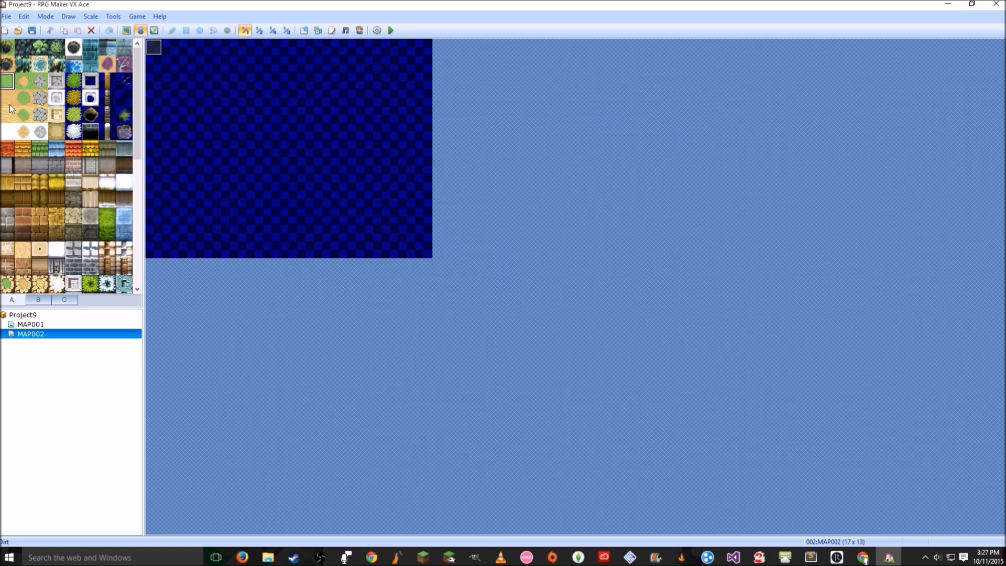
# - Flood fill the whole of MAP002 with the plain dirt tile
pyautogui.click(126, 29)
pyautogui.click(214, 30)
pyautogui.click(155, 84)
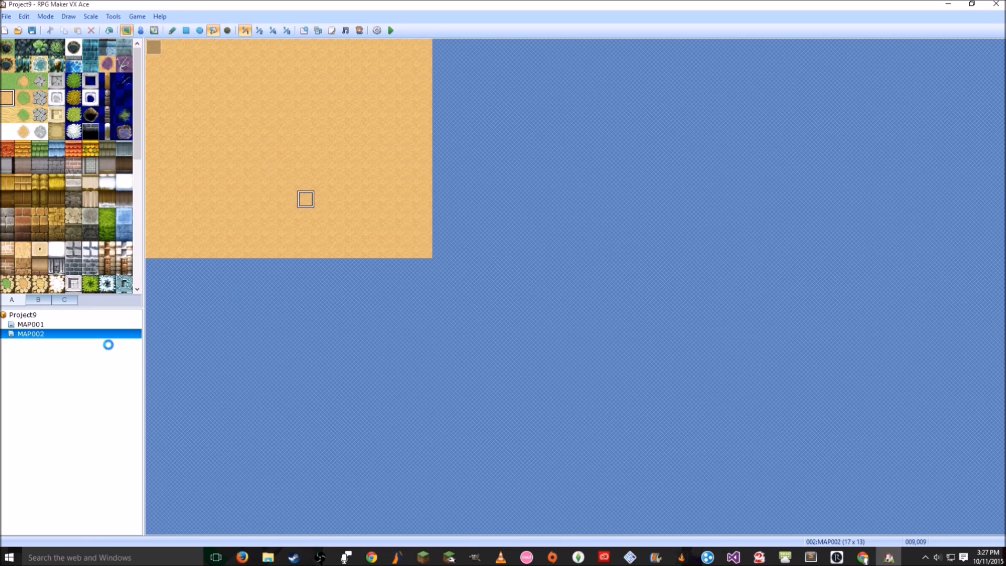
# - Return to MAP001 in event editing mode, undoing the accidental dirt fill on that map
pyautogui.click(54, 325)
pyautogui.click(258, 183)
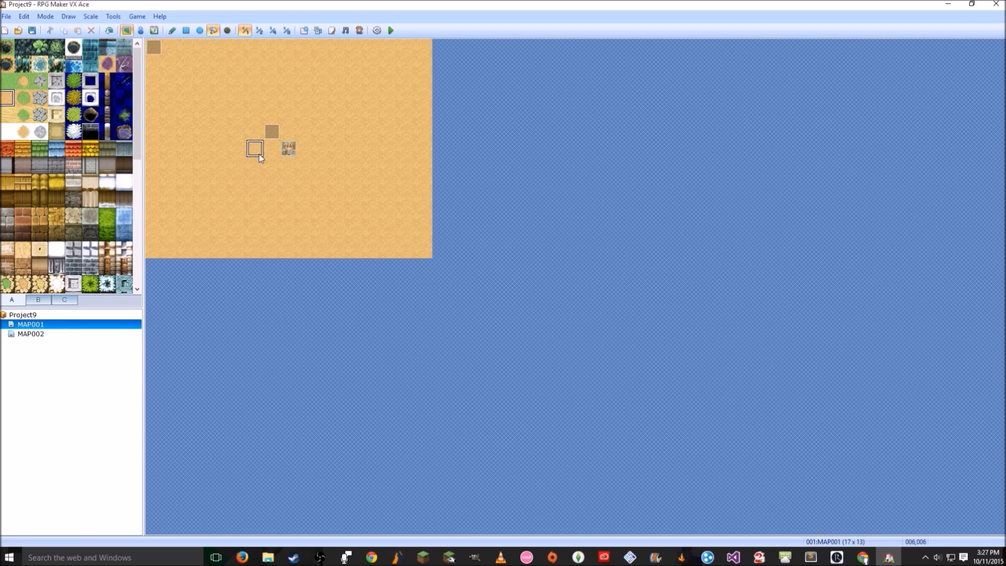
pyautogui.hotkey('ctrl', 'z')
pyautogui.click(140, 30)
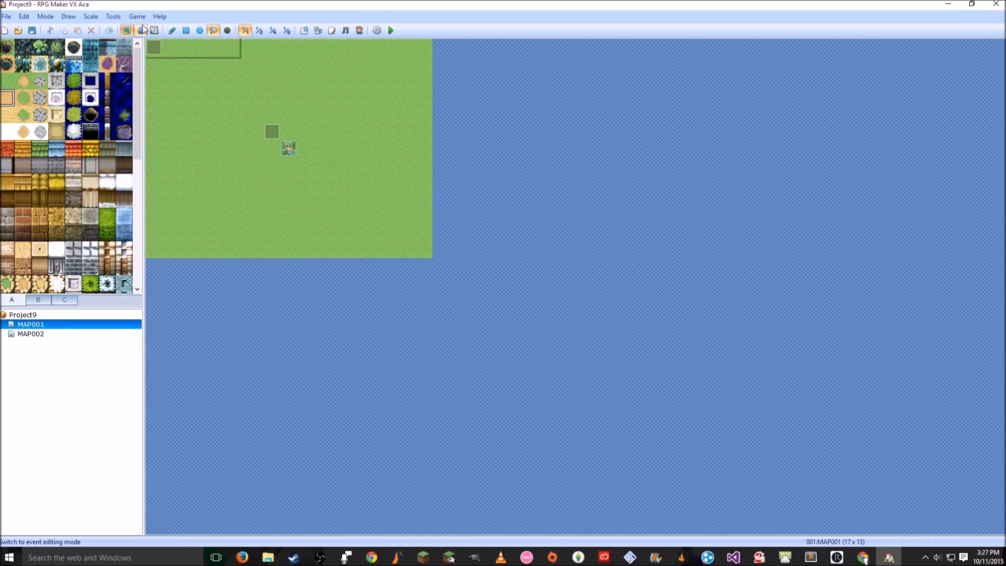
pyautogui.click(154, 47)
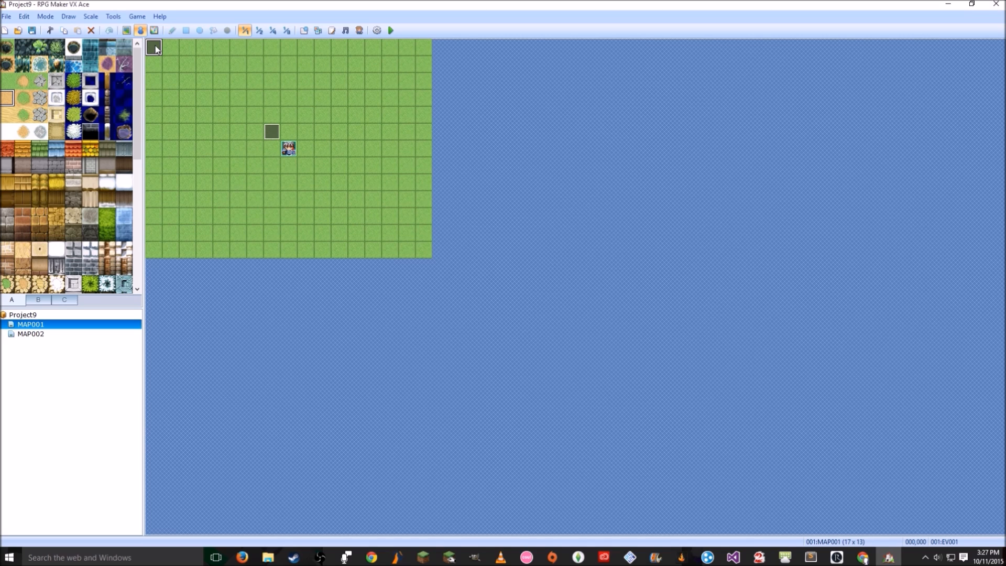
pyautogui.click(256, 84)
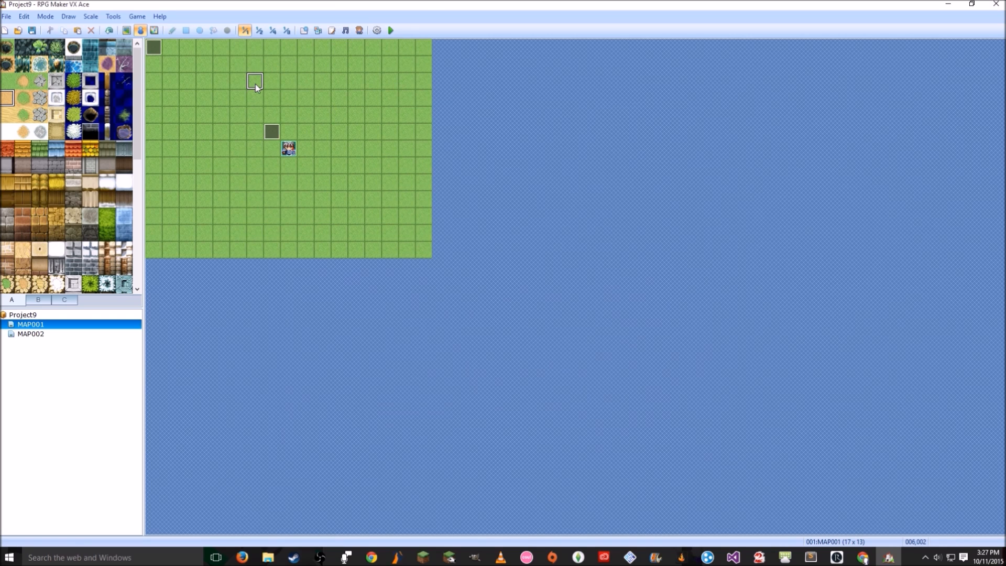
# - Name common event 001 StartGame in the database and set its trigger to Parallel Process
pyautogui.click(305, 32)
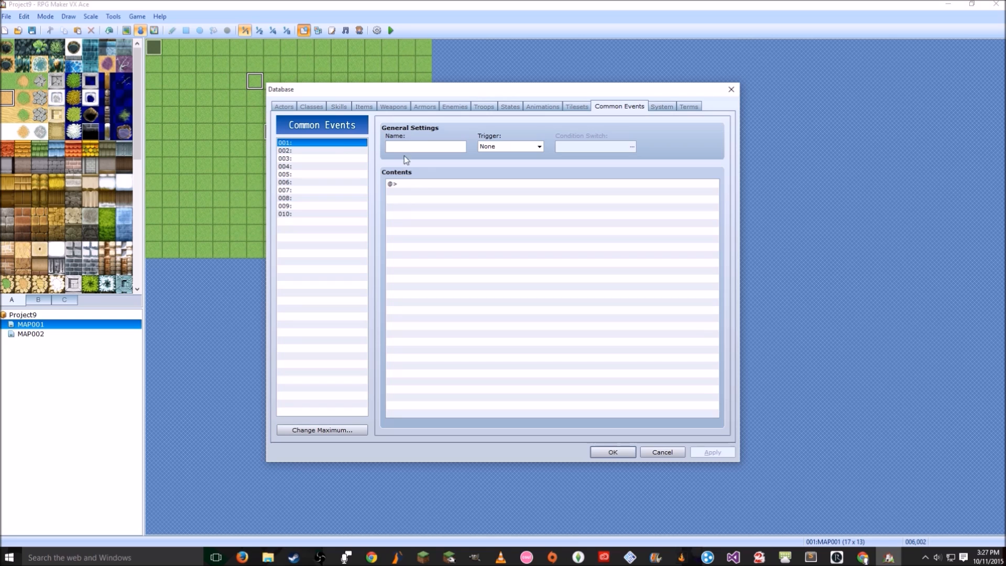
pyautogui.write('StartGame')
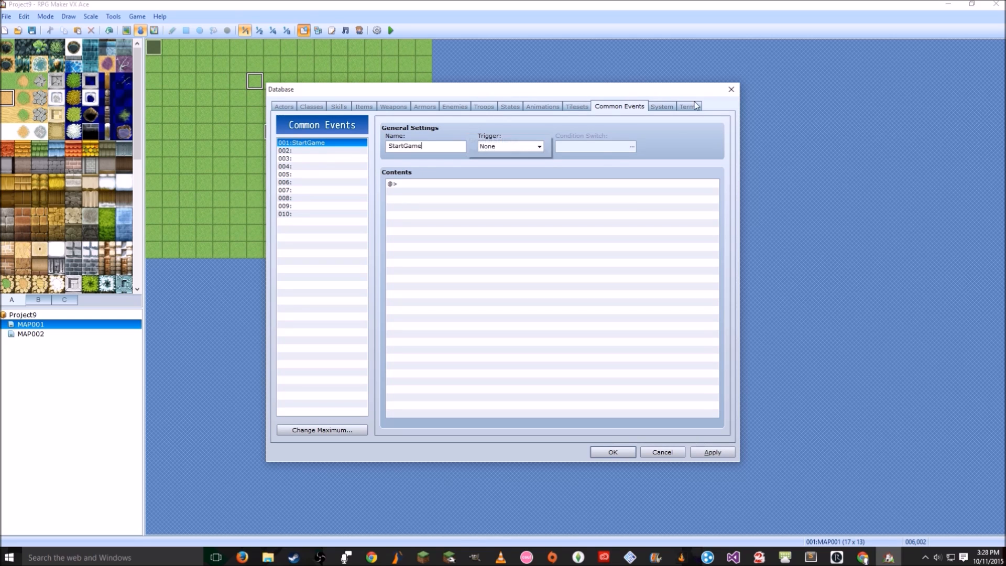
pyautogui.click(522, 147)
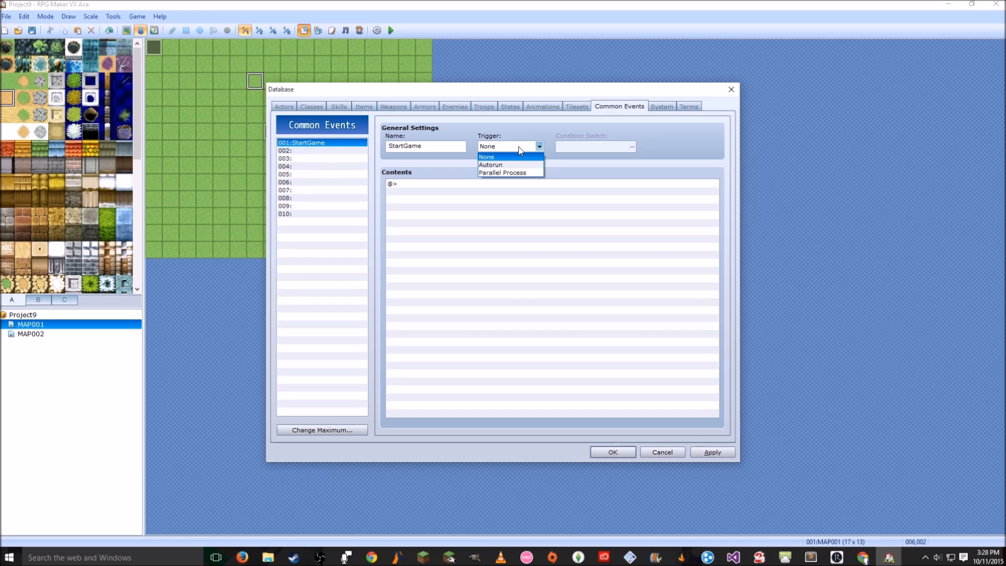
pyautogui.click(530, 173)
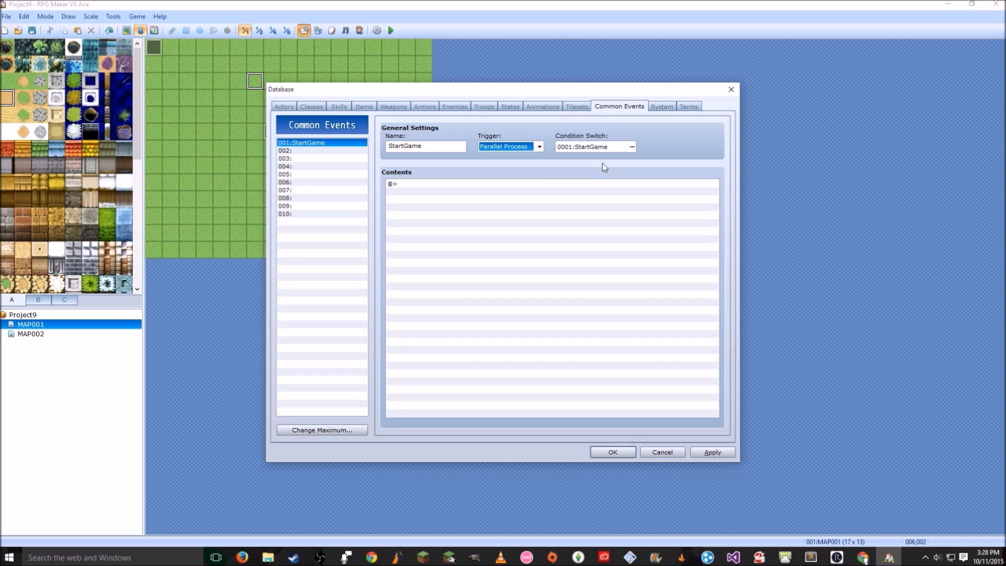
pyautogui.doubleClick(457, 185)
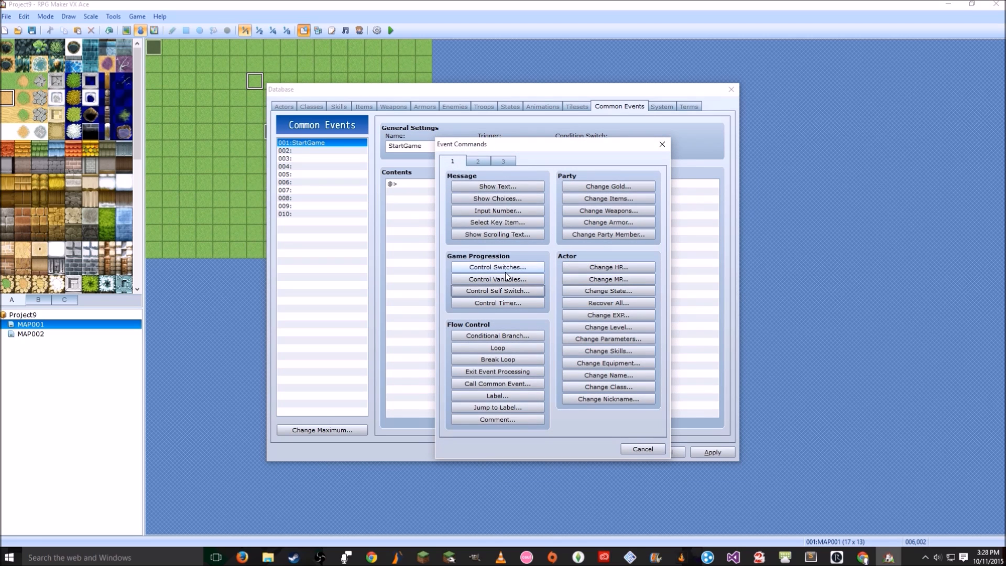
pyautogui.press('Escape')
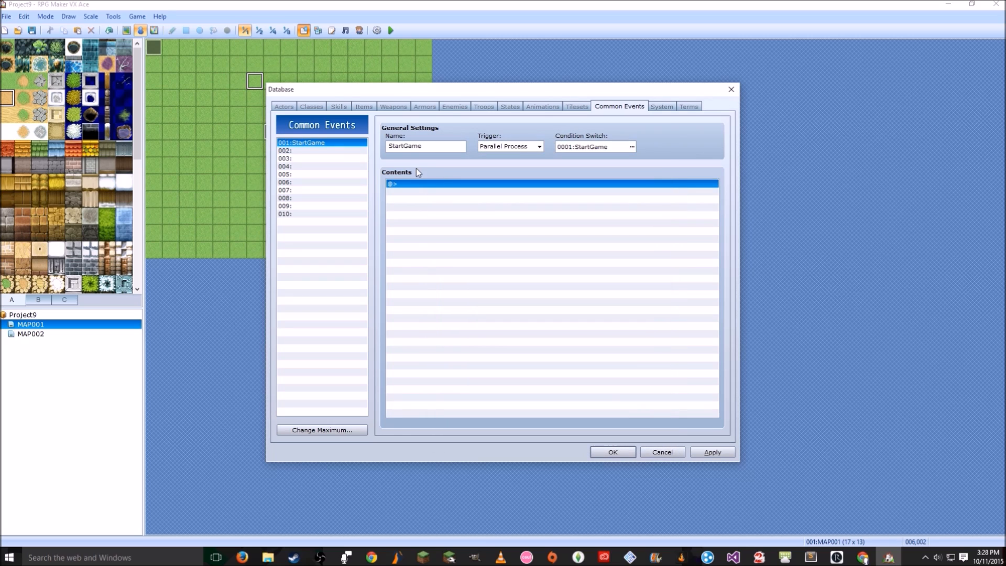
# - Name common event 002 DisplayClouds, with a Parallel Process trigger and condition switch 0002:DisplayClouds
pyautogui.click(320, 150)
pyautogui.click(432, 146)
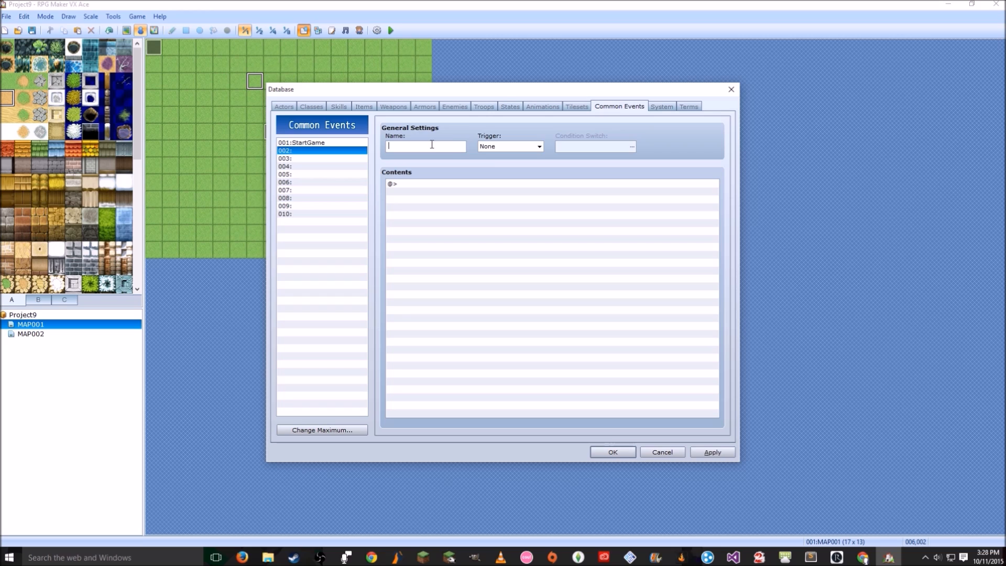
pyautogui.write('DisplayClouds')
pyautogui.click(538, 146)
pyautogui.click(519, 173)
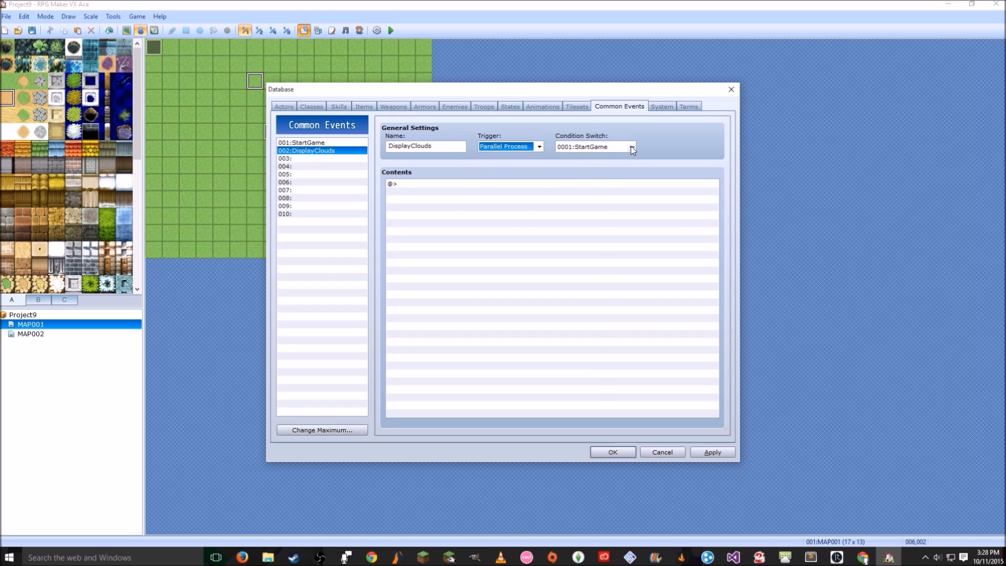
pyautogui.click(632, 147)
pyautogui.click(537, 193)
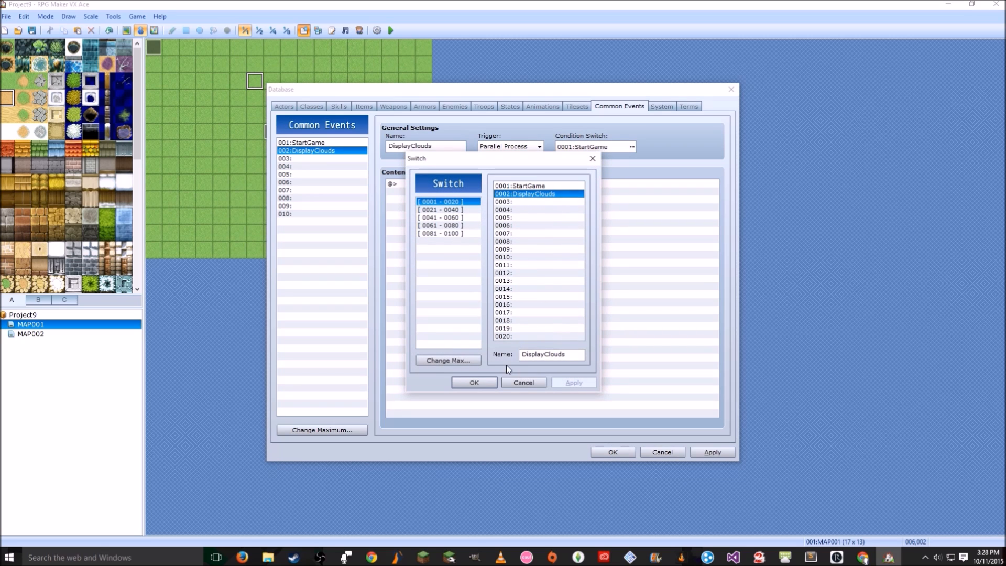
pyautogui.click(489, 384)
# - Add a Show Picture command using the [FIXED]packfog graphic to the DisplayClouds common event and save the database
pyautogui.doubleClick(422, 186)
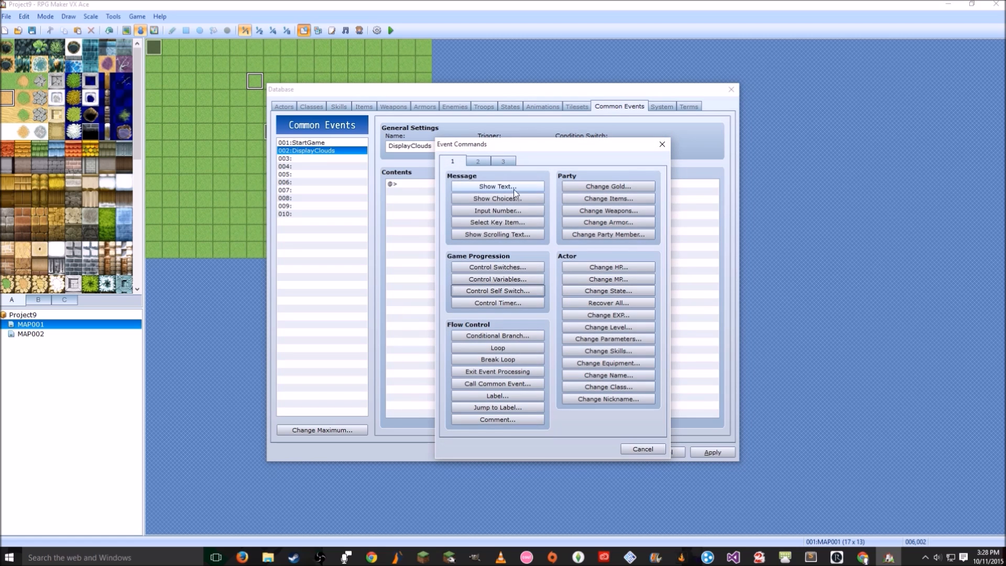
pyautogui.click(486, 162)
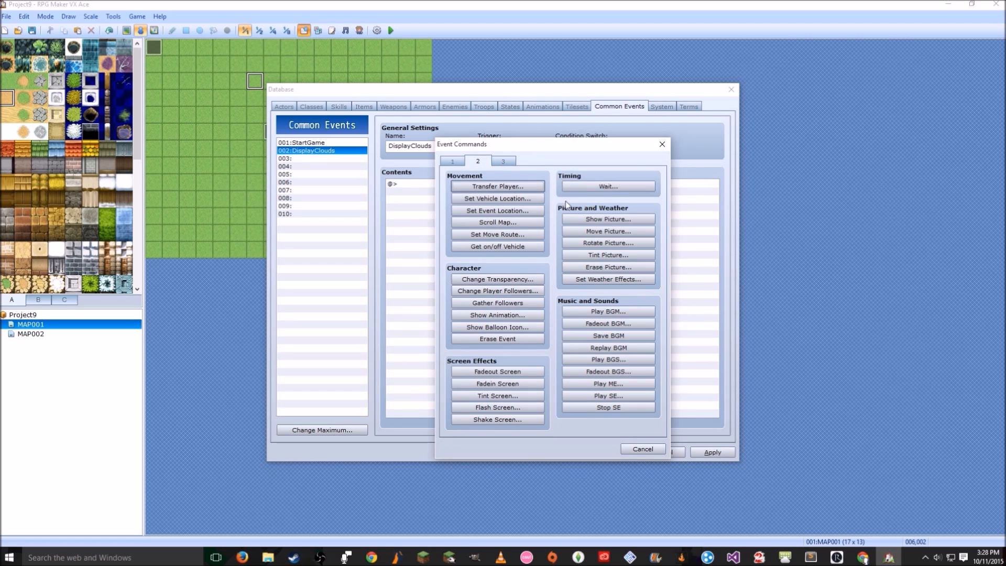
pyautogui.click(603, 221)
pyautogui.click(555, 228)
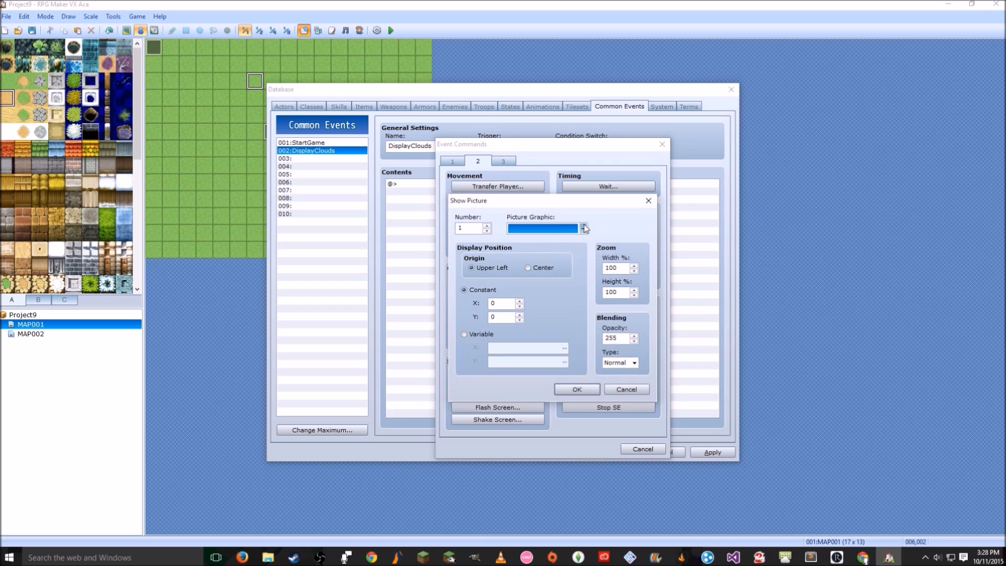
pyautogui.click(430, 195)
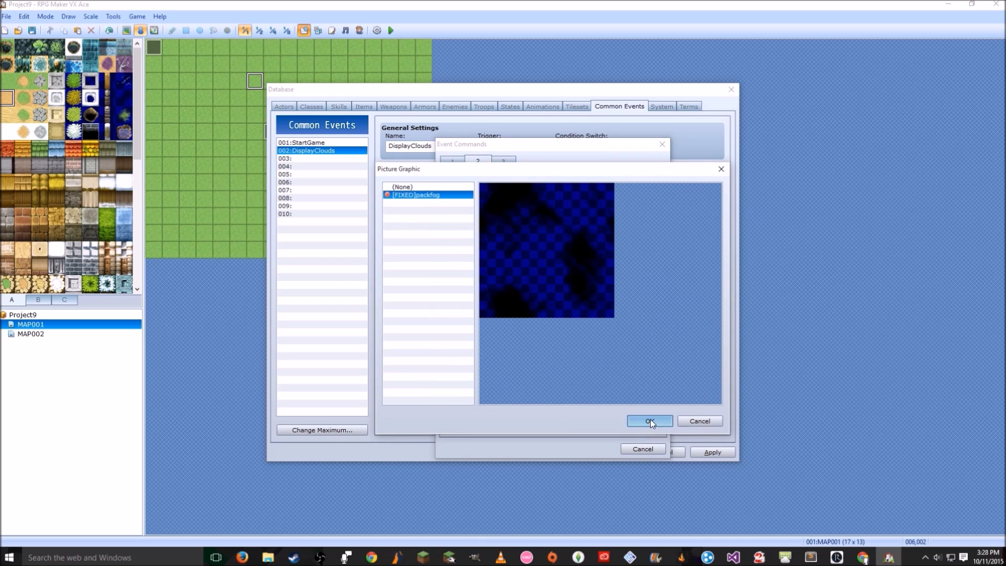
pyautogui.click(650, 422)
pyautogui.click(575, 387)
pyautogui.click(602, 448)
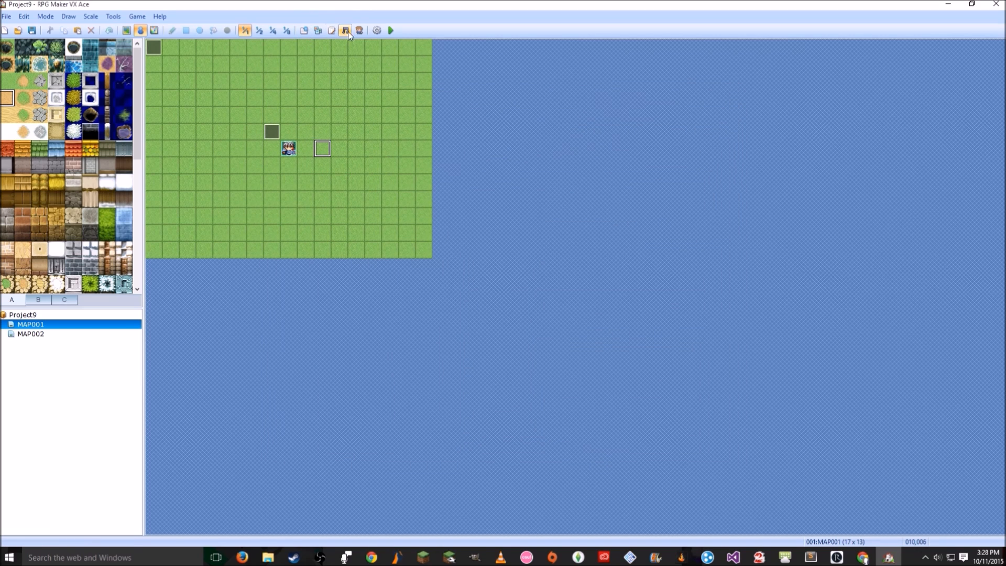
# - Playtest a new game, walk the character around beneath the cloud picture, and close the game
pyautogui.click(390, 31)
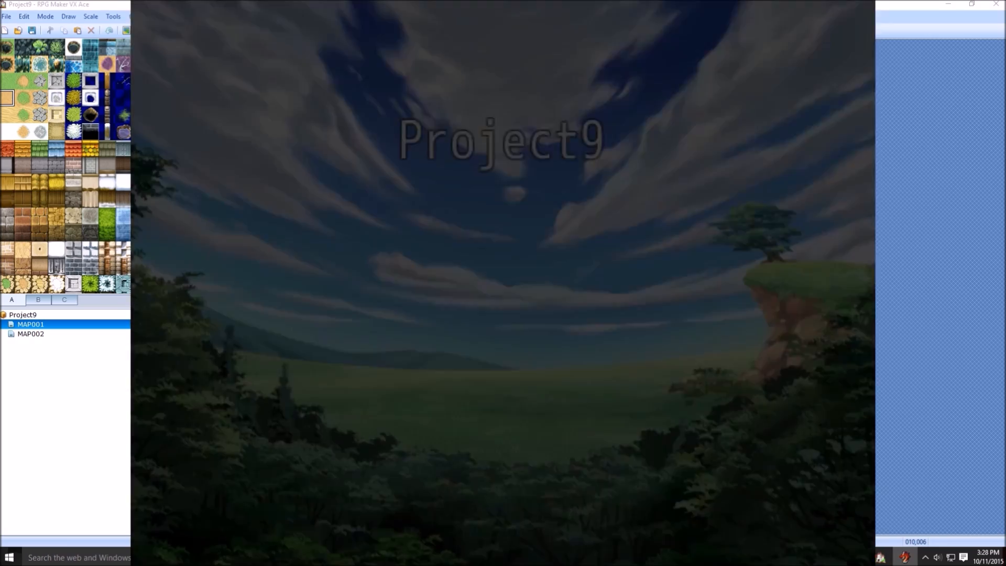
pyautogui.press('Return')
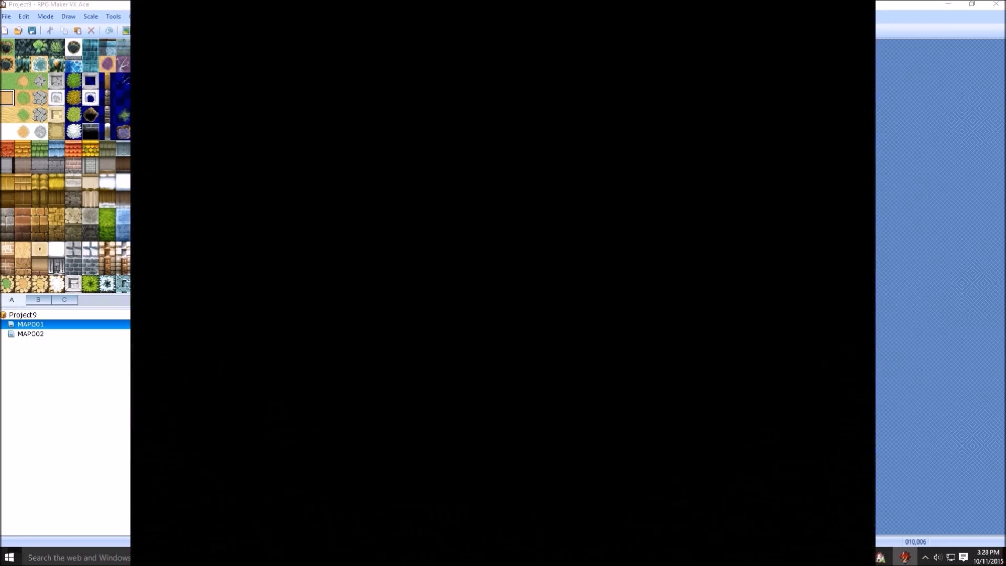
pyautogui.press('Left')
pyautogui.press('Left')
pyautogui.press('Left')
pyautogui.press('Up')
pyautogui.press('Left')
pyautogui.press('Up')
pyautogui.press('Right')
pyautogui.press('Down')
pyautogui.press('Down')
pyautogui.press('Up')
pyautogui.press('Right')
pyautogui.press('Left')
pyautogui.press('Down')
pyautogui.press('Down')
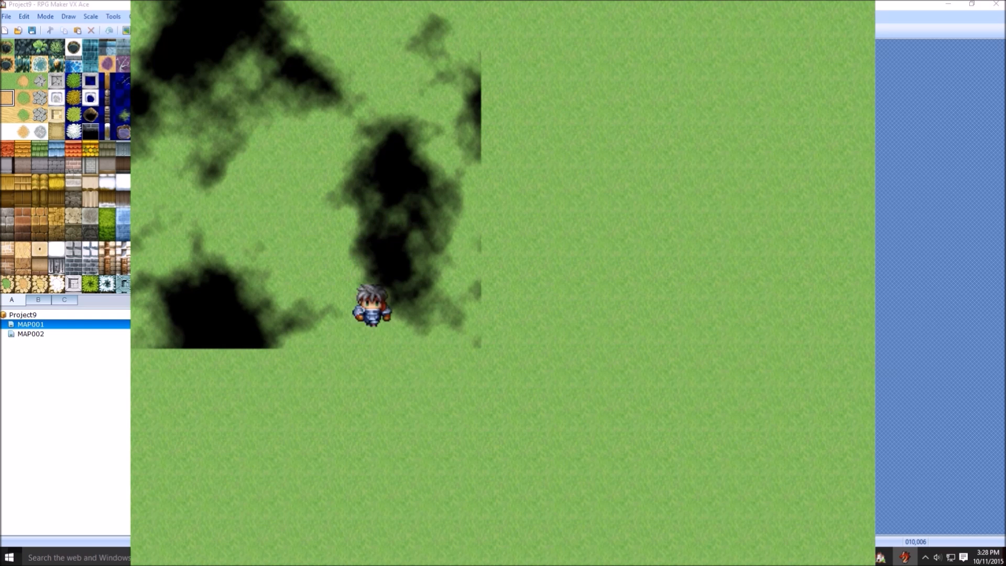
pyautogui.click(858, 2)
# - Set the opacity of the DisplayClouds event's Show Picture command to 128 and save the database
pyautogui.click(303, 30)
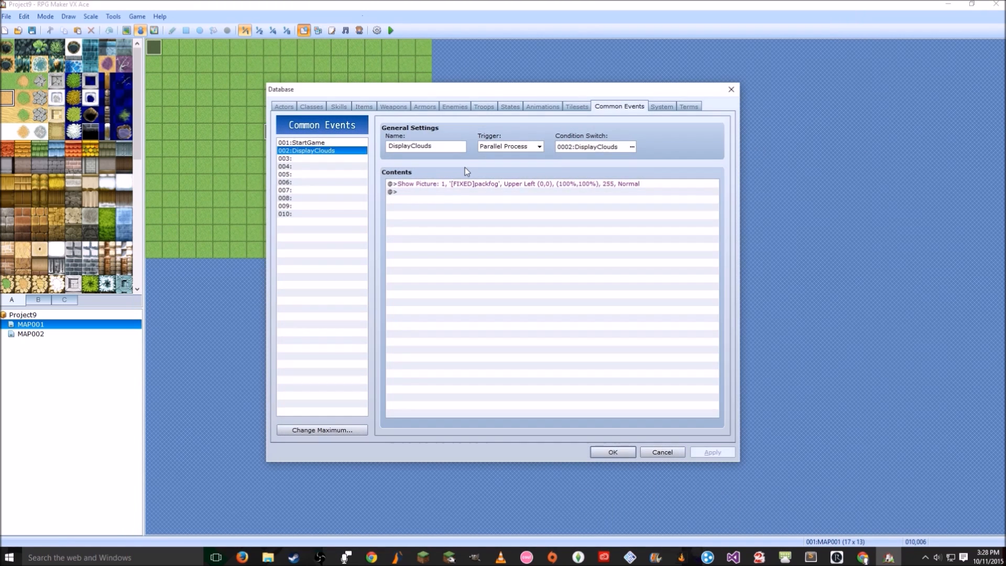
pyautogui.click(469, 185)
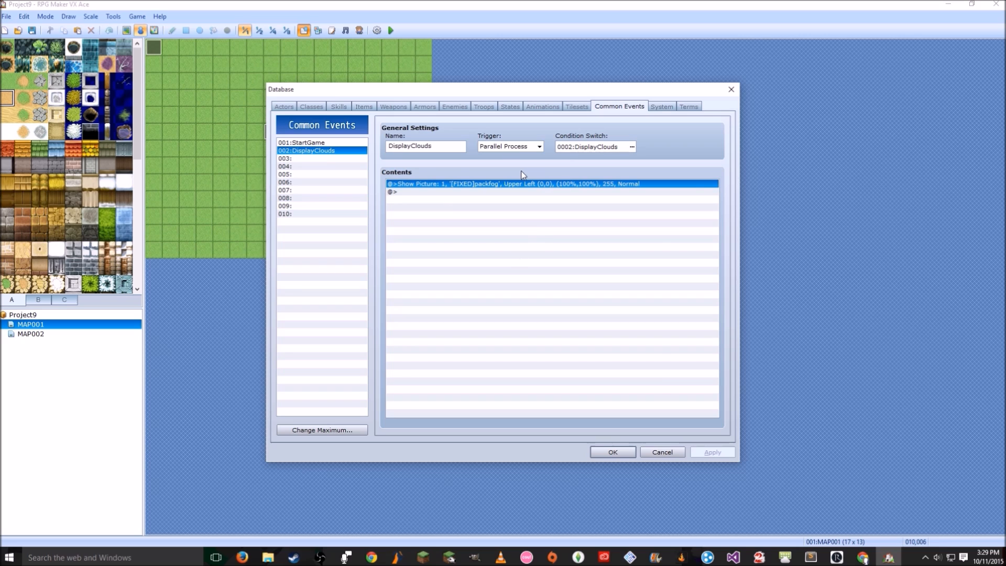
pyautogui.doubleClick(516, 185)
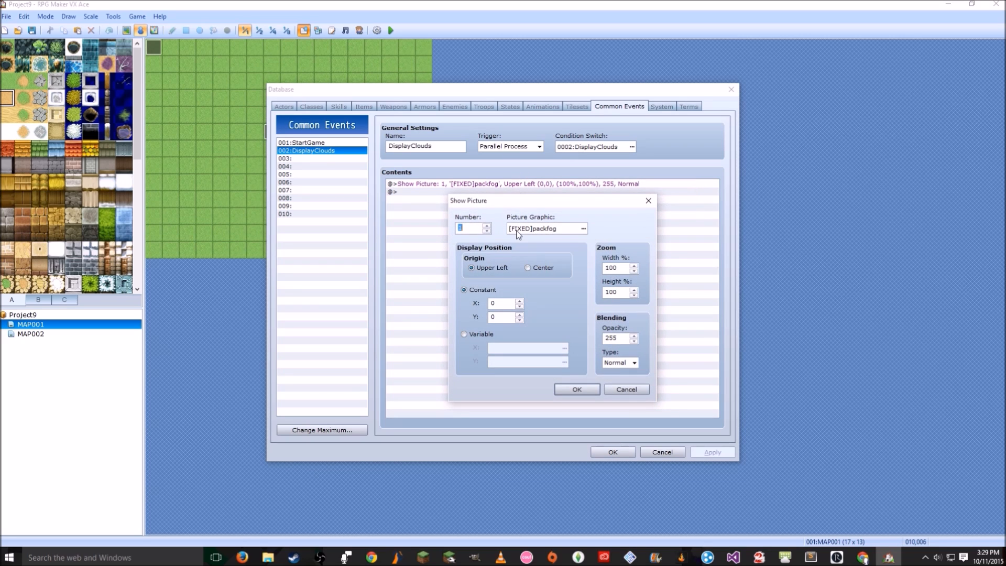
pyautogui.press('Escape')
pyautogui.rightClick(511, 188)
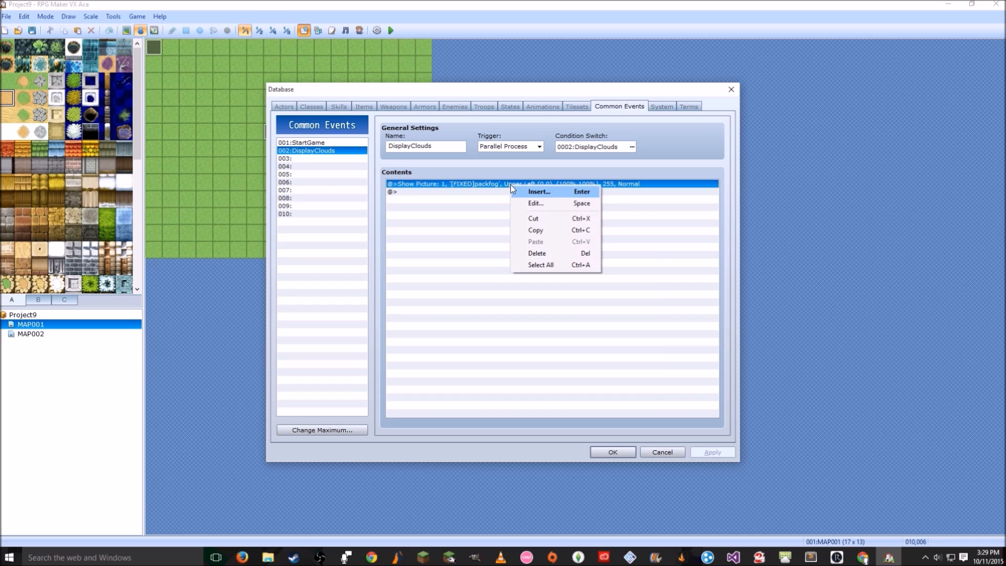
pyautogui.click(535, 204)
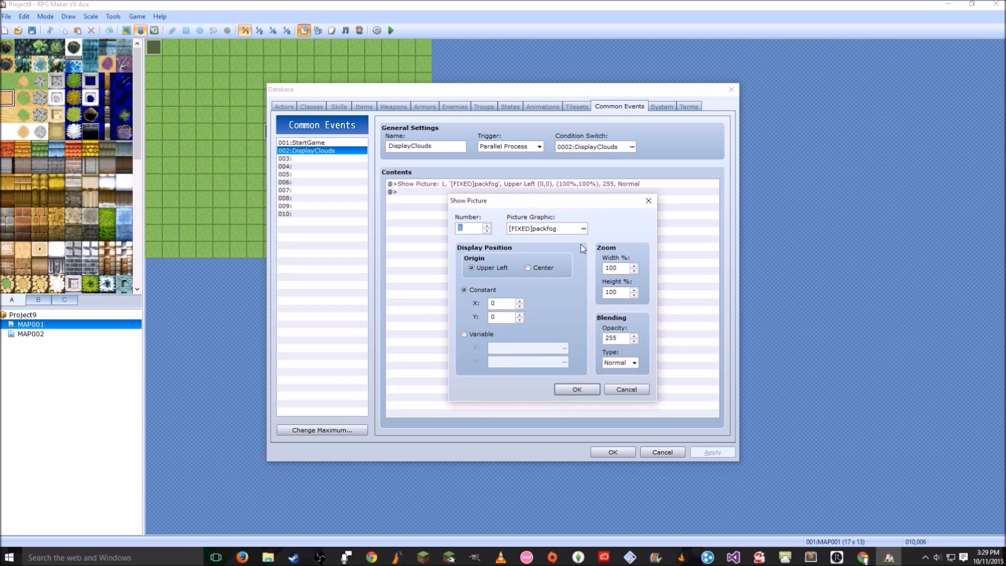
pyautogui.doubleClick(618, 338)
pyautogui.write('128')
pyautogui.click(591, 388)
pyautogui.click(621, 452)
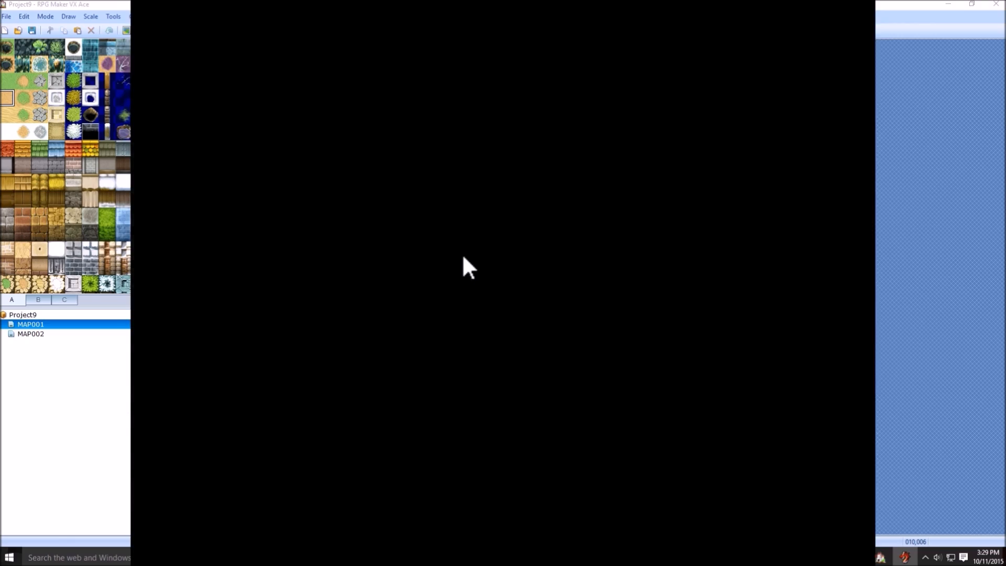
# - Playtest a new game, walk the character through the semi-transparent cloud shadows, and close the game window
pyautogui.press('Return')
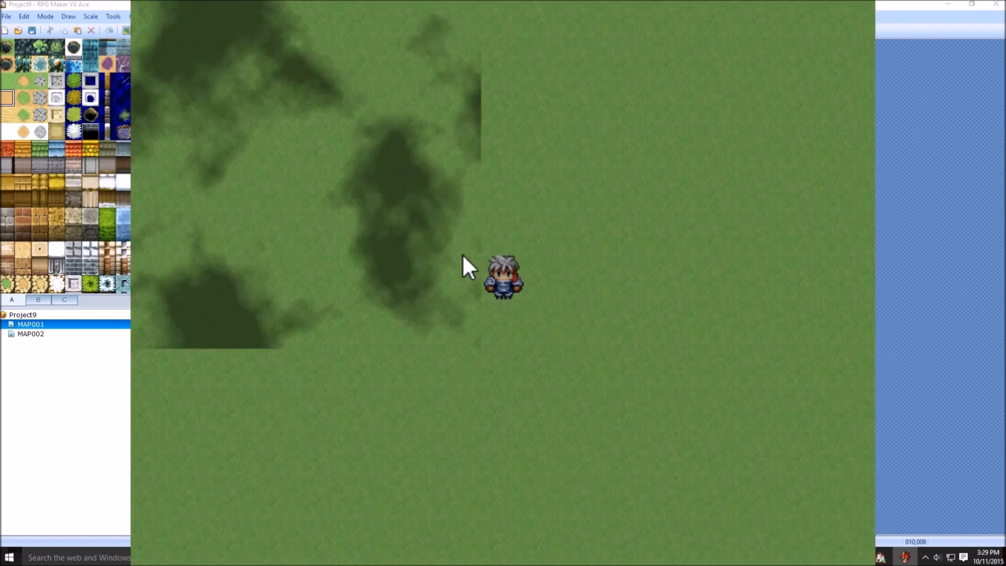
pyautogui.press('Left')
pyautogui.press('Left')
pyautogui.press('Left')
pyautogui.press('Up')
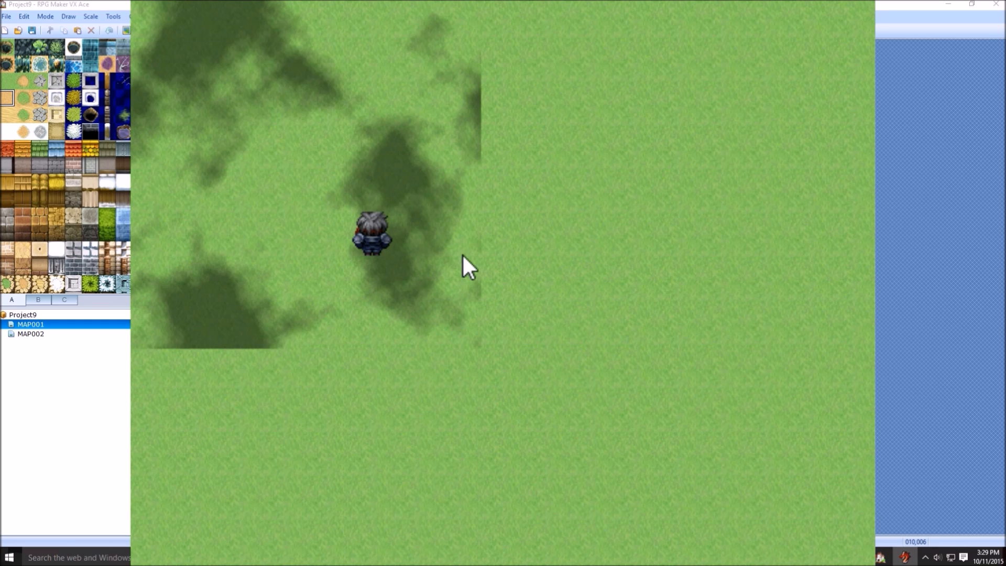
pyautogui.press('Right')
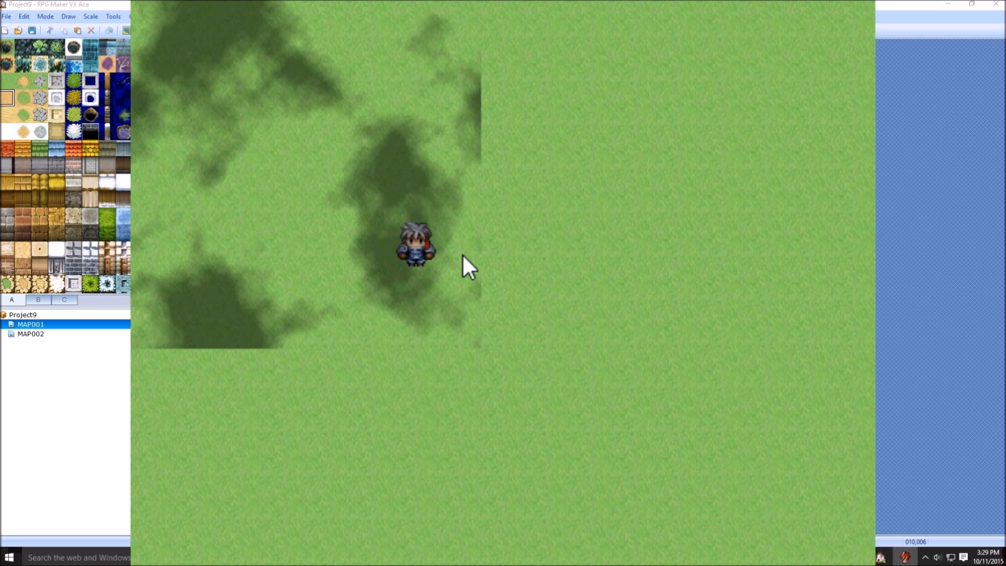
pyautogui.press('Down')
pyautogui.press('Left')
pyautogui.press('Left')
pyautogui.press('Left')
pyautogui.press('Left')
pyautogui.press('Left')
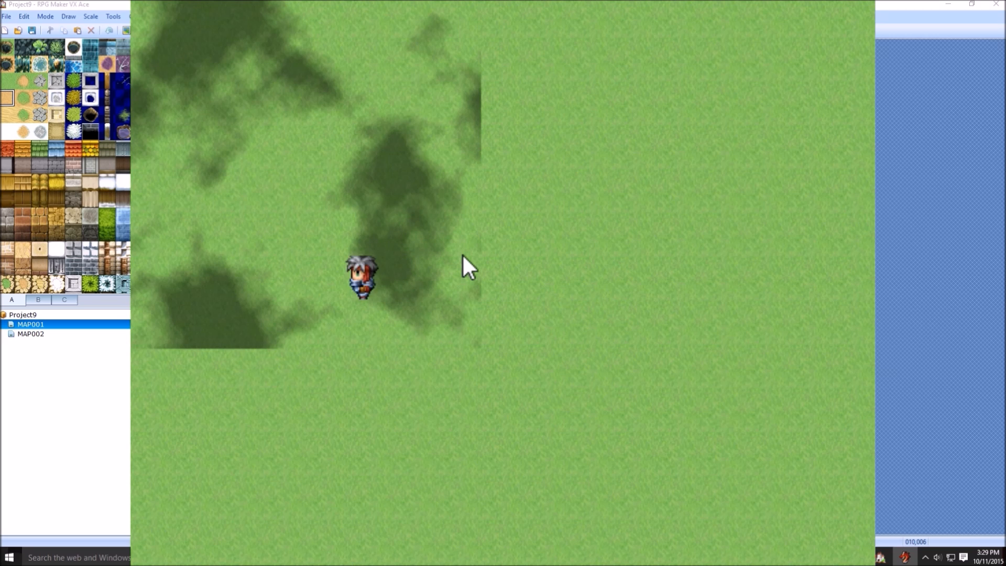
pyautogui.press('Down')
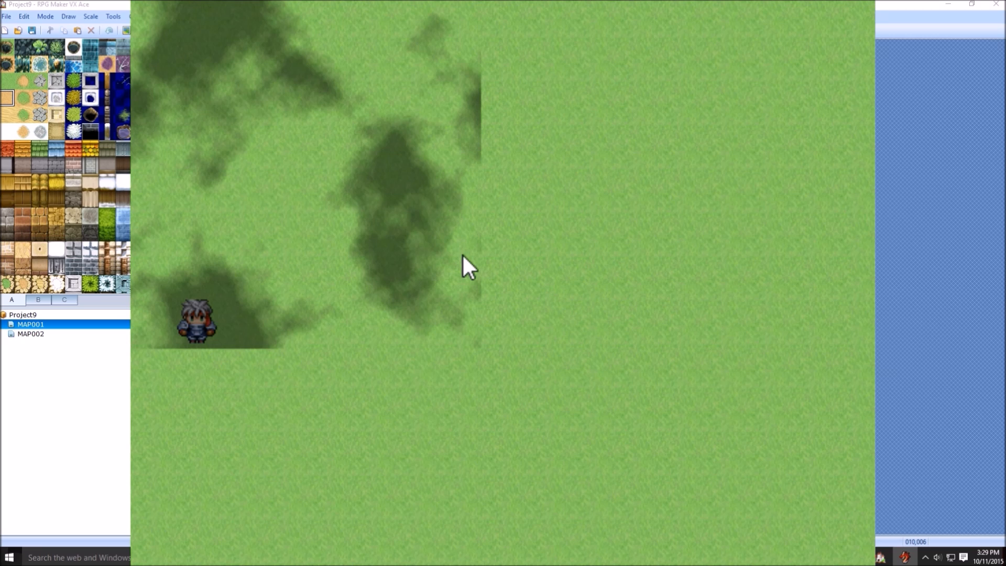
pyautogui.press('Up')
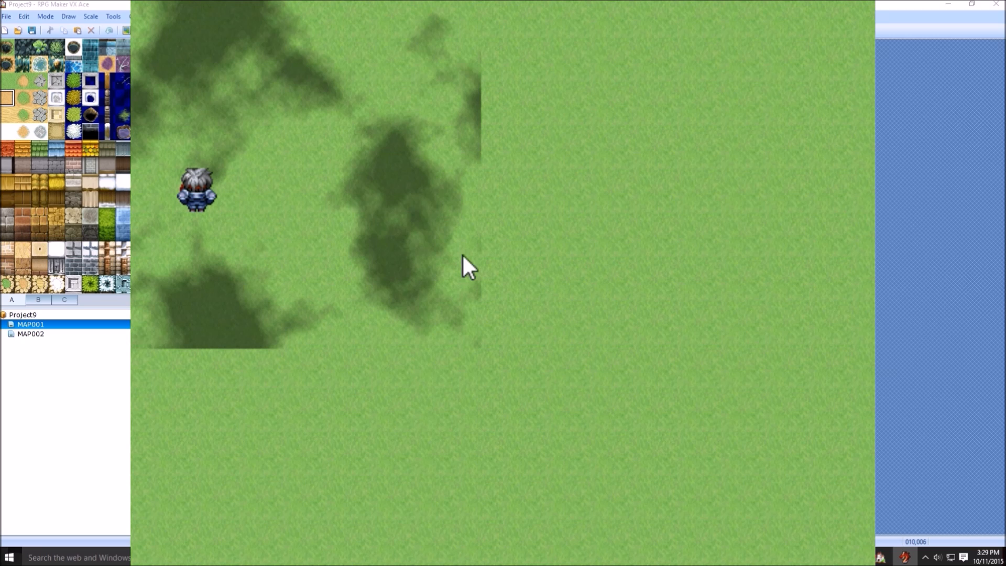
pyautogui.press('Right')
pyautogui.press('Up')
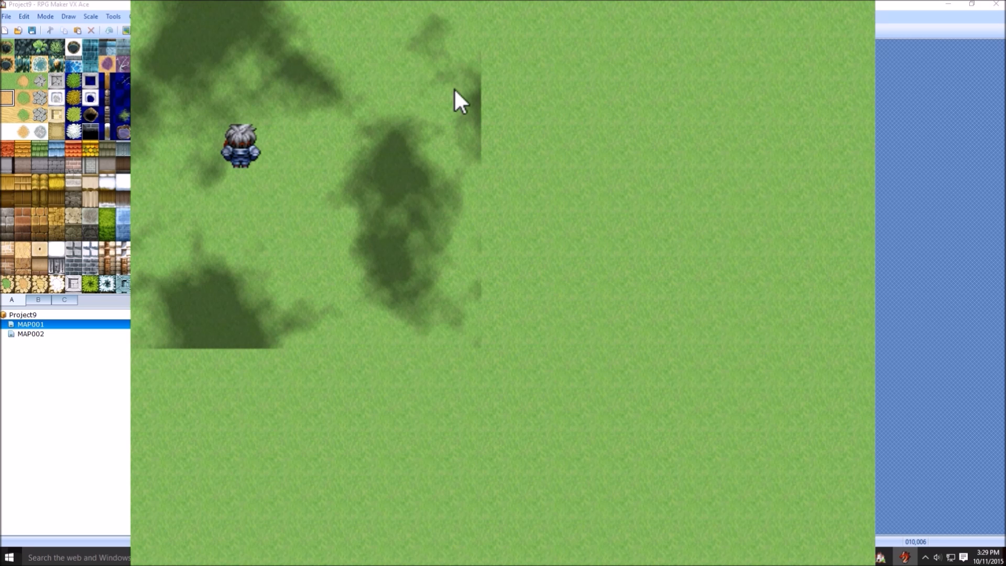
pyautogui.click(833, 2)
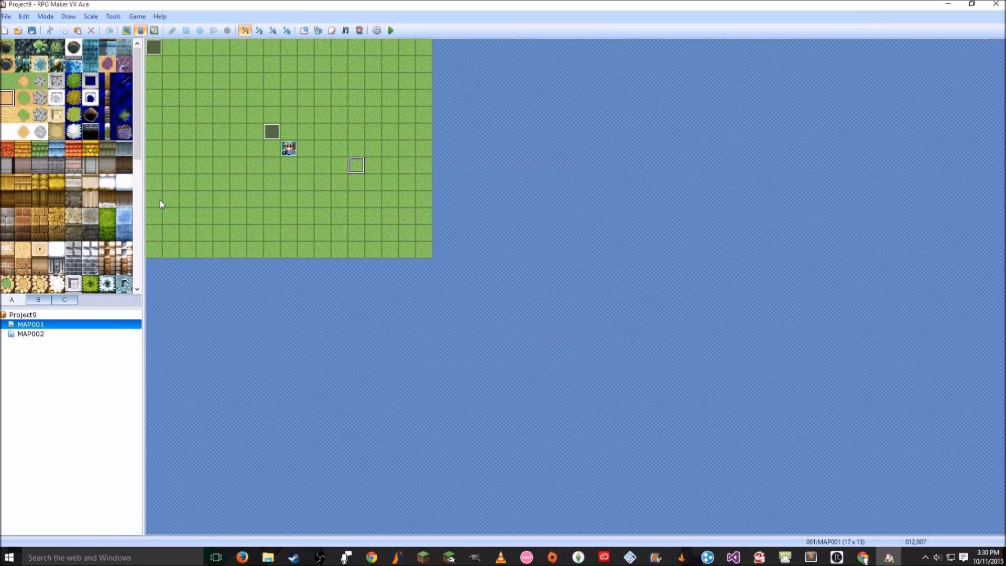
# - Examine MAP001's corner tiles and its width and height in the map properties
pyautogui.click(153, 45)
pyautogui.click(154, 249)
pyautogui.click(422, 249)
pyautogui.click(156, 55)
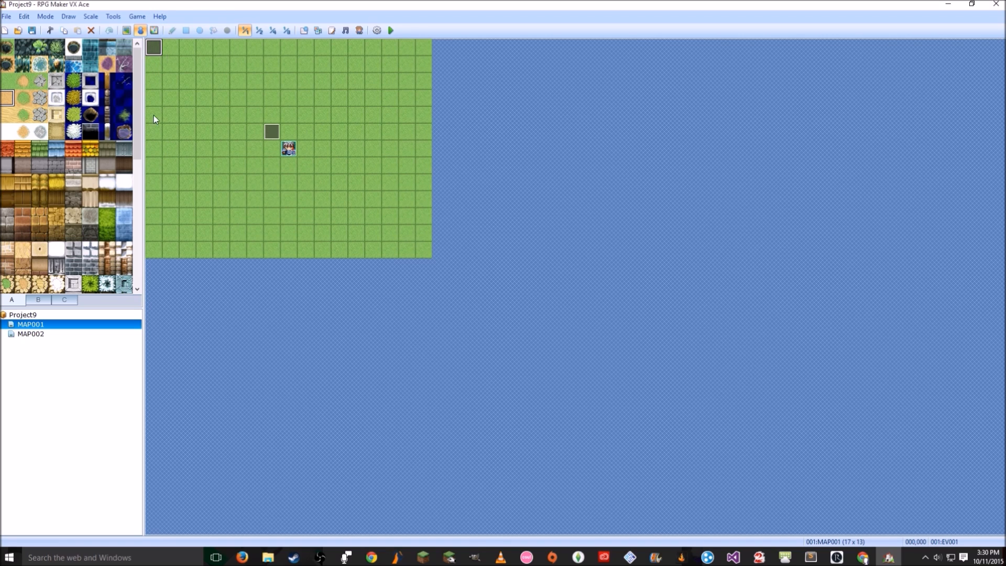
pyautogui.click(154, 250)
pyautogui.rightClick(68, 324)
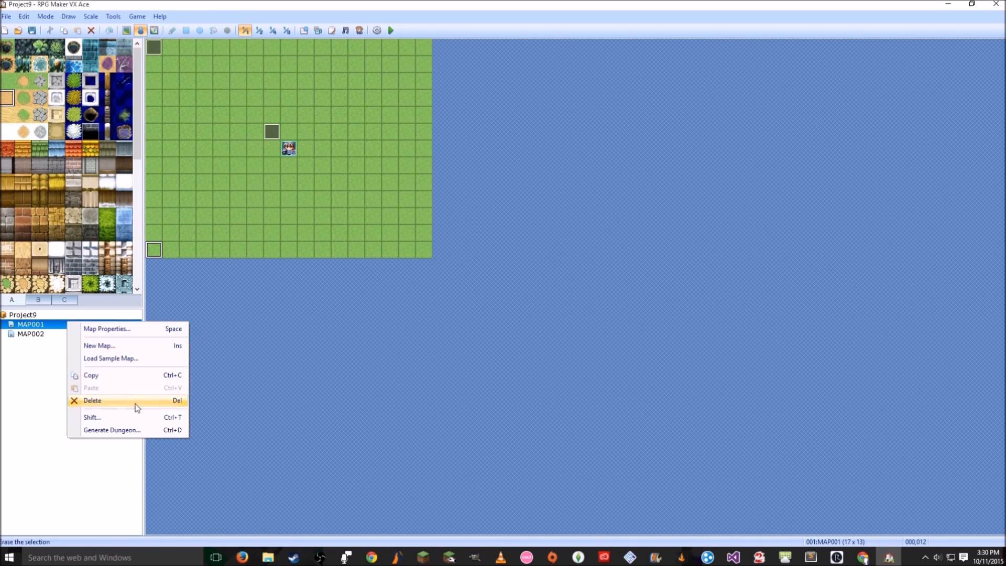
pyautogui.click(126, 329)
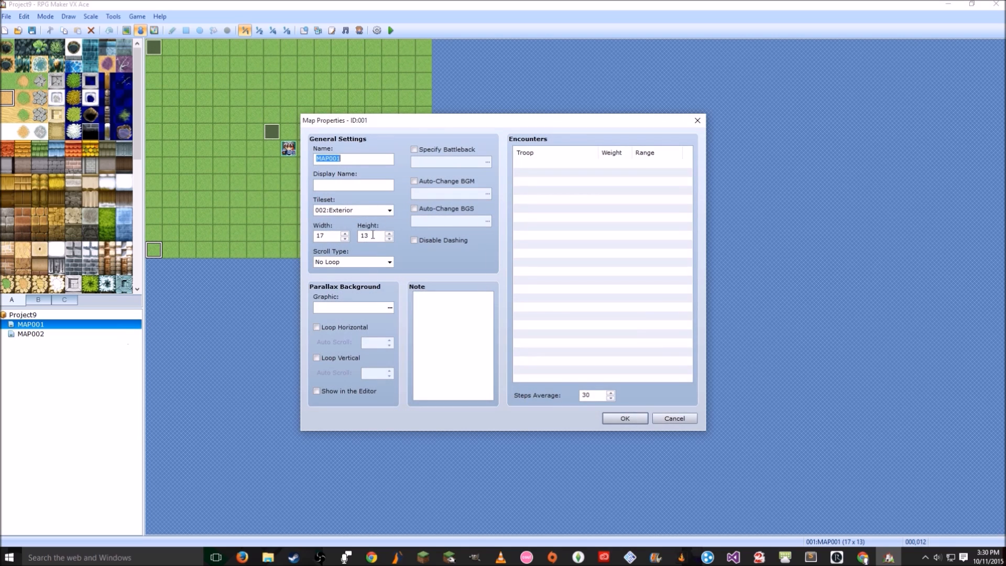
pyautogui.doubleClick(328, 236)
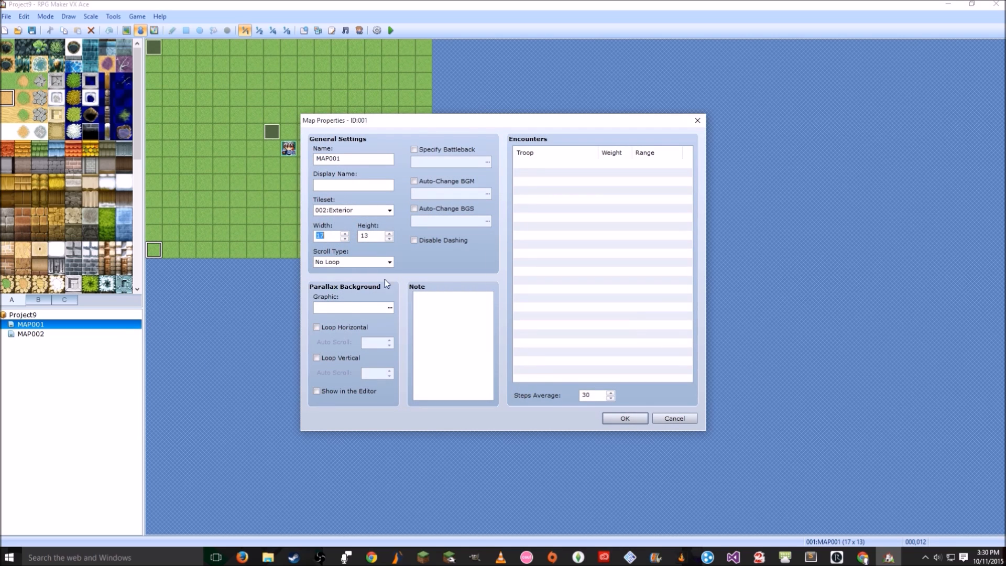
pyautogui.click(623, 418)
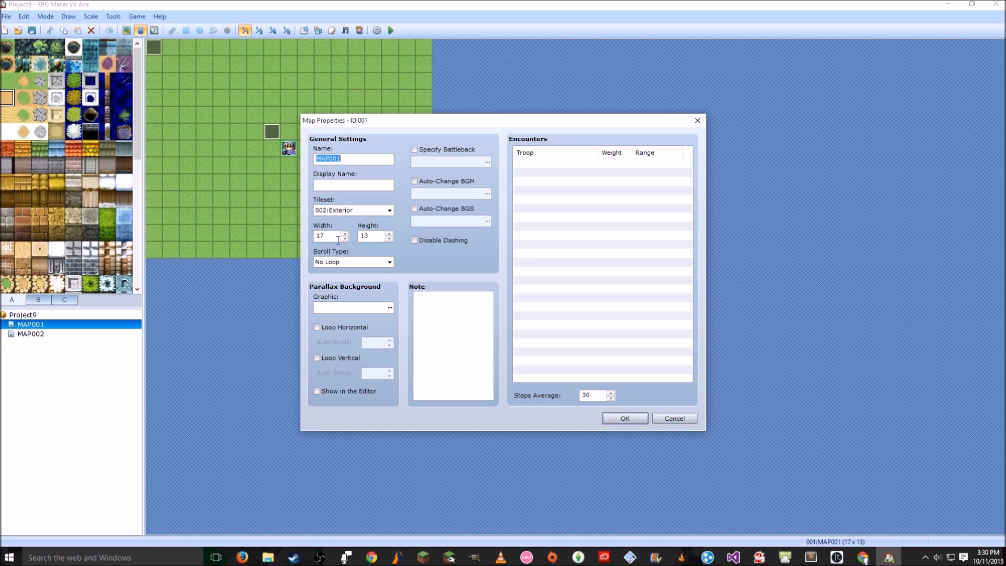
pyautogui.doubleClick(327, 236)
pyautogui.press('Tab')
# - Open Calculator, compute the map's pixel width as 17 × 32, and place the calculator beside the map properties
pyautogui.press('super')
pyautogui.write('calc')
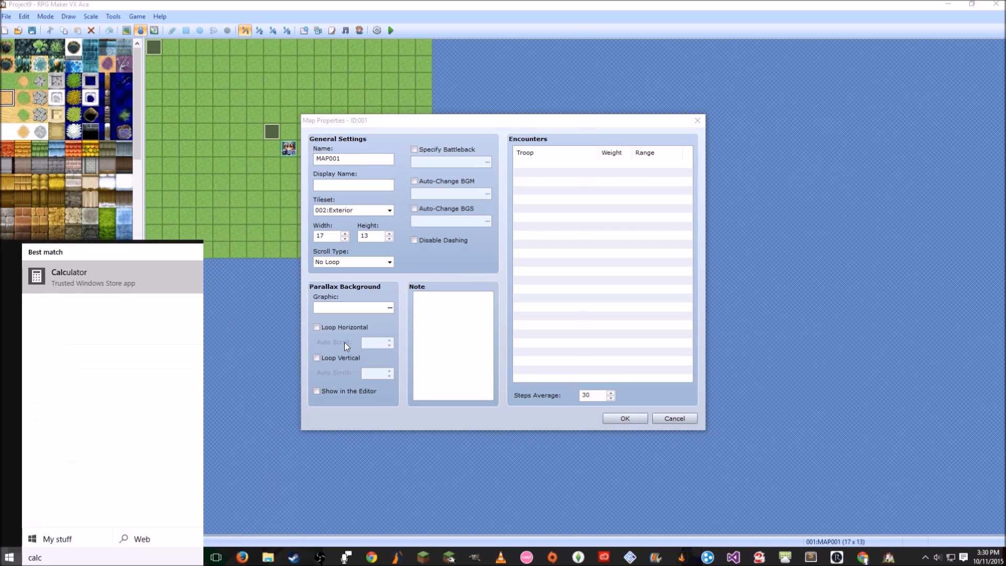
pyautogui.press('Return')
pyautogui.moveTo(486, 100); pyautogui.dragTo(645, 126)
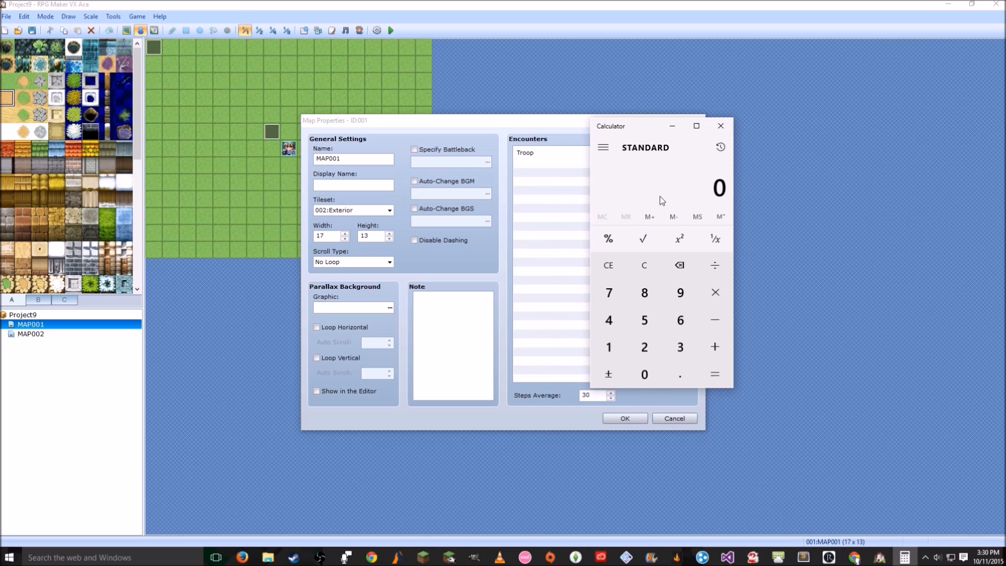
pyautogui.write('17*32')
pyautogui.press('Return')
pyautogui.moveTo(640, 122); pyautogui.dragTo(140, 118)
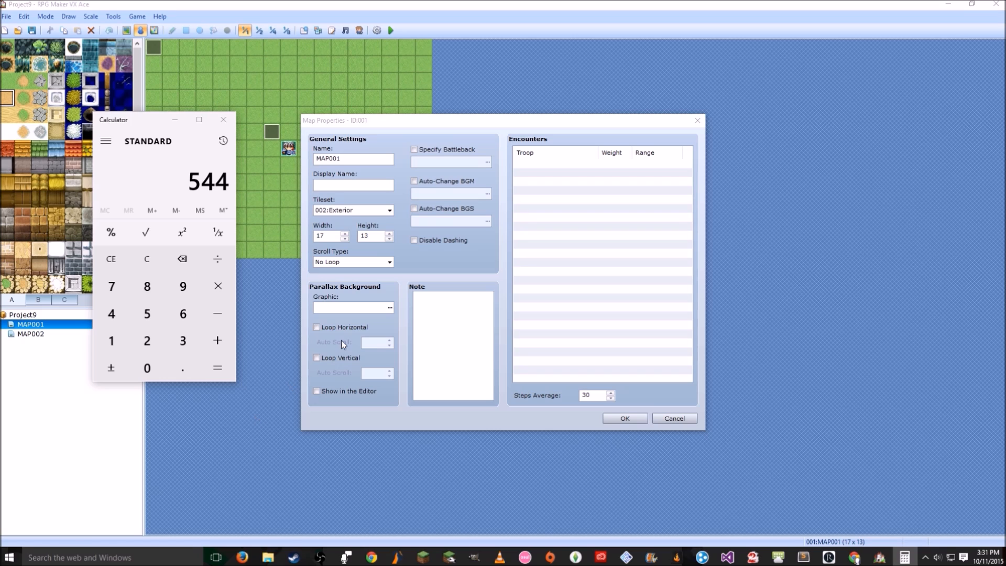
# - Open a second Calculator window, place it on the other side of the map properties, and compute 13 × 32 for the pixel height
pyautogui.press('super')
pyautogui.write('ca')
pyautogui.press('Return')
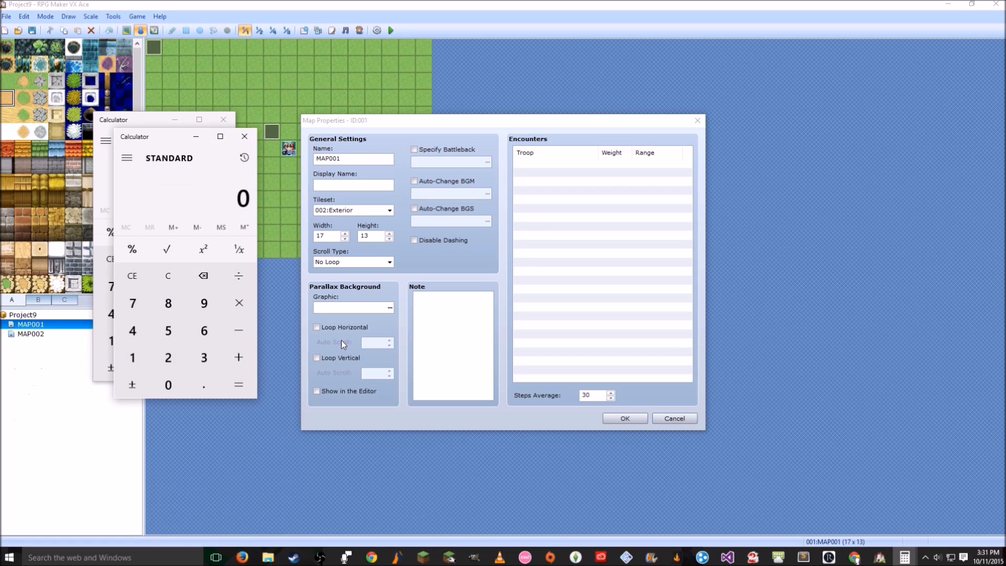
pyautogui.moveTo(164, 143); pyautogui.dragTo(828, 127)
pyautogui.write('13')
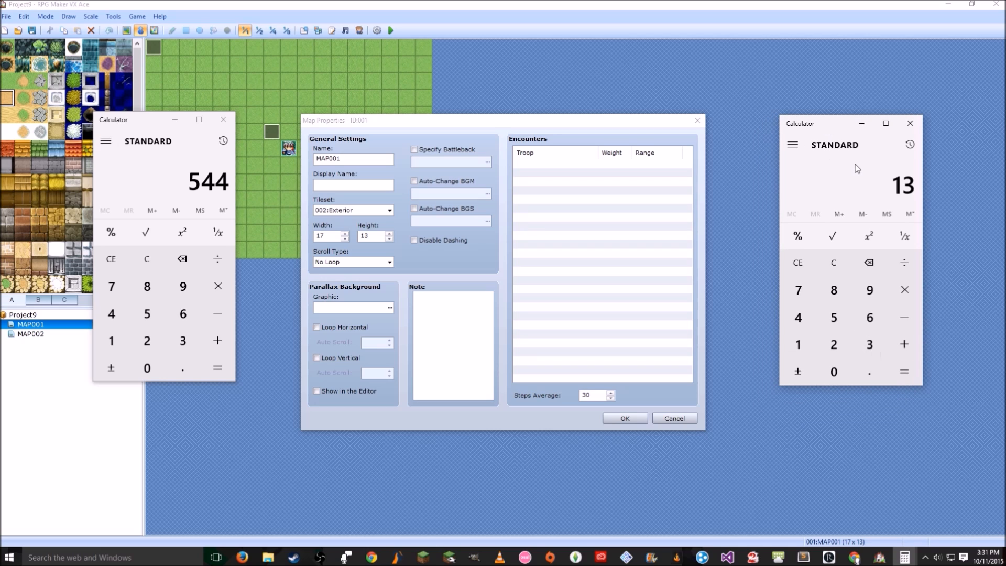
pyautogui.write('32')
pyautogui.press('Return')
# - Switch to GIMP and create a new image 544 px wide and 416 px high, keeping the calculator results in view
pyautogui.click(485, 559)
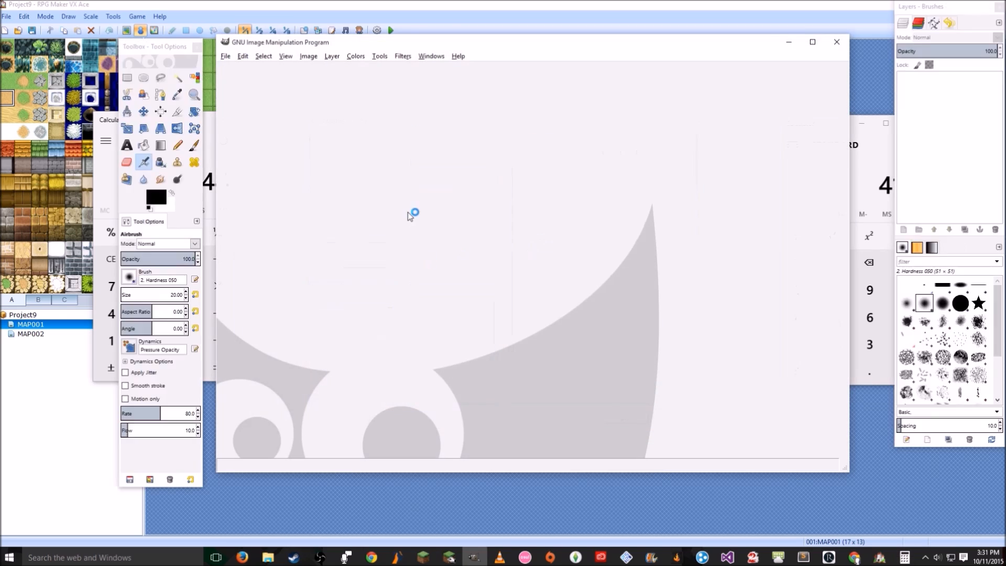
pyautogui.moveTo(472, 40); pyautogui.dragTo(485, 56)
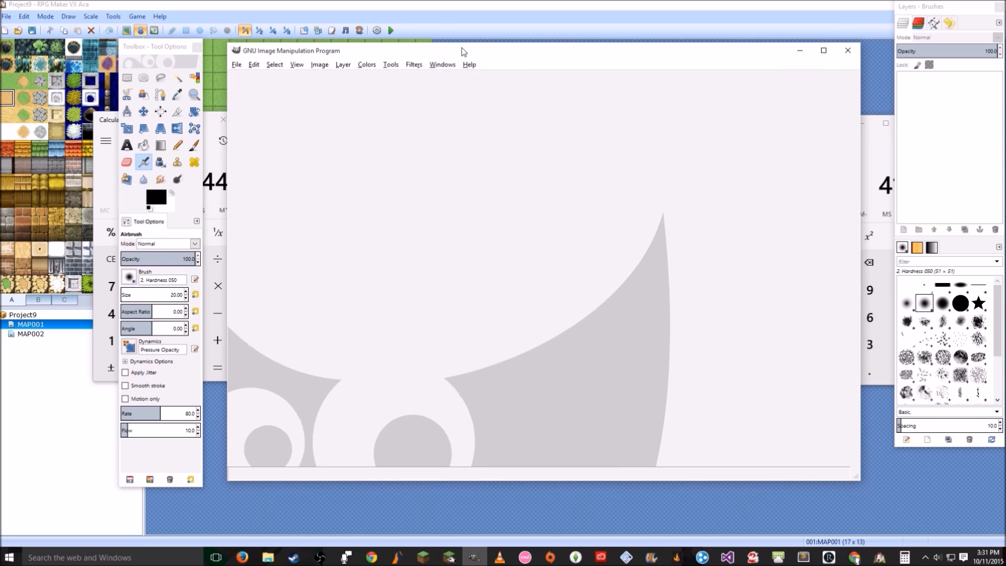
pyautogui.hotkey('ctrl', 'n')
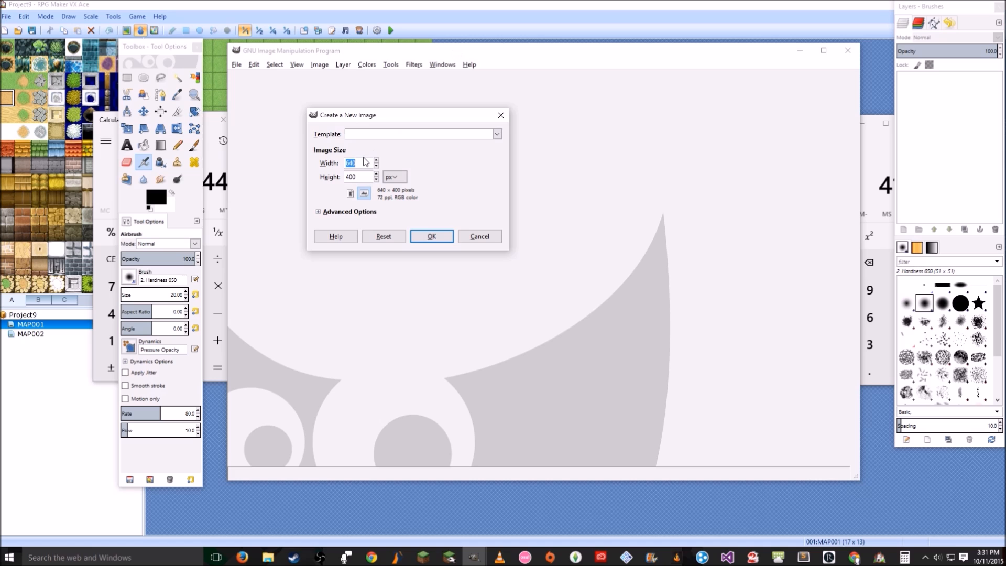
pyautogui.click(111, 128)
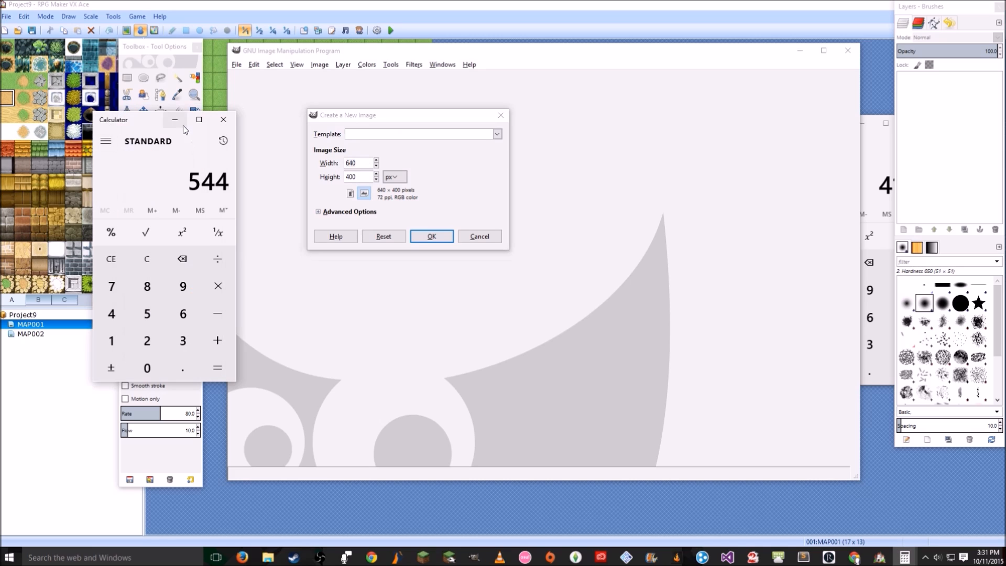
pyautogui.moveTo(155, 129)
pyautogui.mouseDown()
pyautogui.moveTo(93, 145)
pyautogui.moveTo(137, 132)
pyautogui.mouseUp()
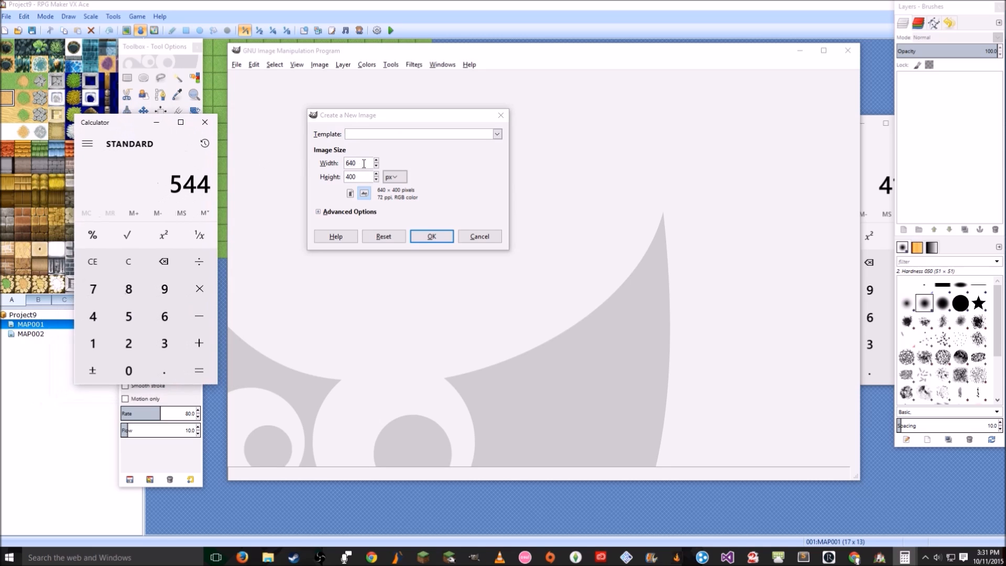
pyautogui.click(329, 164)
pyautogui.click(101, 129)
pyautogui.moveTo(101, 129); pyautogui.dragTo(8, 115)
pyautogui.click(364, 162)
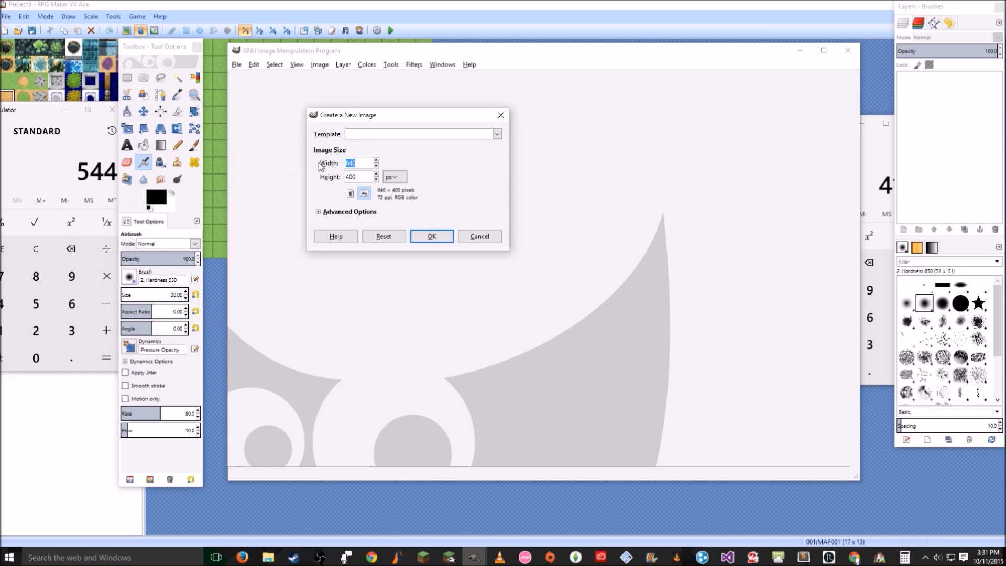
pyautogui.write('544')
pyautogui.click(890, 157)
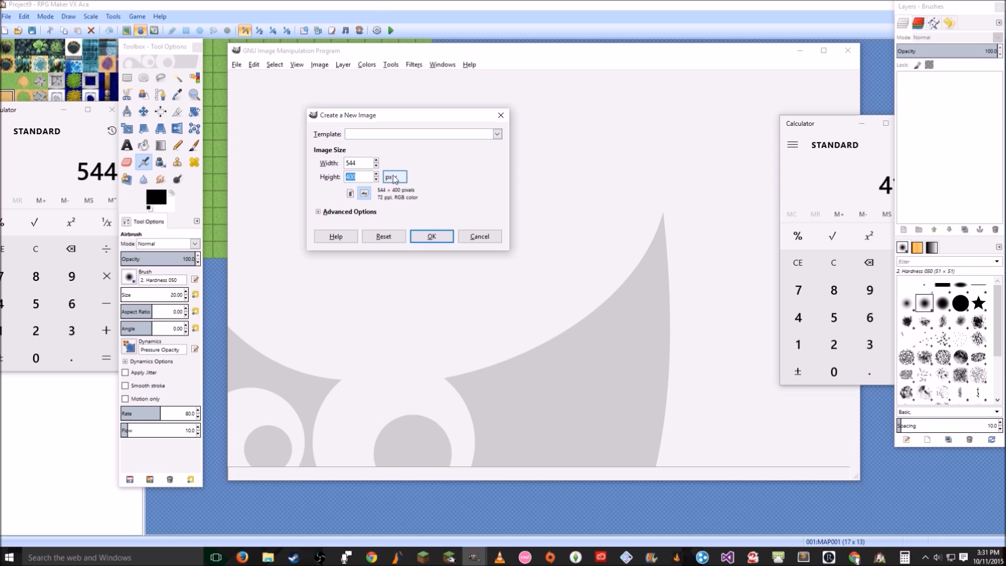
pyautogui.write('6')
pyautogui.click(431, 236)
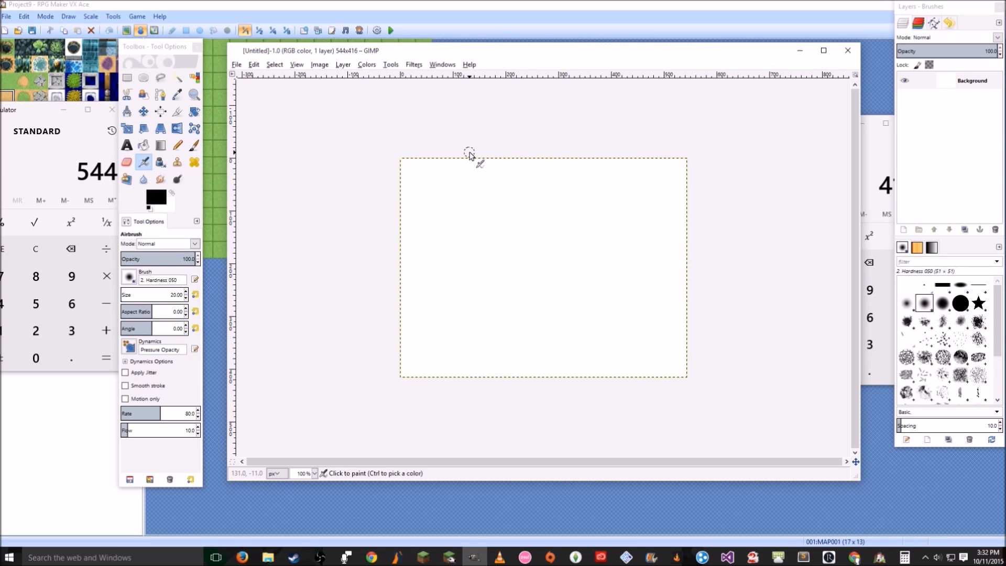
# - Open the recently used [FIXED]packfog.png in GIMP and move its window near the blank image
pyautogui.hotkey('ctrl', 'o')
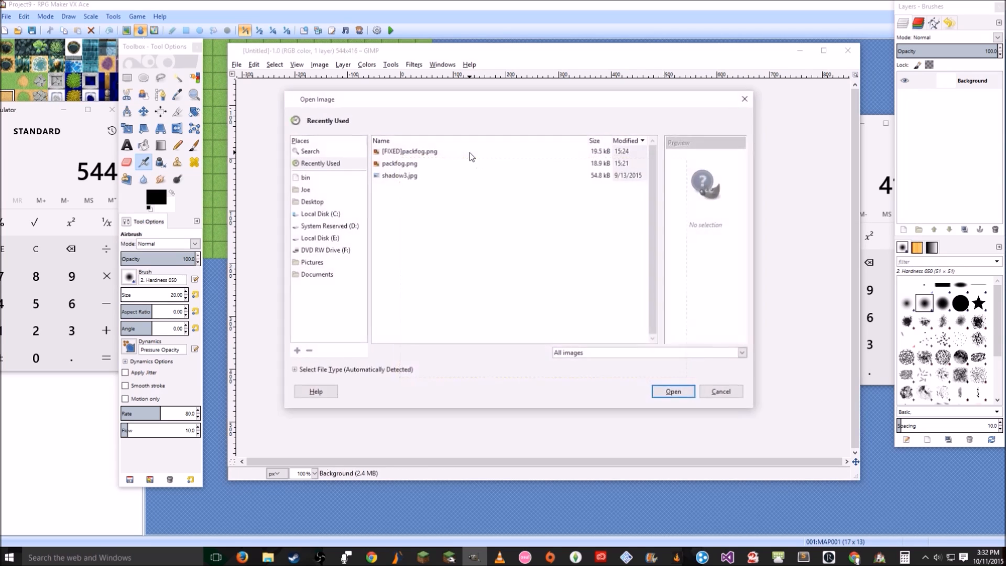
pyautogui.click(427, 152)
pyautogui.click(424, 160)
pyautogui.click(434, 154)
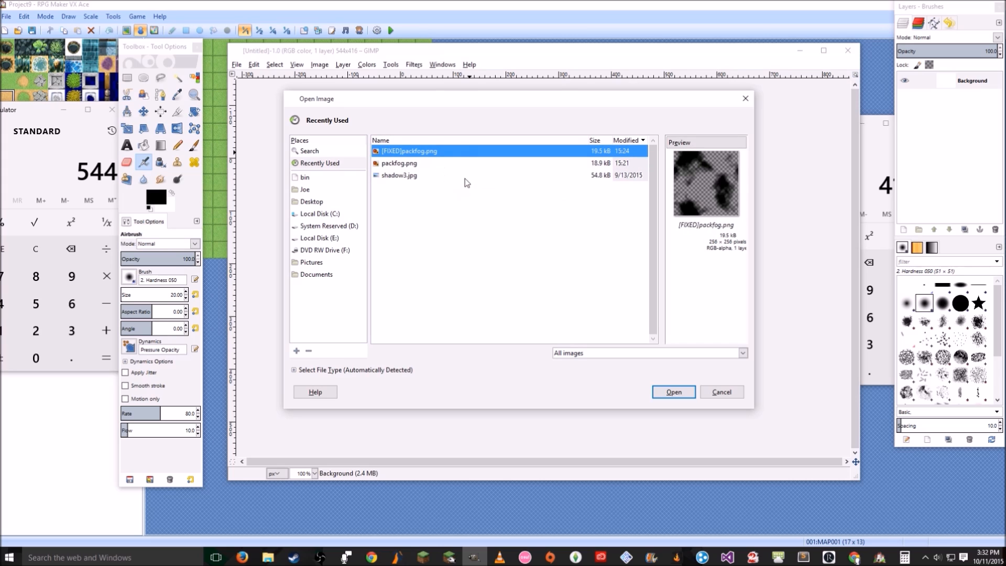
pyautogui.click(682, 394)
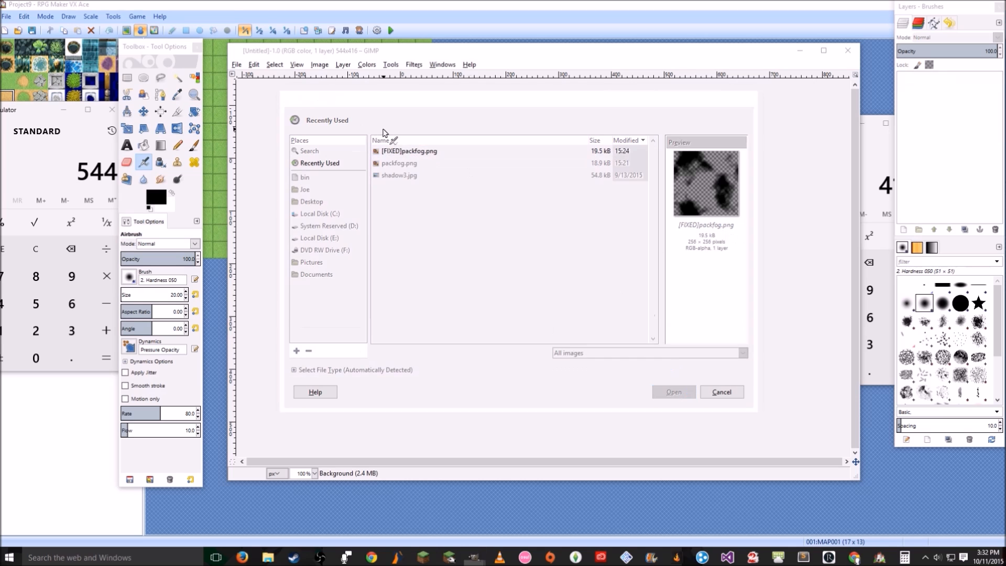
pyautogui.moveTo(174, 25); pyautogui.dragTo(323, 125)
# - Turn the blank image's white background transparent with Color to Alpha, and place the [FIXED]packfog image window in front of it
pyautogui.click(517, 57)
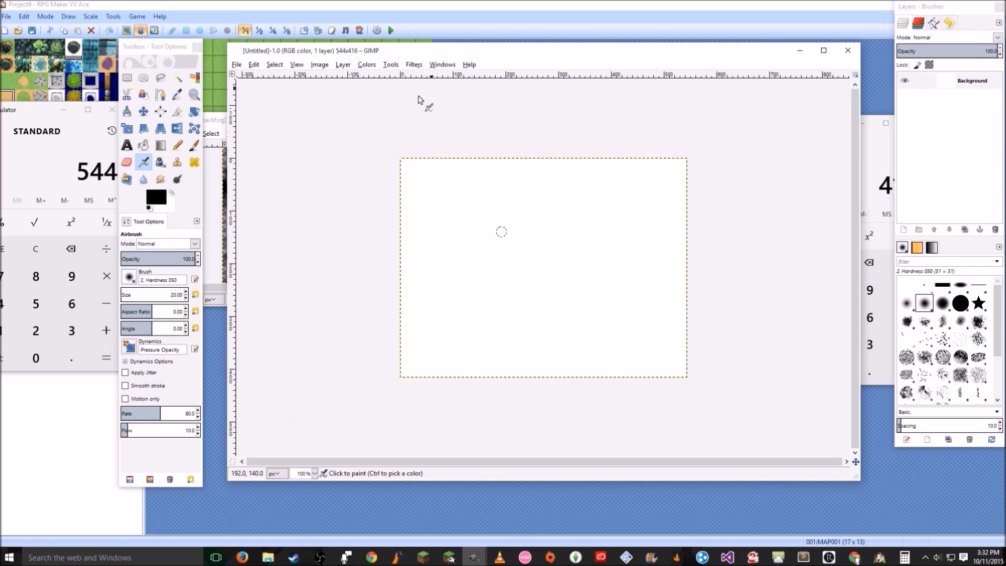
pyautogui.moveTo(429, 55)
pyautogui.mouseDown()
pyautogui.moveTo(461, 61)
pyautogui.moveTo(387, 46)
pyautogui.moveTo(420, 46)
pyautogui.mouseUp()
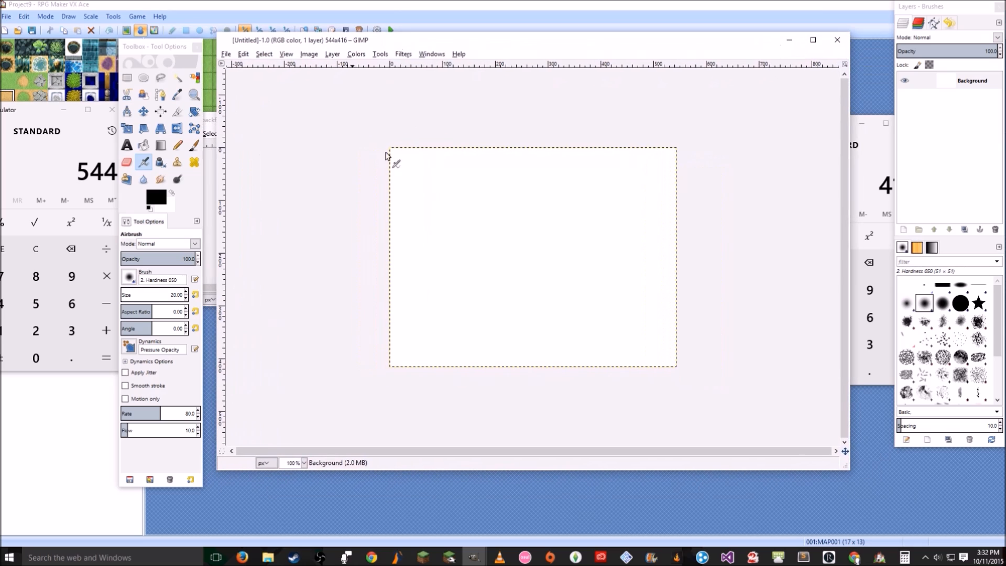
pyautogui.click(351, 59)
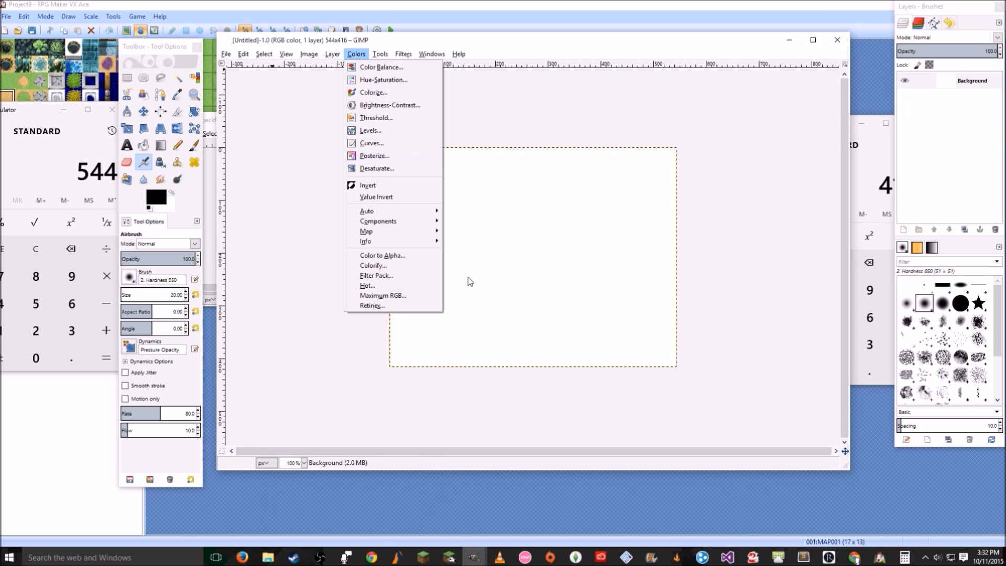
pyautogui.click(418, 258)
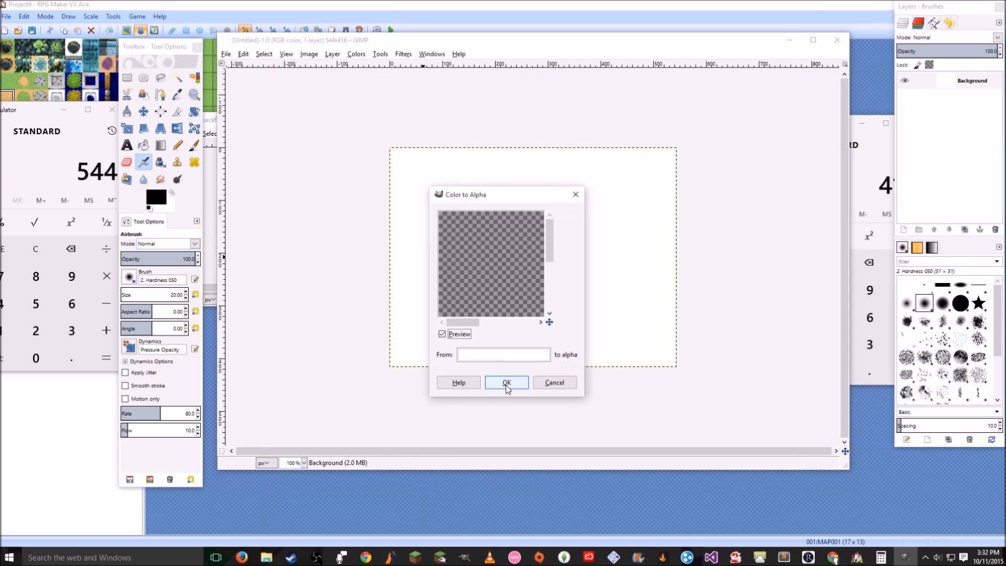
pyautogui.click(507, 382)
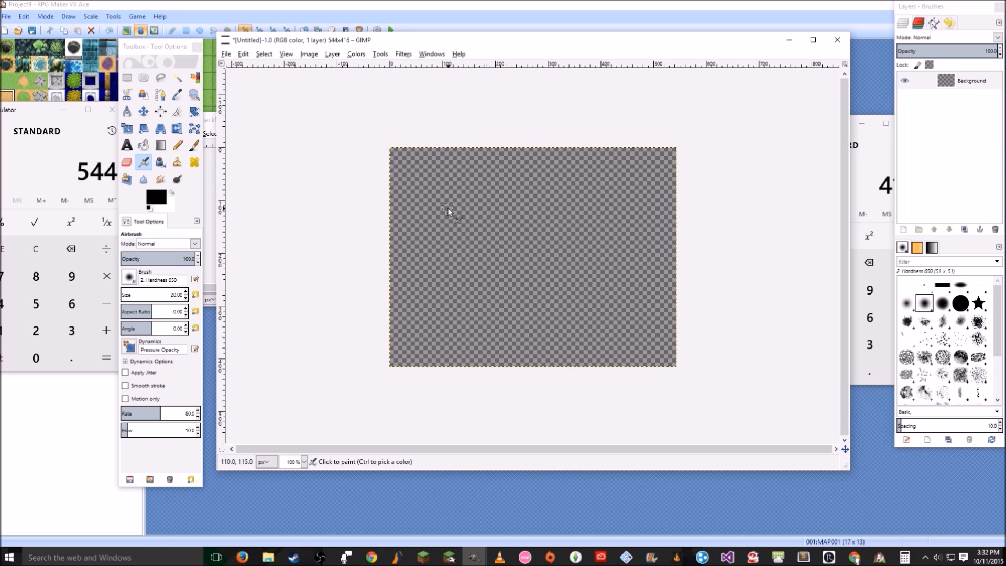
pyautogui.moveTo(211, 116); pyautogui.dragTo(299, 70)
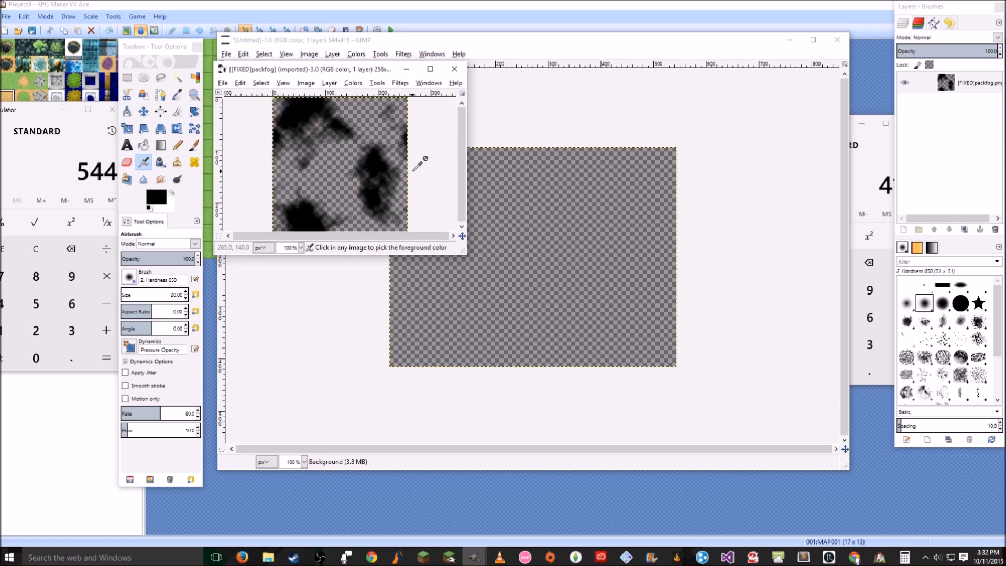
# - Copy the whole [FIXED]packfog image and paste it into the transparent 544 × 416 image
pyautogui.click(387, 172)
pyautogui.hotkey('ctrl', 'a')
pyautogui.hotkey('ctrl', 'c')
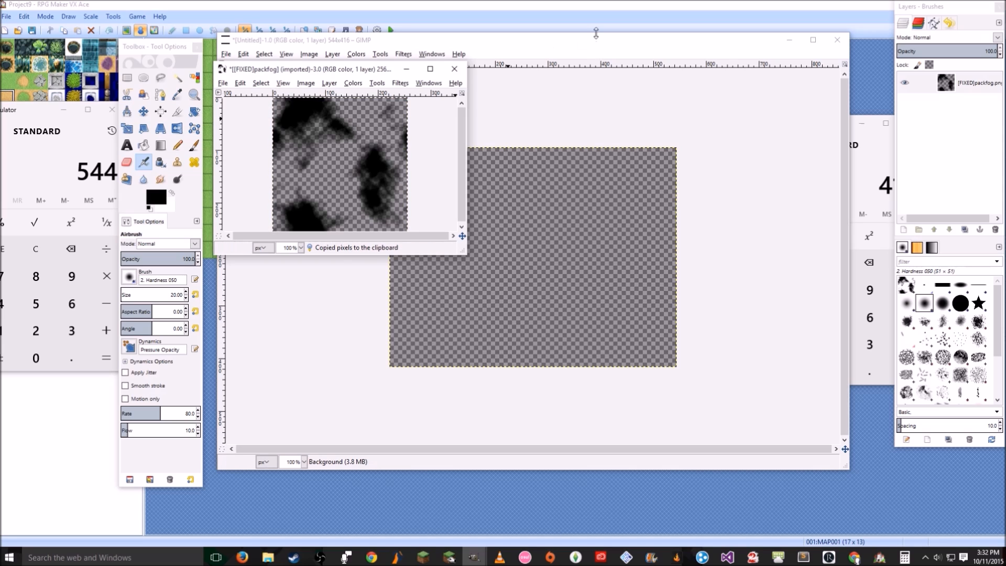
pyautogui.click(579, 46)
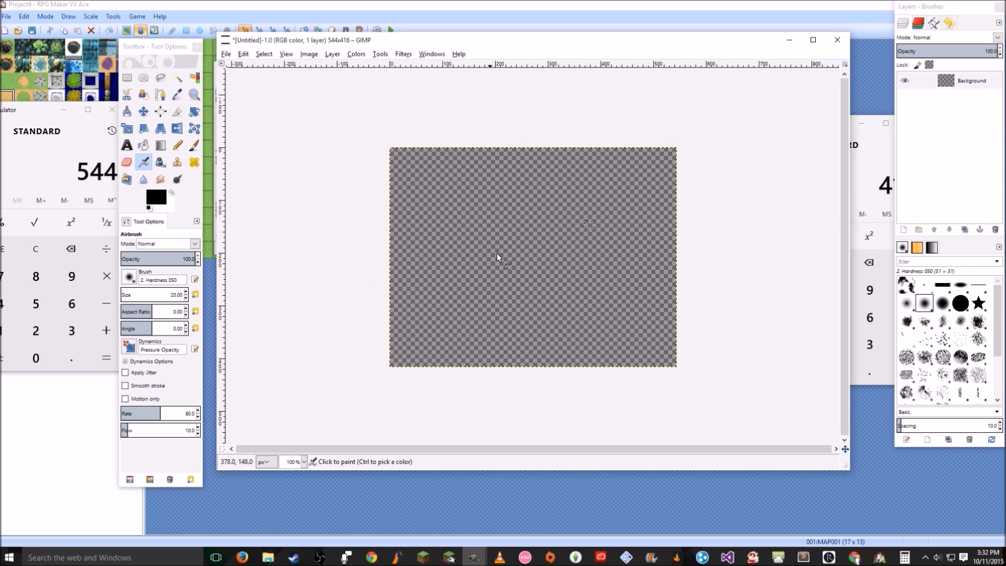
pyautogui.hotkey('ctrl', 'v')
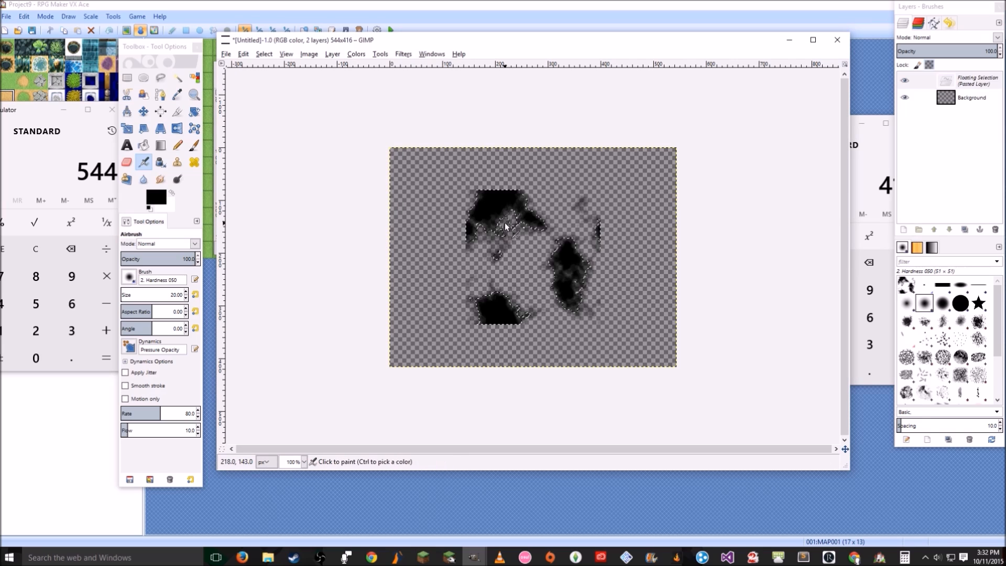
# - Turn on snapping to canvas edges and scale the pasted clouds to fill the canvas at 544 × 416 px
pyautogui.hotkey('shift', 's')
pyautogui.click(464, 240)
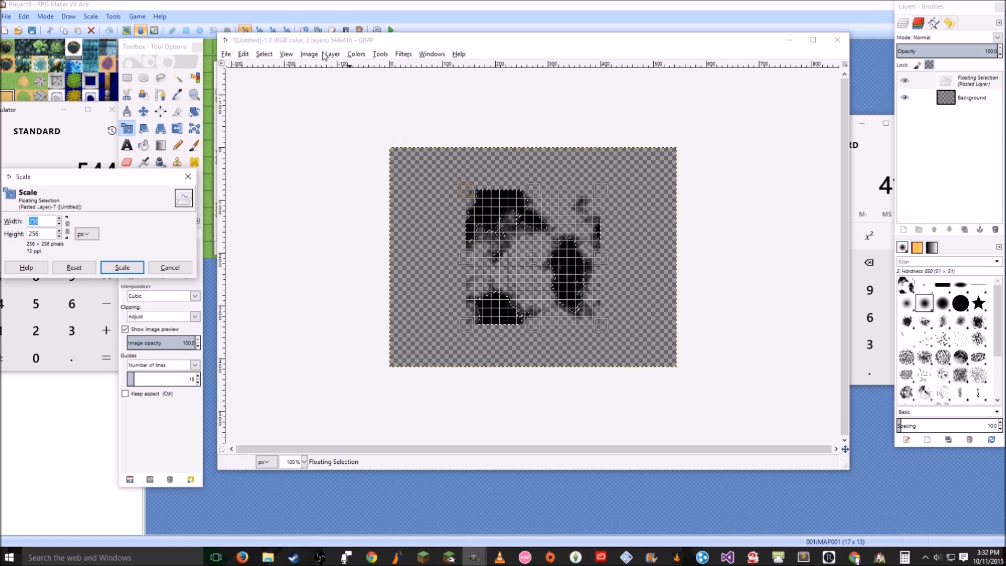
pyautogui.click(285, 54)
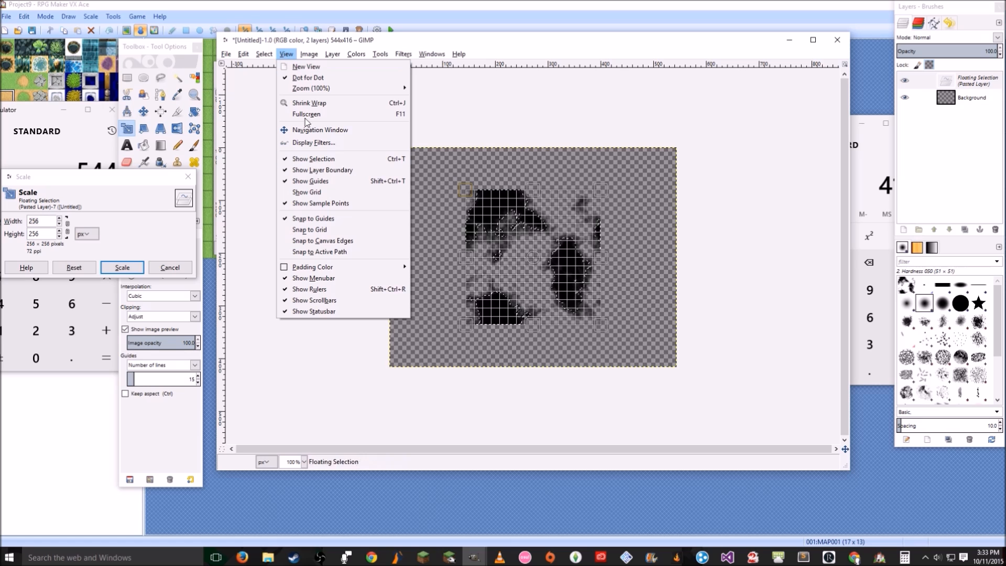
pyautogui.click(328, 241)
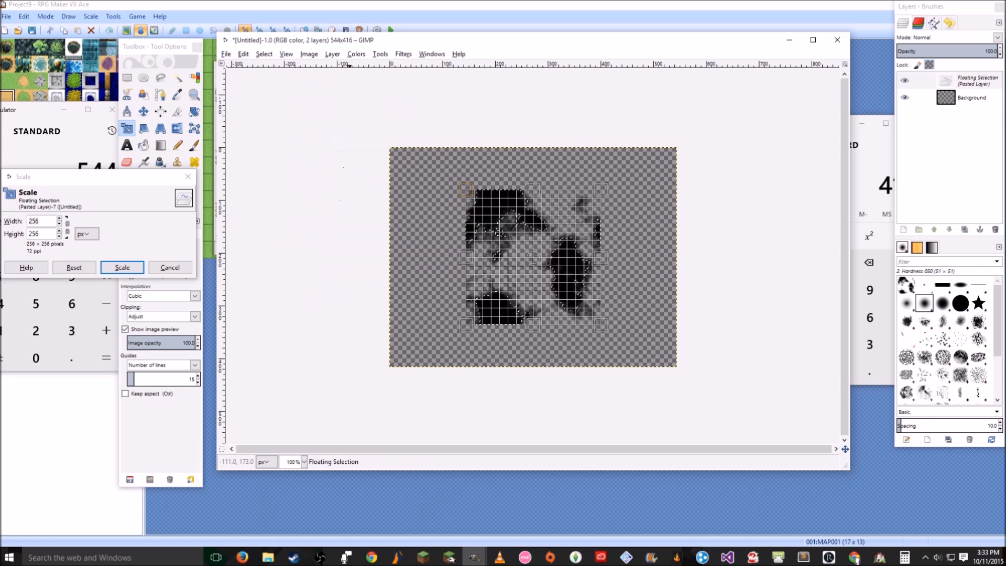
pyautogui.moveTo(441, 178); pyautogui.dragTo(391, 148)
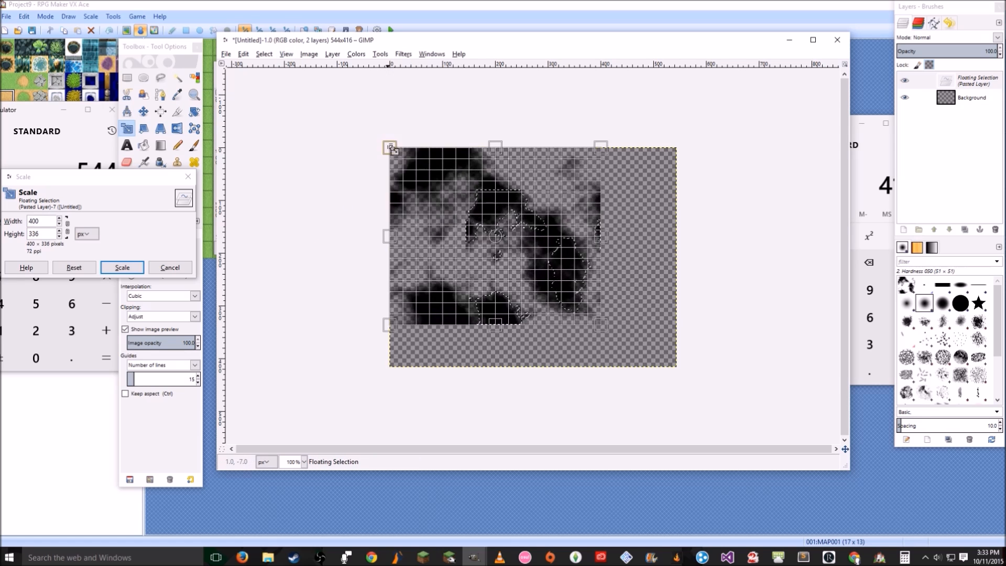
pyautogui.moveTo(601, 325); pyautogui.dragTo(678, 369)
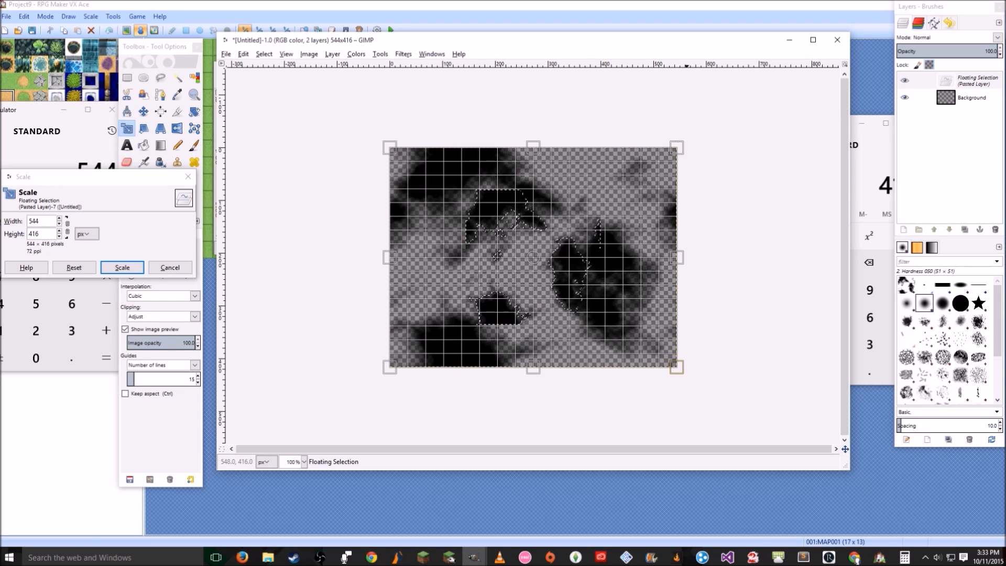
pyautogui.press('Return')
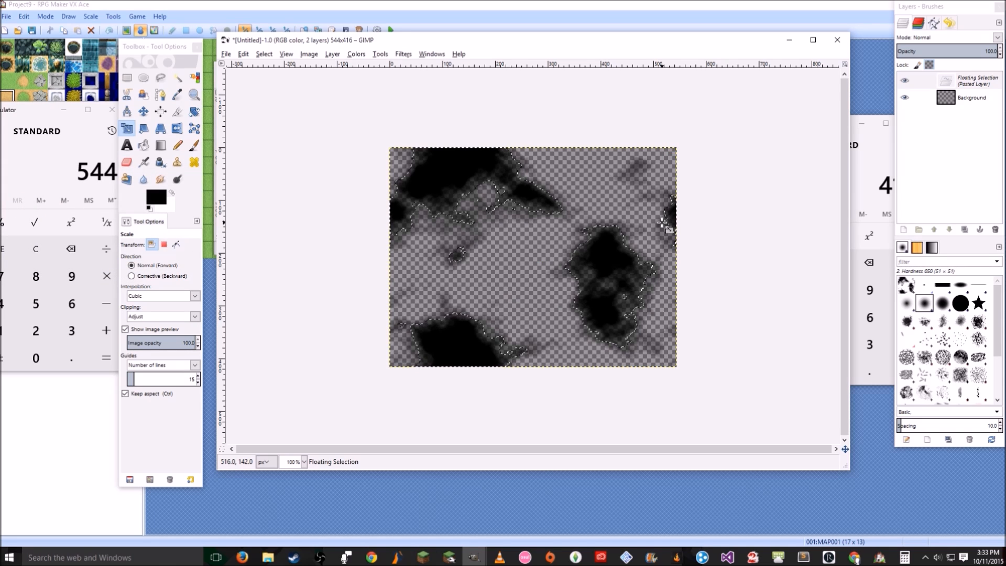
# - Export the scaled cloud image to the Desktop as [FIXED]packfog.png, replacing the existing file
pyautogui.hotkey('ctrl', 'shift', 'e')
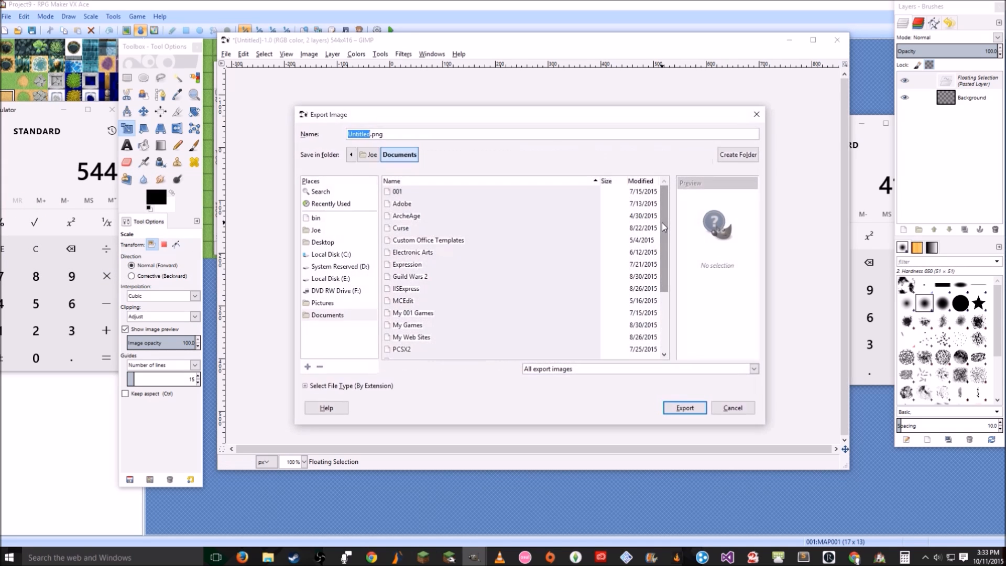
pyautogui.click(322, 240)
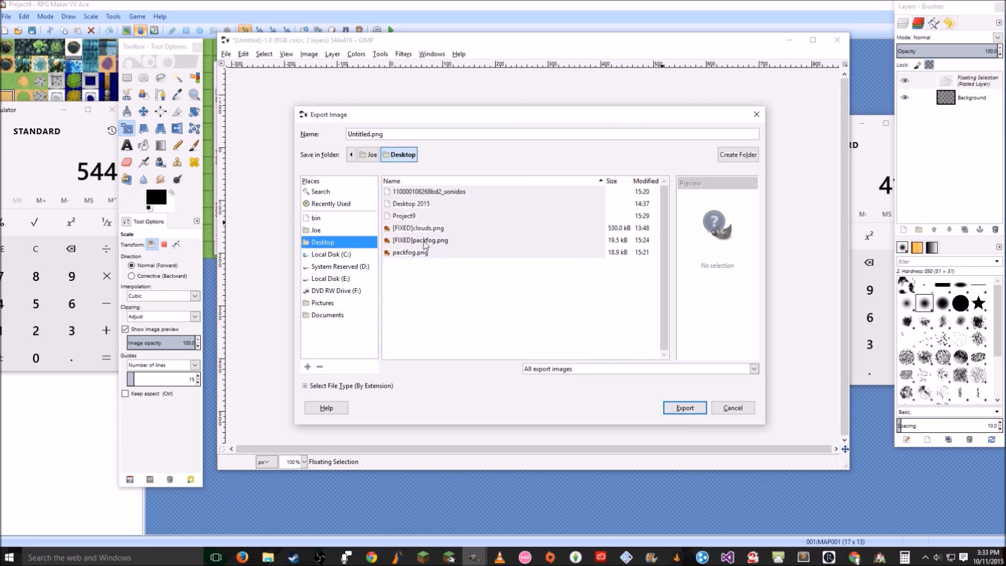
pyautogui.click(430, 230)
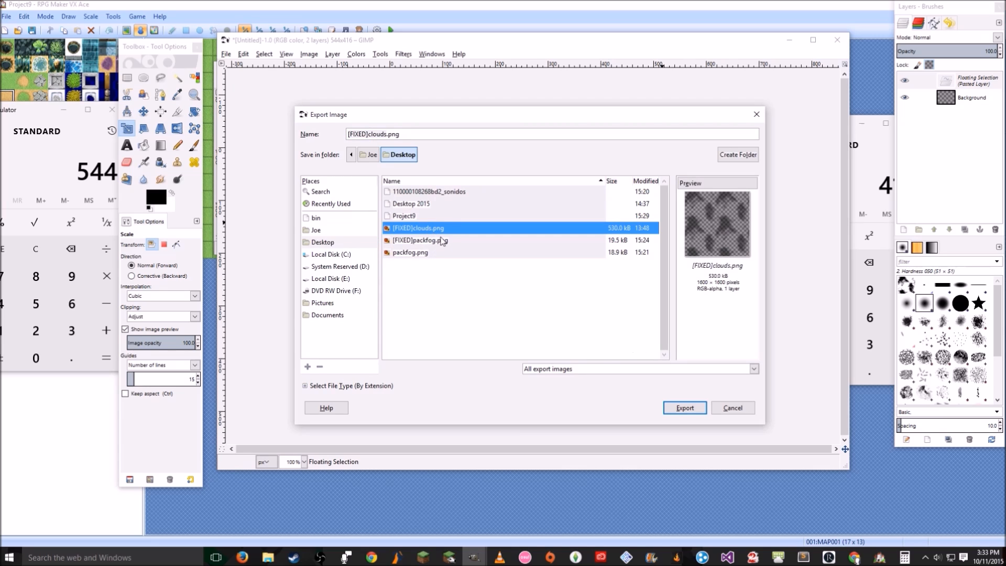
pyautogui.click(442, 241)
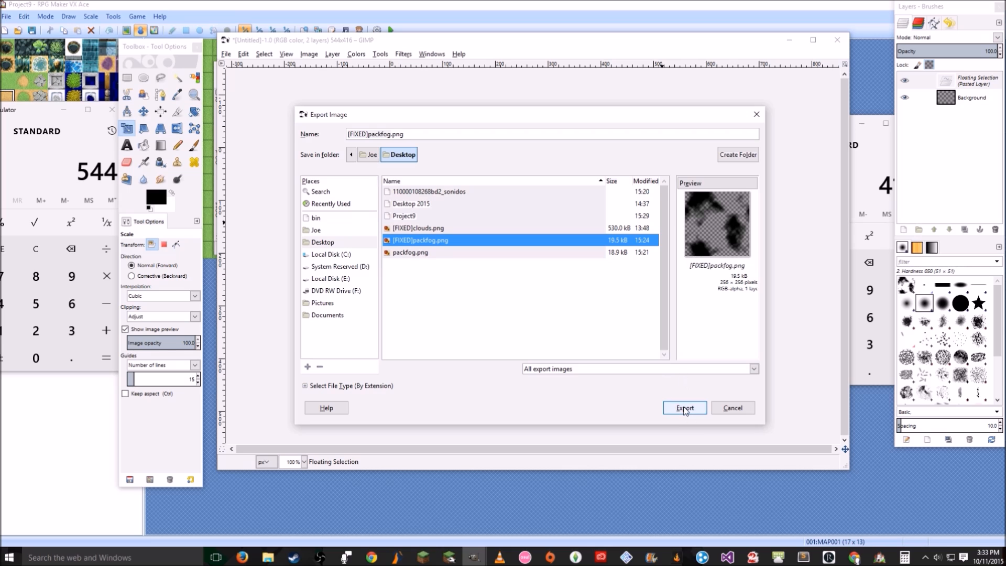
pyautogui.click(684, 408)
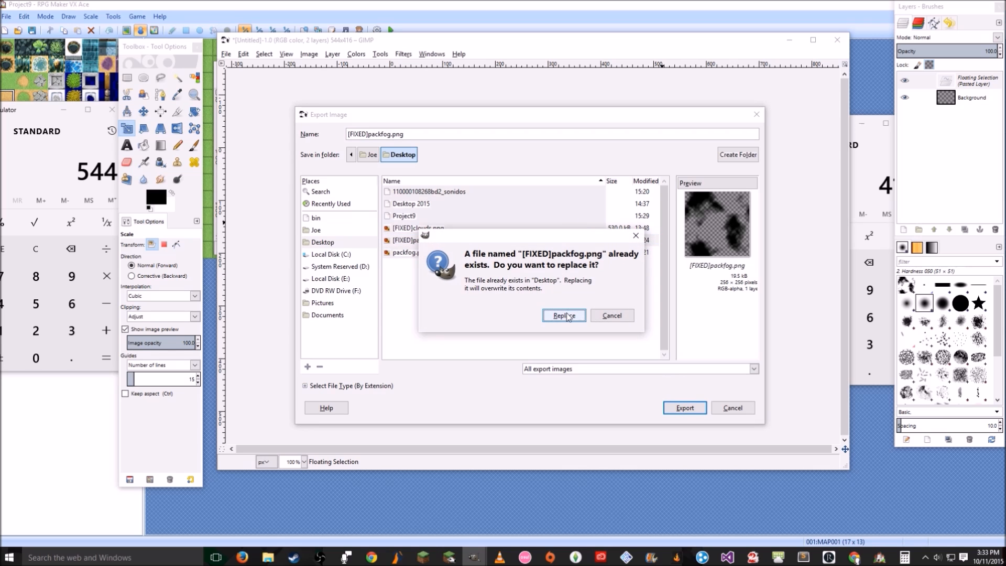
pyautogui.click(565, 316)
pyautogui.click(505, 378)
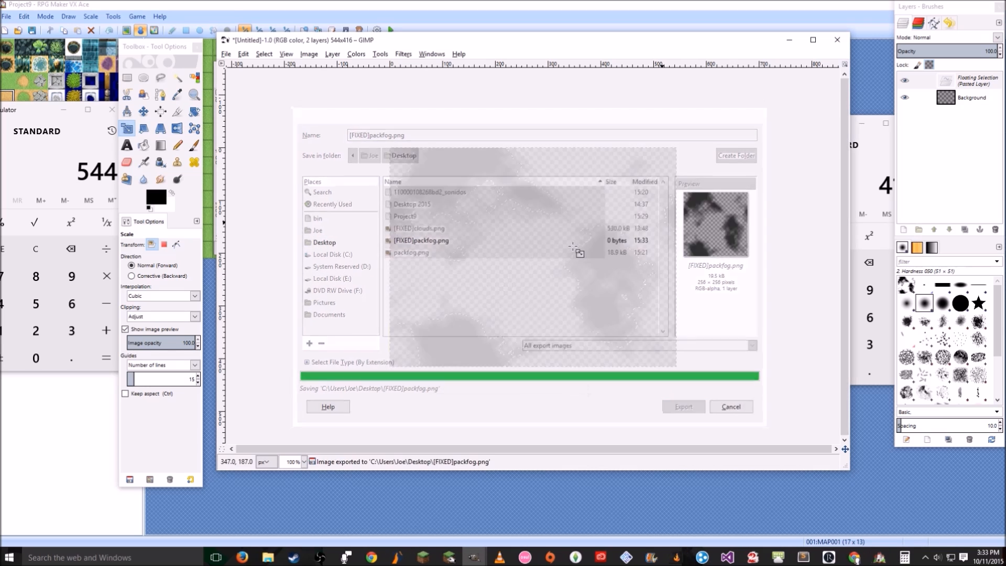
# - Close both open images without saving their changes, and exit GIMP
pyautogui.click(837, 39)
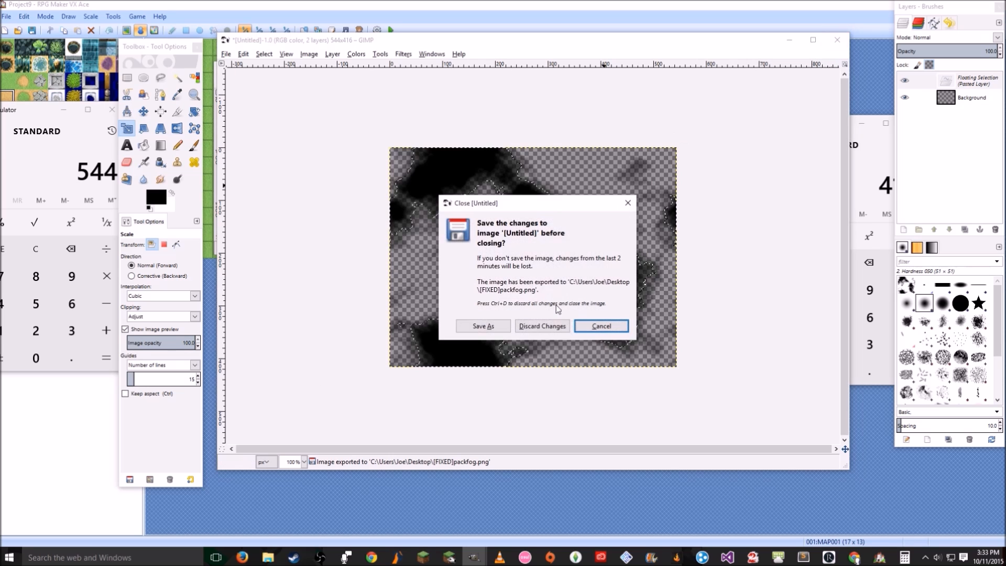
pyautogui.click(542, 325)
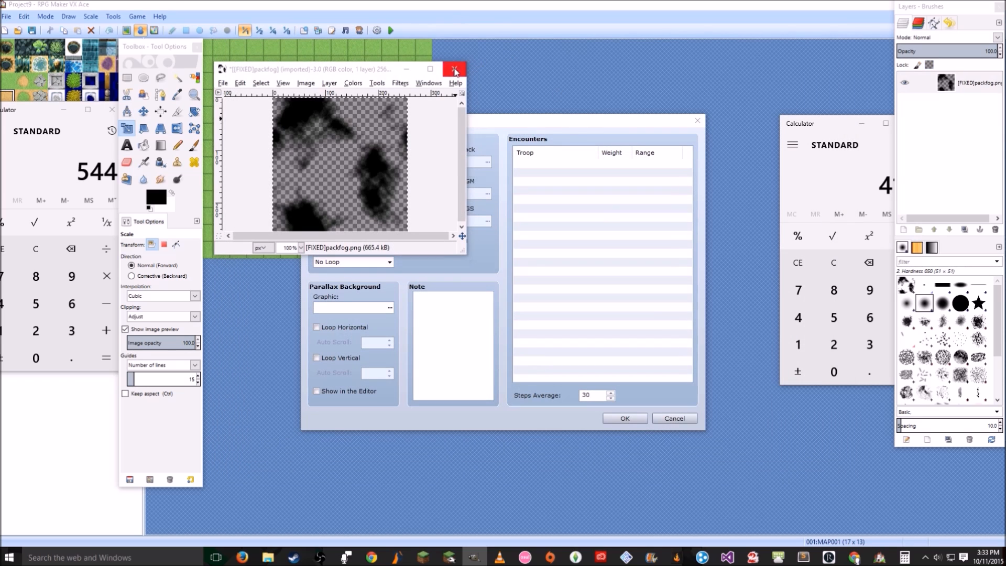
pyautogui.click(455, 71)
pyautogui.click(344, 221)
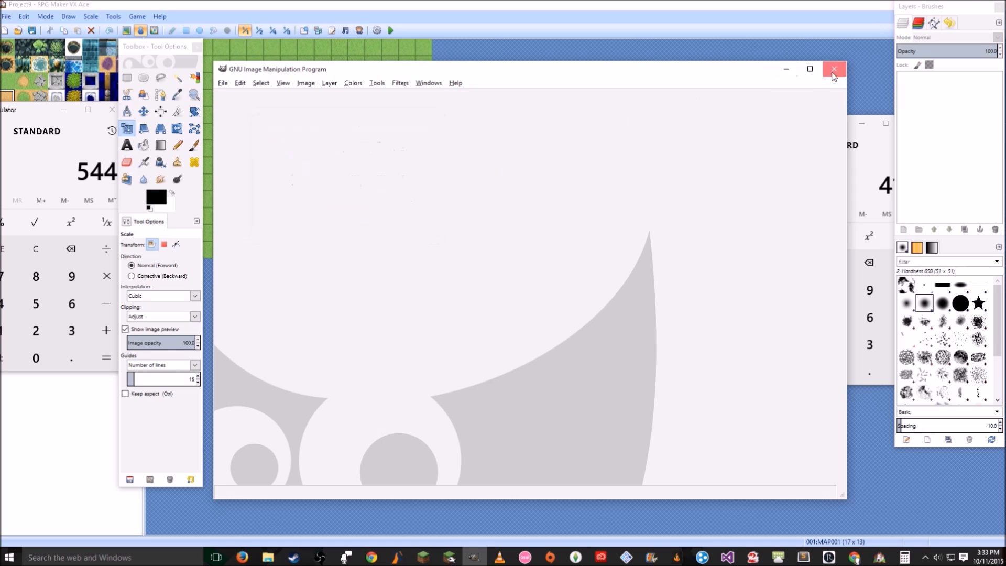
pyautogui.click(833, 70)
# - Close both Calculator windows and dismiss the MAP001 properties in RPG Maker VX Ace without changing them
pyautogui.click(910, 124)
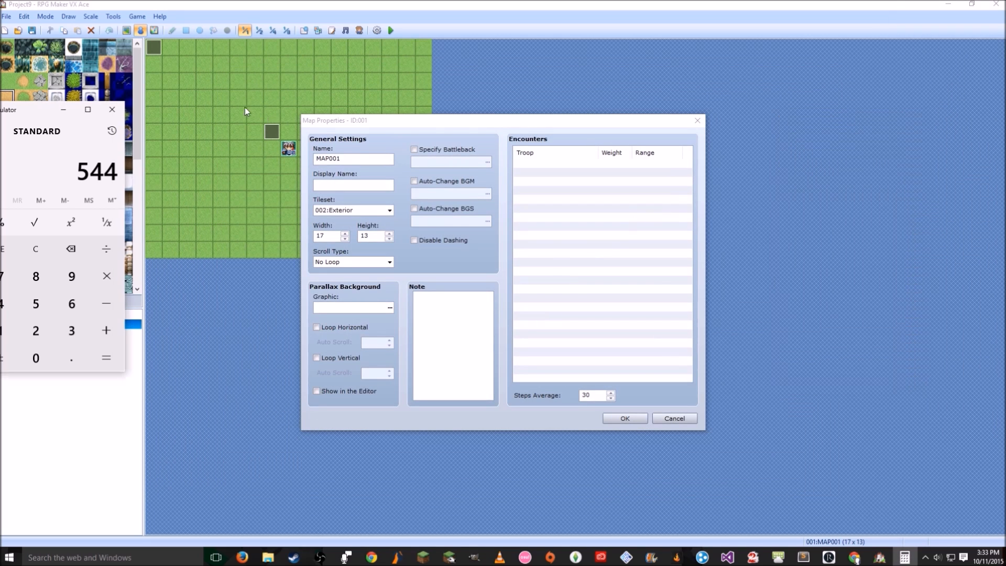
pyautogui.click(112, 109)
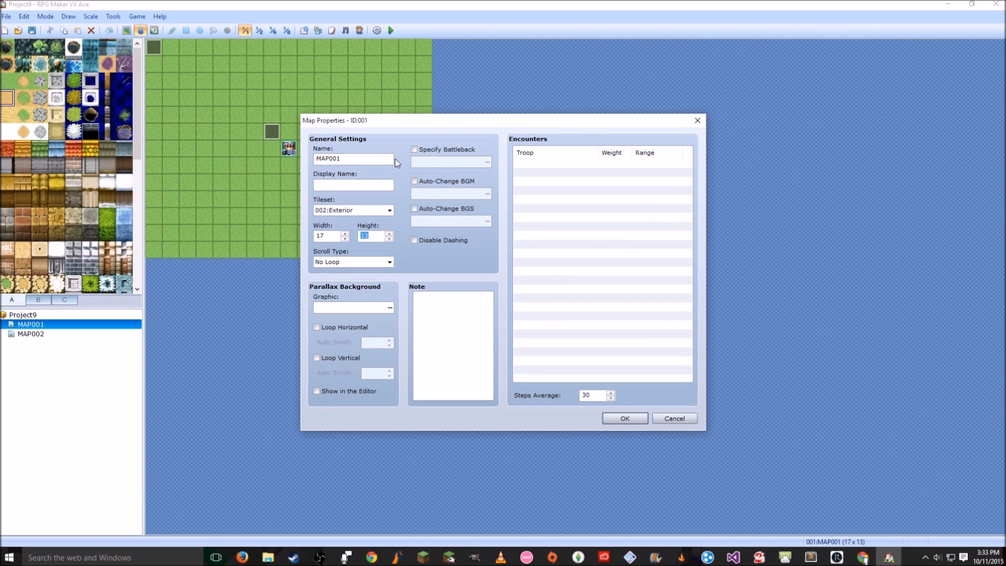
pyautogui.click(656, 417)
pyautogui.click(282, 133)
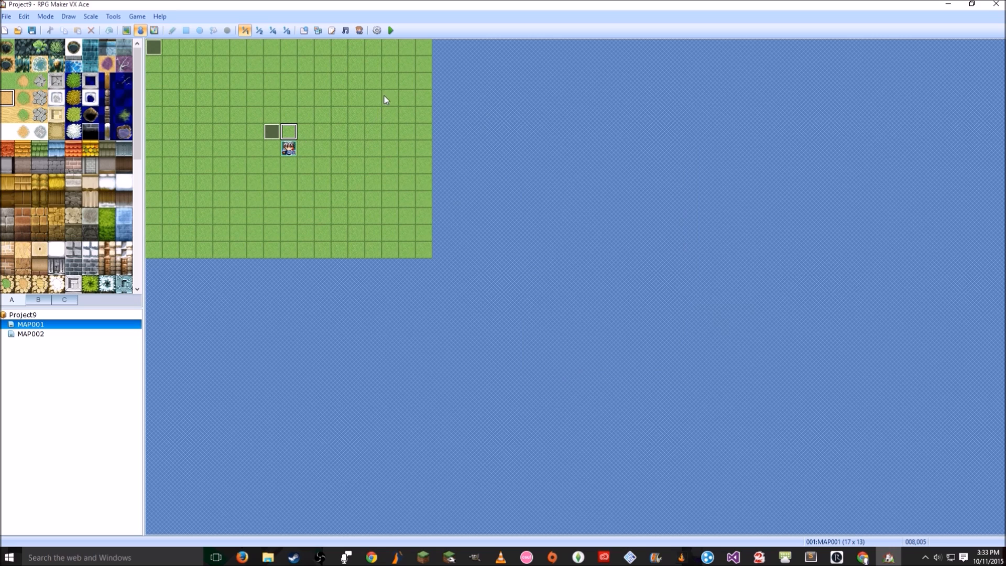
# - Delete the old [FIXED]packfog picture from Graphics/Pictures in the Resource Manager
pyautogui.click(317, 29)
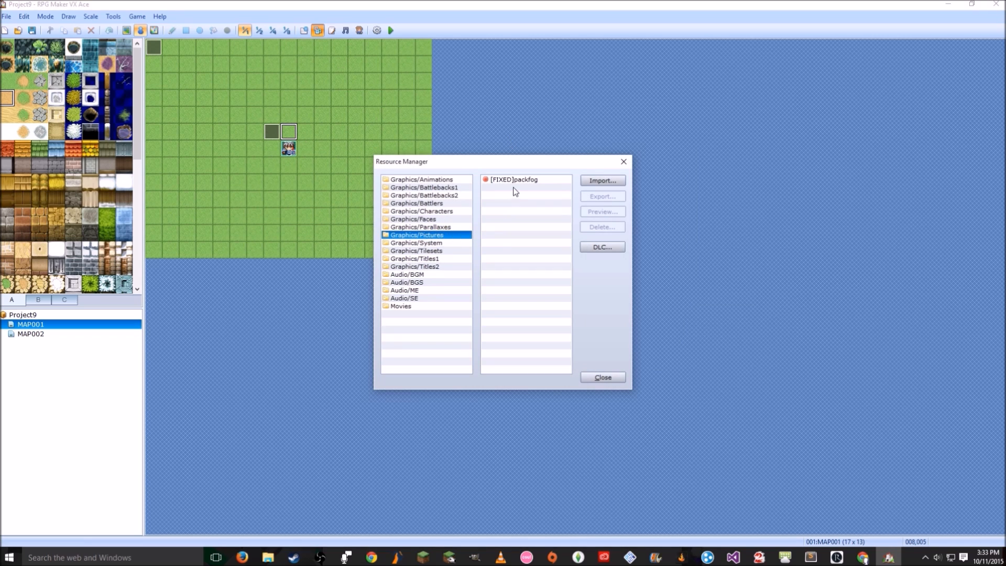
pyautogui.click(541, 180)
pyautogui.click(618, 227)
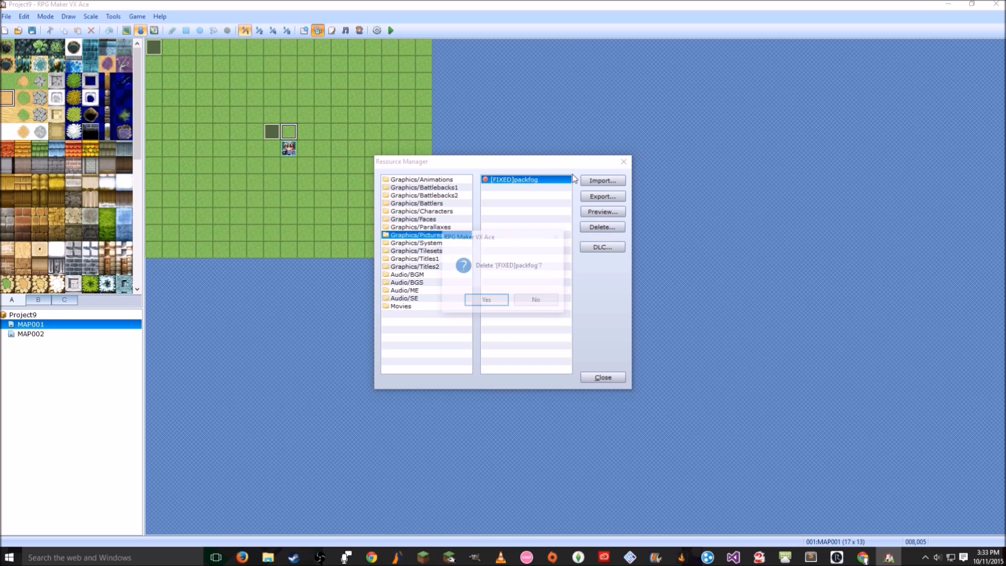
pyautogui.click(490, 299)
# - Import the new [FIXED]packfog from the Desktop into Graphics/Pictures, preview it, and close the Resource Manager
pyautogui.click(602, 181)
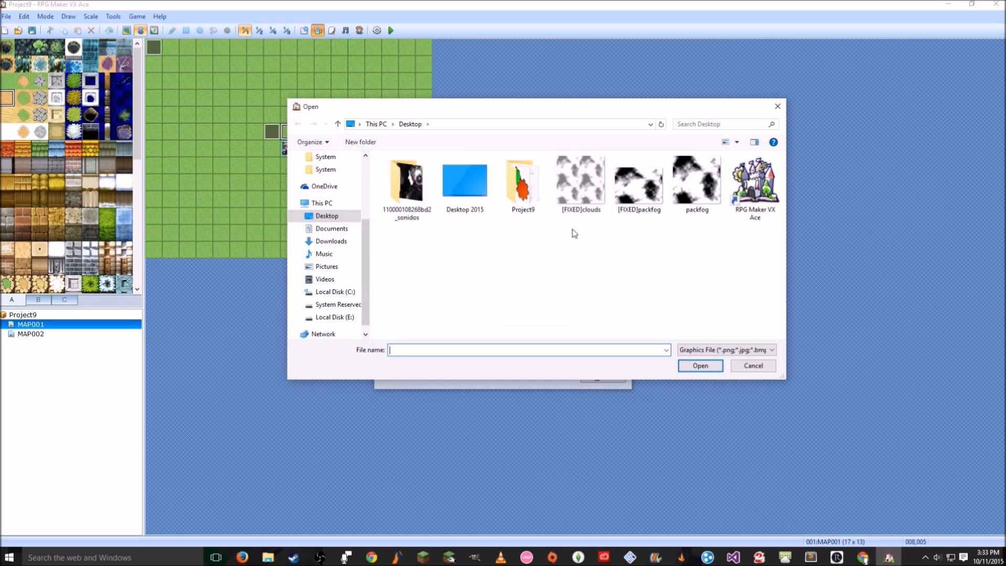
pyautogui.click(639, 184)
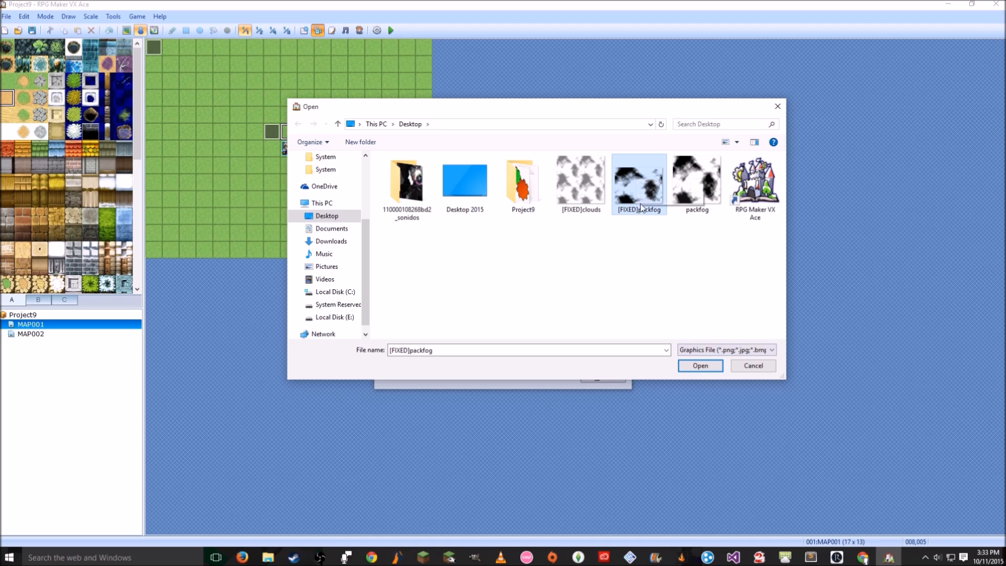
pyautogui.click(701, 365)
pyautogui.click(539, 180)
pyautogui.click(592, 212)
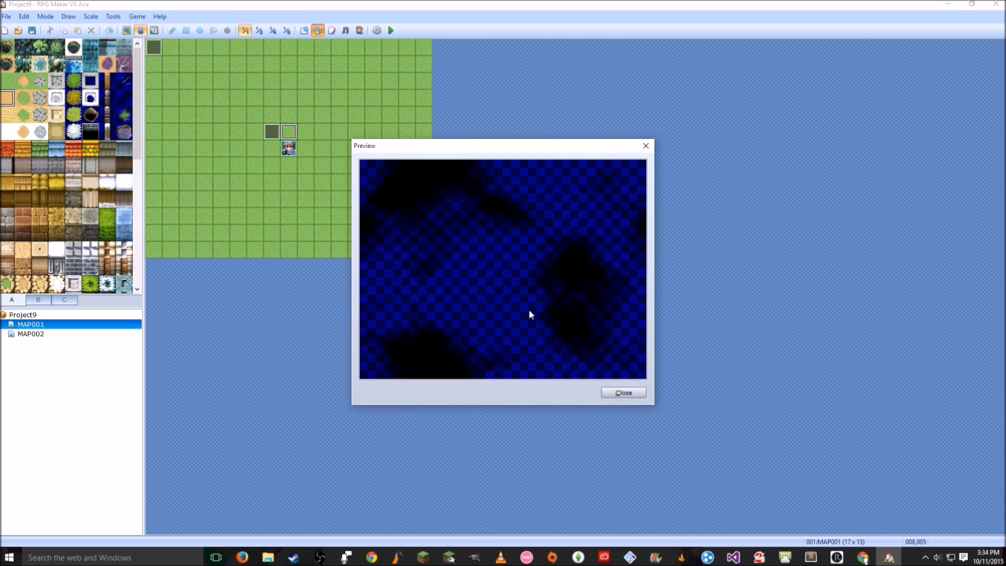
pyautogui.click(649, 151)
pyautogui.click(602, 375)
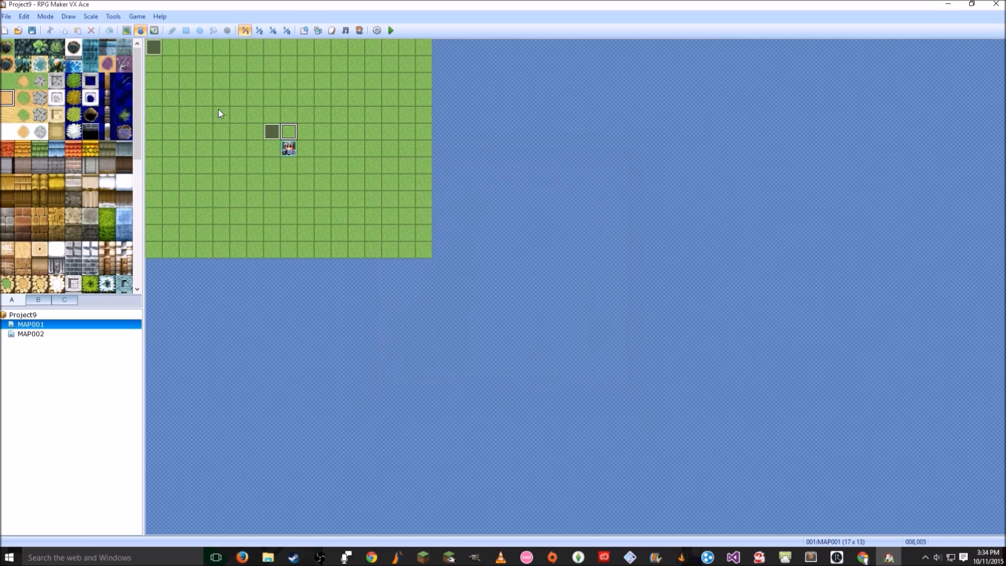
# - Reassign [FIXED]packfog as the graphic of the DisplayClouds common event's Show Picture command and save the database changes
pyautogui.click(304, 30)
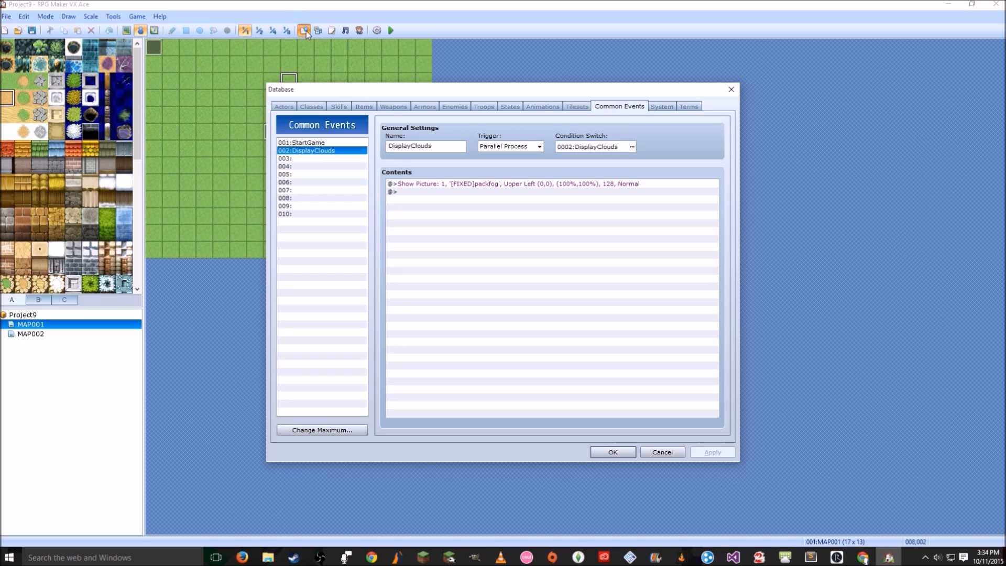
pyautogui.click(465, 185)
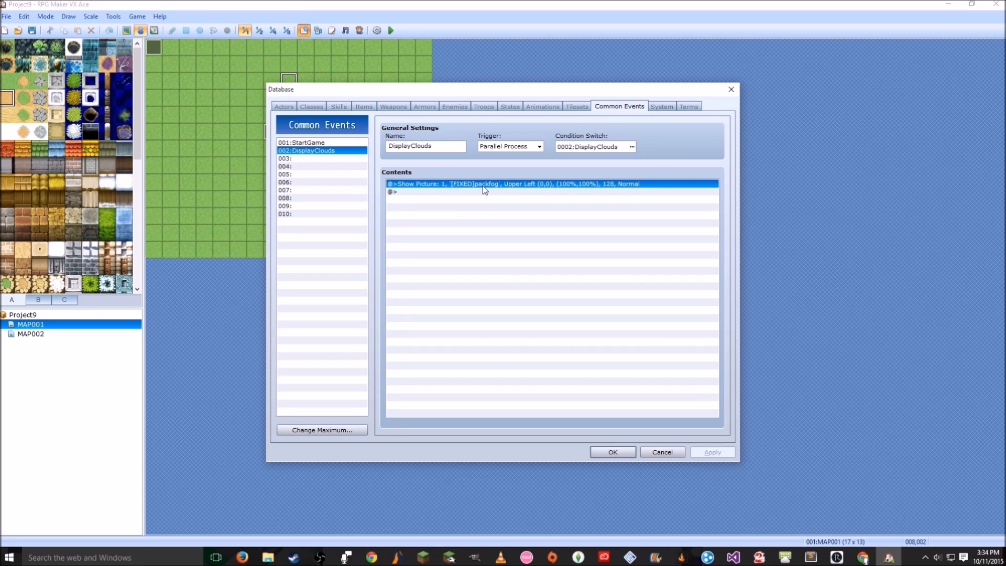
pyautogui.doubleClick(490, 182)
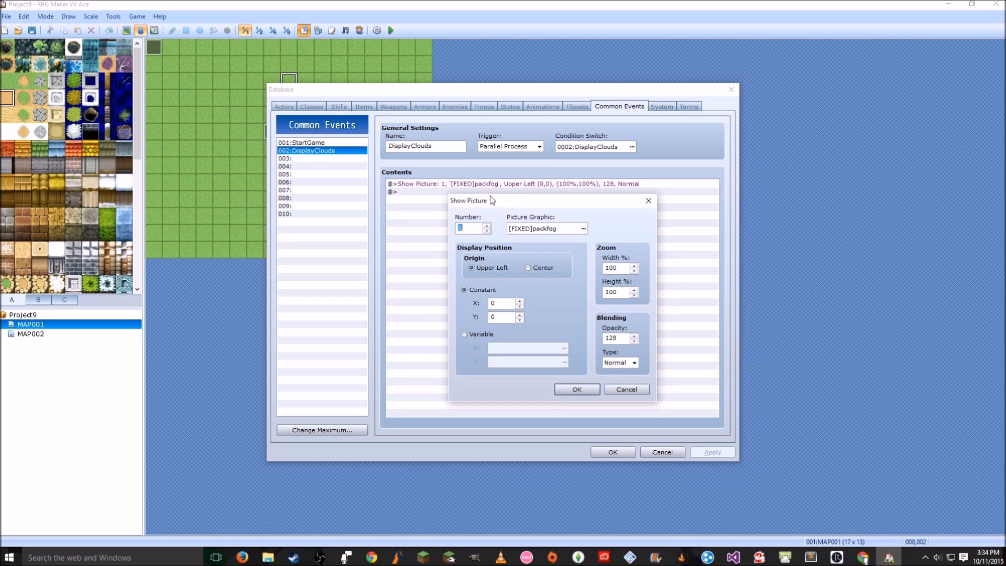
pyautogui.click(583, 229)
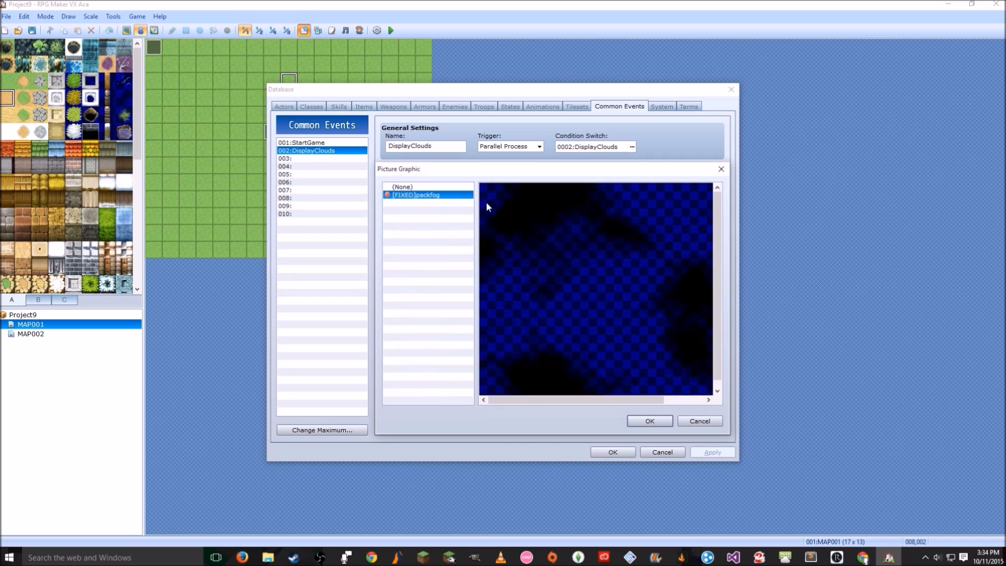
pyautogui.click(650, 421)
pyautogui.click(571, 389)
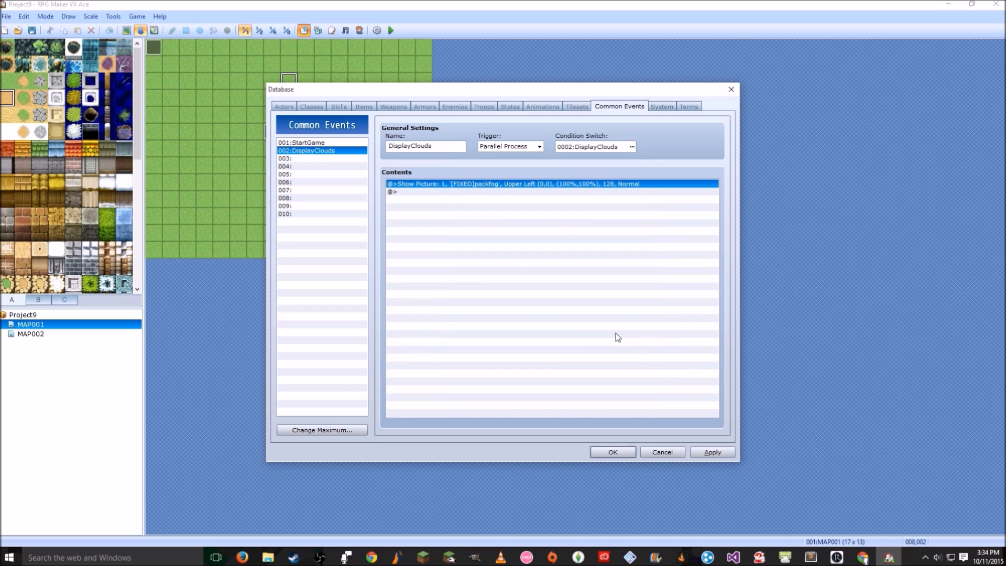
pyautogui.click(611, 451)
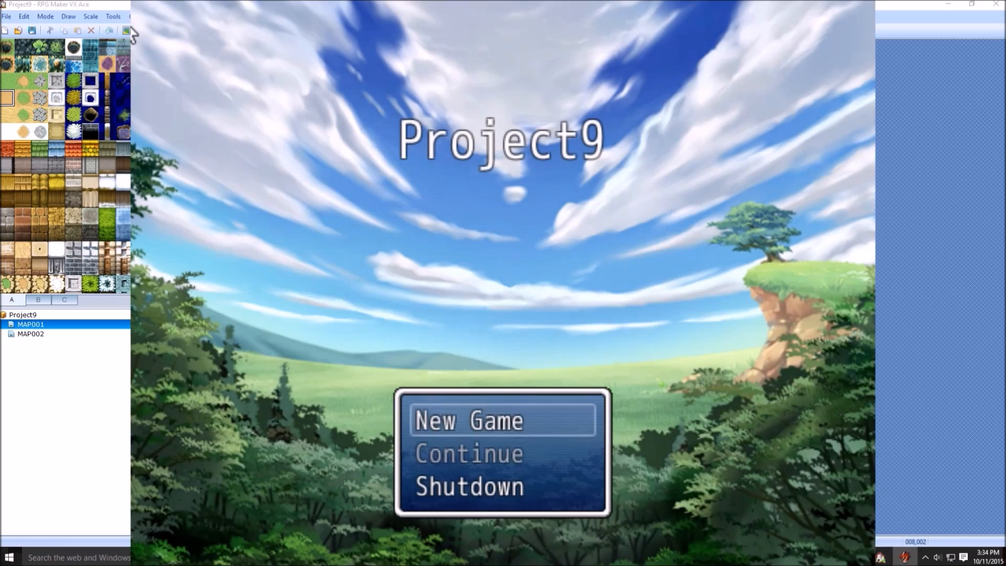
# - Start a new game in the playtest and walk the character around MAP001 to check the full-screen cloud shadows
pyautogui.press('Return')
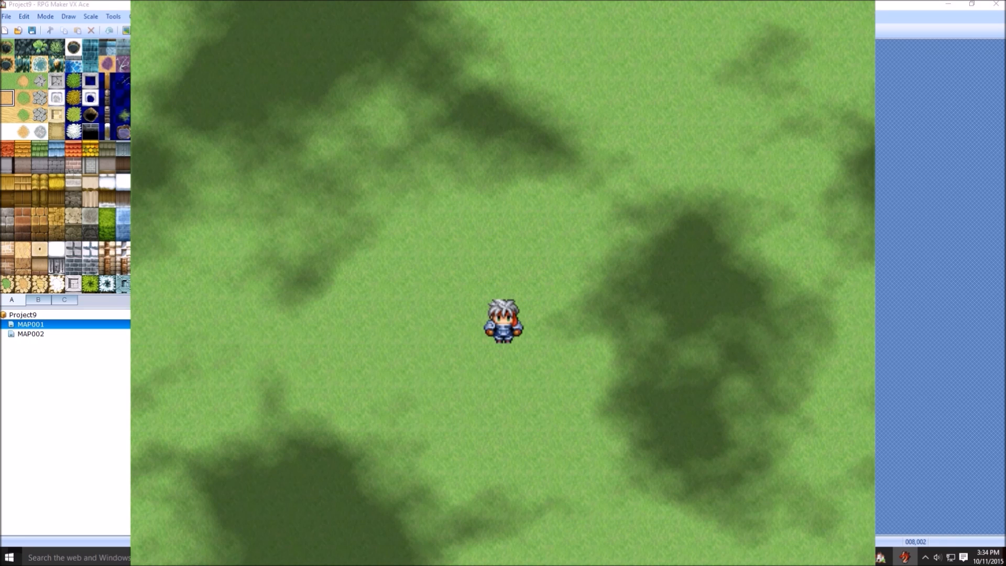
pyautogui.press('Down')
pyautogui.press('Right')
pyautogui.press('Up')
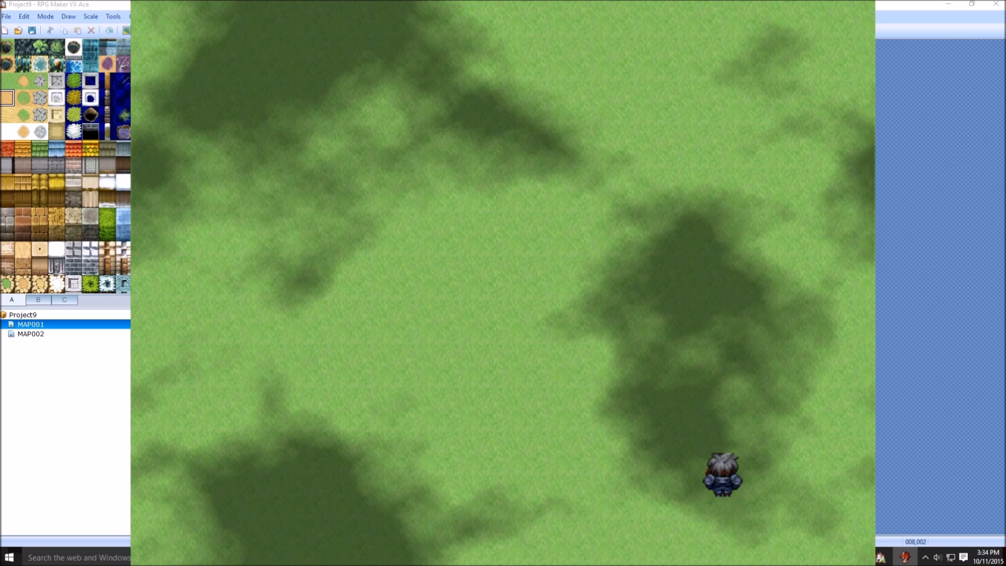
# - Walk the character along the east side of MAP001 to check the cloud shadows there, and close the playtest
pyautogui.press('Right')
pyautogui.press('Up')
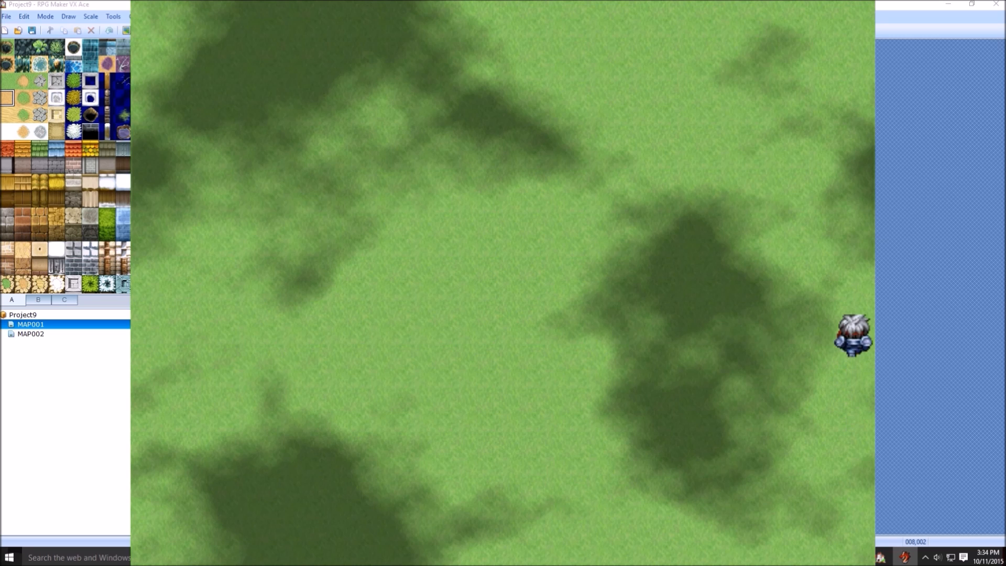
pyautogui.press('Right')
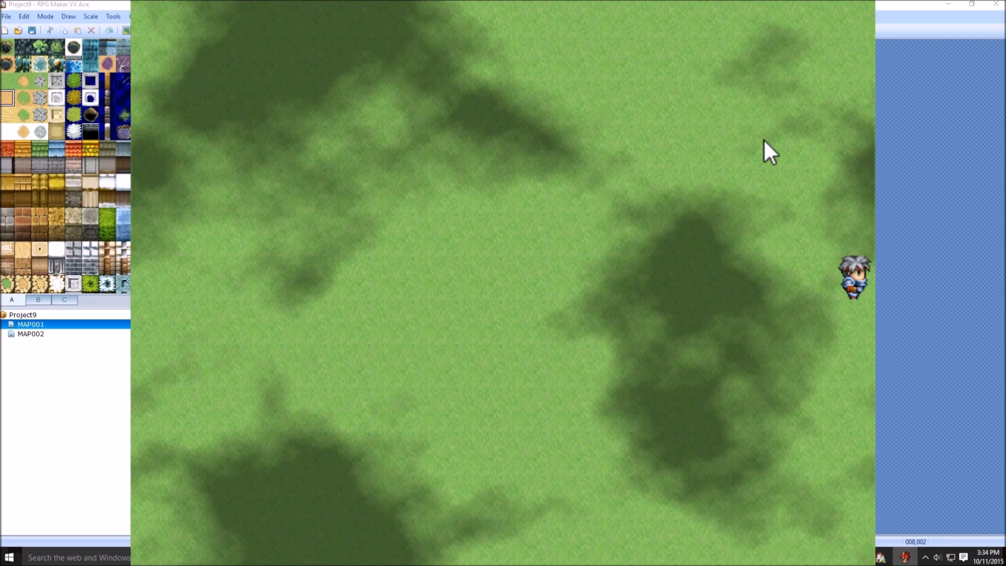
pyautogui.press('Left')
pyautogui.press('Up')
pyautogui.press('Left')
pyautogui.press('Down')
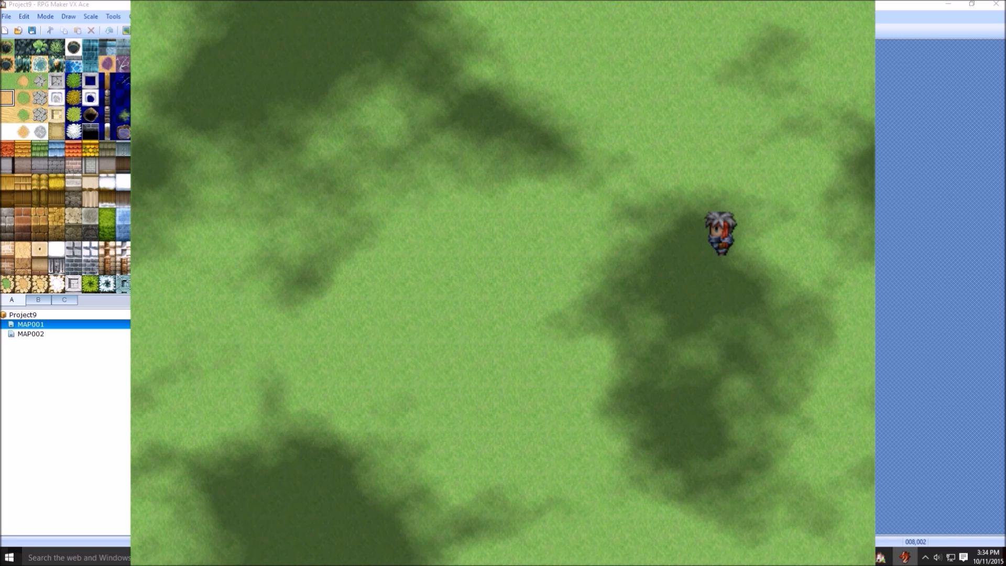
pyautogui.click(835, 2)
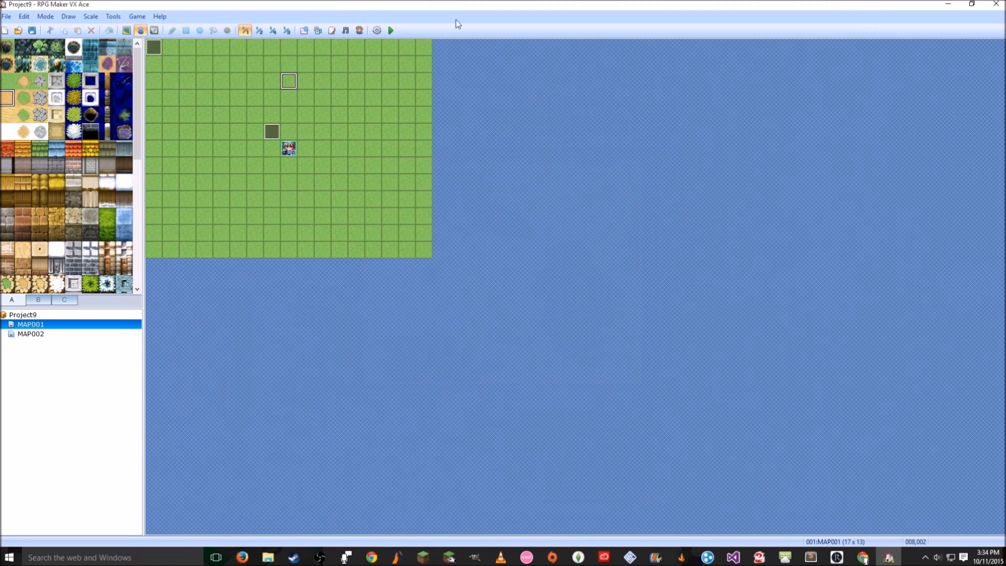
# - Begin a Control Variables command below Show Picture in the DisplayClouds common event, naming variable 0001 CloudX and variable 0002 CloudY
pyautogui.click(304, 31)
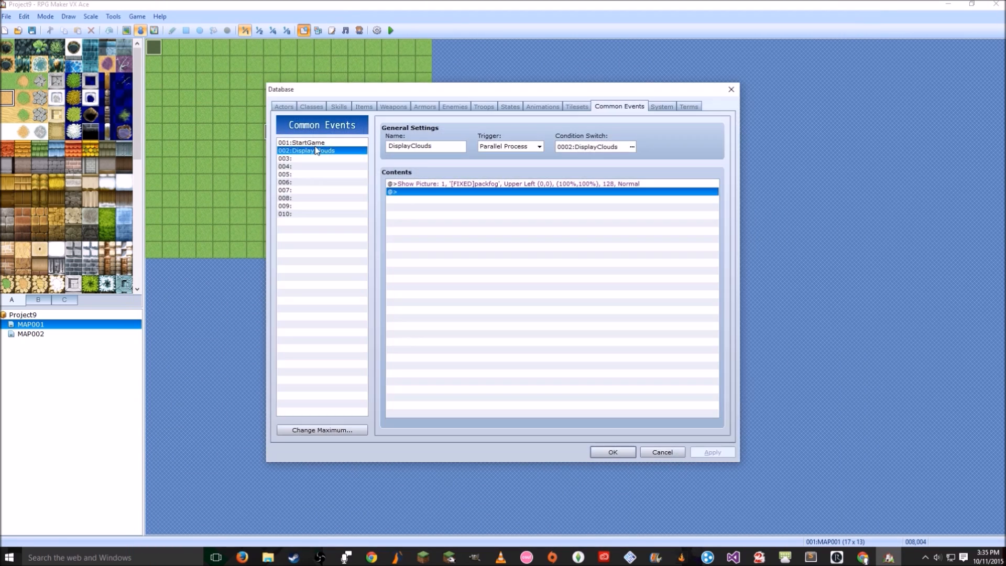
pyautogui.click(454, 184)
pyautogui.click(475, 192)
pyautogui.doubleClick(489, 193)
pyautogui.click(450, 162)
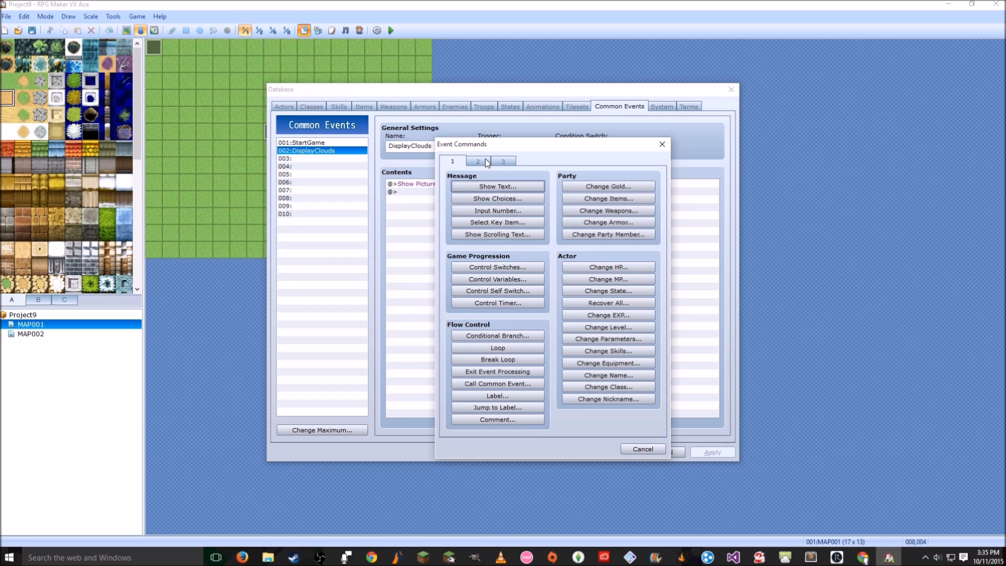
pyautogui.click(511, 279)
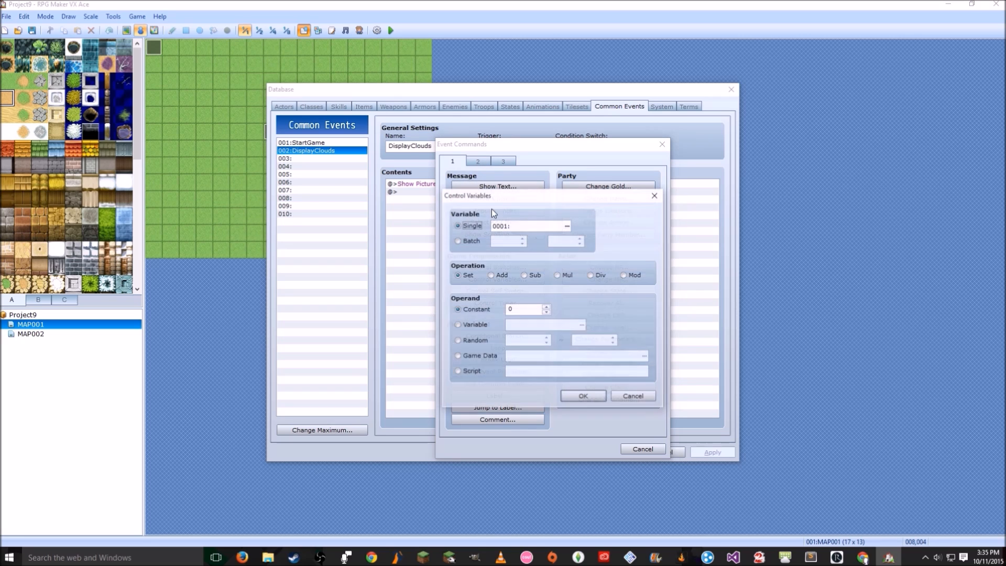
pyautogui.click(567, 228)
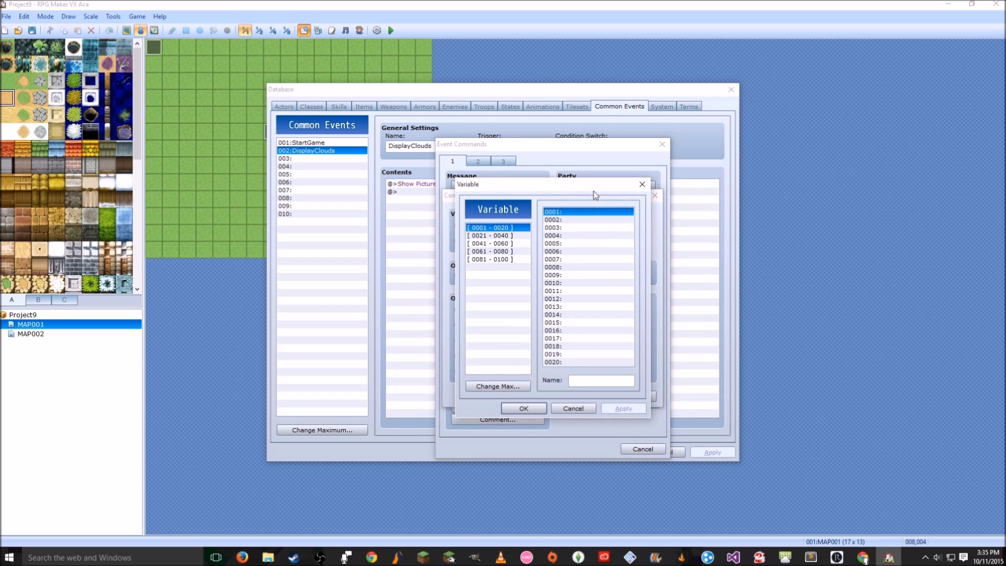
pyautogui.moveTo(595, 195); pyautogui.dragTo(582, 229)
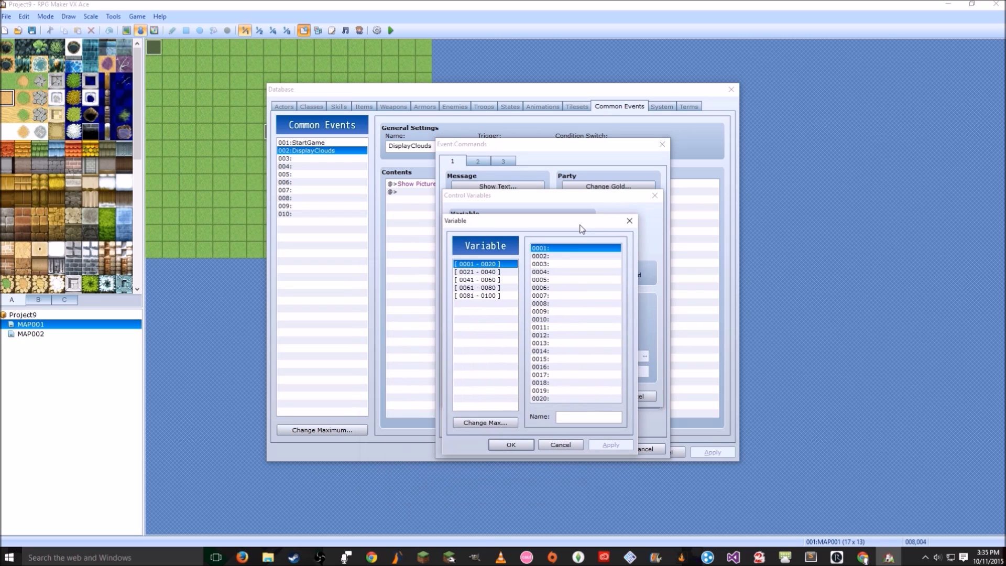
pyautogui.click(565, 265)
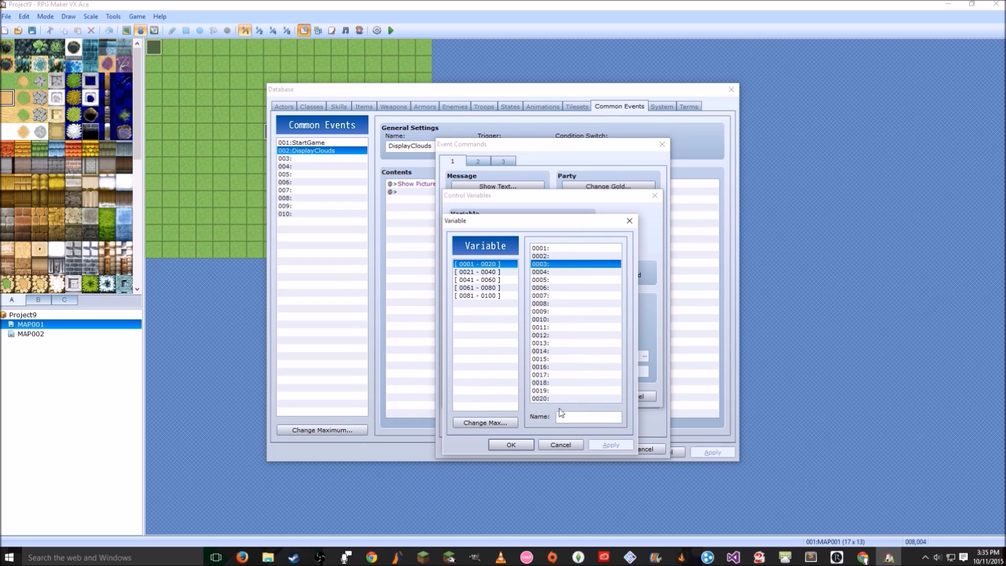
pyautogui.click(575, 391)
pyautogui.click(570, 248)
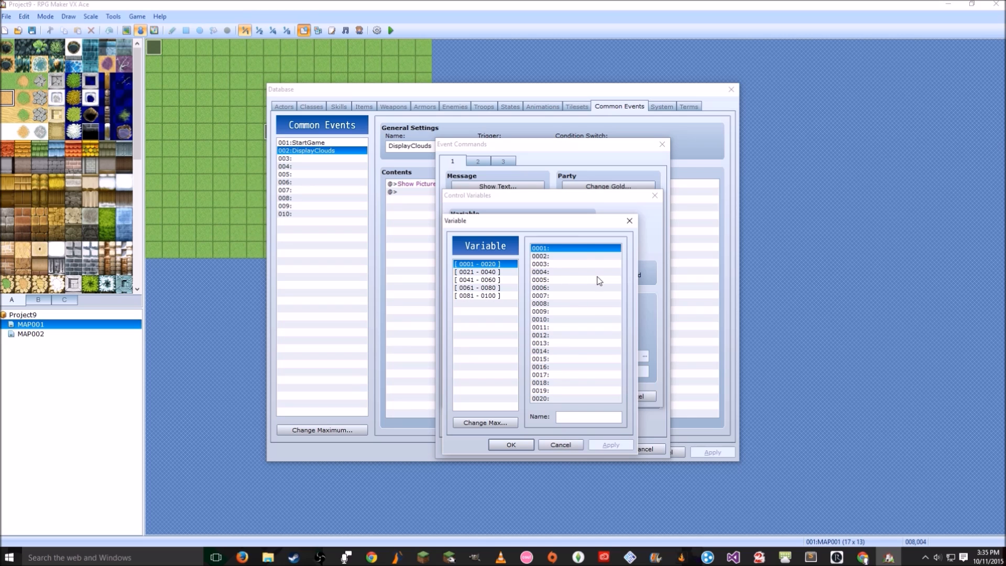
pyautogui.write('CloudX')
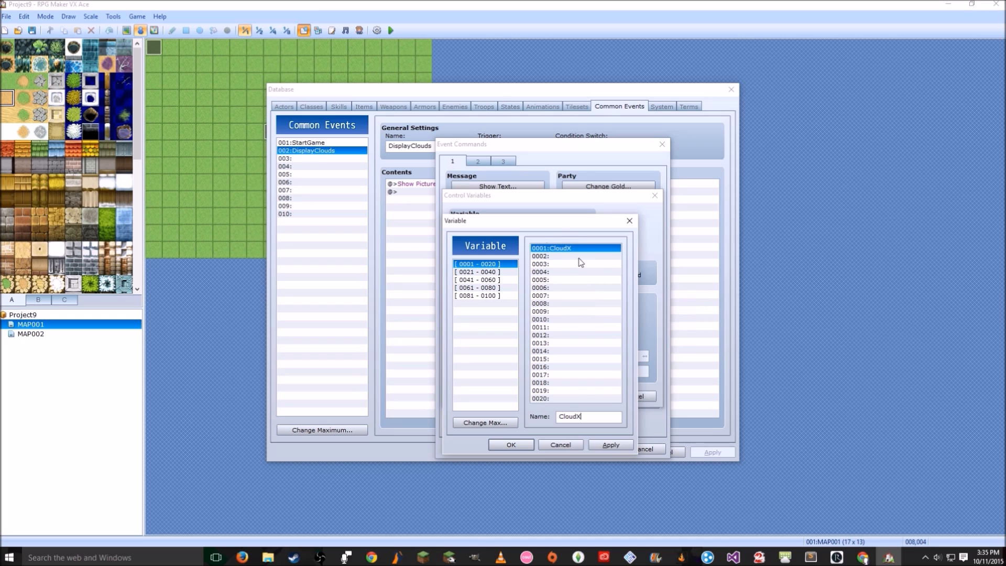
pyautogui.click(577, 256)
pyautogui.click(597, 418)
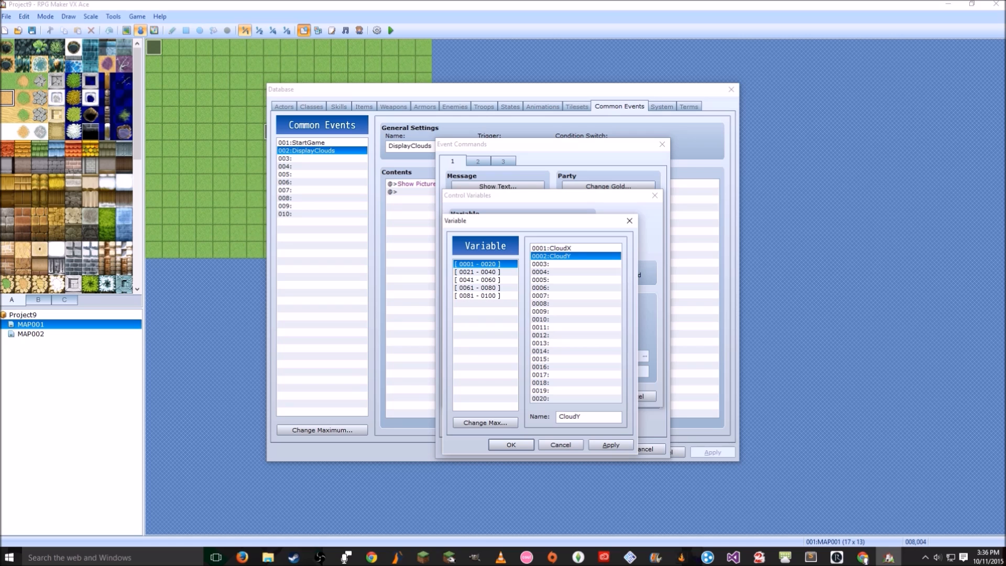
# - Make the new Control Variables command add the constant -1 to variable 0001:CloudX
pyautogui.click(540, 248)
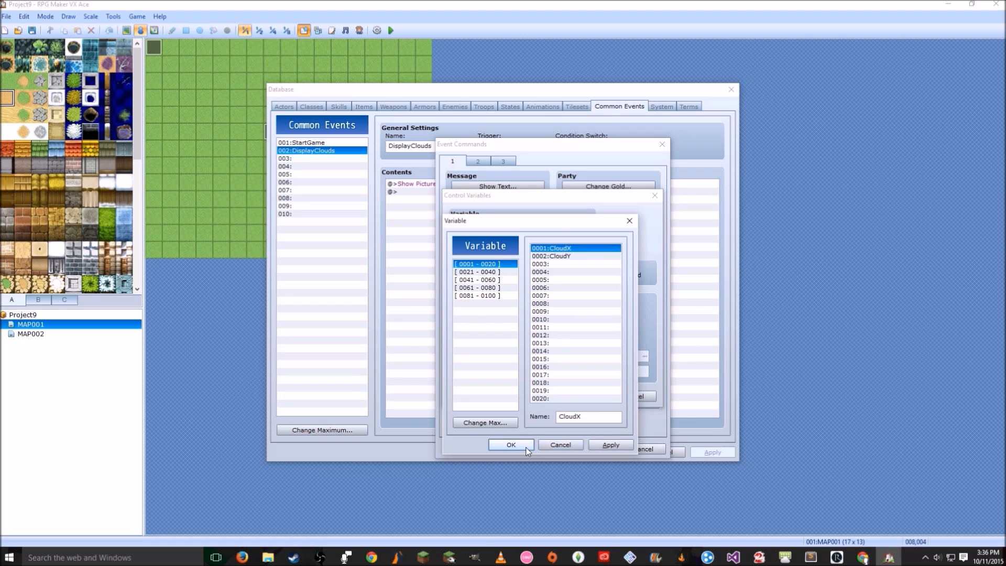
pyautogui.click(511, 445)
pyautogui.click(498, 276)
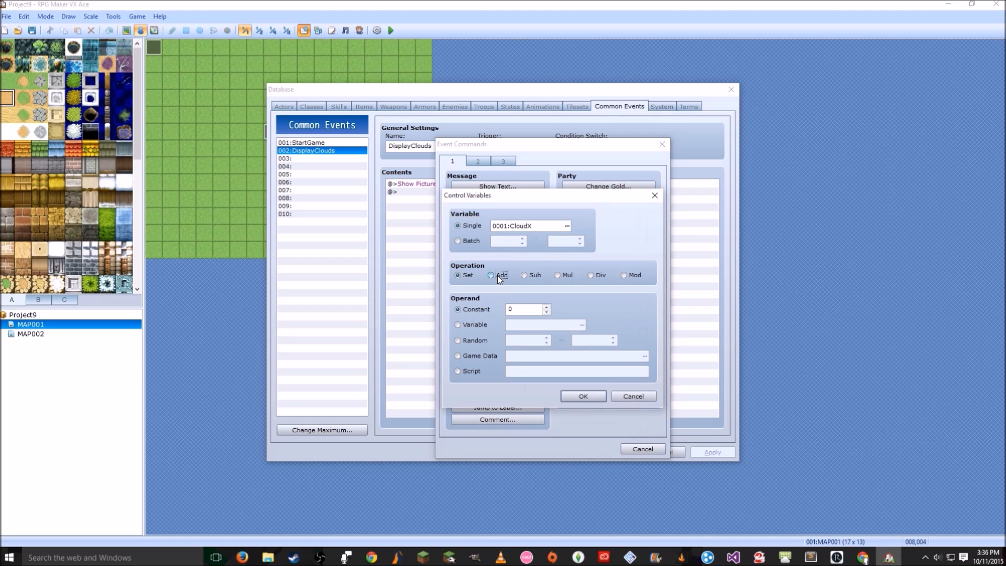
pyautogui.doubleClick(522, 309)
pyautogui.write('-1')
pyautogui.click(583, 397)
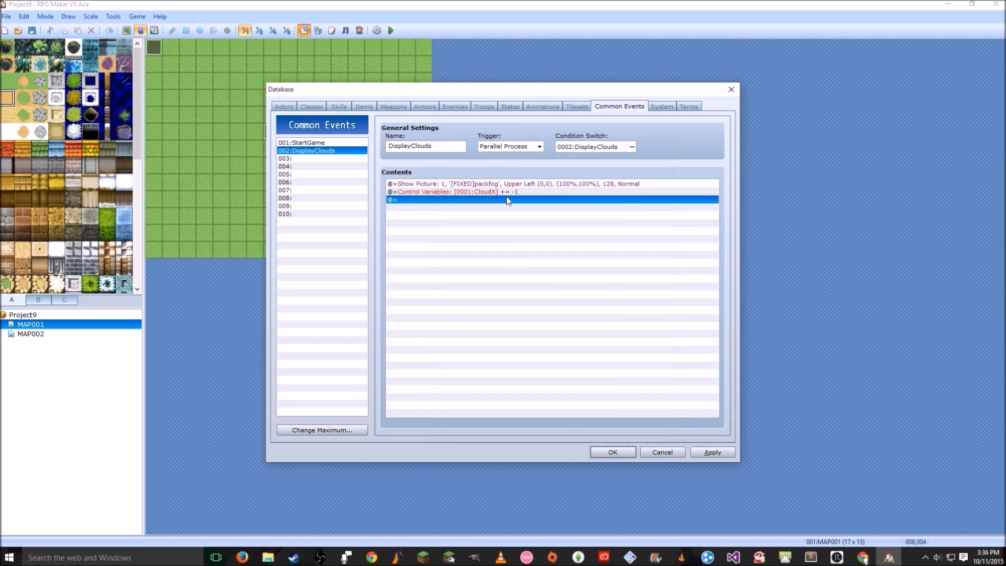
# - Duplicate the CloudX Control Variables command below itself and change the copy's variable to 0002:CloudY
pyautogui.click(499, 195)
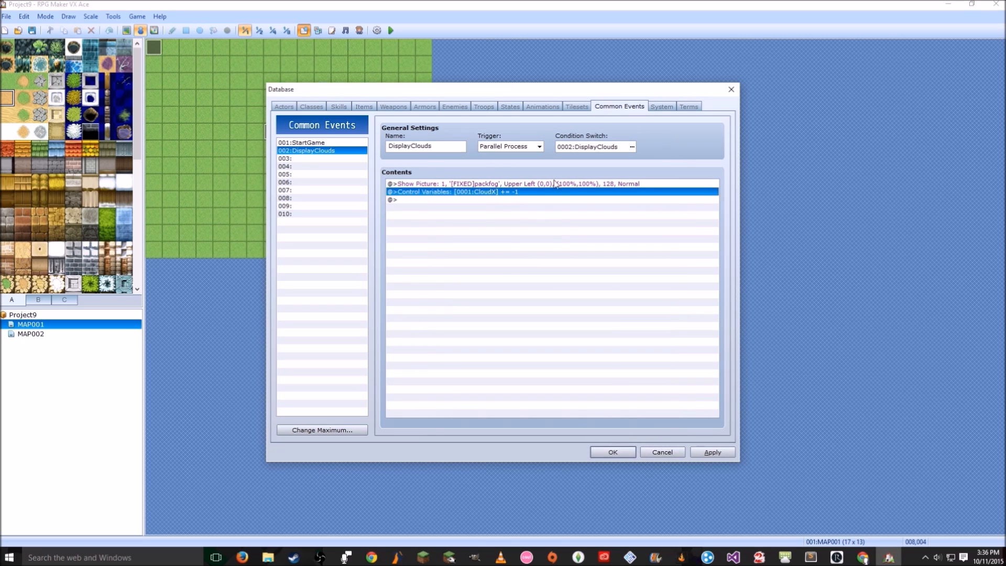
pyautogui.hotkey('ctrl', 'c')
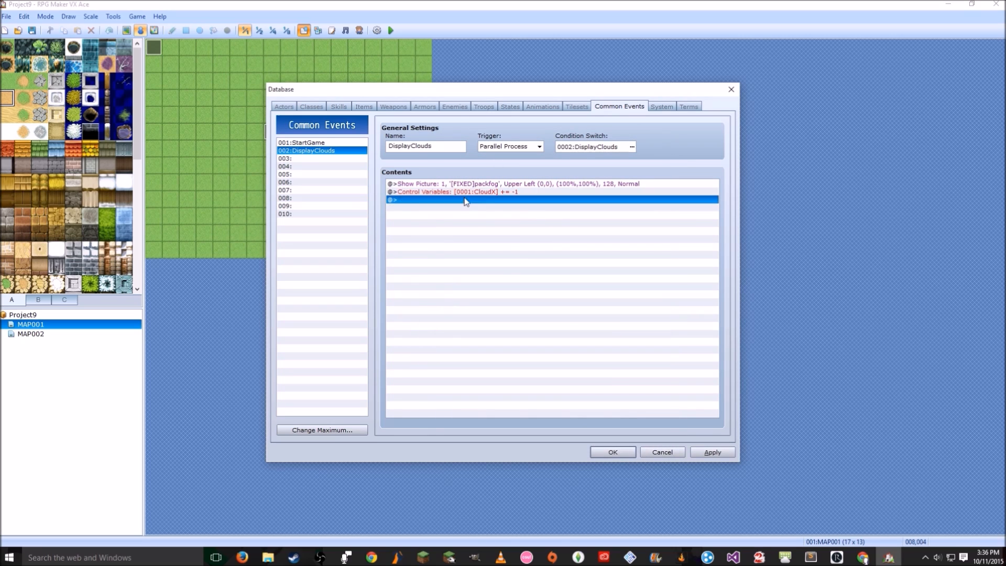
pyautogui.hotkey('ctrl', 'v')
pyautogui.doubleClick(485, 201)
pyautogui.click(568, 230)
pyautogui.doubleClick(583, 220)
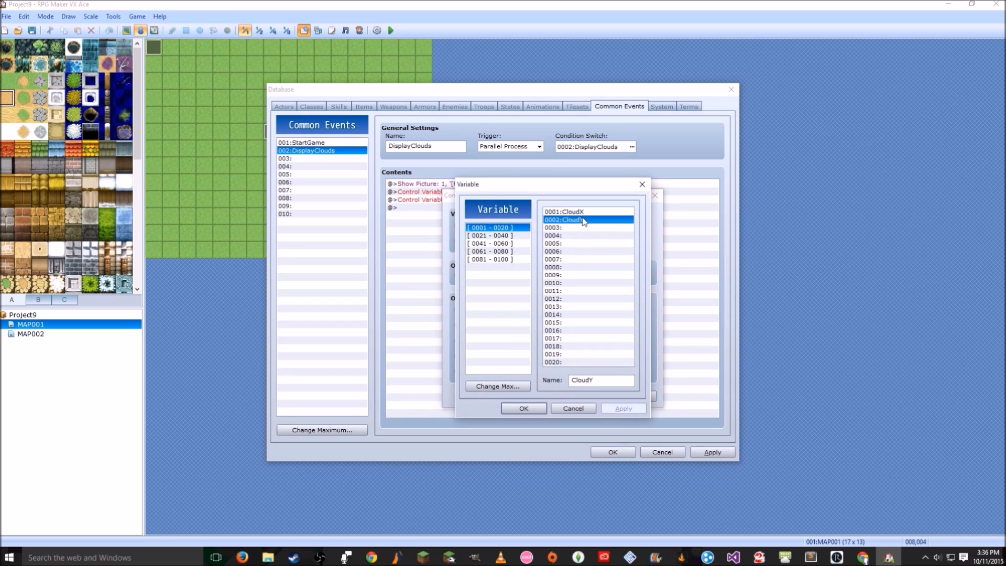
pyautogui.click(568, 396)
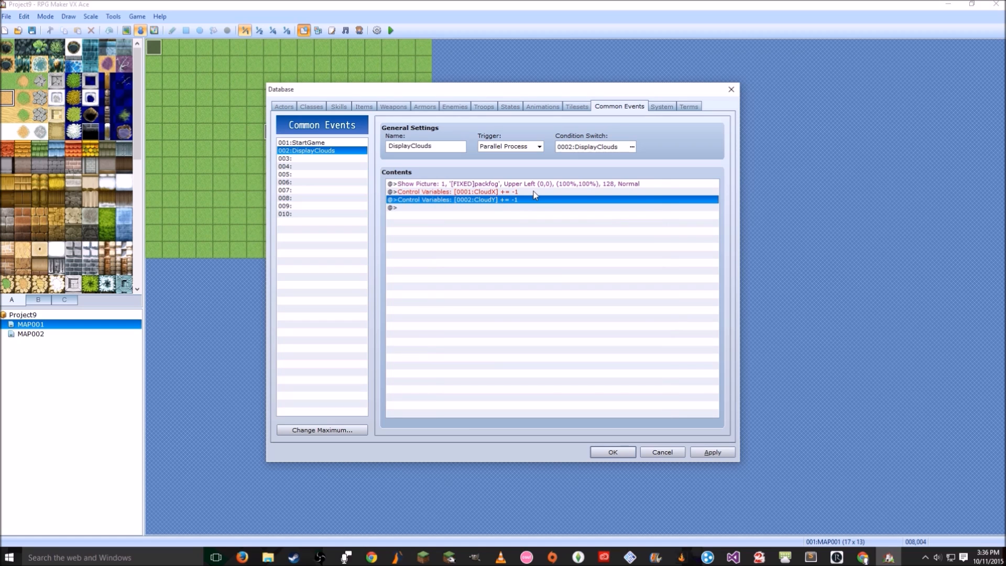
# - Position the Show Picture command by variables, with CloudX for X and CloudY for Y, and save the database changes
pyautogui.click(525, 184)
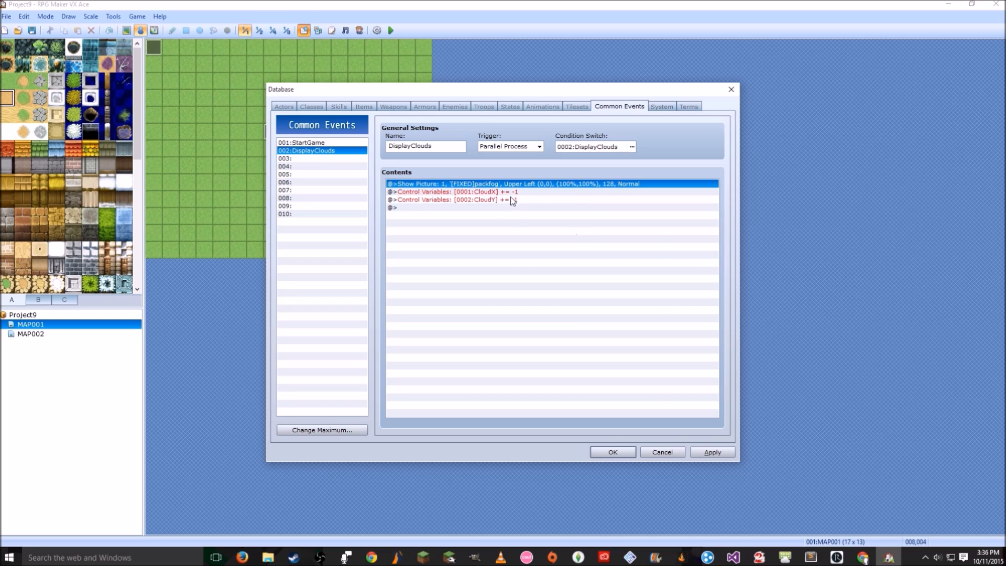
pyautogui.press('Return')
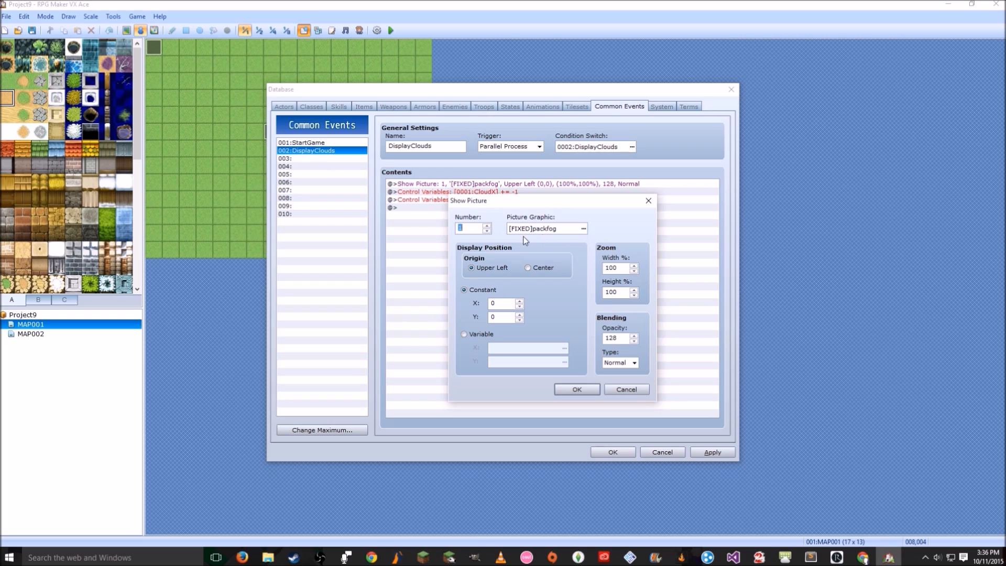
pyautogui.click(482, 334)
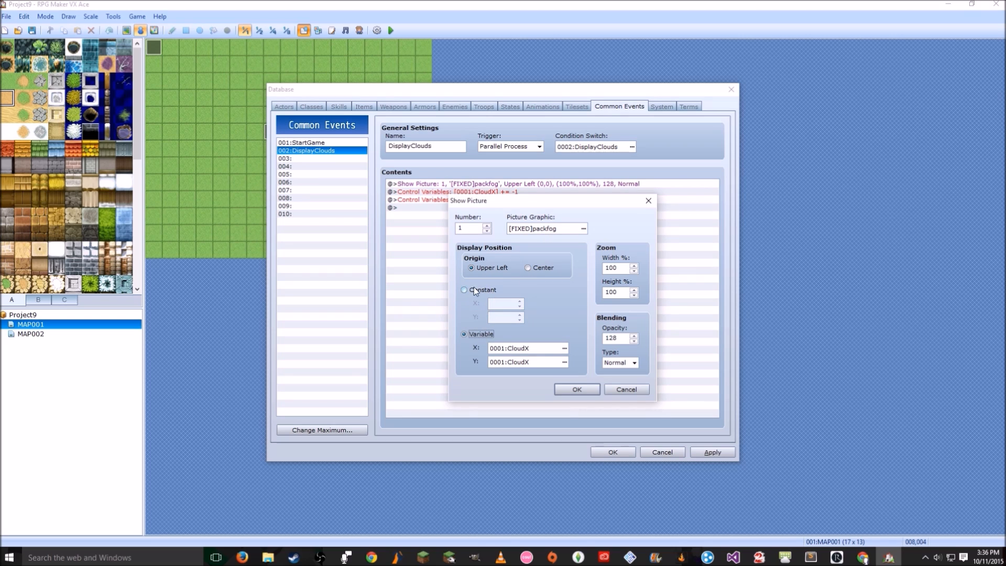
pyautogui.click(565, 361)
pyautogui.doubleClick(570, 220)
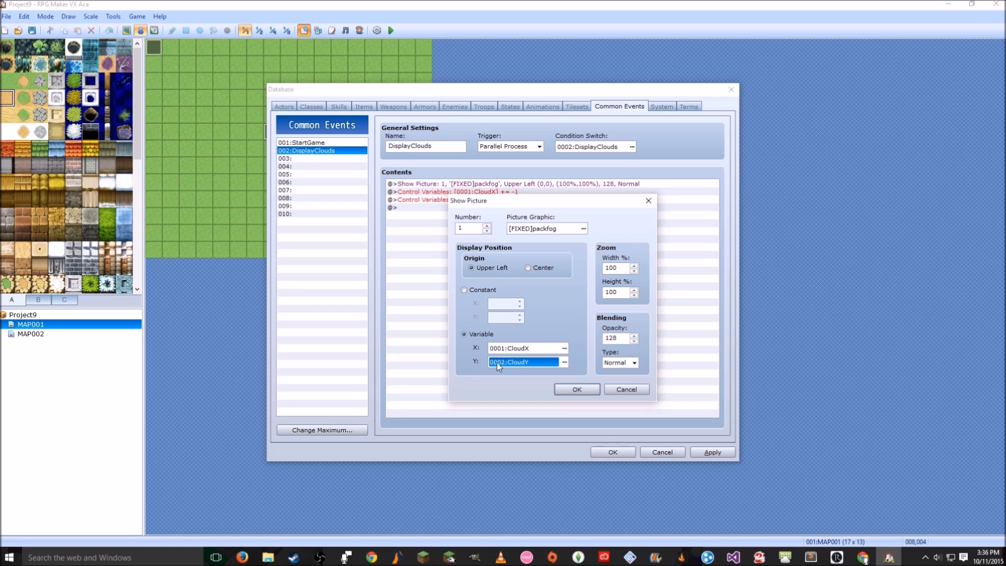
pyautogui.click(578, 390)
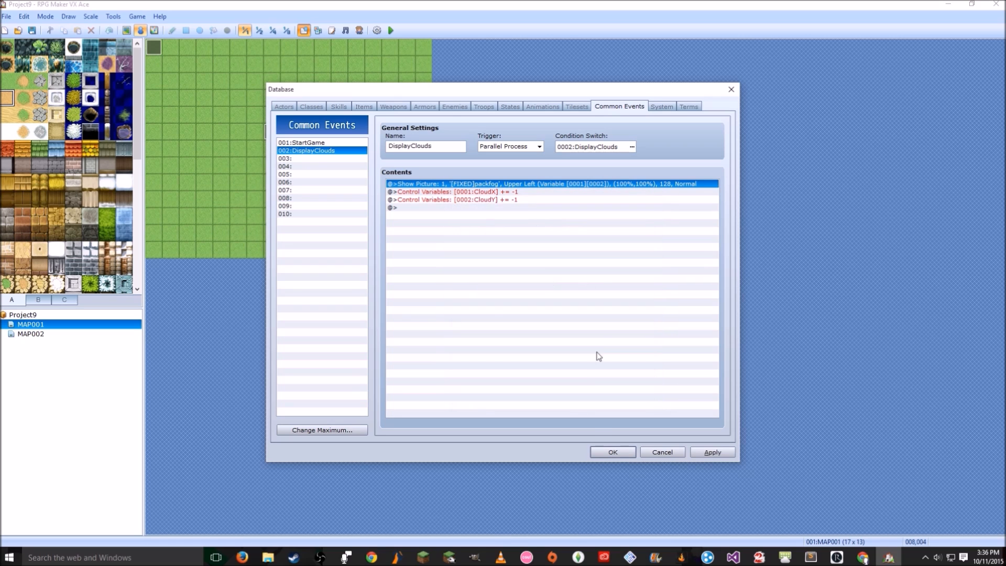
pyautogui.click(624, 450)
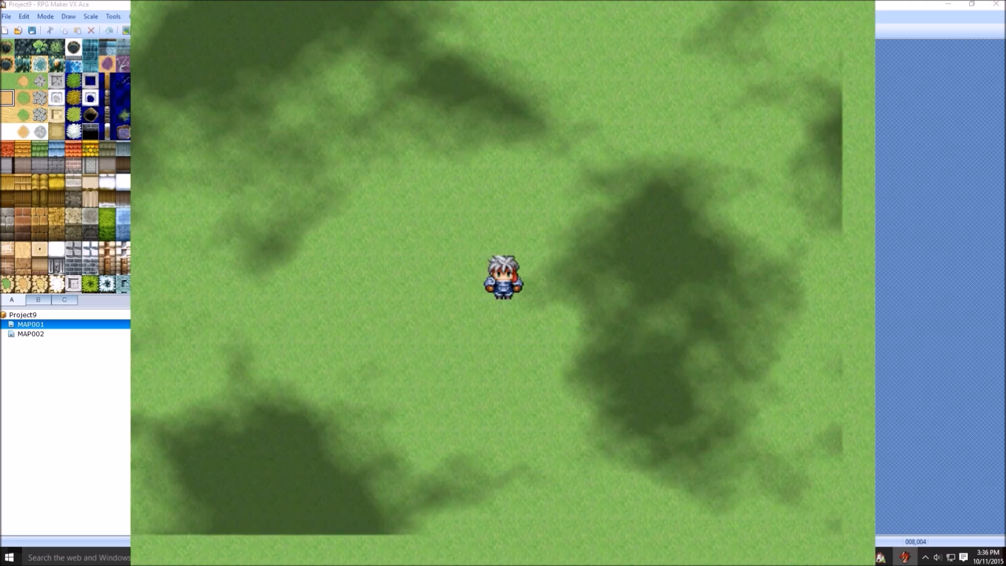
# - Watch the drifting clouds in the playtest while walking the character left, and close the game
pyautogui.press('Left')
pyautogui.press('Left')
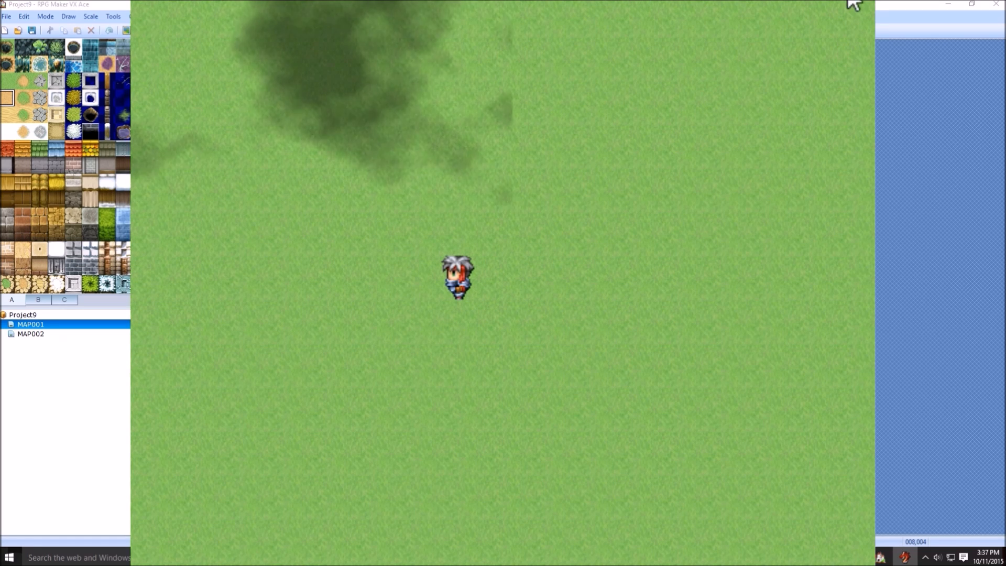
pyautogui.hotkey('alt', 'F4')
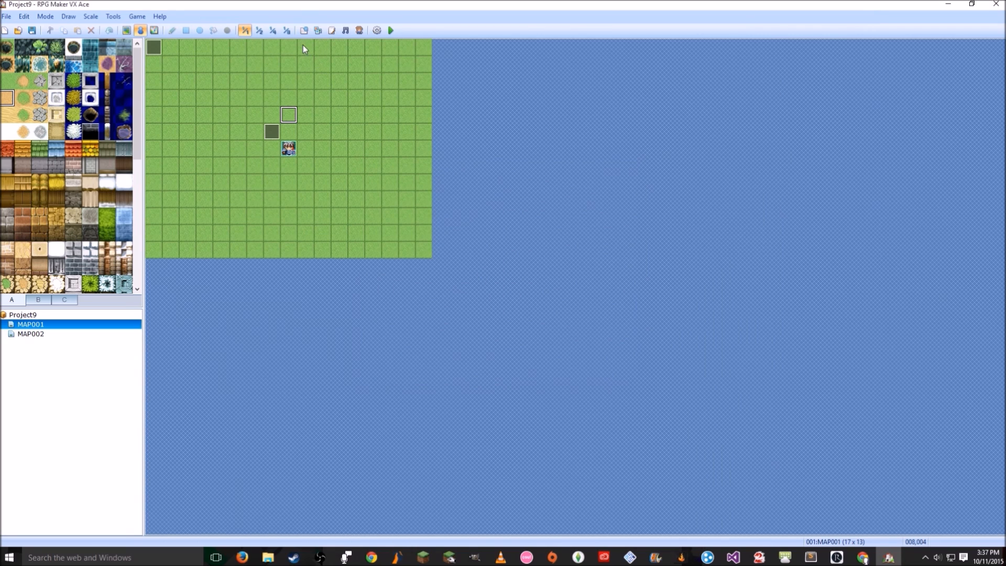
# - Add a Wait command of 5 frames at the end of the DisplayClouds common event and save the database
pyautogui.click(305, 30)
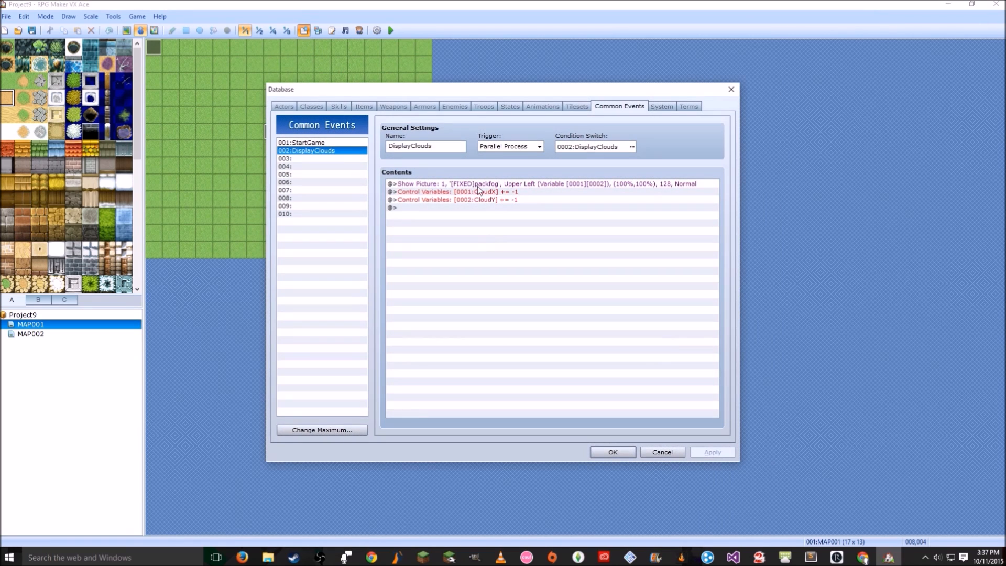
pyautogui.click(496, 183)
pyautogui.click(492, 207)
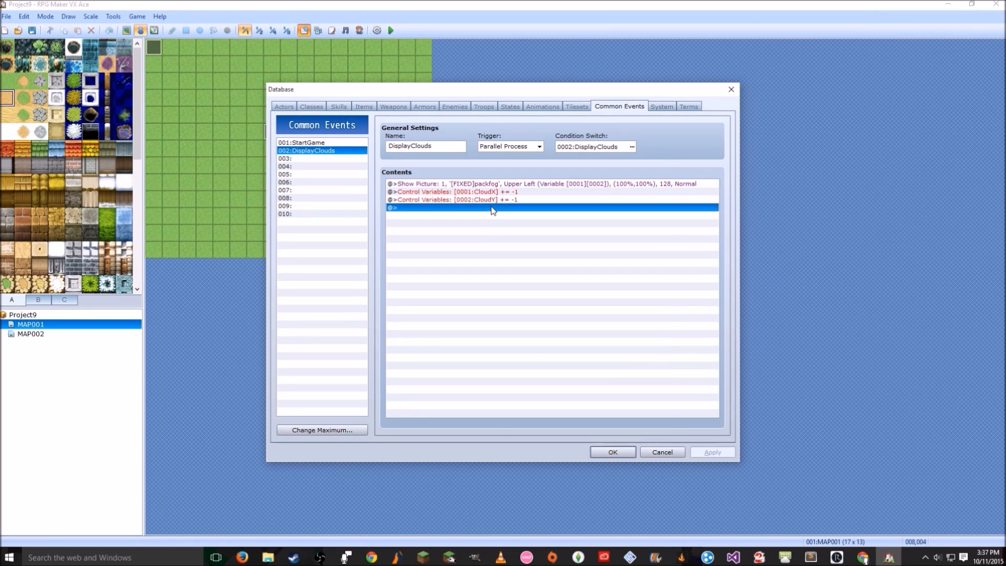
pyautogui.doubleClick(492, 207)
pyautogui.click(478, 160)
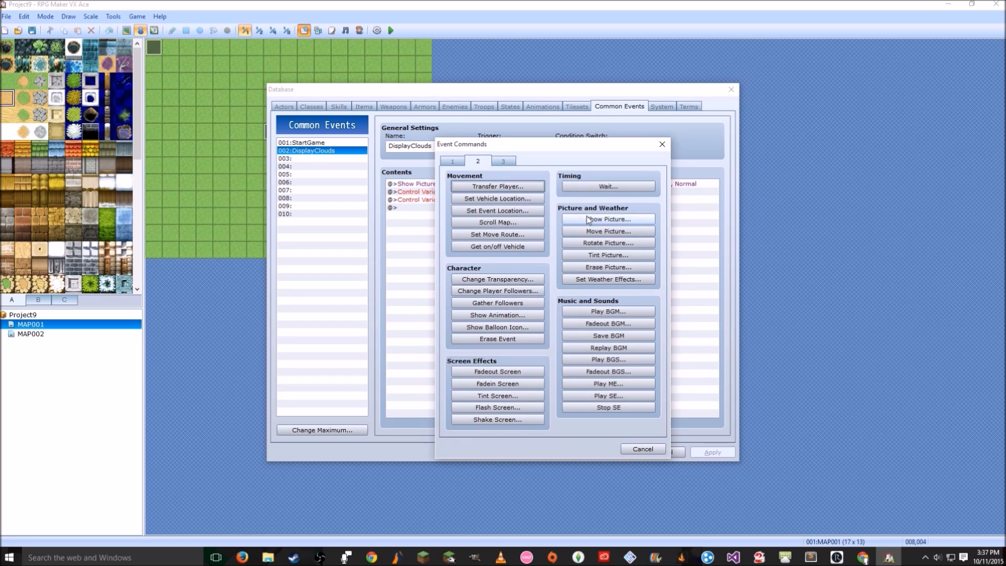
pyautogui.click(591, 188)
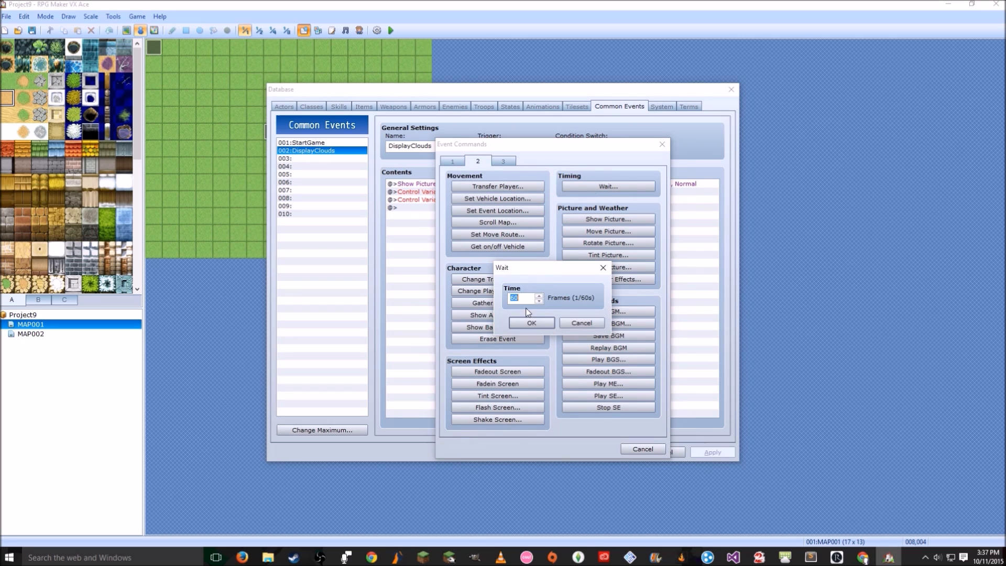
pyautogui.write('5')
pyautogui.click(532, 323)
pyautogui.click(605, 449)
# - Playtest the game to check the clouds' drifting speed with the 5-frame wait, and close it
pyautogui.press('F12')
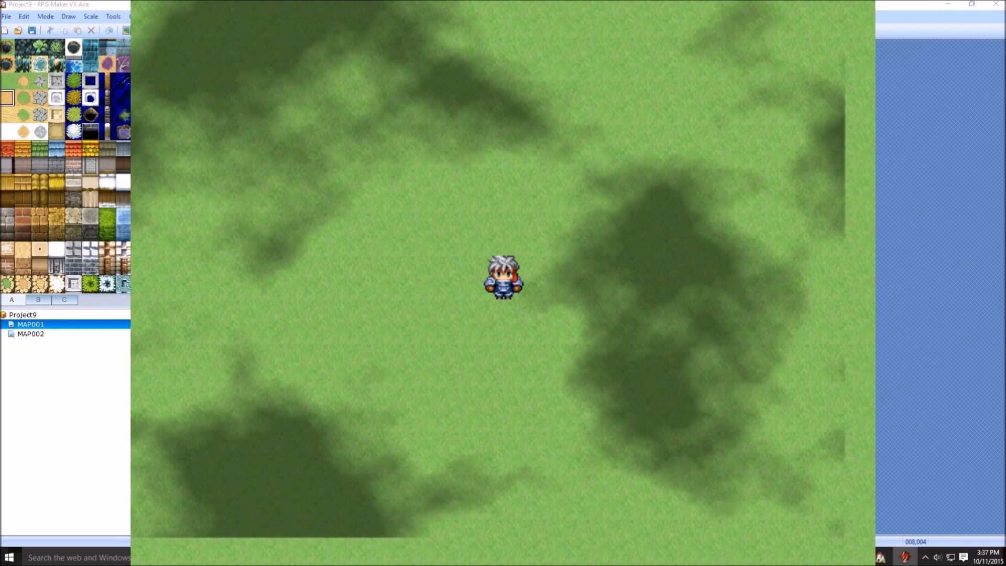
pyautogui.click(855, 2)
# - Change the duration of the Wait command in the DisplayClouds common event and save the database
pyautogui.click(305, 30)
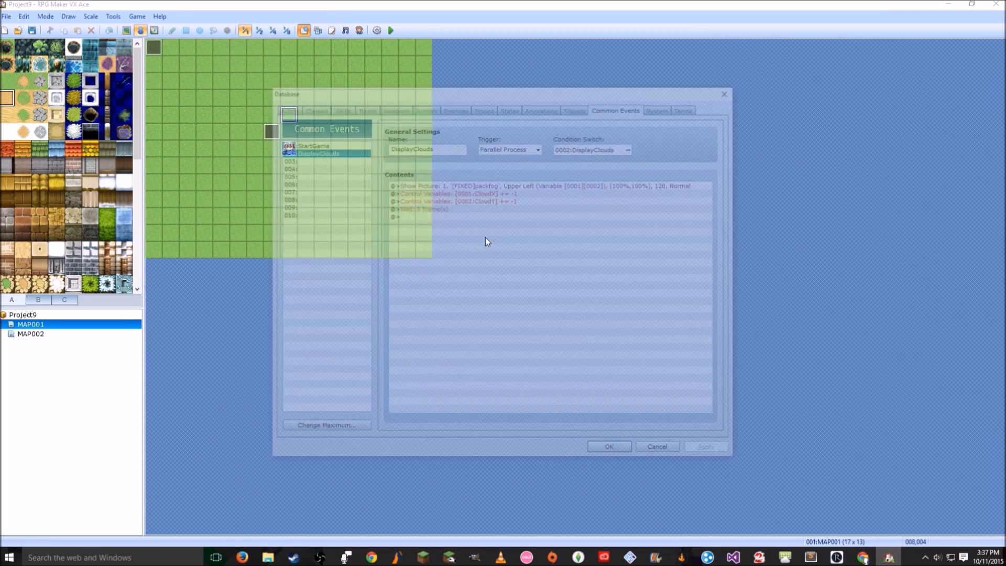
pyautogui.doubleClick(485, 213)
pyautogui.doubleClick(477, 203)
pyautogui.press('Escape')
pyautogui.doubleClick(453, 211)
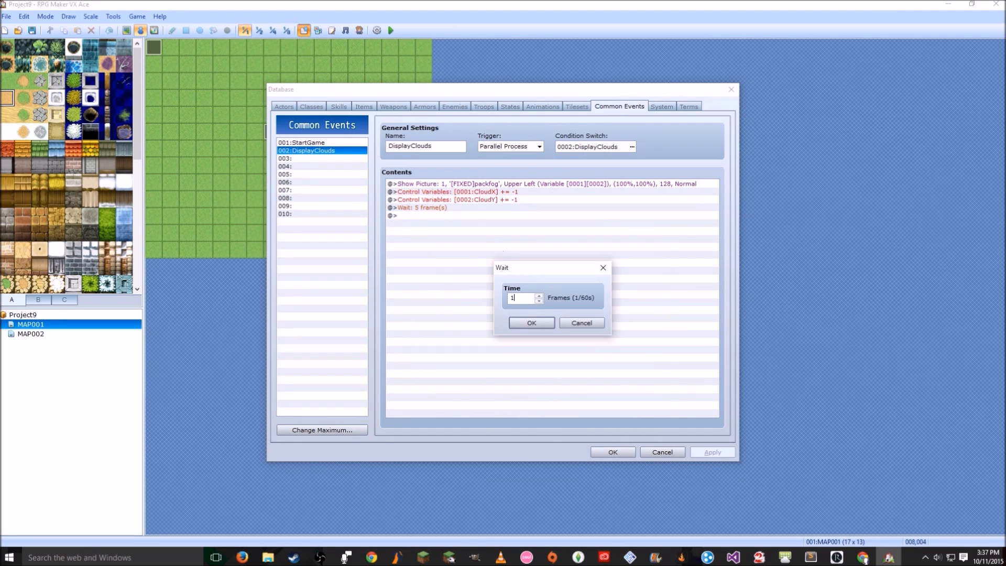
pyautogui.click(531, 322)
pyautogui.click(613, 452)
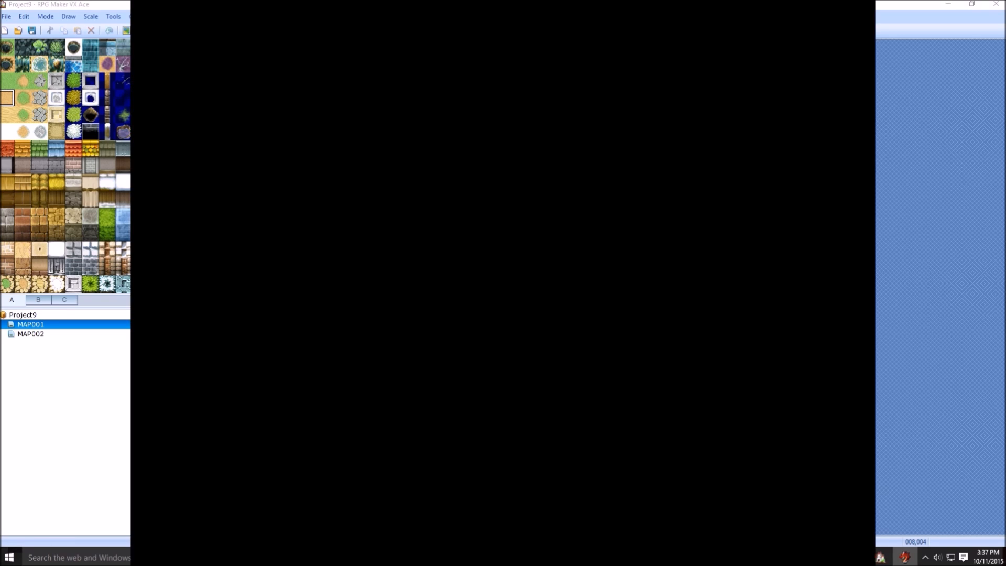
# - Playtest the game to check the clouds' drifting speed with the changed wait, and close it
pyautogui.press('Return')
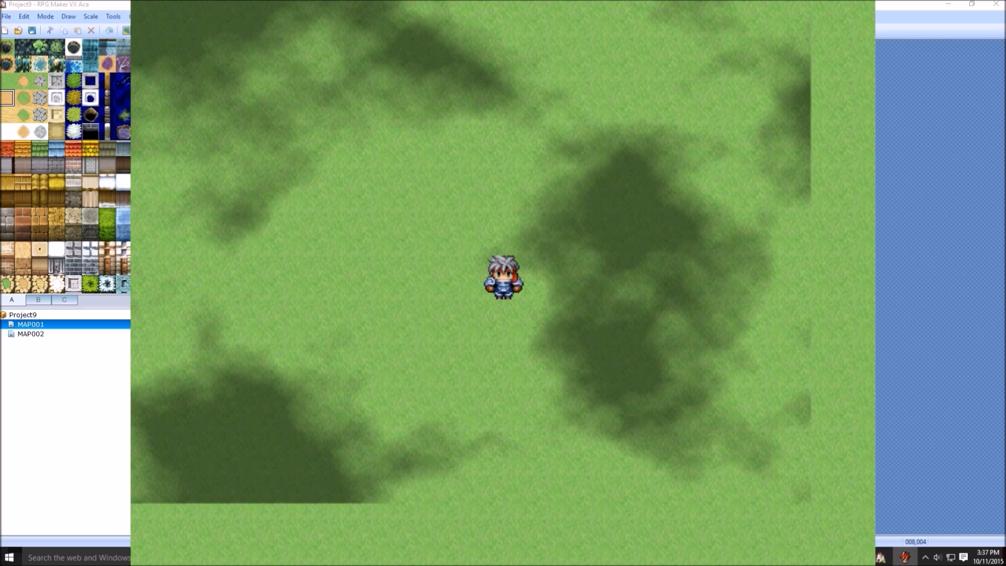
pyautogui.hotkey('alt', 'F4')
pyautogui.click(317, 155)
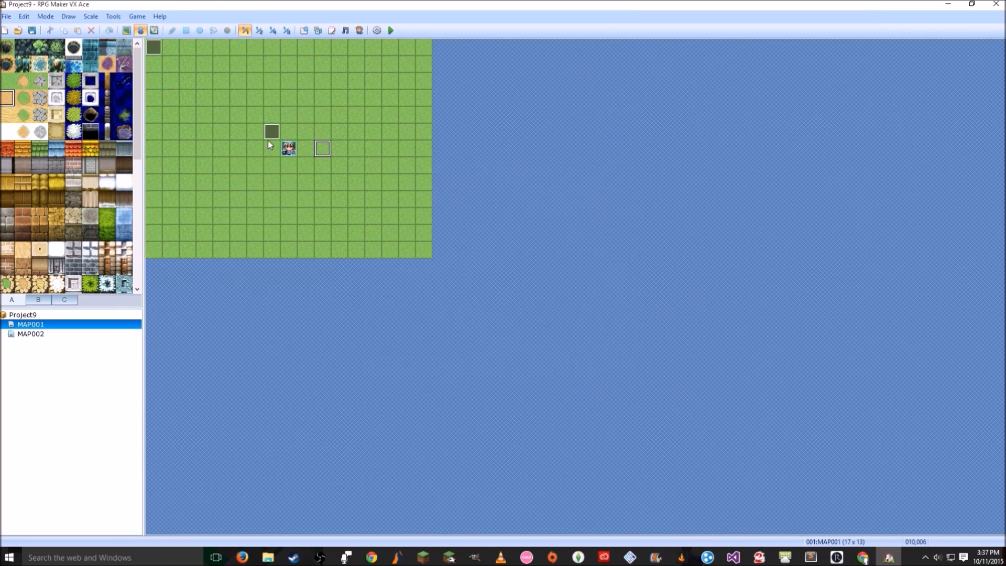
# - Switch to map editing mode and open the map properties of MAP001
pyautogui.click(126, 30)
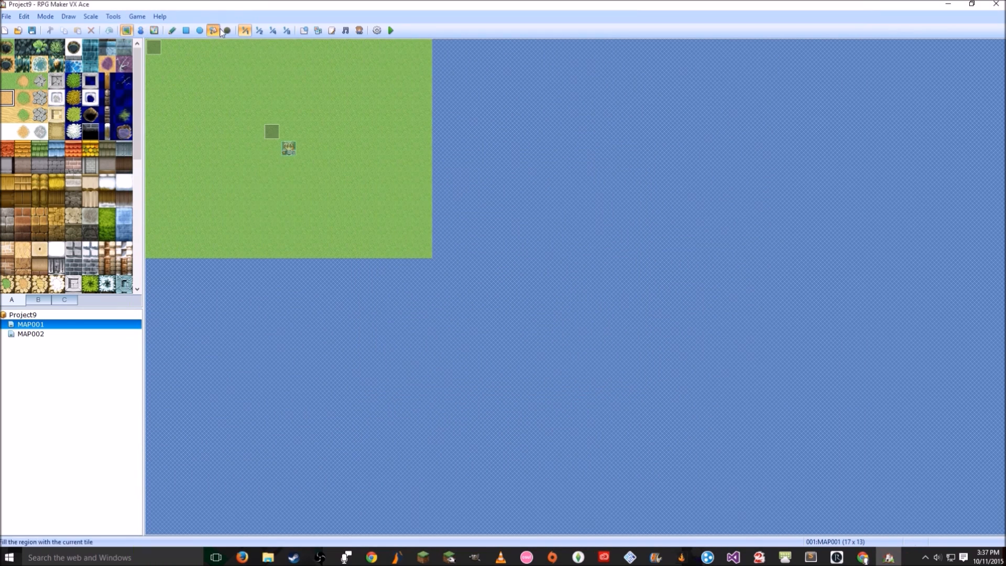
pyautogui.rightClick(90, 326)
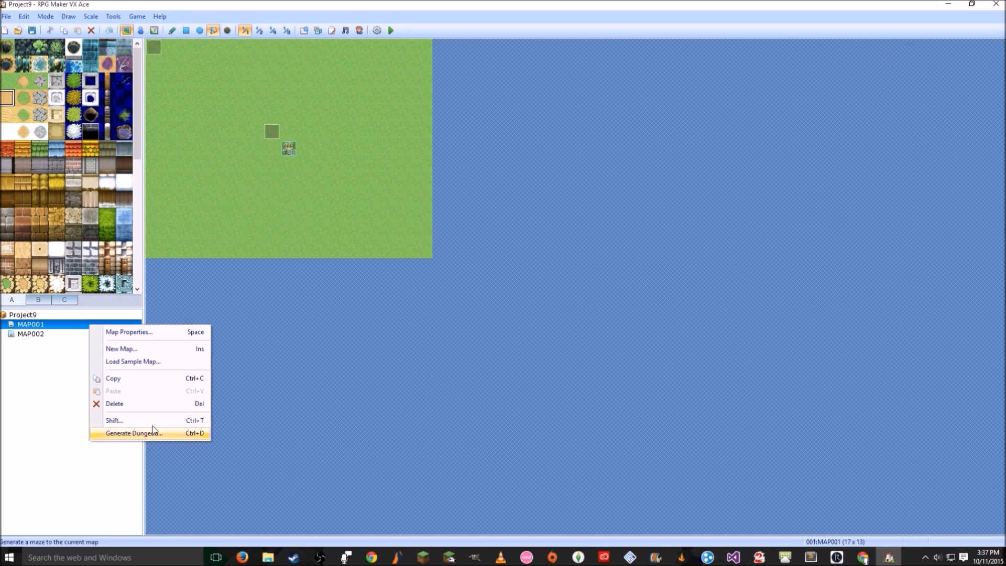
pyautogui.click(154, 334)
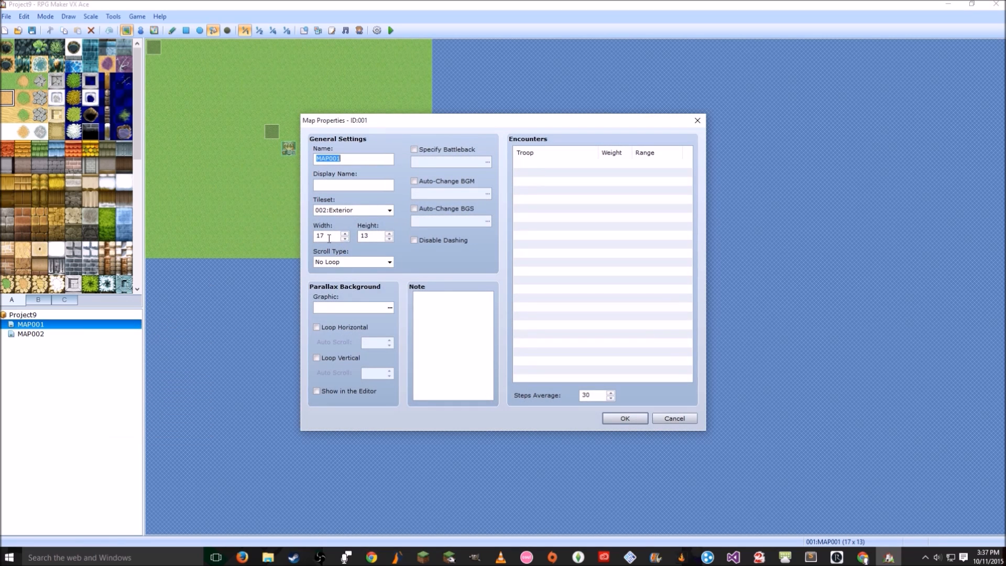
# - Resize MAP001 to a width of 27 and a height of 23, and fill the added area with grass
pyautogui.moveTo(333, 237); pyautogui.dragTo(316, 239)
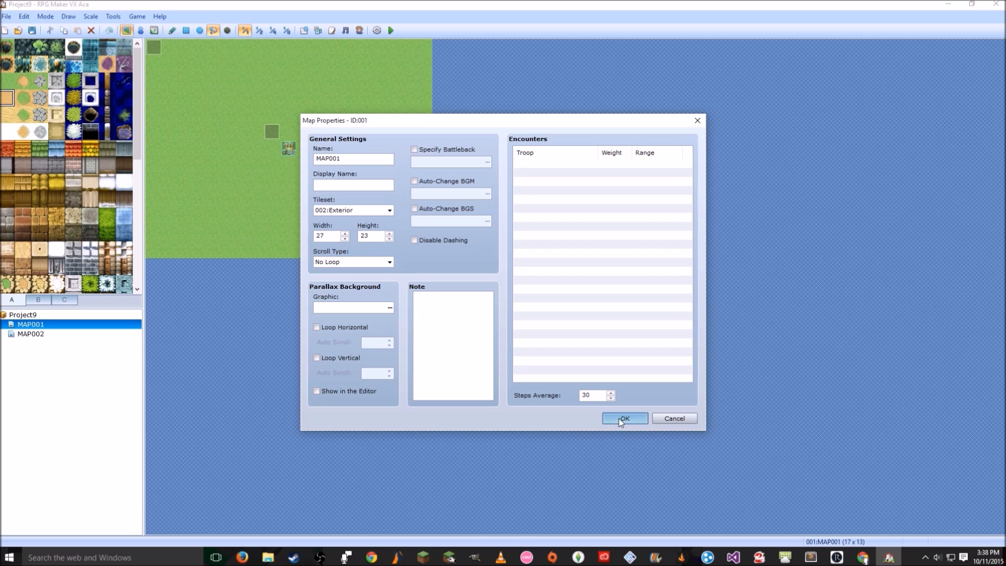
pyautogui.click(619, 419)
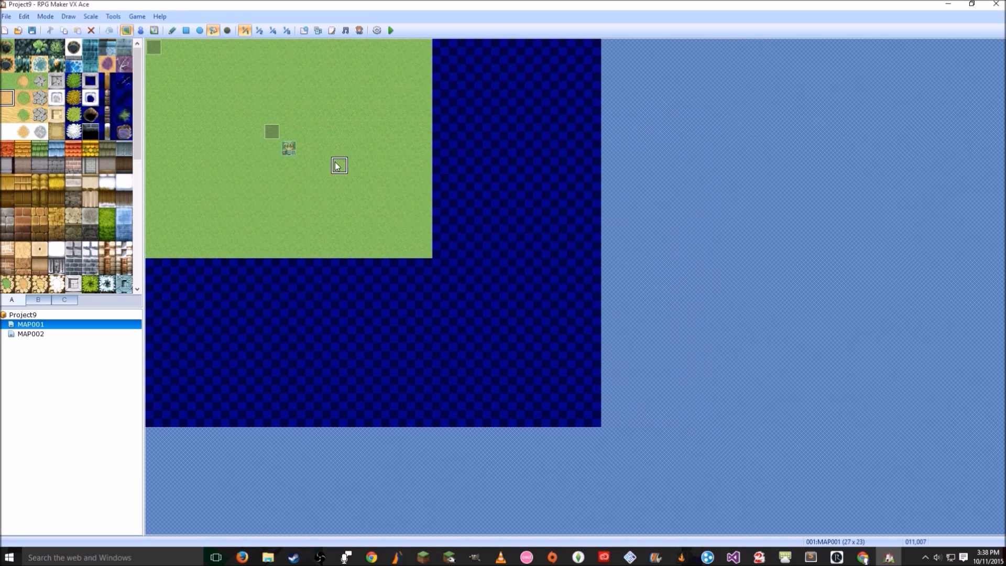
pyautogui.click(522, 176)
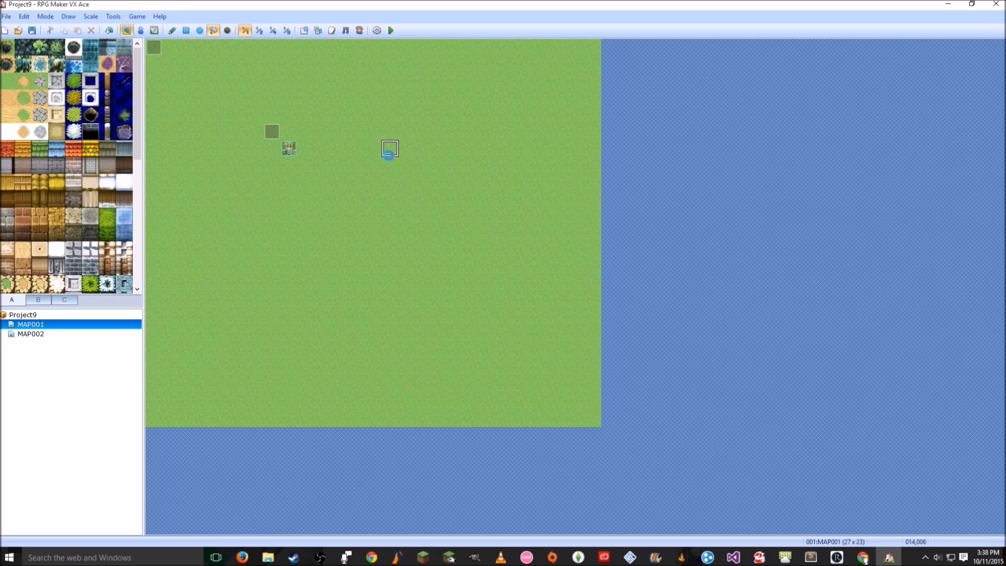
# - Playtest a new game and walk the character around the enlarged map to check how the cloud overlay follows the scrolling
pyautogui.click(392, 31)
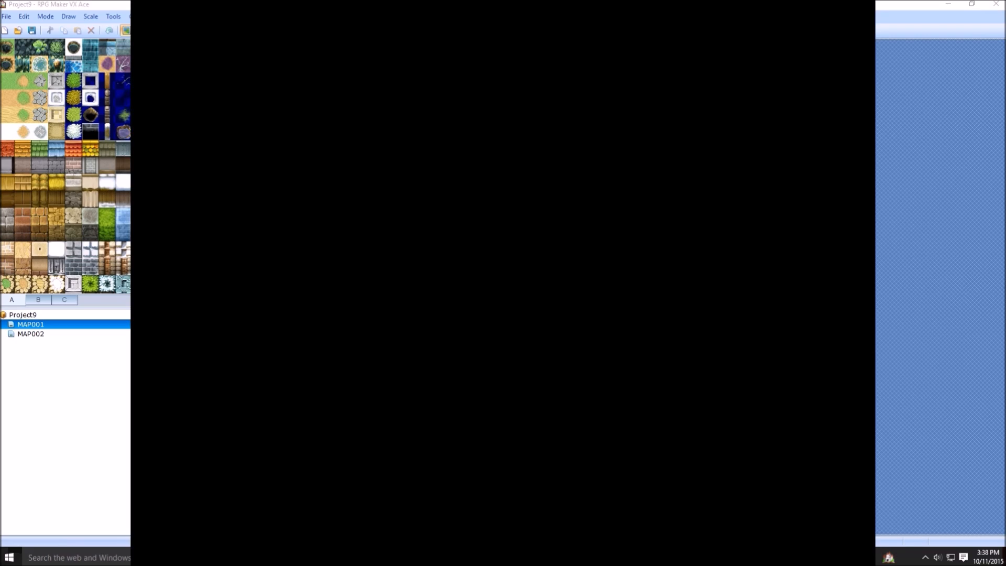
pyautogui.press('Return')
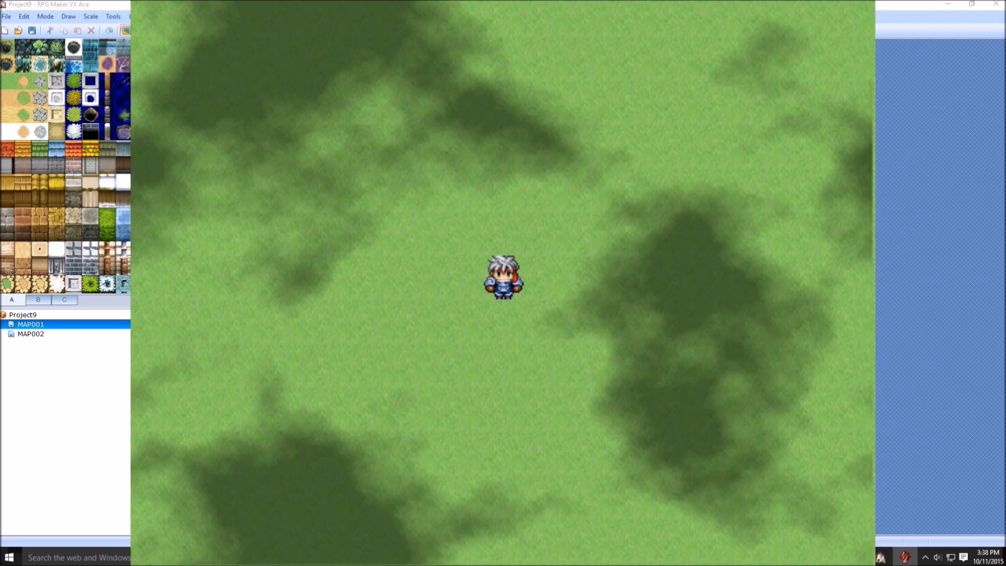
pyautogui.press('Right')
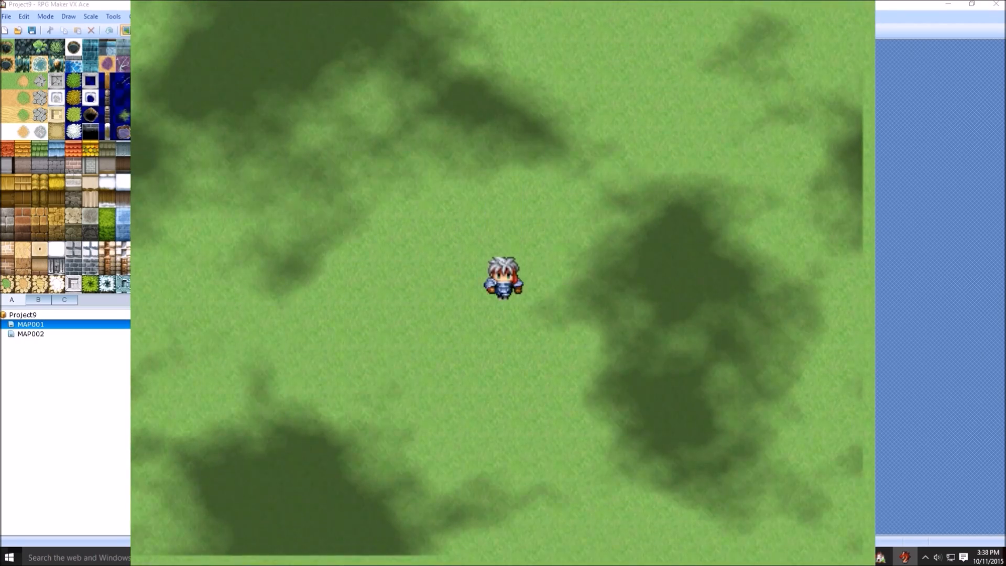
pyautogui.press('Up')
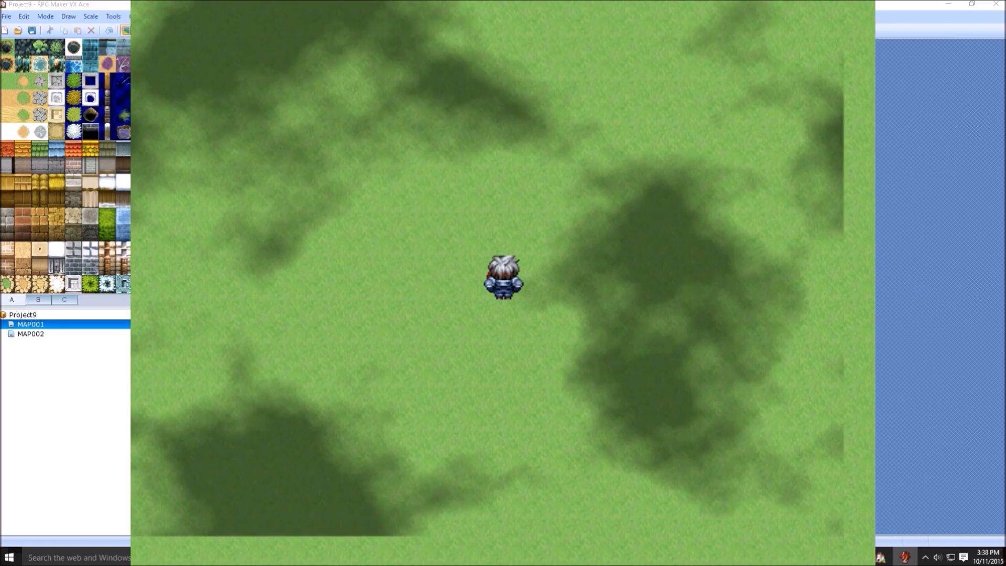
pyautogui.press('Up')
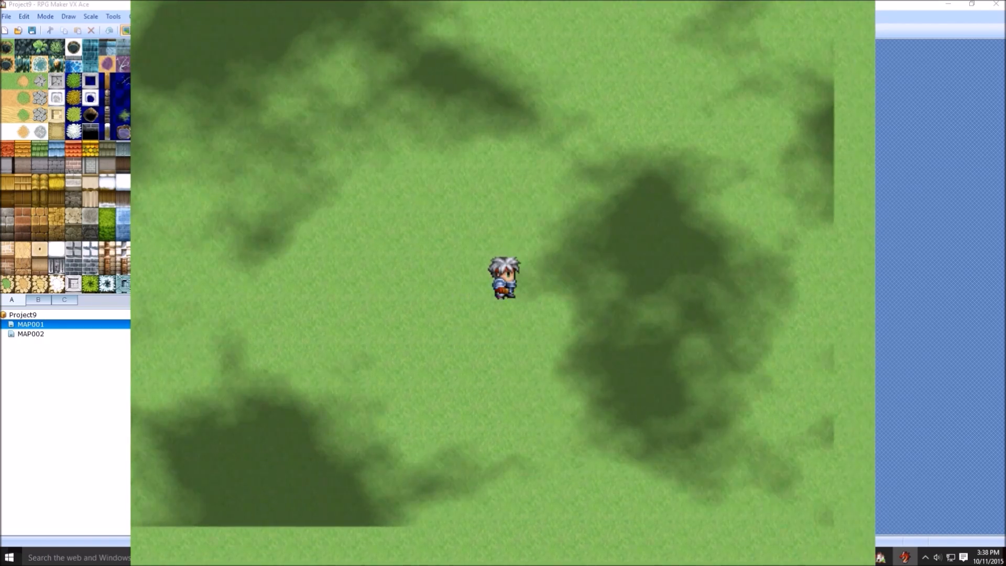
pyautogui.press('Right')
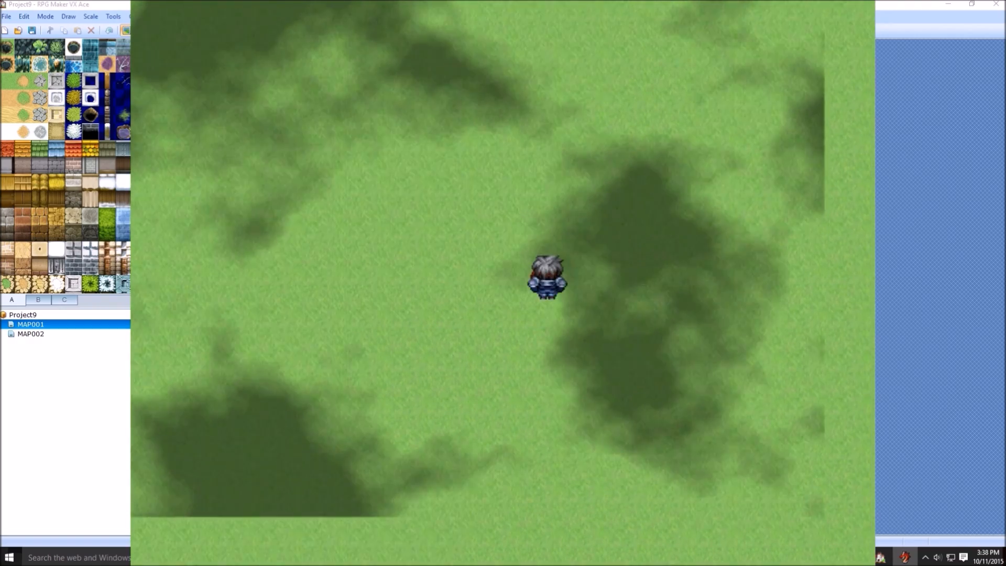
pyautogui.press('Up')
pyautogui.press('Right')
pyautogui.press('Up')
pyautogui.press('Right')
pyautogui.press('Up')
pyautogui.press('Left')
pyautogui.press('Down')
pyautogui.press('Down')
pyautogui.press('Left')
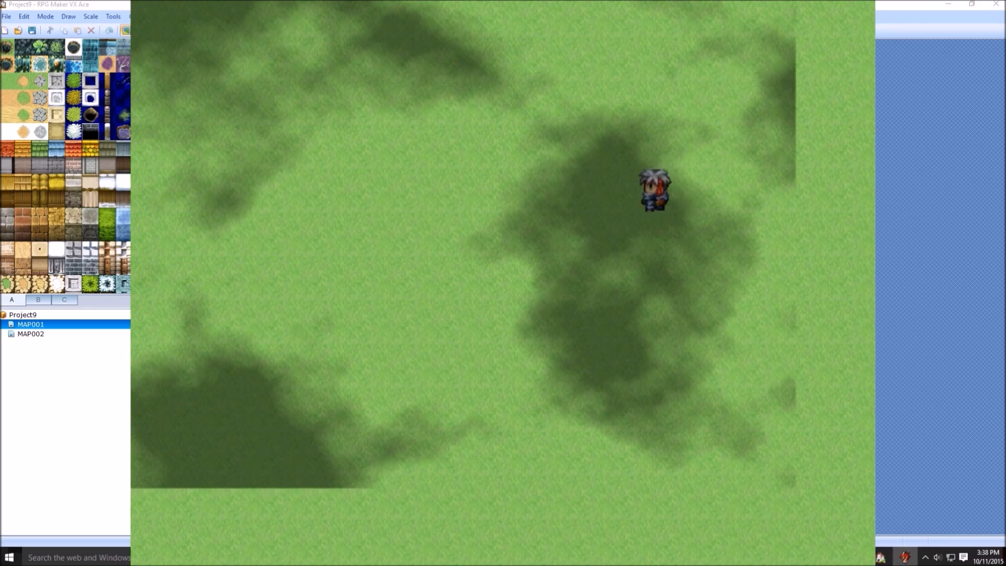
pyautogui.press('Down')
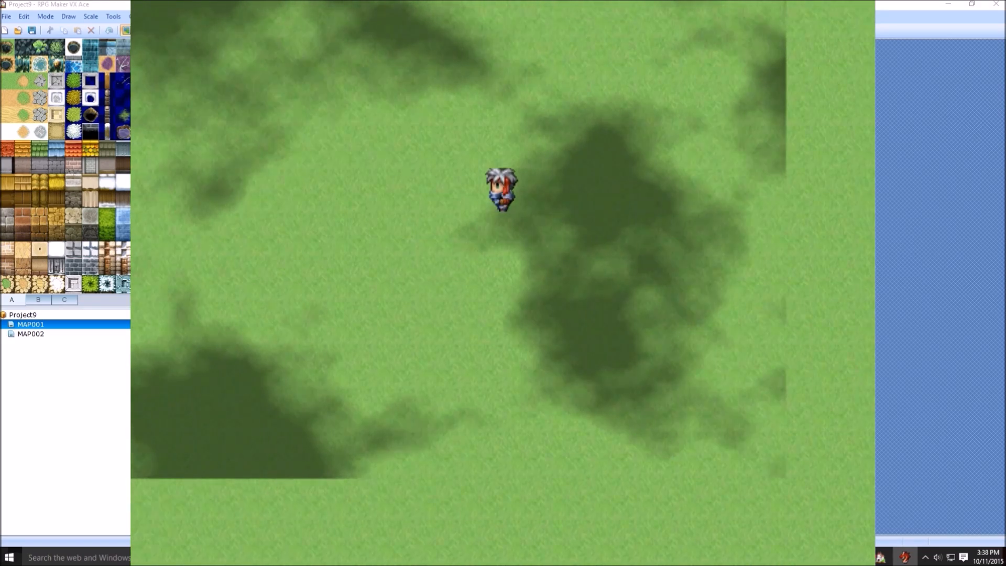
pyautogui.press('Left')
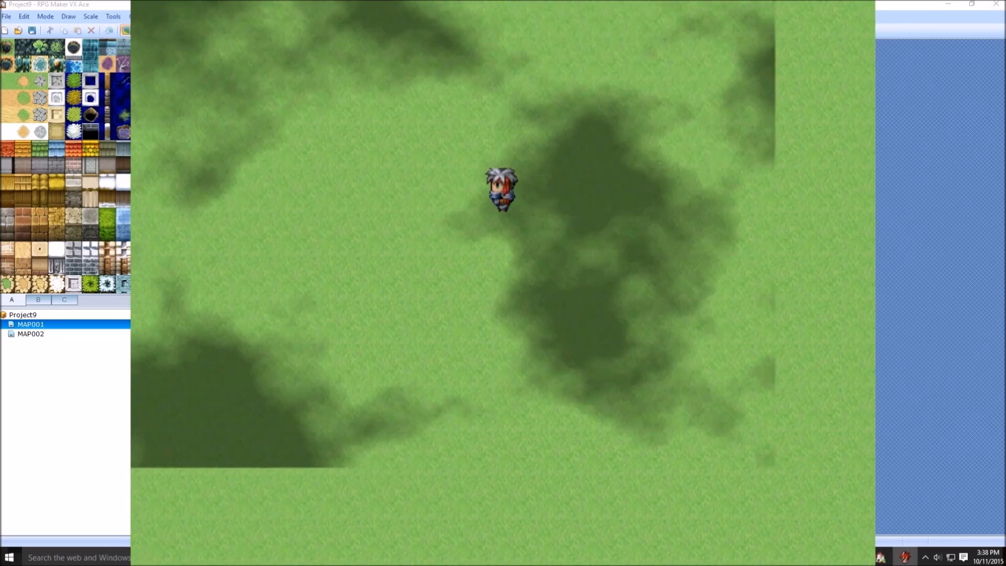
pyautogui.press('Down')
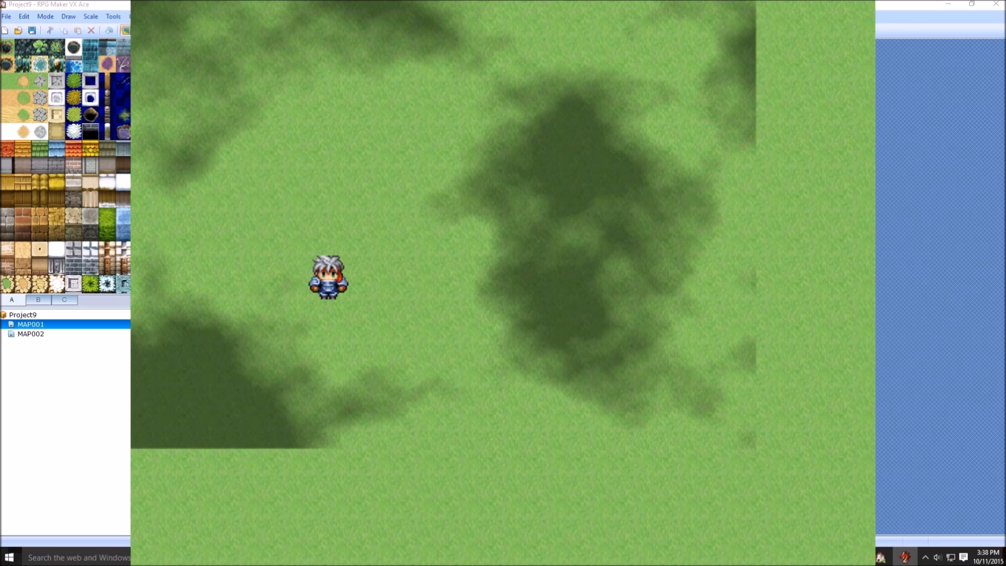
pyautogui.press('Down')
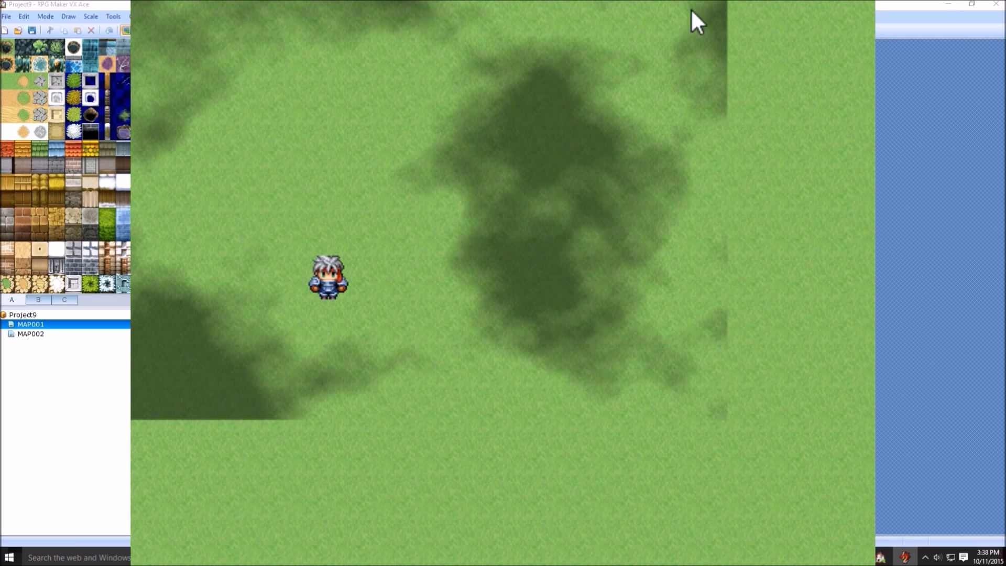
pyautogui.click(859, 1)
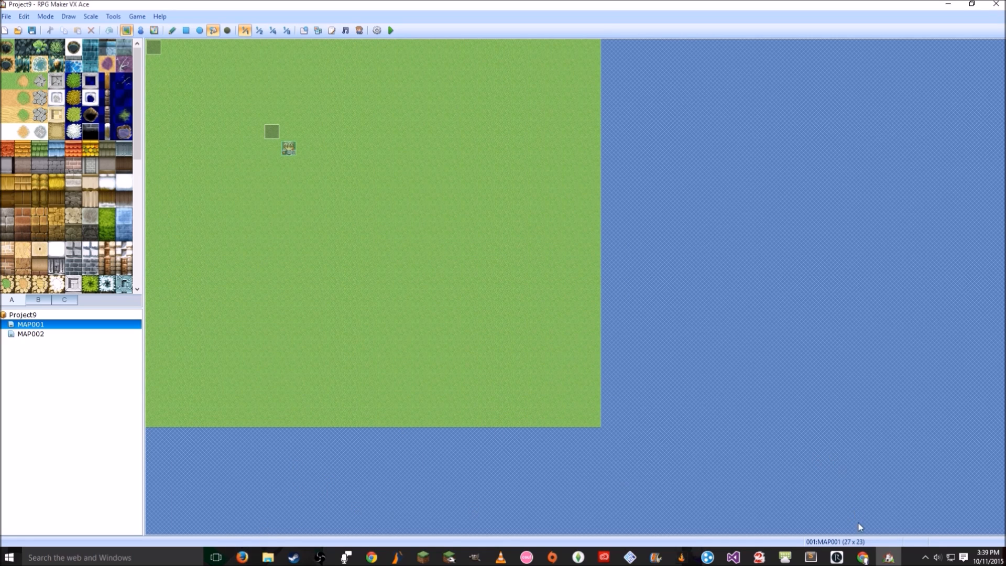
# - Copy the whole Fixed Pictures script from the forum page in the browser and return to RPG Maker VX Ace
pyautogui.click(863, 557)
pyautogui.click(73, 4)
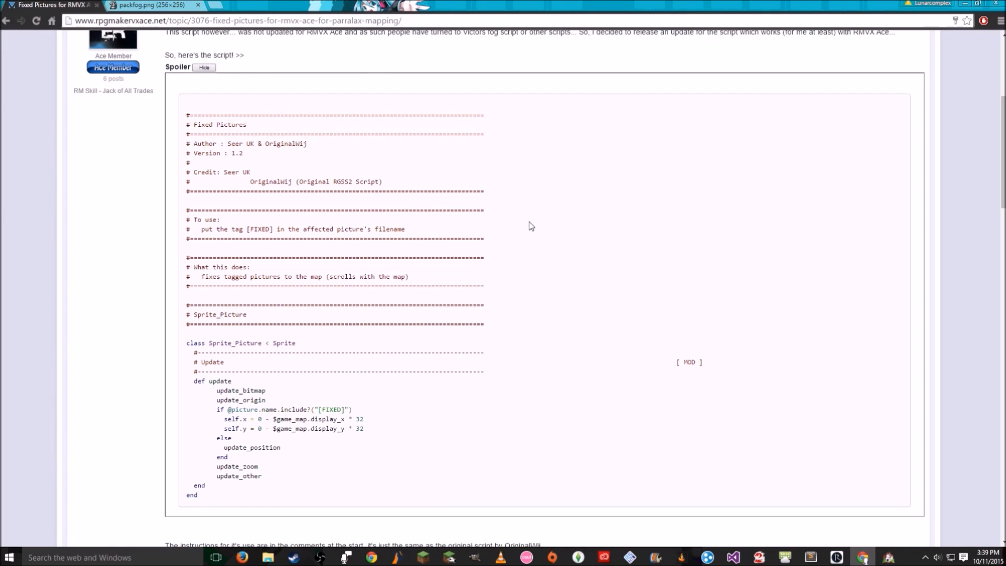
pyautogui.moveTo(188, 118); pyautogui.dragTo(395, 498)
pyautogui.hotkey('ctrl', 'c')
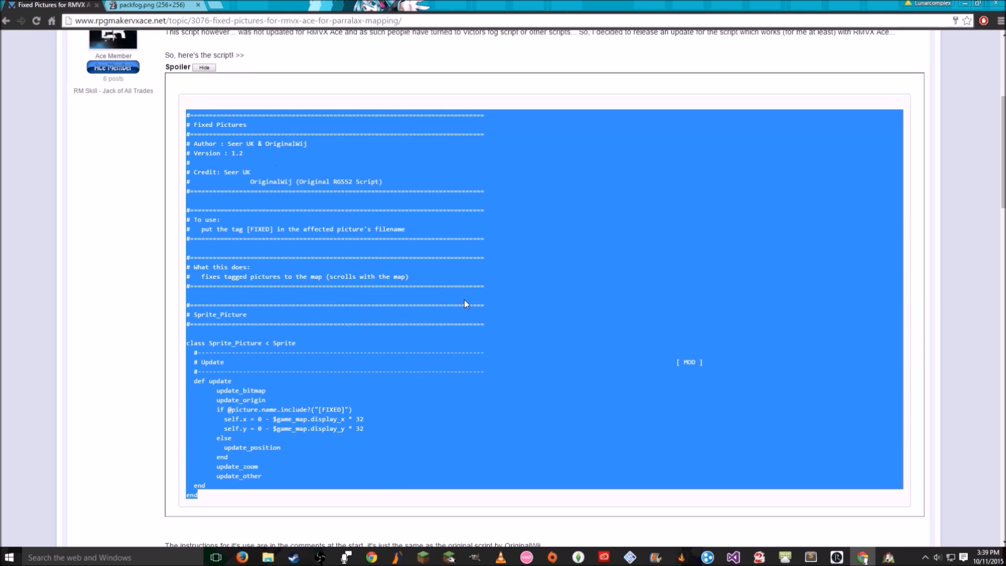
pyautogui.click(502, 163)
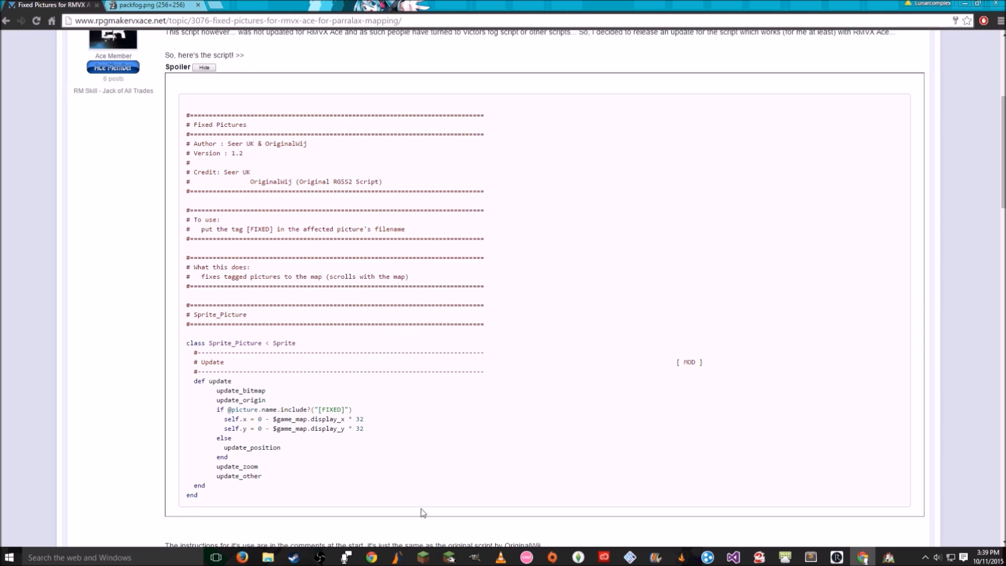
pyautogui.click(889, 557)
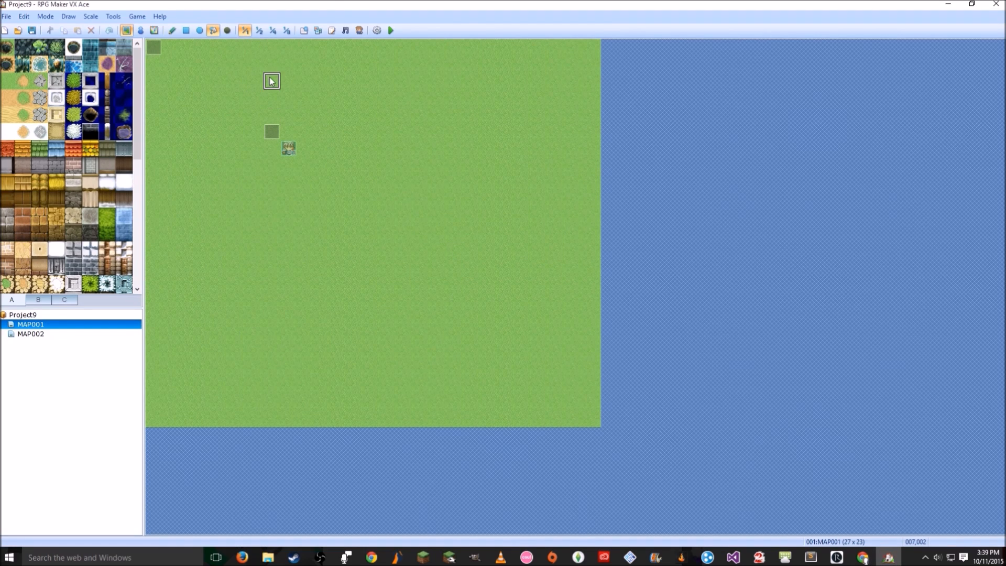
pyautogui.click(333, 31)
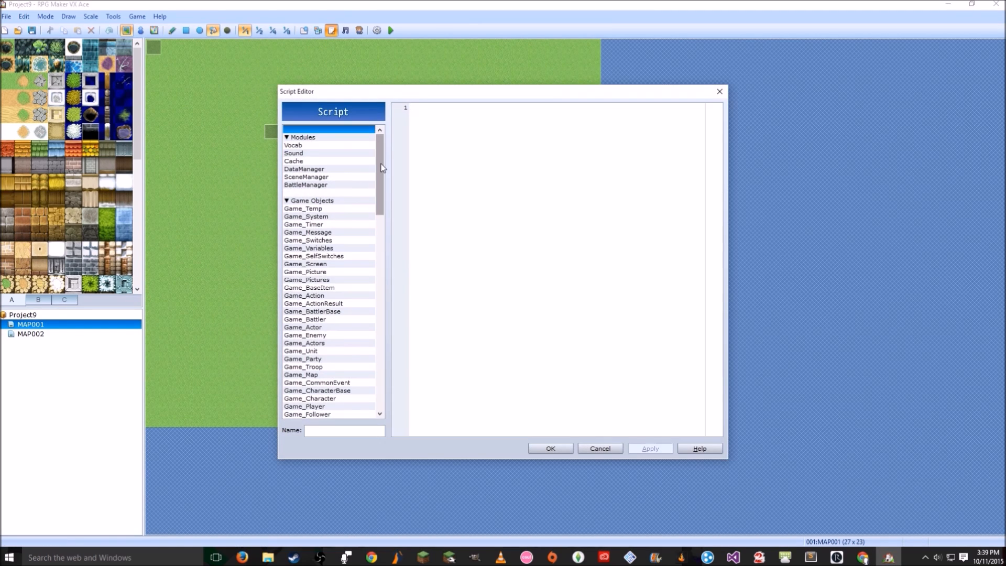
pyautogui.moveTo(381, 167); pyautogui.dragTo(381, 397)
pyautogui.click(336, 383)
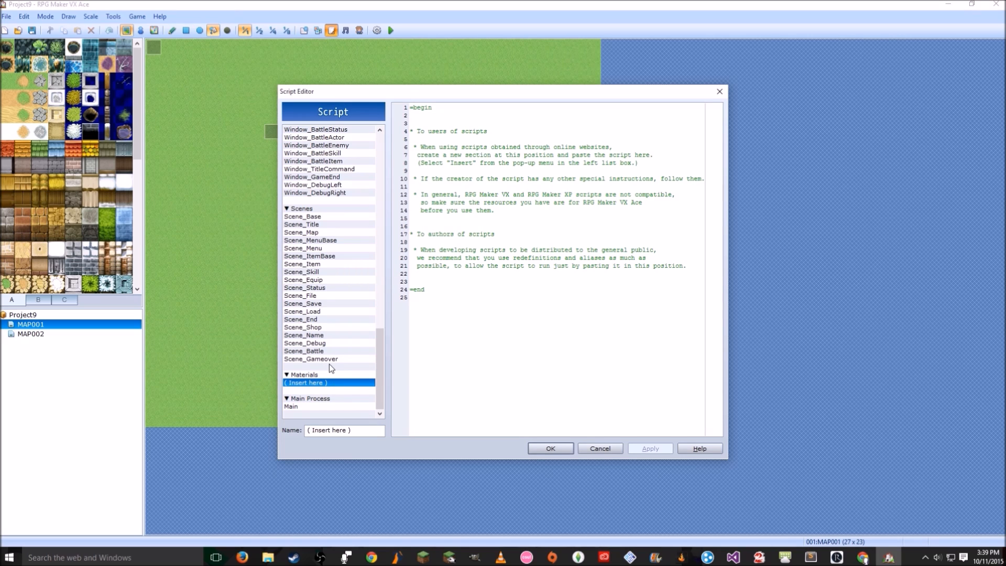
pyautogui.press('Delete')
pyautogui.press('Delete')
pyautogui.press('Delete')
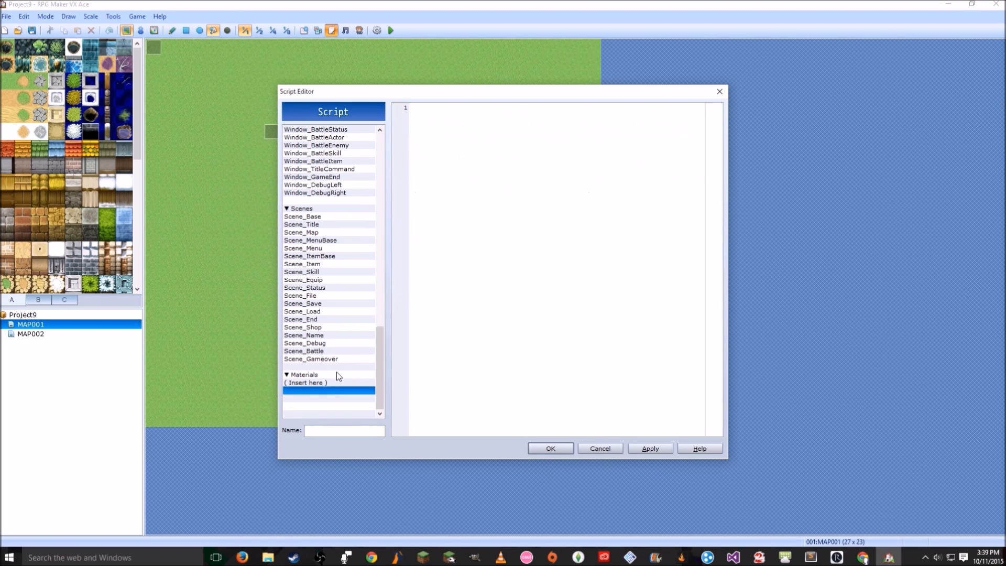
pyautogui.click(587, 450)
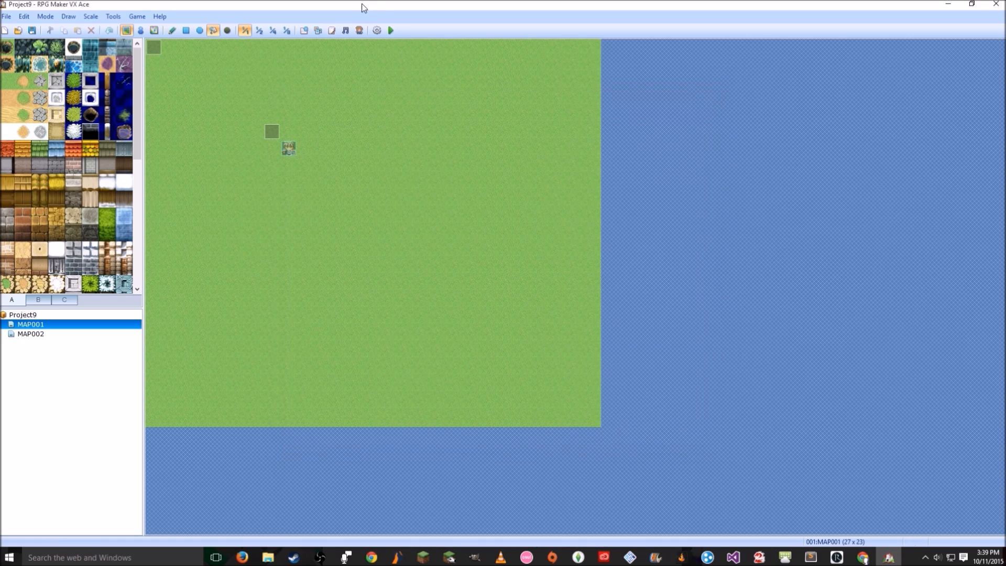
# - Add several blank script entries below "( Insert here )" in the Materials section of the Script Editor
pyautogui.click(333, 30)
pyautogui.click(325, 391)
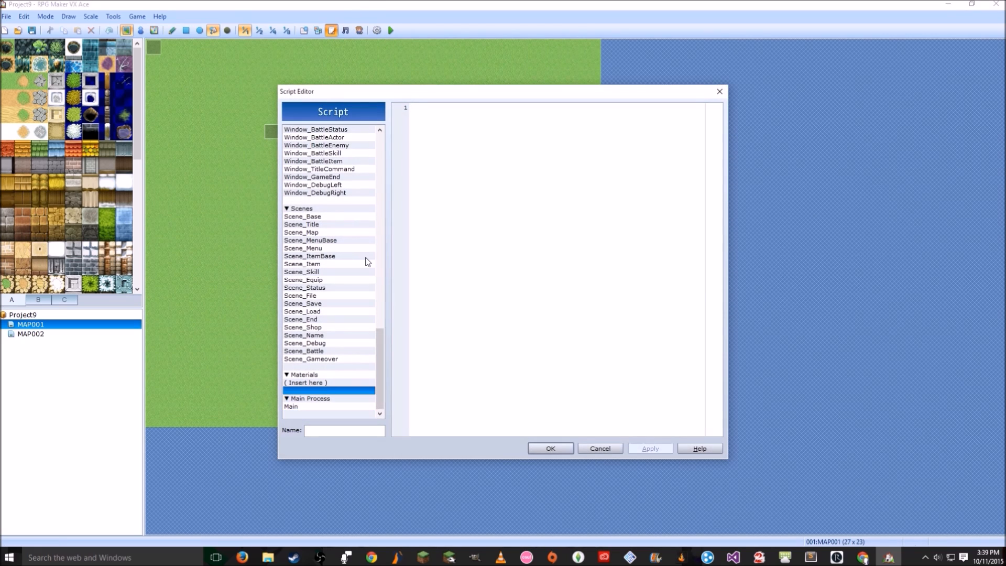
pyautogui.press('Insert')
pyautogui.press('Insert')
pyautogui.press('Insert')
pyautogui.press('Insert')
pyautogui.scroll(-2, 319, 355)
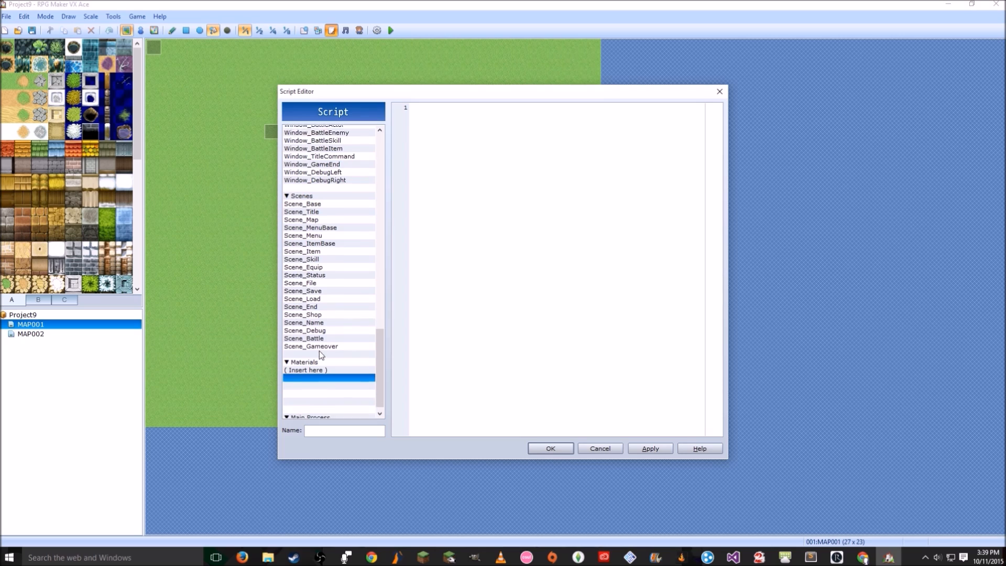
# - Paste the copied script into a blank Materials entry, name it "Fixed Pictures" and save the script changes
pyautogui.click(347, 366)
pyautogui.click(481, 393)
pyautogui.hotkey('ctrl', 'v')
pyautogui.click(359, 431)
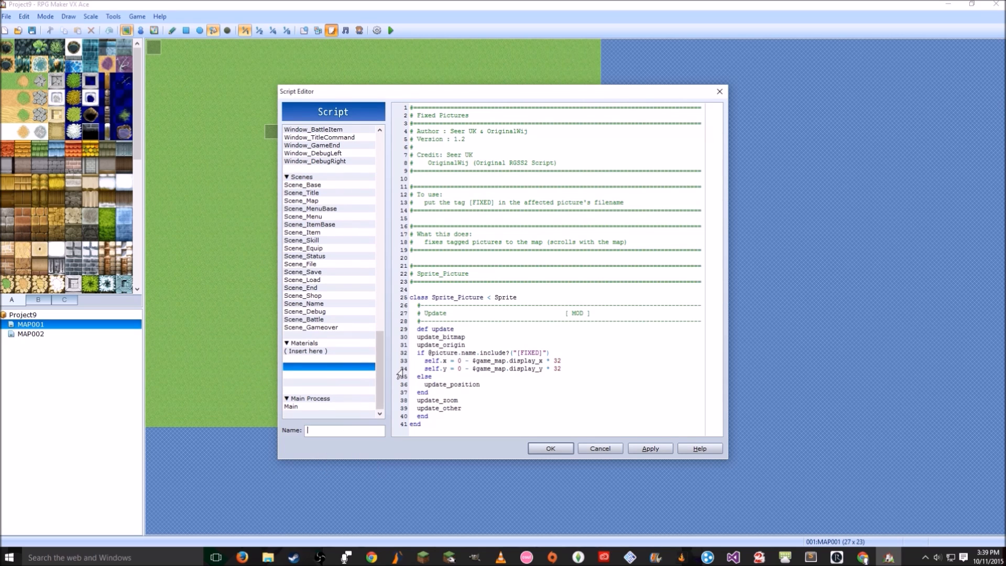
pyautogui.write('Fixed Pictures')
pyautogui.click(558, 449)
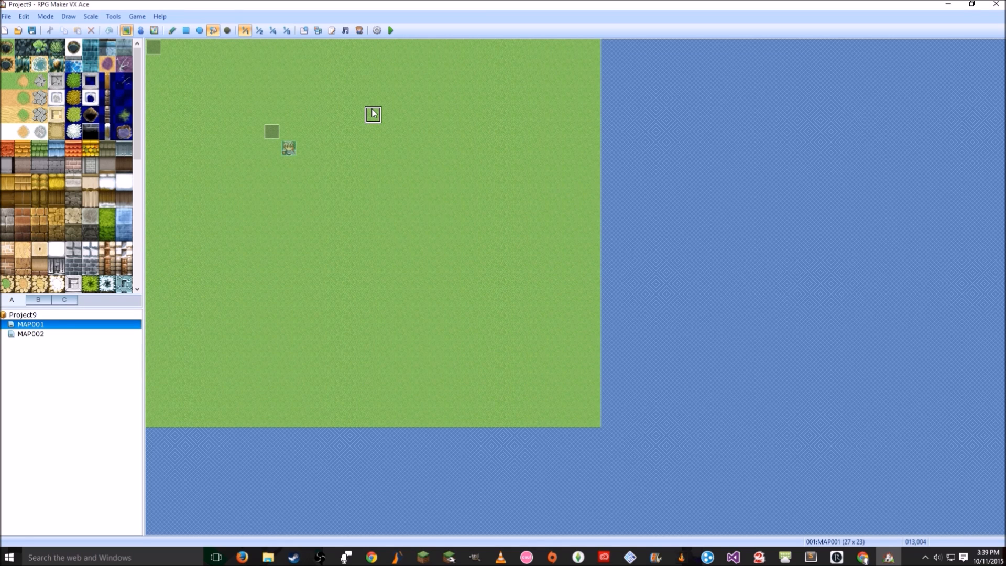
# - Playtest a new game and walk the character up and sideways to check whether the clouds stay fixed to the map
pyautogui.click(396, 30)
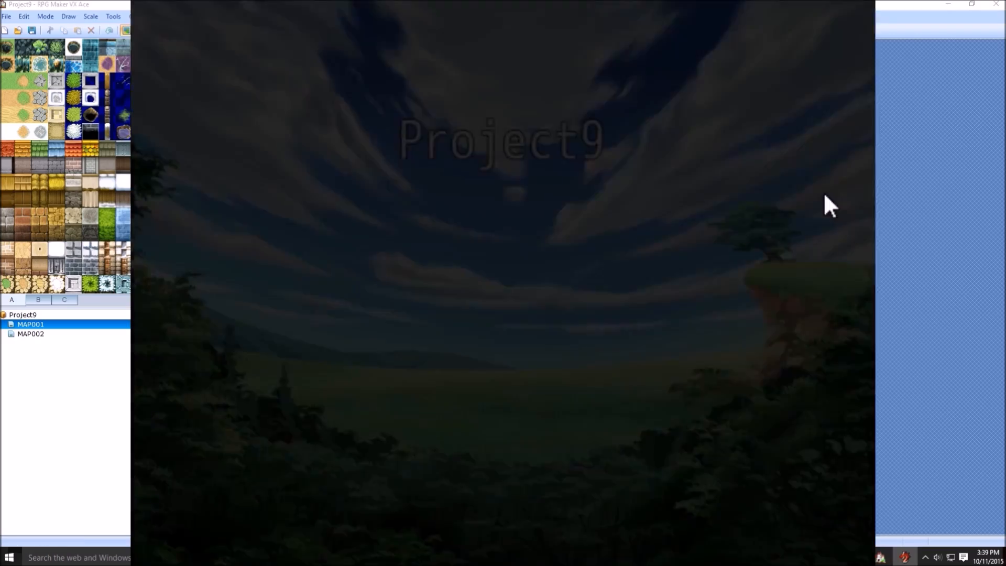
pyautogui.press('Return')
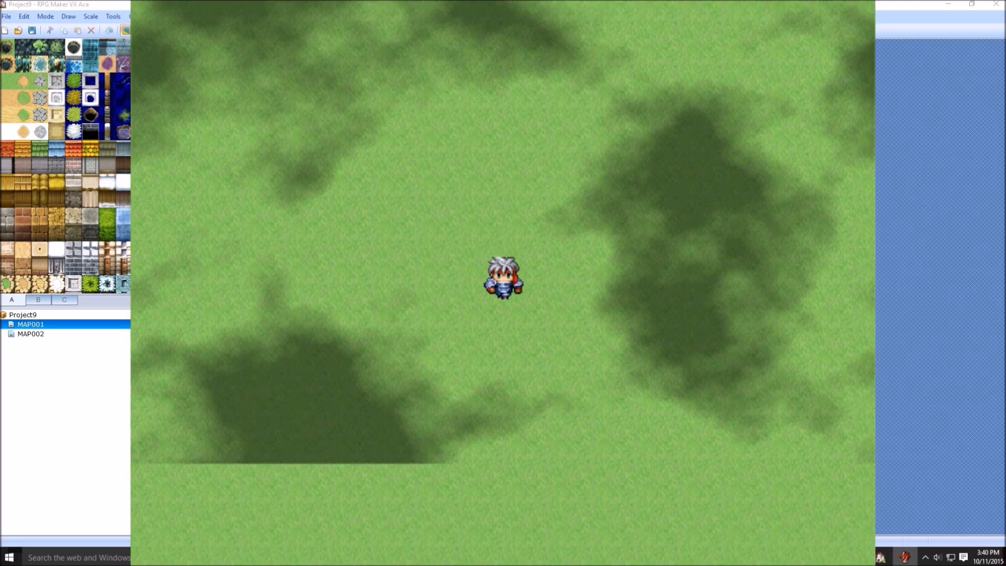
pyautogui.press('Up')
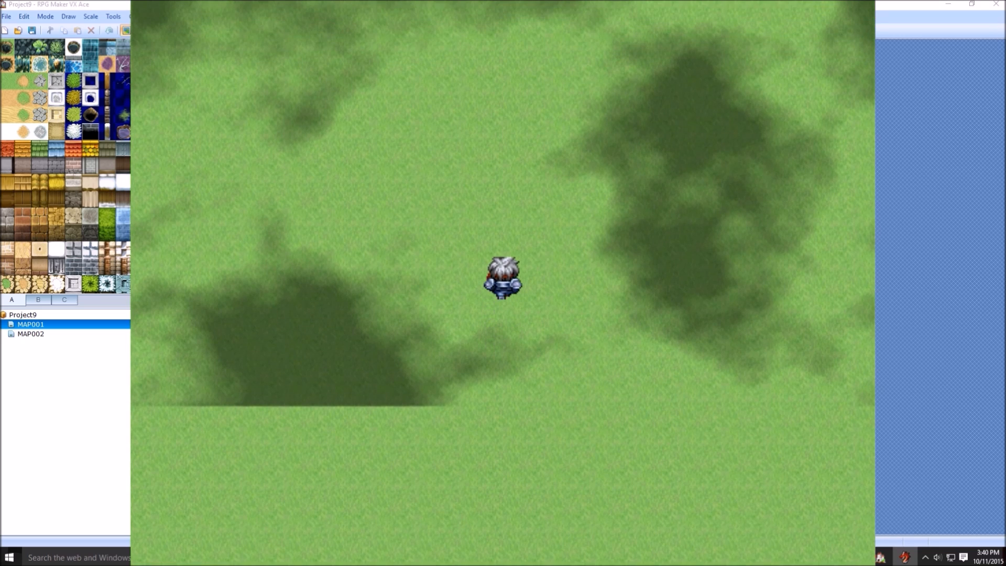
pyautogui.press('Left')
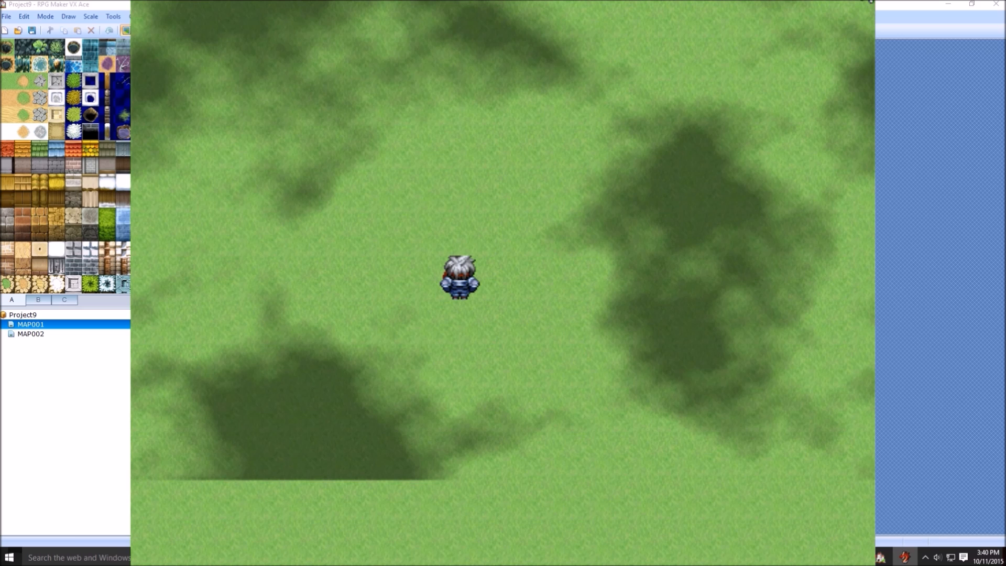
pyautogui.click(869, 1)
# - Review the Fixed Pictures script and the CloudX and CloudY variable commands in the DisplayClouds common event
pyautogui.click(328, 31)
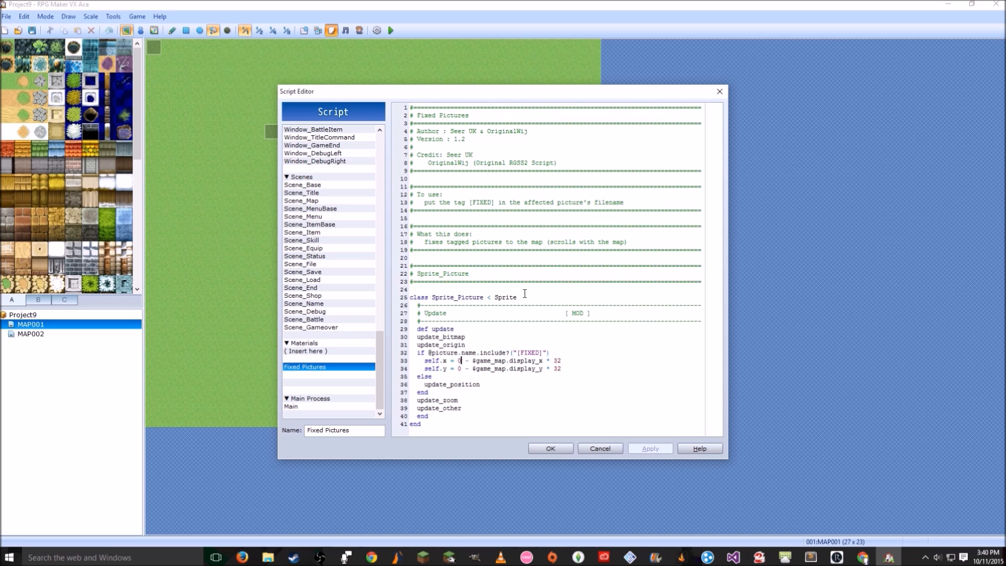
pyautogui.click(600, 449)
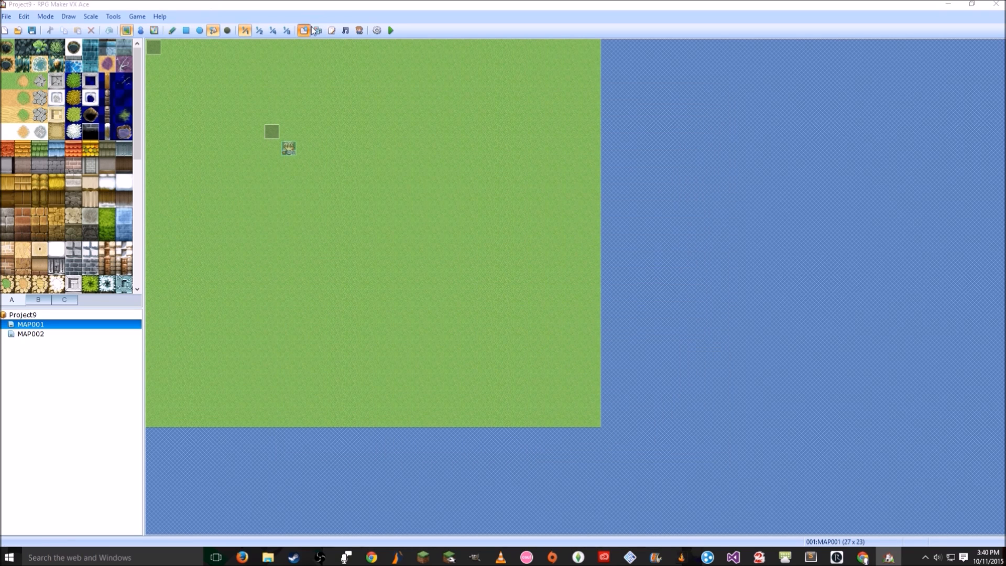
pyautogui.click(304, 30)
pyautogui.click(498, 195)
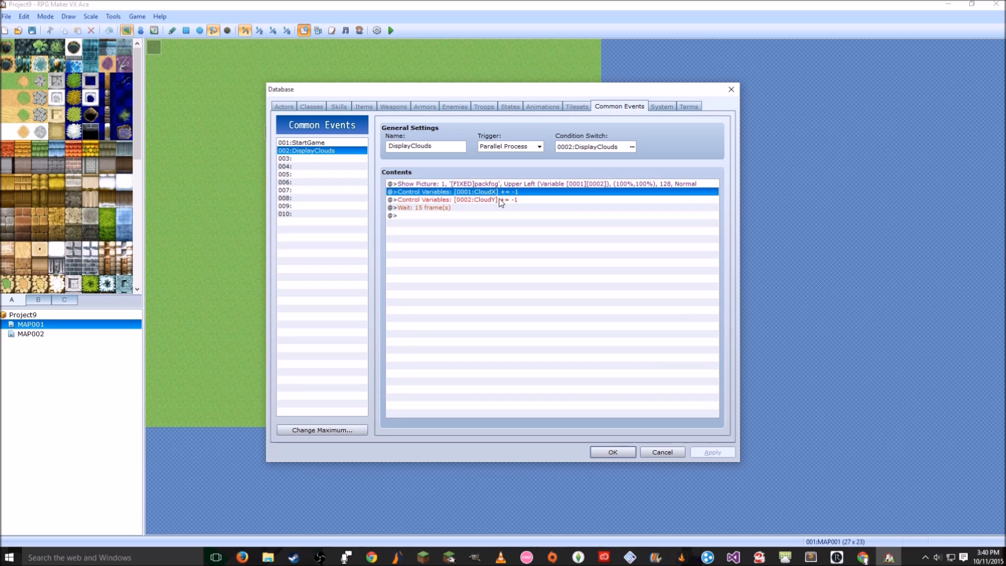
pyautogui.click(499, 199)
pyautogui.click(624, 449)
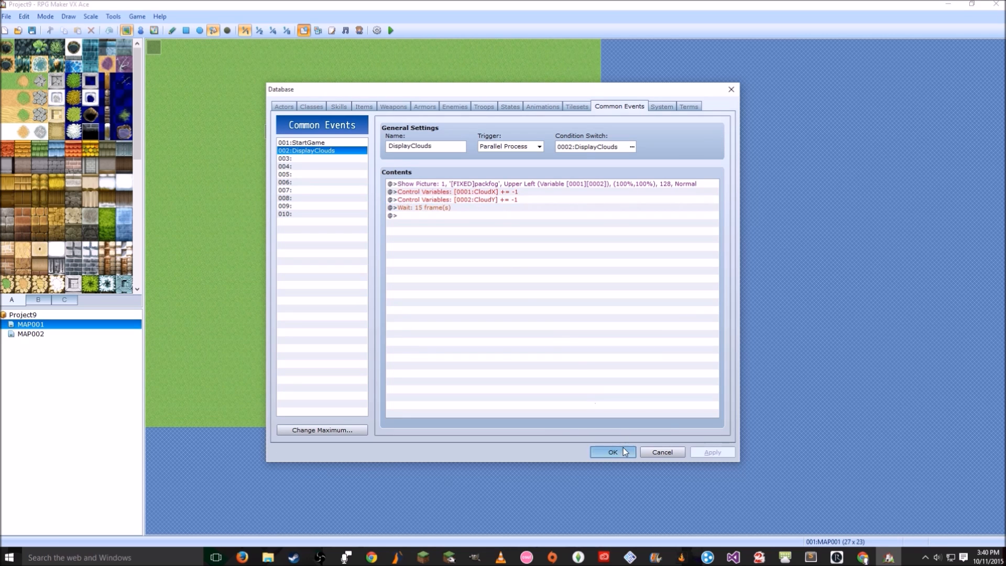
# - In the Fixed Pictures script, replace the 0 in the self.x line with $game_variables[1]
pyautogui.click(332, 31)
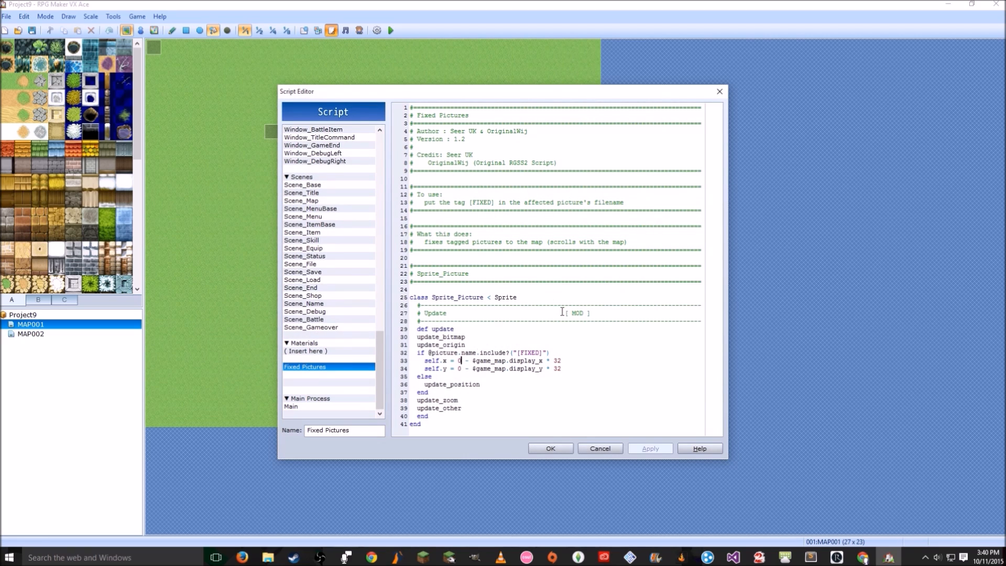
pyautogui.press('BackSpace')
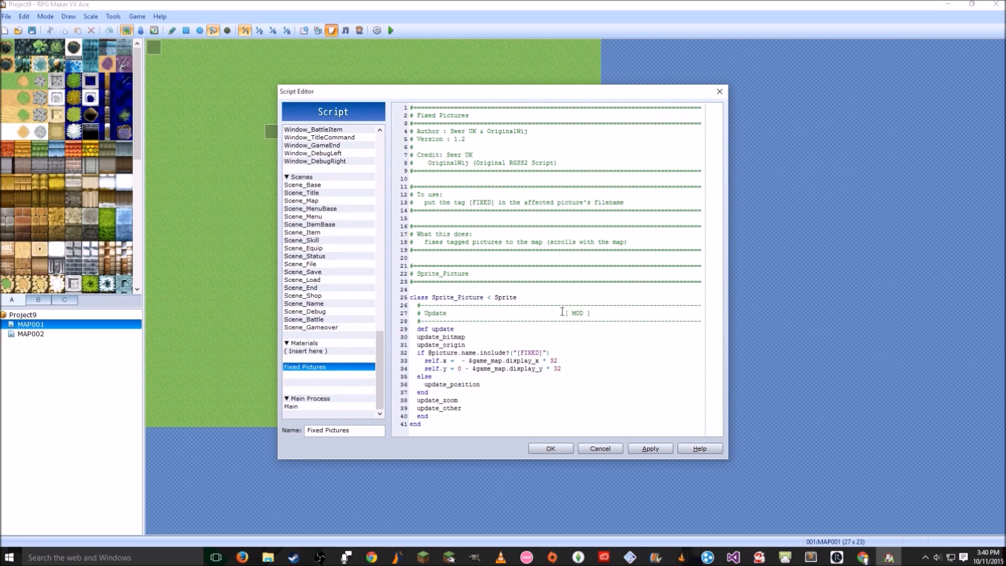
pyautogui.write('$game_variable')
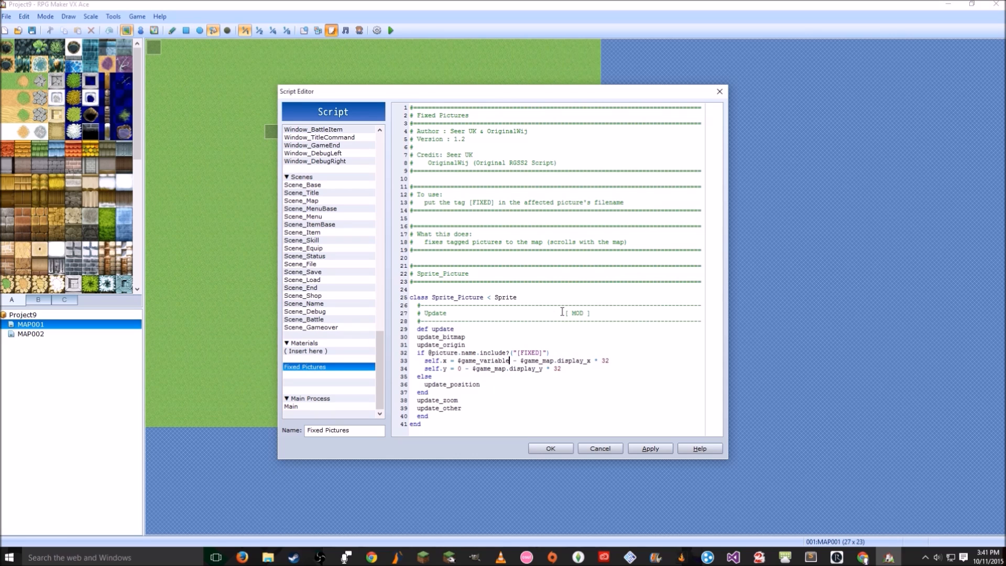
pyautogui.write('s[1')
# - Reuse the variable expression in the self.y line as $game_variables[2] in place of the 0, and save the script changes
pyautogui.moveTo(524, 361); pyautogui.dragTo(458, 362)
pyautogui.hotkey('ctrl', 'c')
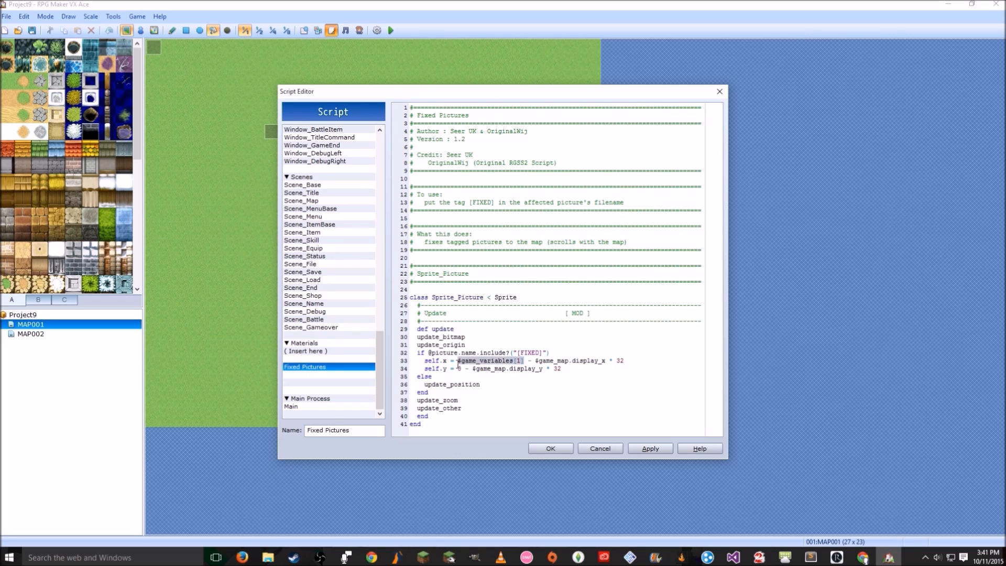
pyautogui.click(461, 369)
pyautogui.press('BackSpace')
pyautogui.hotkey('ctrl', 'v')
pyautogui.press('Left')
pyautogui.press('BackSpace')
pyautogui.write('2')
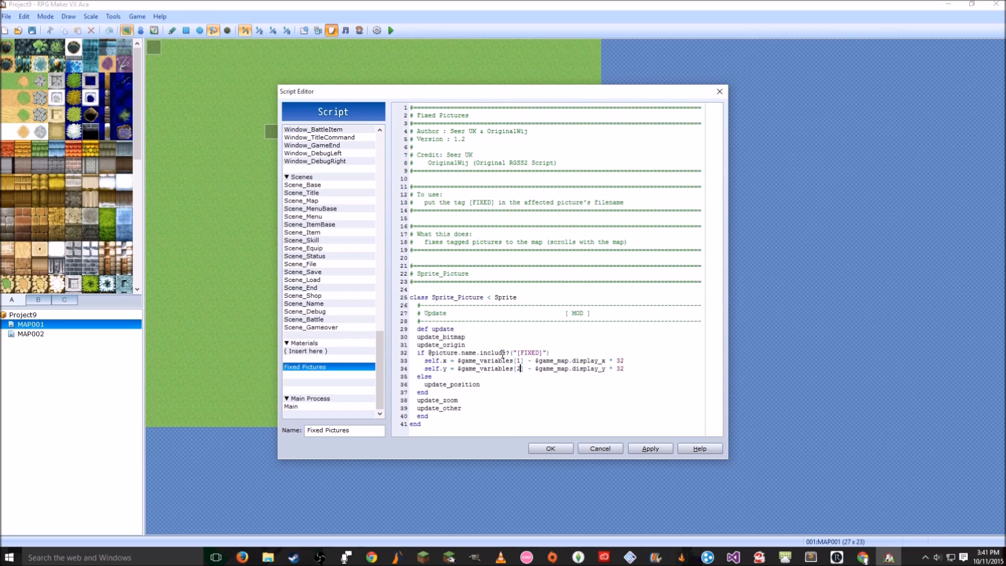
pyautogui.click(551, 448)
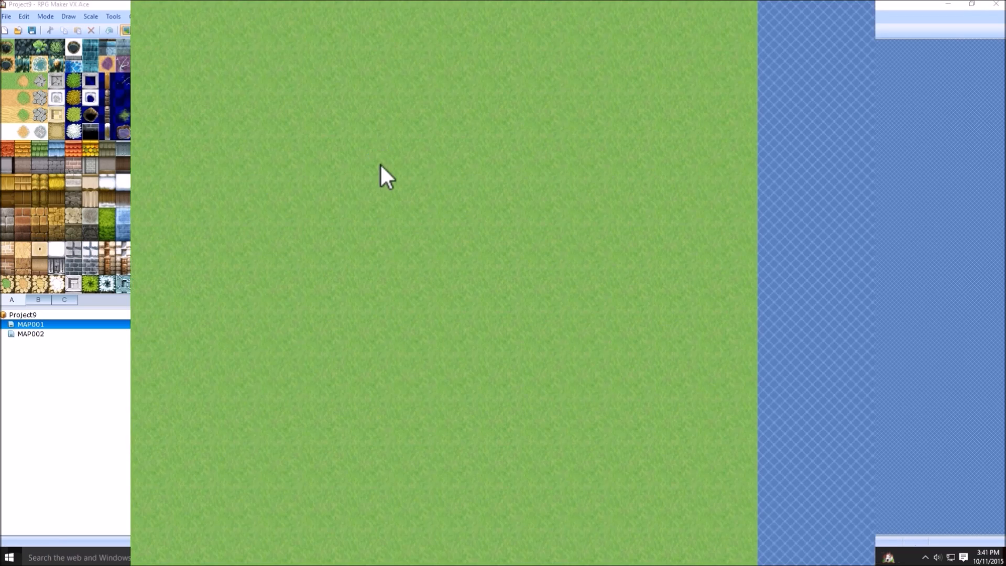
# - Restart the playtest, walk the character upward to check how the clouds move with the map, and close the game
pyautogui.press('F12')
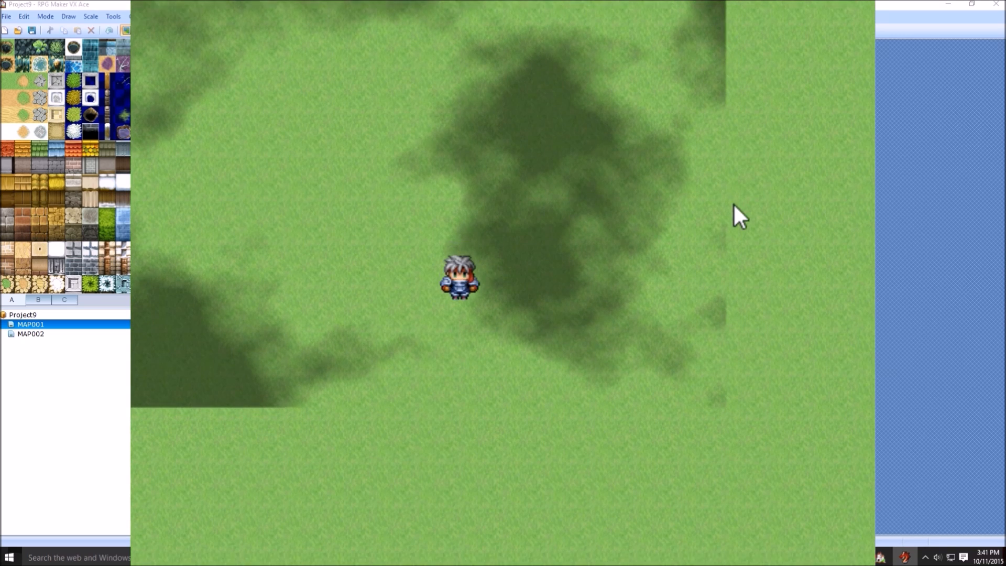
pyautogui.press('Up')
pyautogui.press('Up')
pyautogui.press('Up')
pyautogui.press('Up')
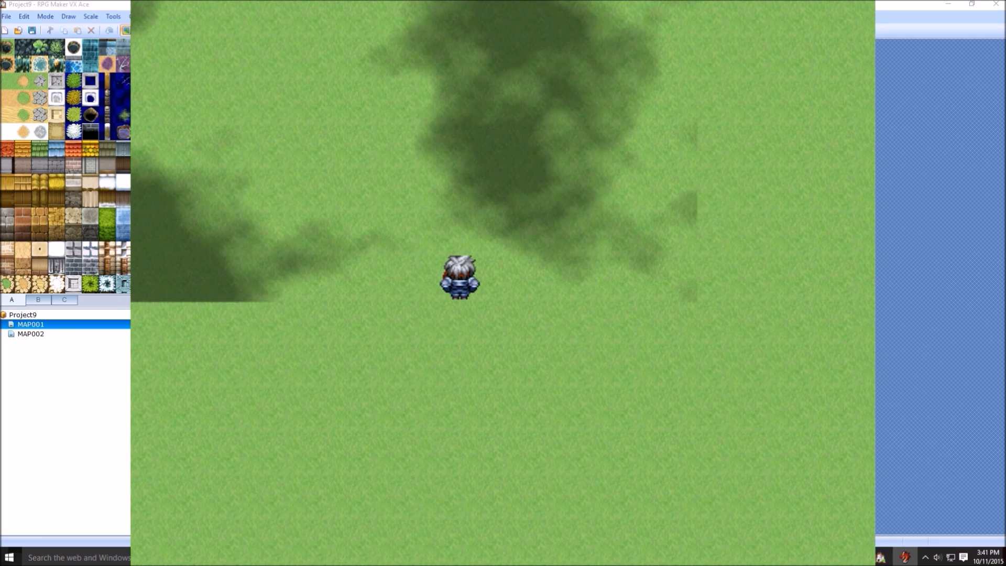
pyautogui.hotkey('alt', 'Return')
pyautogui.hotkey('alt', 'F4')
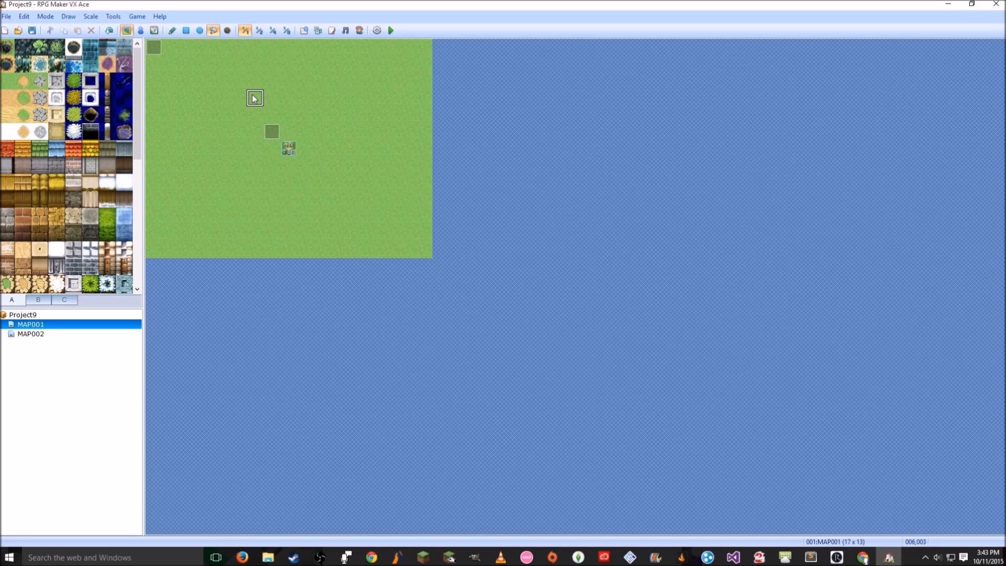
pyautogui.click(306, 32)
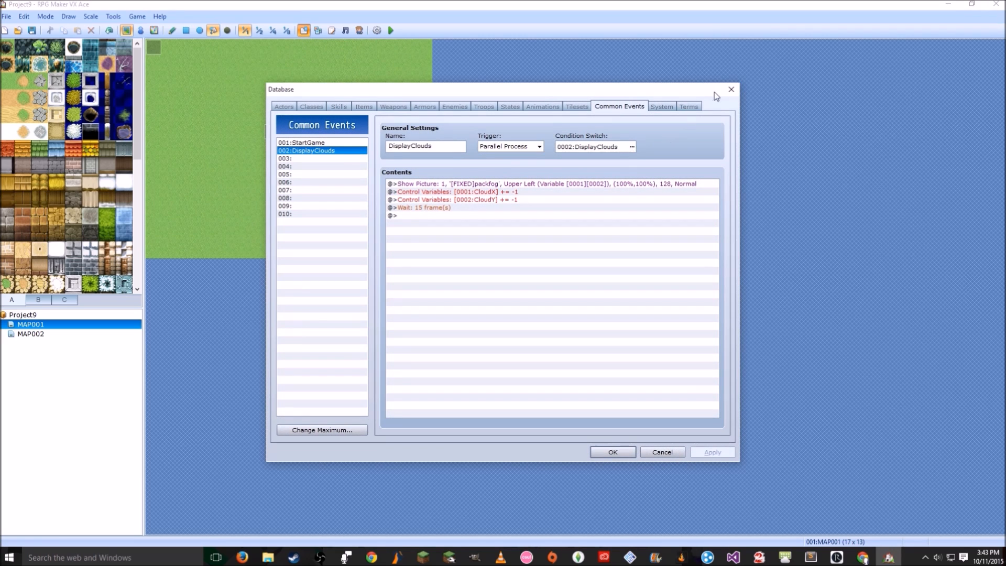
pyautogui.click(731, 90)
pyautogui.click(268, 557)
pyautogui.click(391, 330)
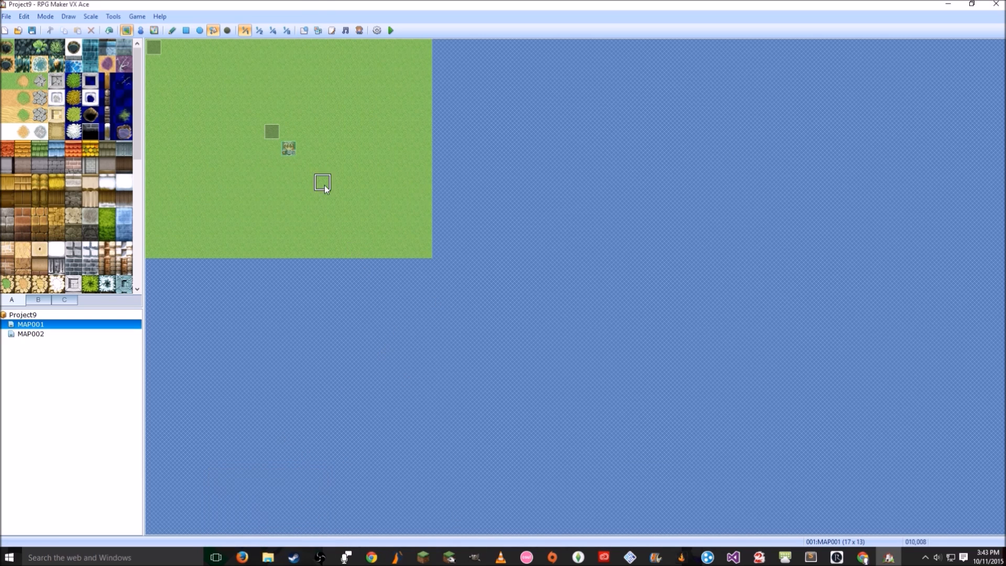
# - Preview the [FIXED]packfog picture from Graphics/Pictures in the Resource Manager
pyautogui.click(316, 30)
pyautogui.click(526, 180)
pyautogui.click(603, 212)
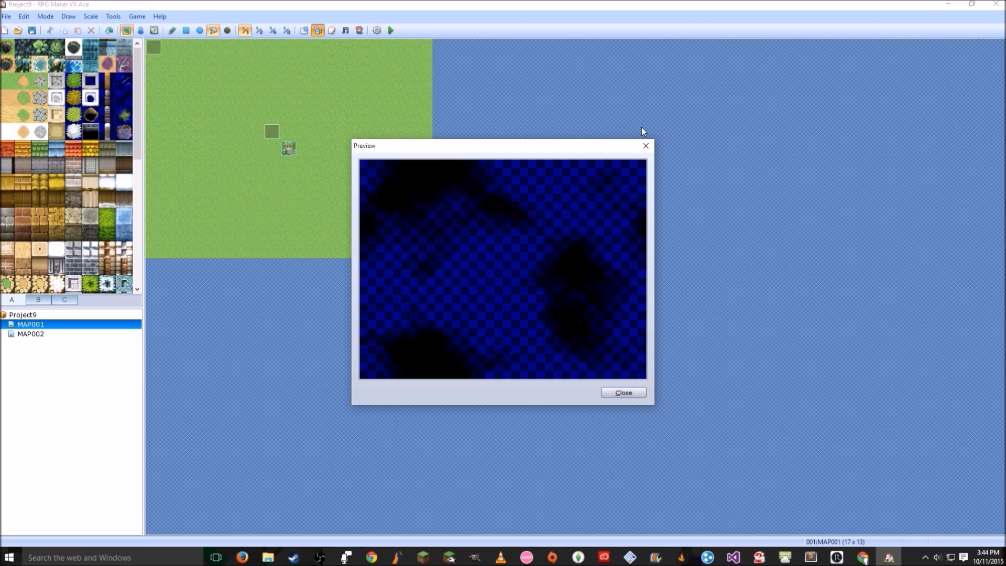
pyautogui.click(646, 146)
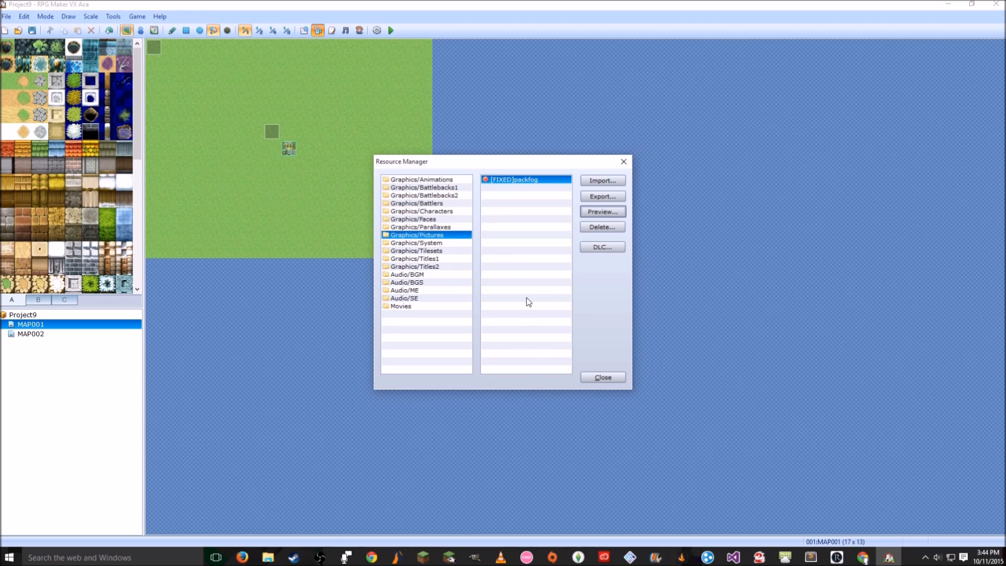
# - Switch to GIMP and open the image [FIXED]packfog.png
pyautogui.click(475, 557)
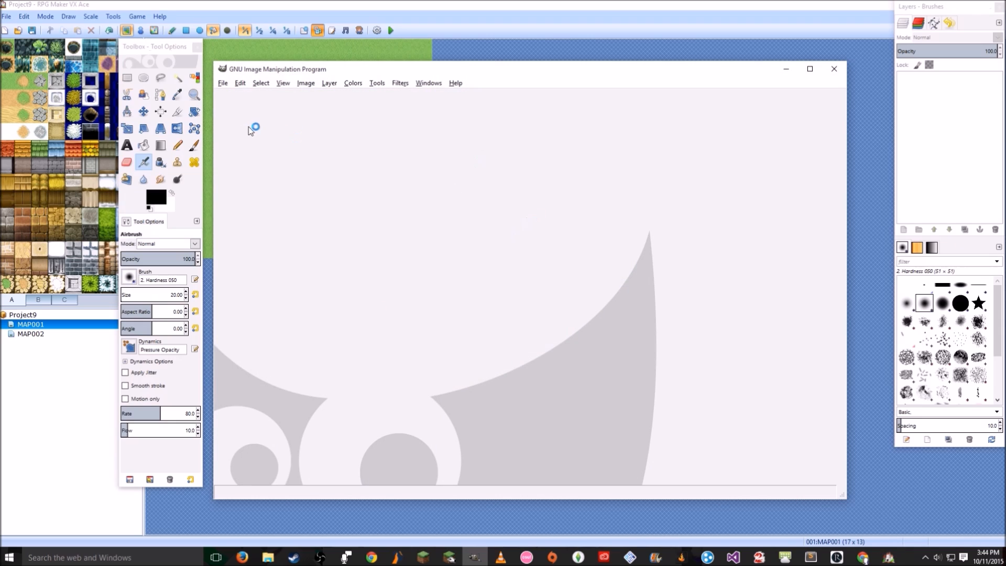
pyautogui.moveTo(507, 67)
pyautogui.mouseDown()
pyautogui.moveTo(518, 56)
pyautogui.moveTo(511, 62)
pyautogui.mouseUp()
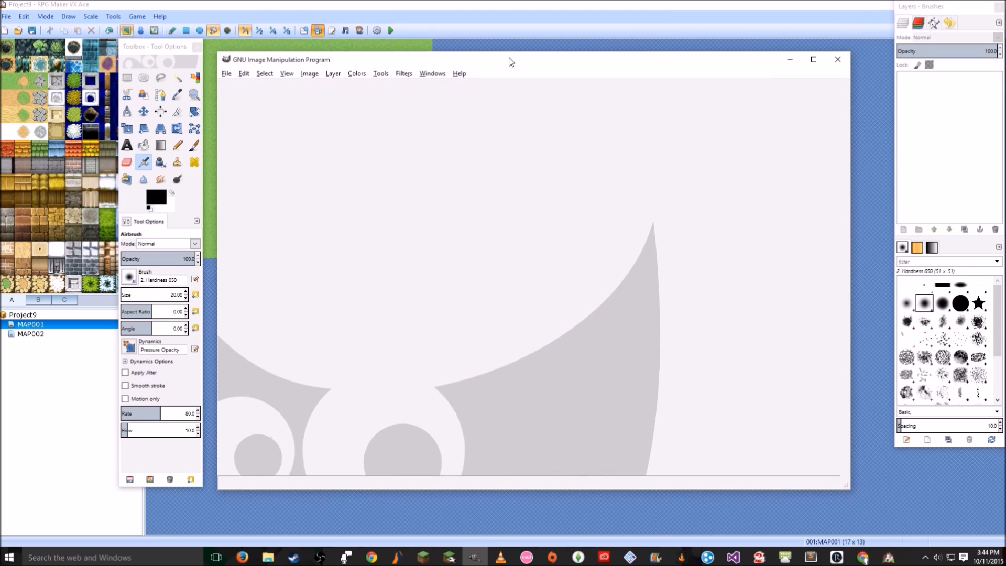
pyautogui.hotkey('ctrl', 'o')
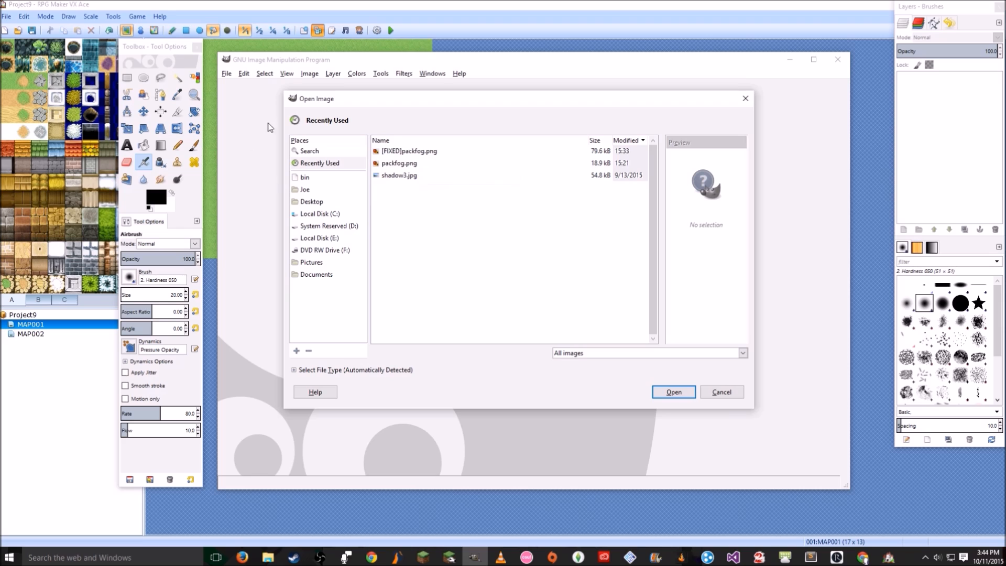
pyautogui.click(411, 151)
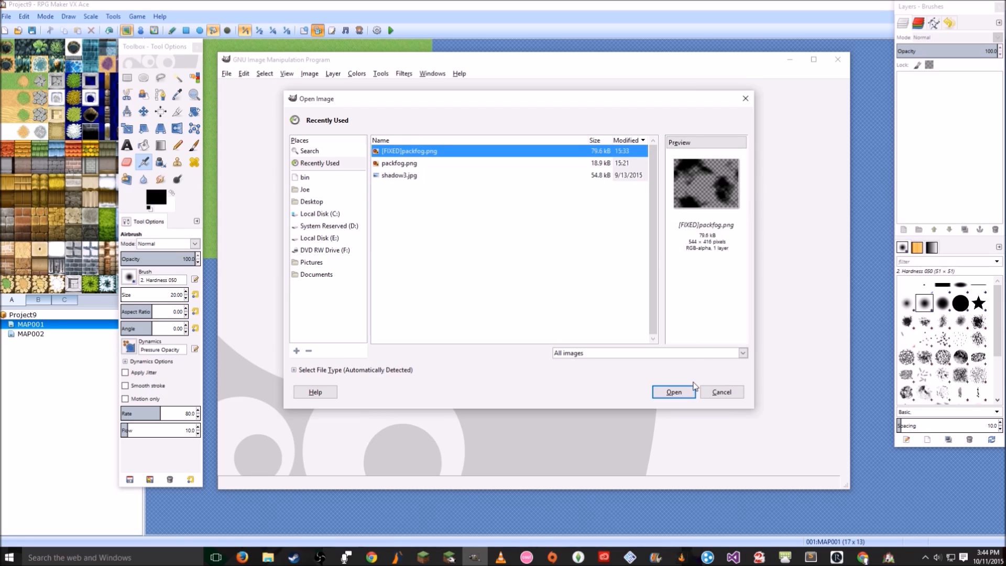
pyautogui.click(674, 393)
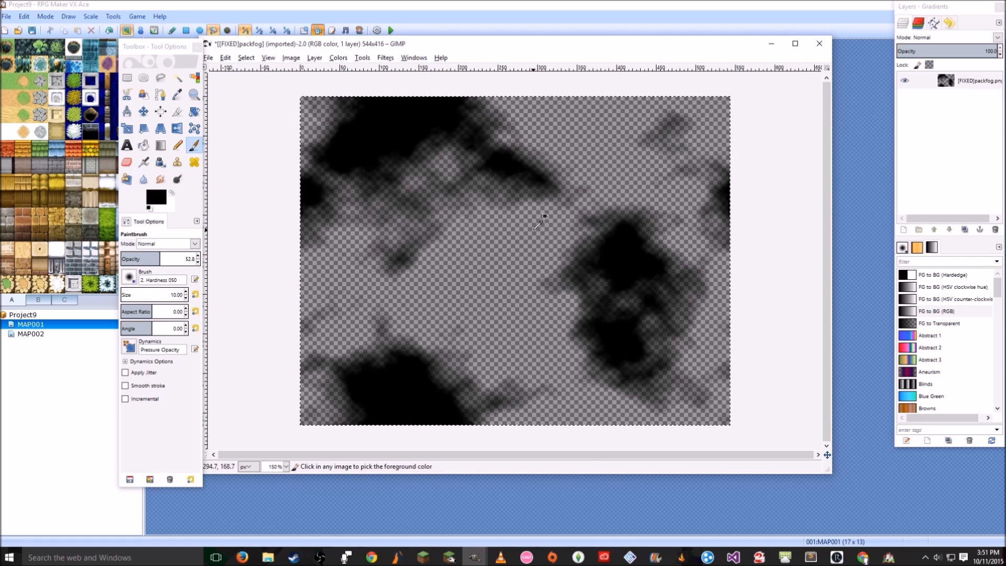
# - Copy the whole fog picture and create a new image 1088 px wide and 832 px high
pyautogui.hotkey('ctrl', 'c')
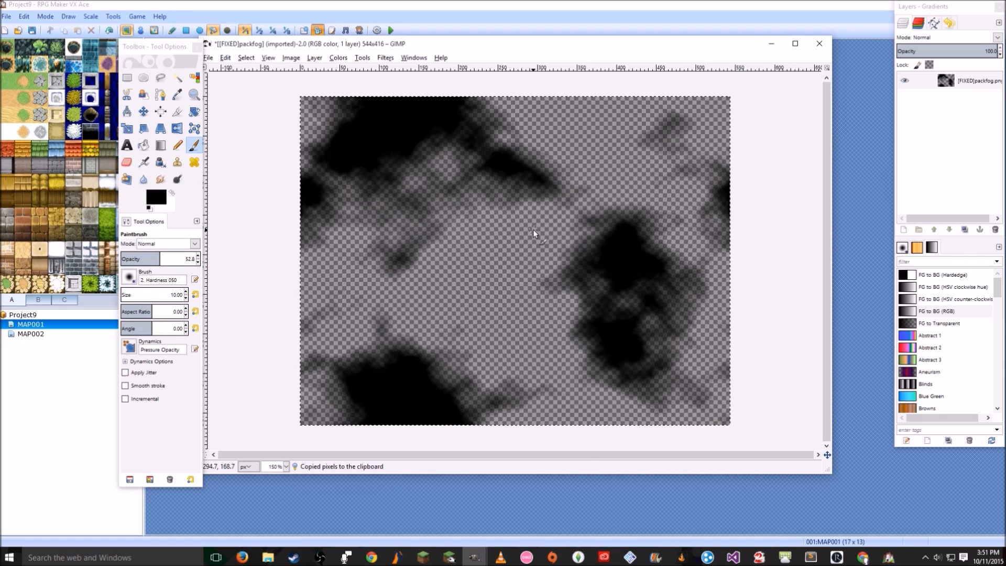
pyautogui.hotkey('ctrl', 'n')
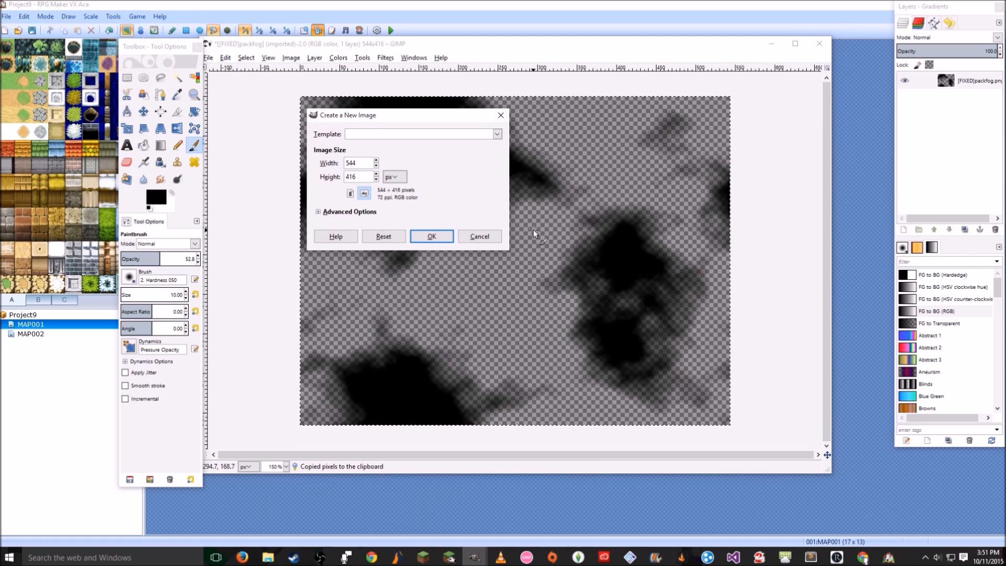
pyautogui.moveTo(356, 167); pyautogui.dragTo(337, 166)
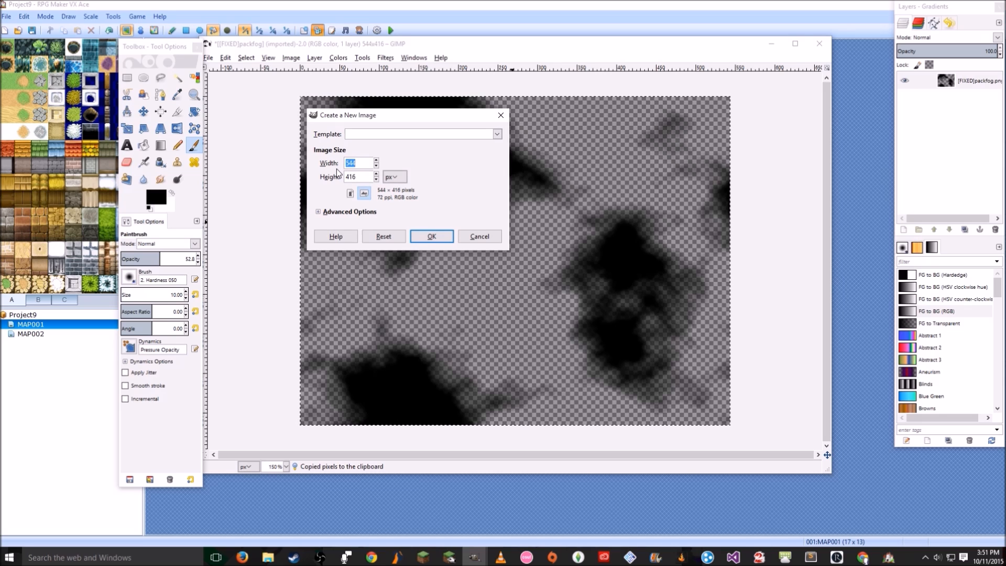
pyautogui.press('Tab')
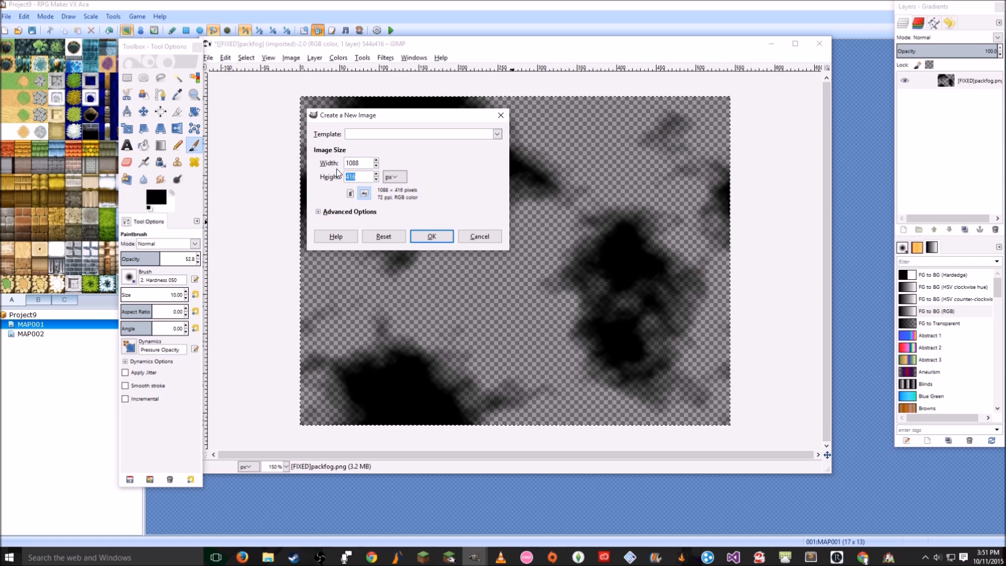
pyautogui.write('832')
pyautogui.press('Return')
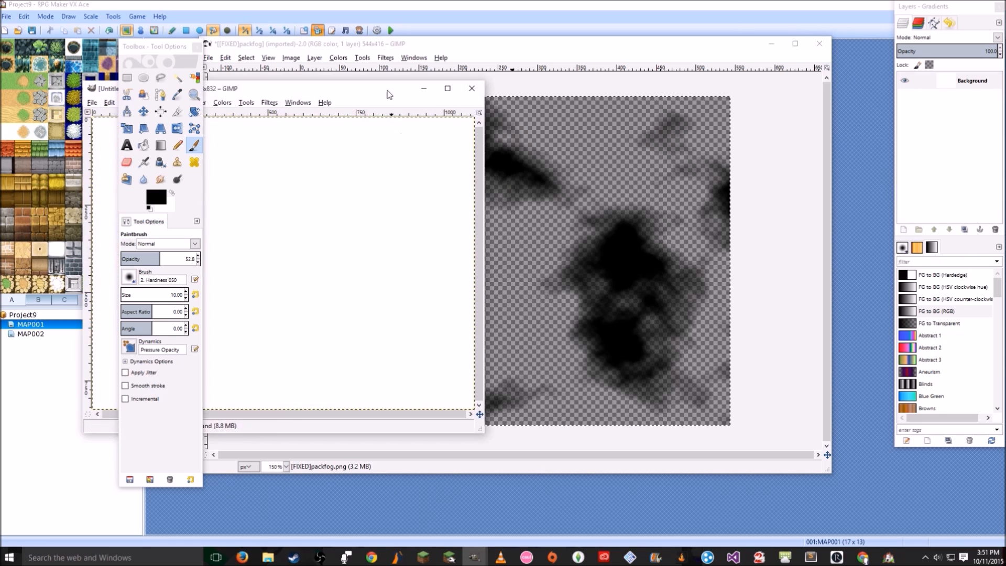
# - Make the new image's white background transparent with Color to Alpha
pyautogui.moveTo(389, 94); pyautogui.dragTo(645, 42)
pyautogui.moveTo(558, 45); pyautogui.dragTo(517, 58)
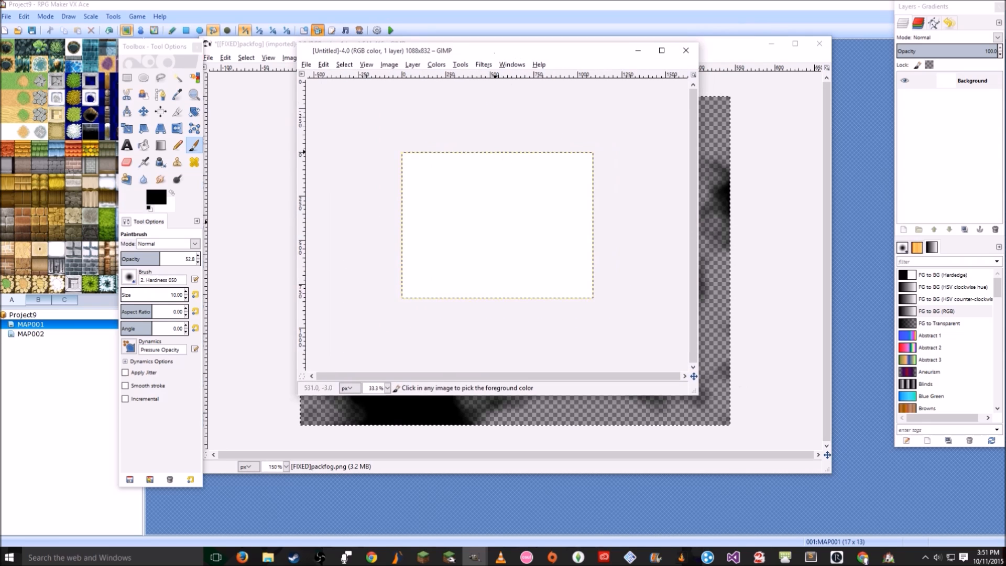
pyautogui.click(436, 64)
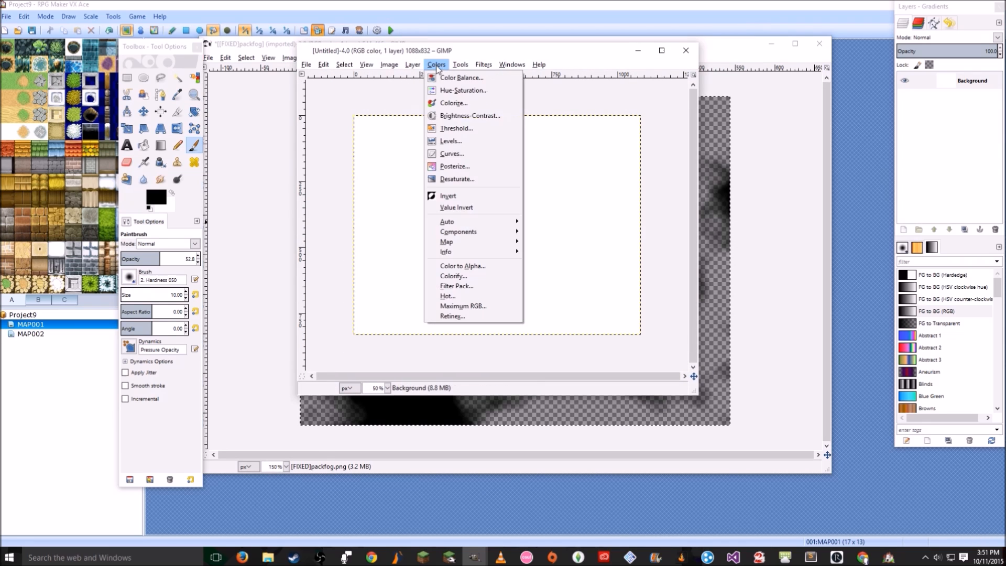
pyautogui.click(461, 262)
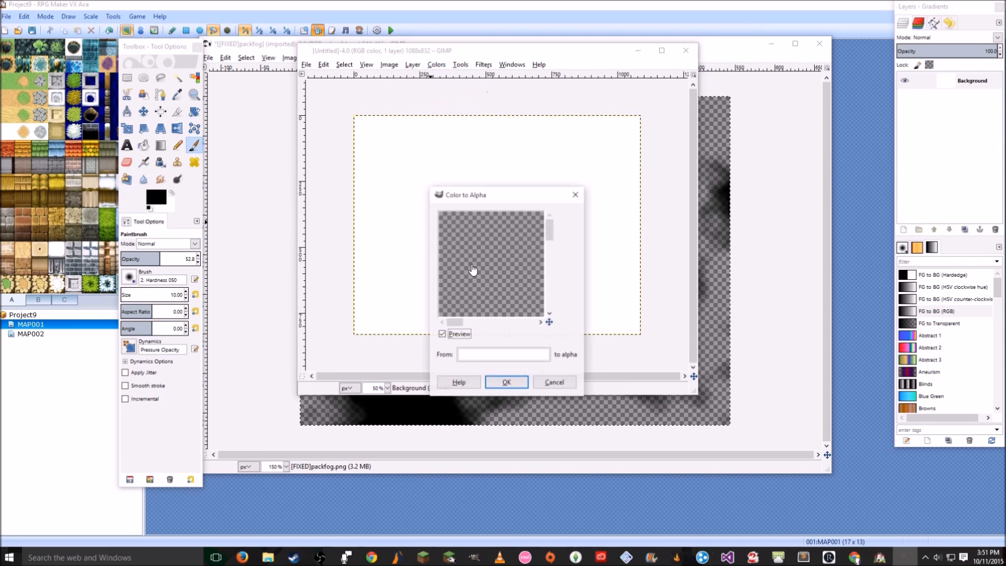
pyautogui.click(506, 382)
# - Paste the copied fog picture into the new image and move it close to the canvas's top-left corner
pyautogui.keyDown('ctrl'); pyautogui.scroll(1, 392, 232); pyautogui.keyUp('ctrl')
pyautogui.hotkey('ctrl', 'v')
pyautogui.press('m')
pyautogui.moveTo(451, 212); pyautogui.dragTo(379, 163)
pyautogui.keyDown('ctrl'); pyautogui.scroll(2, 378, 161); pyautogui.keyUp('ctrl')
pyautogui.moveTo(375, 162); pyautogui.dragTo(475, 205, button='middle')
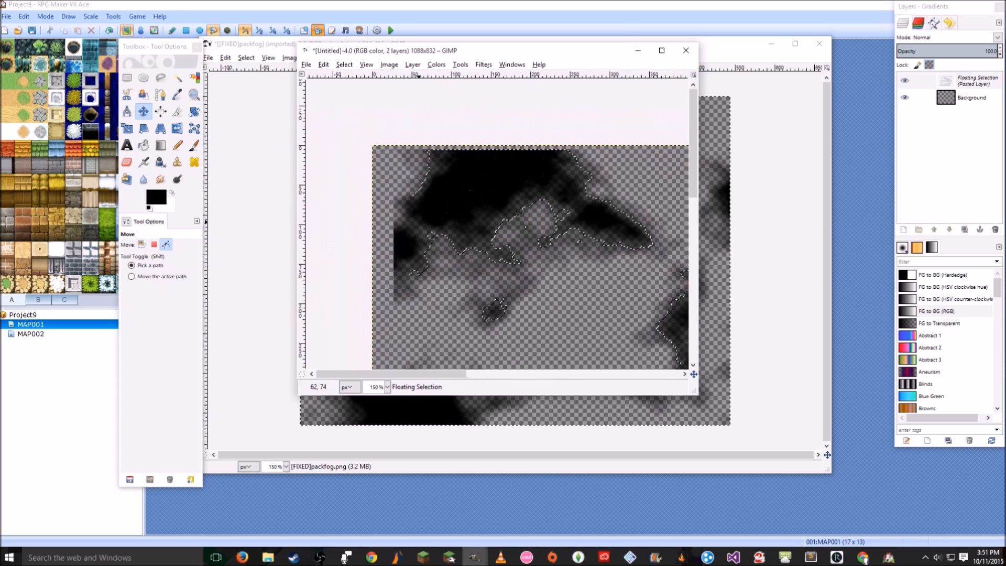
pyautogui.keyDown('ctrl'); pyautogui.scroll(2, 385, 209); pyautogui.keyUp('ctrl')
pyautogui.moveTo(416, 166); pyautogui.dragTo(425, 204, button='middle')
pyautogui.moveTo(506, 220); pyautogui.dragTo(482, 213)
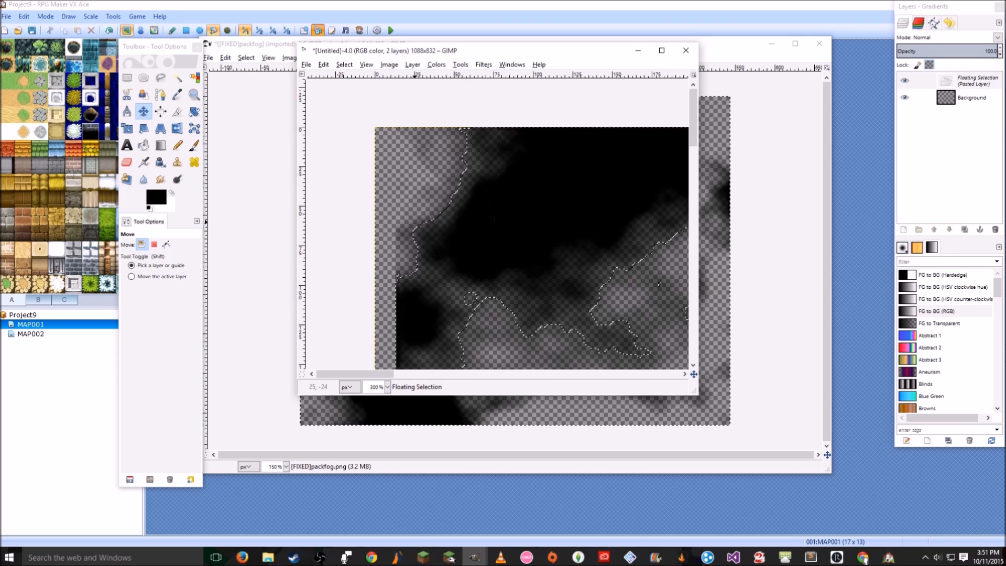
# - Enable Snap to Canvas Edges and snap the pasted fog picture into the canvas's top-left corner
pyautogui.click(366, 64)
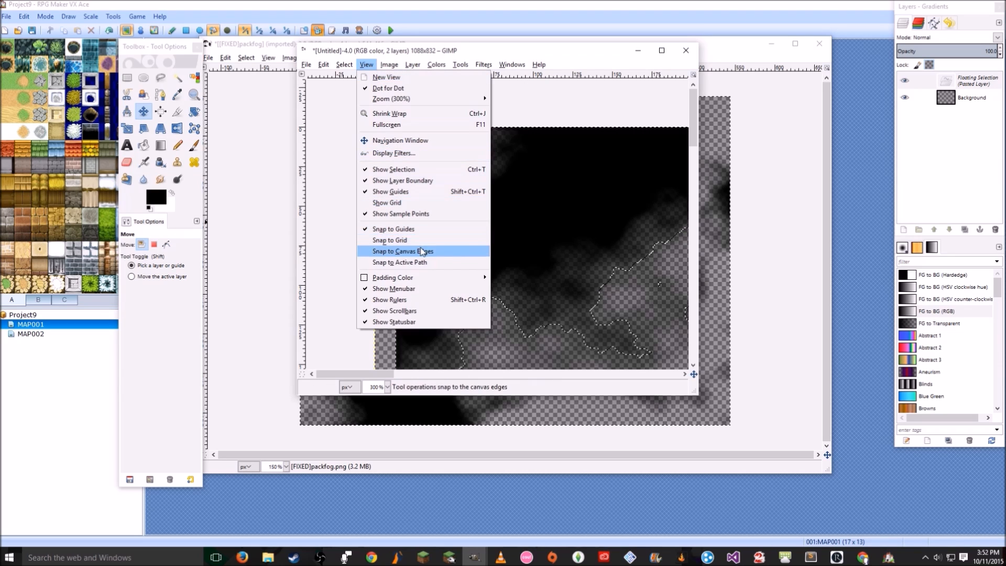
pyautogui.click(423, 252)
pyautogui.moveTo(483, 218)
pyautogui.mouseDown()
pyautogui.moveTo(472, 213)
pyautogui.moveTo(477, 220)
pyautogui.mouseUp()
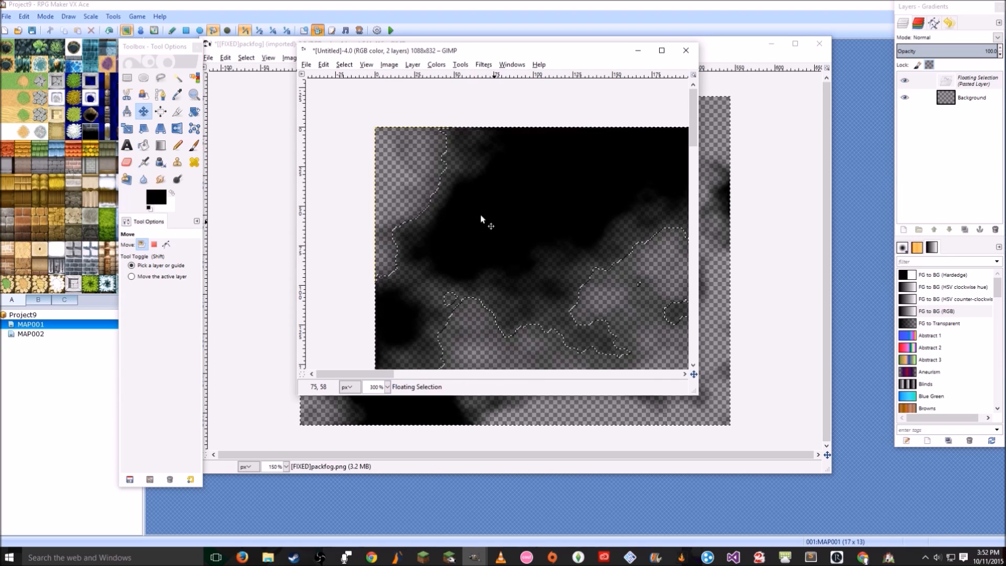
# - Place a second copy of the fog picture beside the first, snapped to the canvas's top-right corner
pyautogui.moveTo(527, 249); pyautogui.dragTo(439, 177, button='middle')
pyautogui.moveTo(556, 294); pyautogui.dragTo(369, 275, button='middle')
pyautogui.moveTo(597, 205); pyautogui.dragTo(388, 257, button='middle')
pyautogui.moveTo(629, 215); pyautogui.dragTo(466, 208, button='middle')
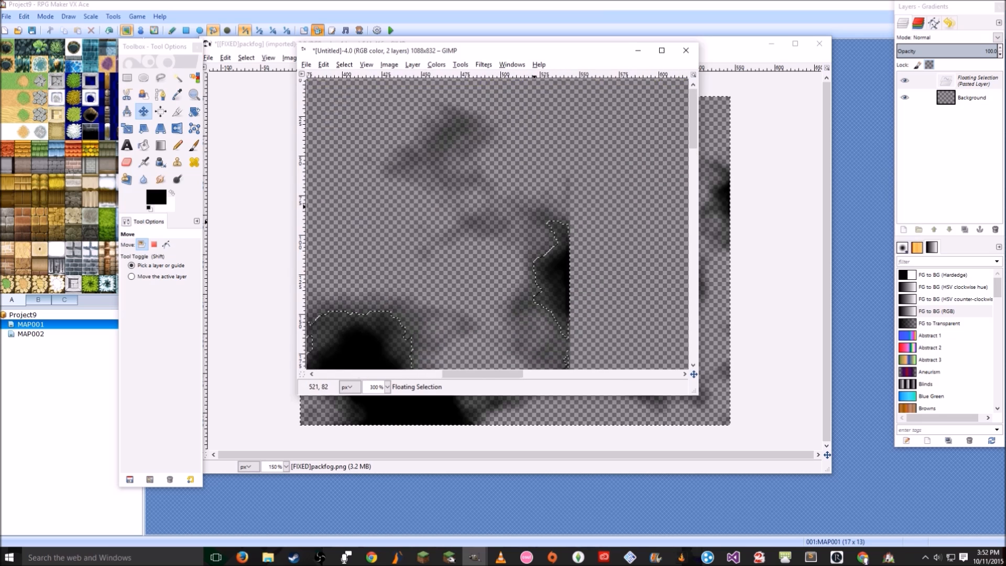
pyautogui.moveTo(535, 207); pyautogui.dragTo(400, 189, button='middle')
pyautogui.keyDown('ctrl'); pyautogui.scroll(-3, 400, 189); pyautogui.keyUp('ctrl')
pyautogui.moveTo(453, 222); pyautogui.dragTo(399, 190, button='middle')
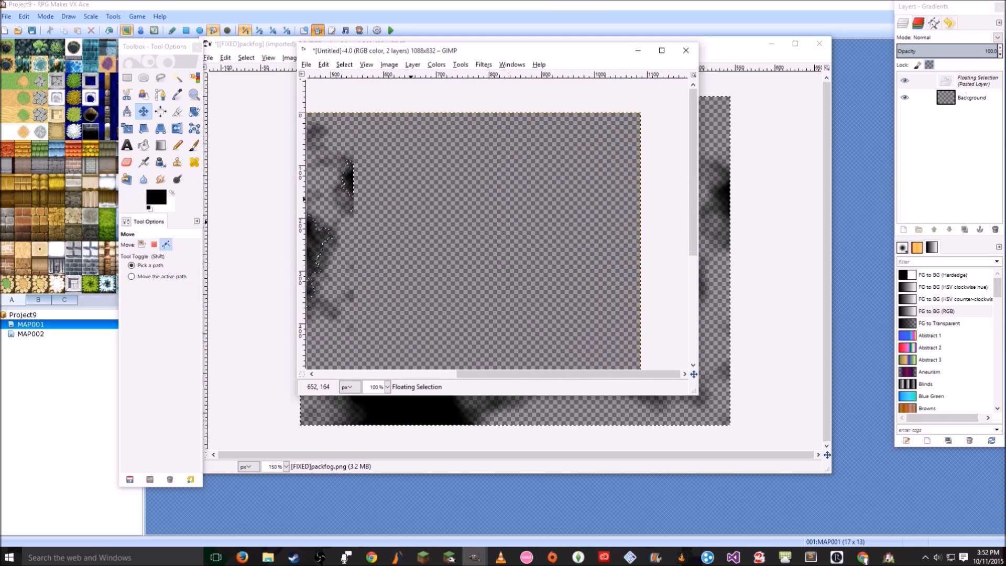
pyautogui.moveTo(352, 186); pyautogui.dragTo(637, 173)
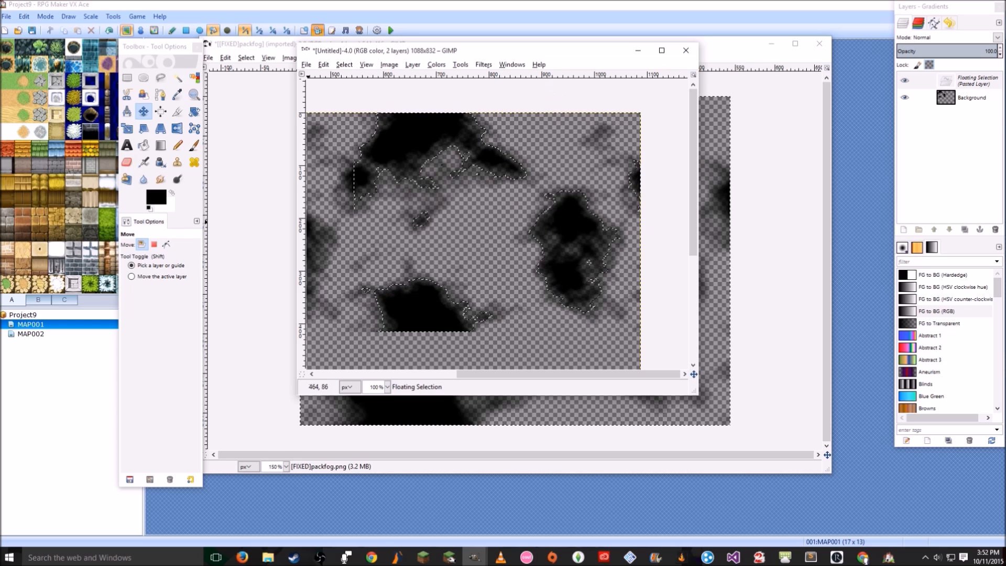
# - Anchor the second copy, paste a third fog picture and align it in the canvas's bottom-left corner below the first
pyautogui.moveTo(335, 209); pyautogui.dragTo(438, 150, button='middle')
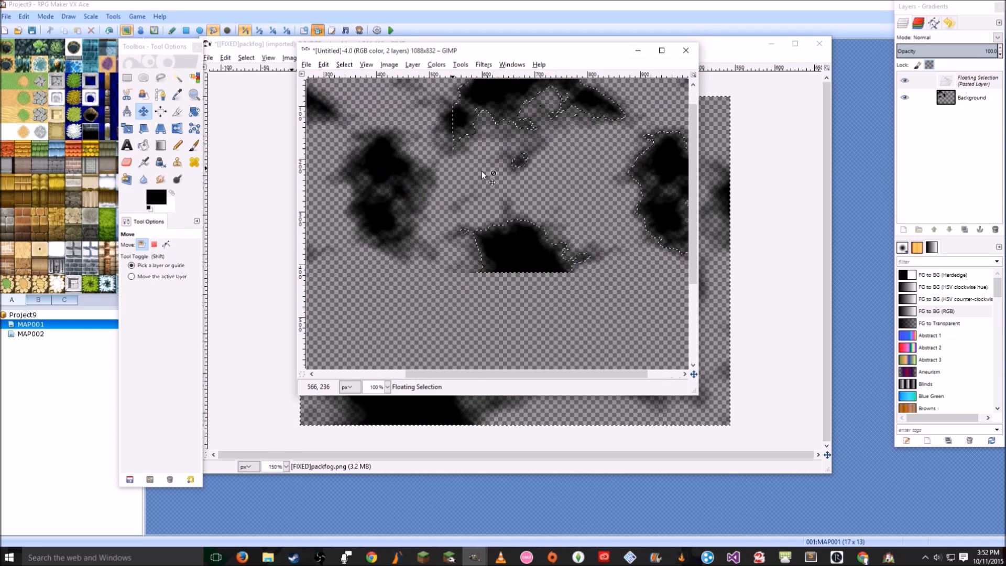
pyautogui.click(360, 190)
pyautogui.moveTo(418, 213); pyautogui.dragTo(524, 134, button='middle')
pyautogui.moveTo(461, 258); pyautogui.dragTo(439, 212, button='middle')
pyautogui.hotkey('ctrl', 'v')
pyautogui.moveTo(437, 134); pyautogui.dragTo(392, 163)
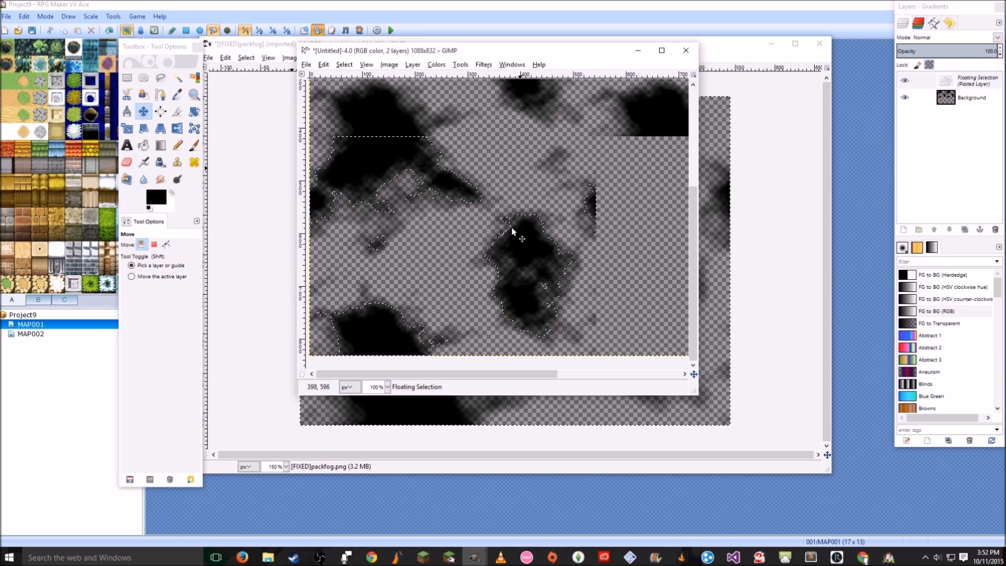
# - Align a fourth copy of the fog picture in the canvas's bottom-right corner and anchor it
pyautogui.moveTo(523, 234); pyautogui.dragTo(350, 195, button='middle')
pyautogui.moveTo(398, 114); pyautogui.dragTo(466, 114)
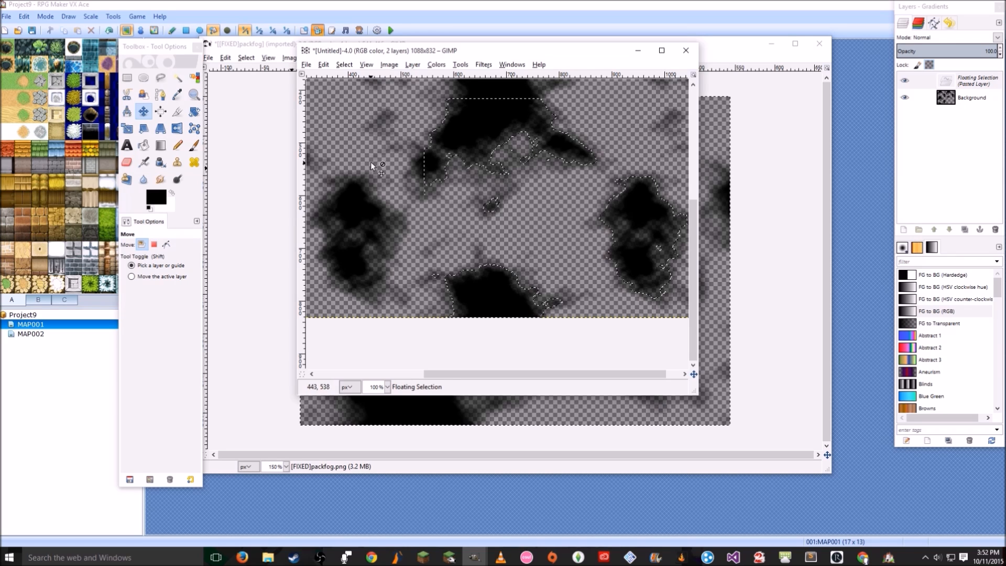
pyautogui.click(338, 194)
pyautogui.moveTo(397, 108); pyautogui.dragTo(480, 234, button='middle')
pyautogui.moveTo(468, 173); pyautogui.dragTo(467, 260, button='middle')
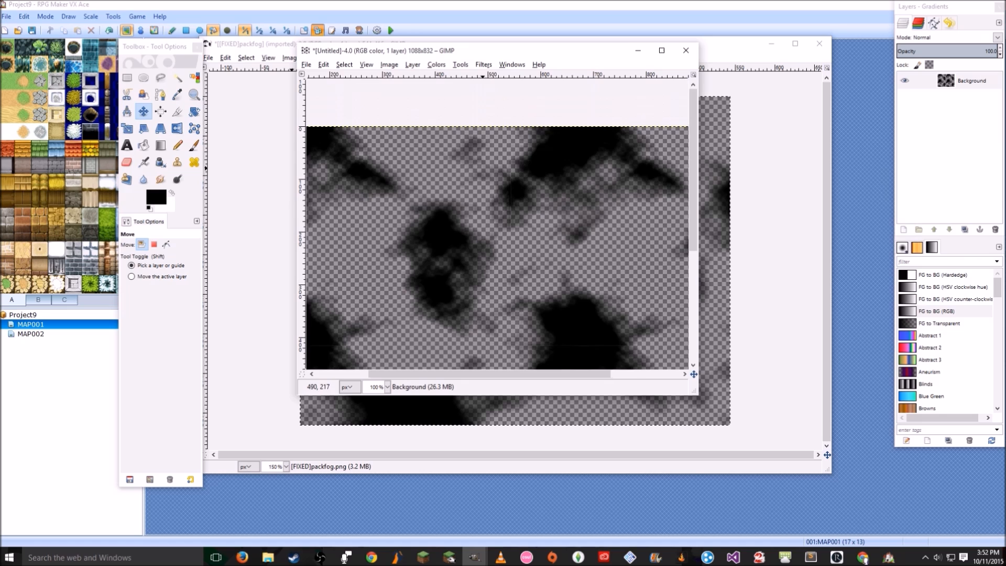
pyautogui.moveTo(469, 295); pyautogui.dragTo(473, 164, button='middle')
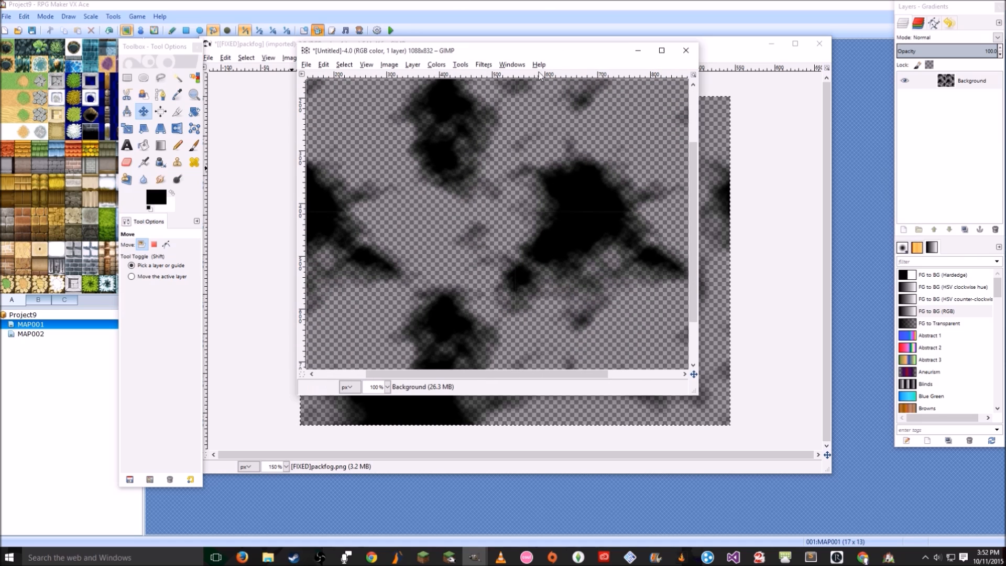
# - Try to paint over the vertical seam between the fog copies with a lower-opacity black Paintbrush, and undo the strokes
pyautogui.moveTo(473, 243); pyautogui.dragTo(455, 184, button='middle')
pyautogui.keyDown('ctrl'); pyautogui.scroll(5, 470, 232); pyautogui.keyUp('ctrl')
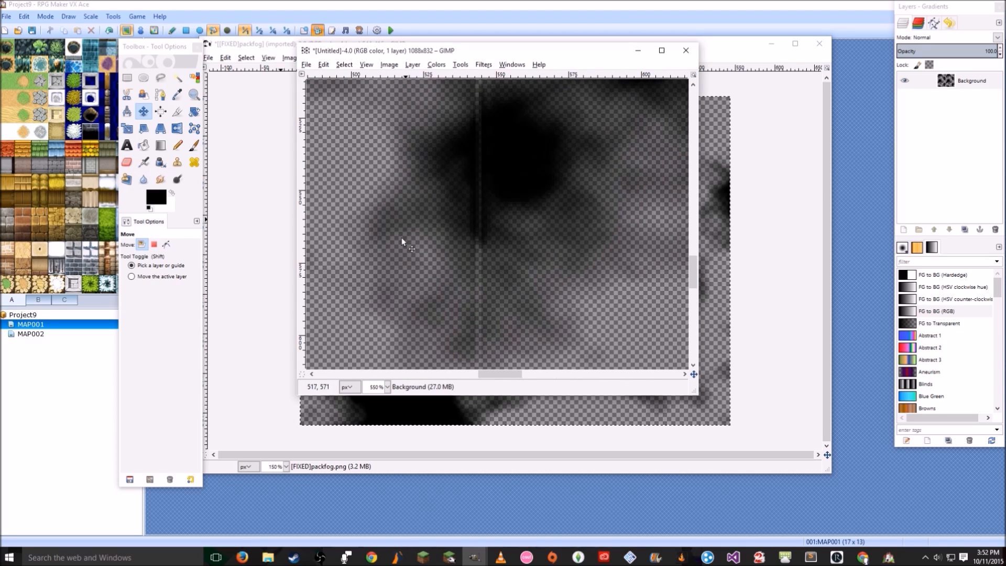
pyautogui.click(156, 197)
pyautogui.click(194, 146)
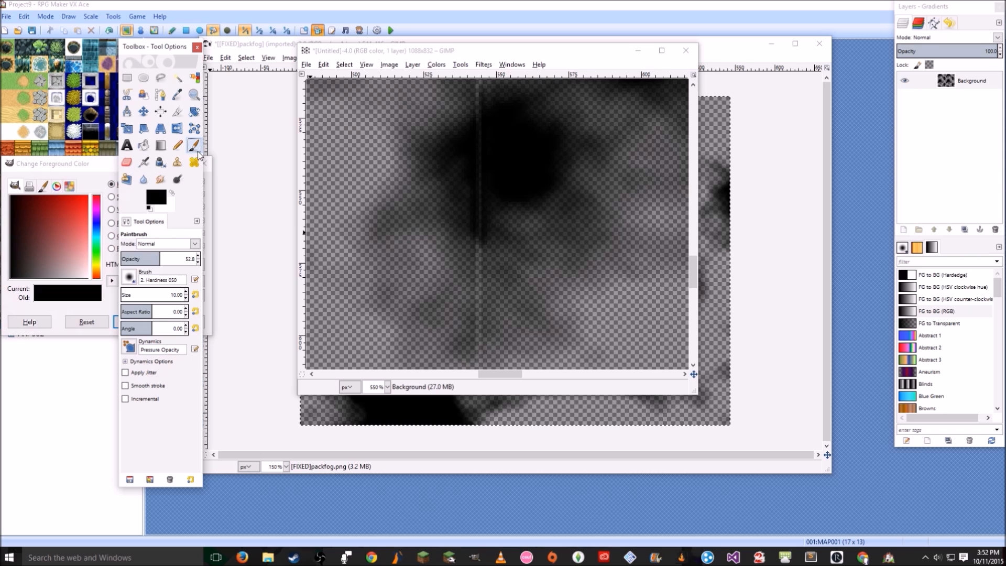
pyautogui.click(204, 163)
pyautogui.moveTo(154, 258); pyautogui.dragTo(134, 259)
pyautogui.moveTo(478, 248)
pyautogui.mouseDown()
pyautogui.moveTo(467, 263)
pyautogui.moveTo(470, 295)
pyautogui.moveTo(476, 248)
pyautogui.mouseUp()
pyautogui.scroll(-3, 516, 212)
pyautogui.moveTo(499, 185); pyautogui.dragTo(483, 282, button='middle')
pyautogui.hotkey('ctrl', 'z')
pyautogui.hotkey('ctrl', 'z')
pyautogui.hotkey('ctrl', 'z')
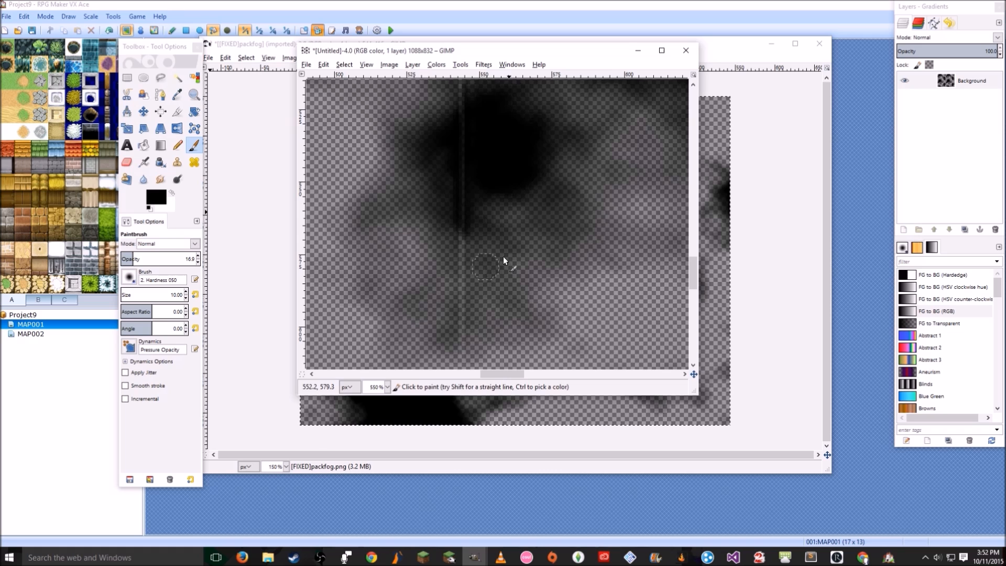
# - Export the tiled image to the Desktop as [FIXED]packfog.png, replacing the existing file and using the default PNG options
pyautogui.keyDown('ctrl'); pyautogui.scroll(-3, 529, 236); pyautogui.keyUp('ctrl')
pyautogui.keyDown('ctrl'); pyautogui.scroll(-3, 530, 237); pyautogui.keyUp('ctrl')
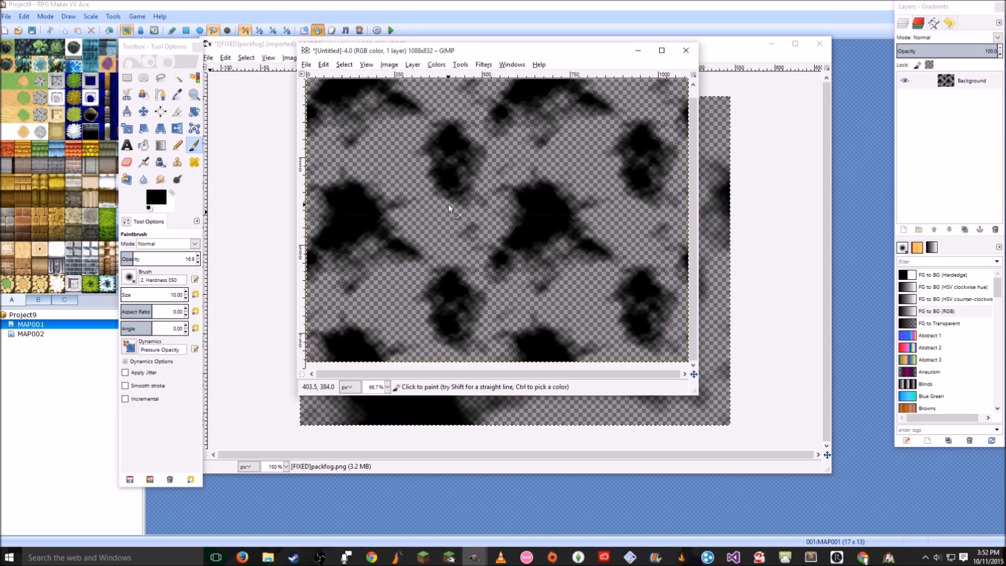
pyautogui.hotkey('shift', 'ctrl', 'e')
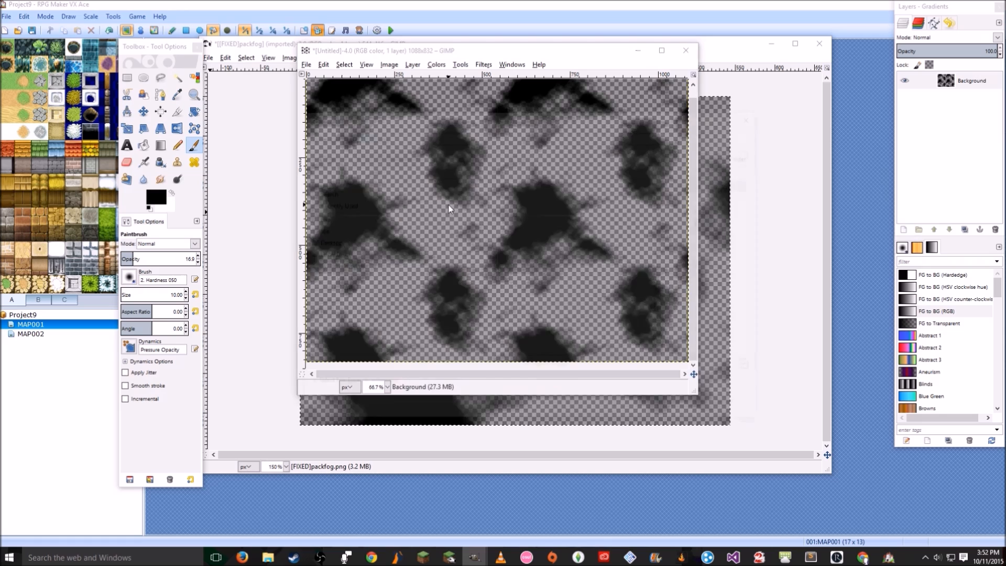
pyautogui.click(323, 243)
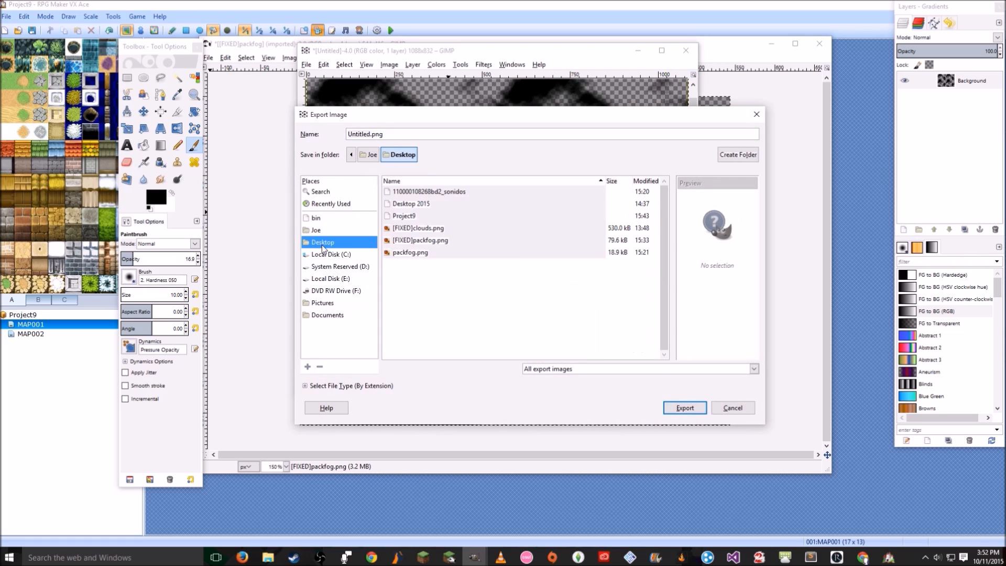
pyautogui.click(433, 240)
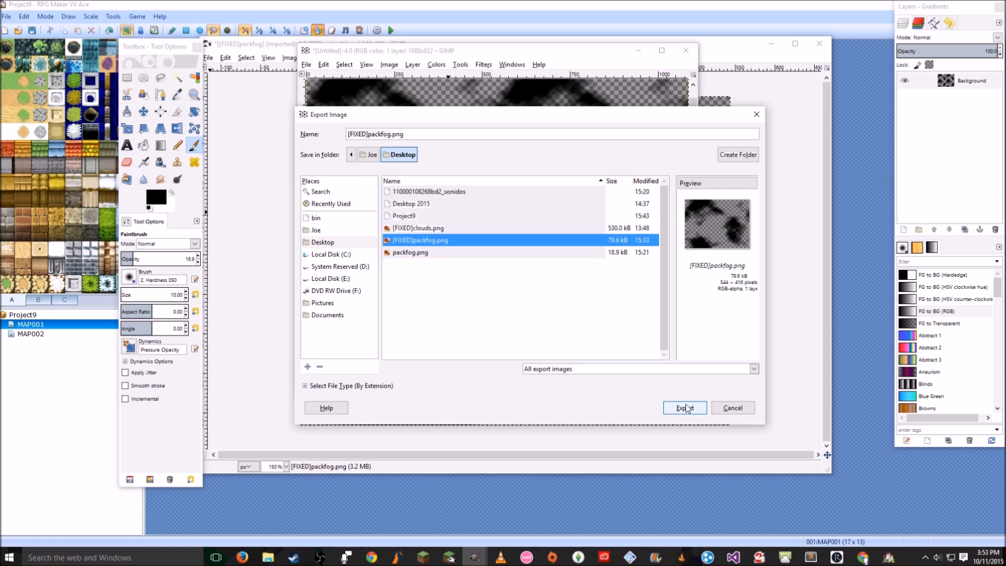
pyautogui.click(685, 408)
pyautogui.click(545, 307)
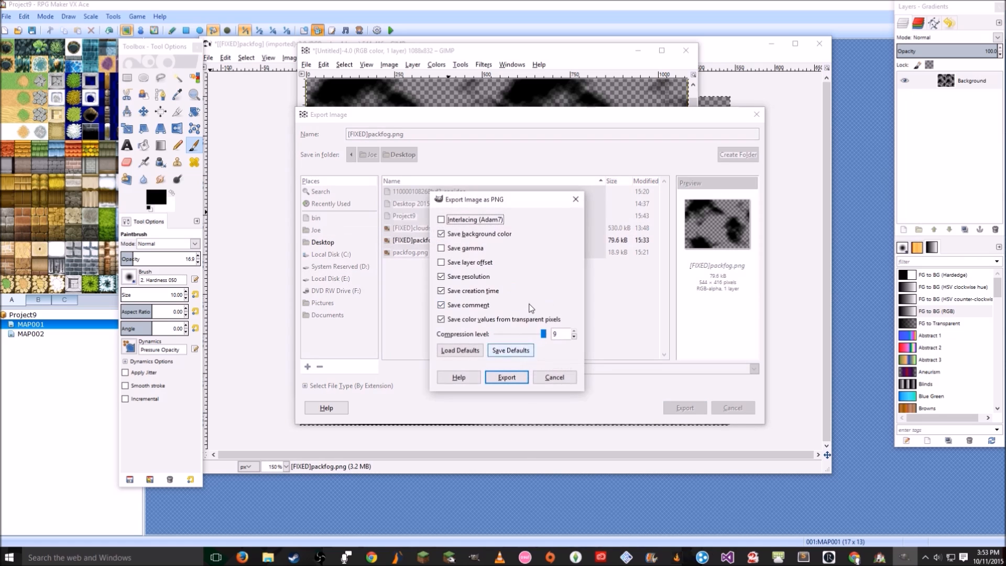
pyautogui.click(507, 376)
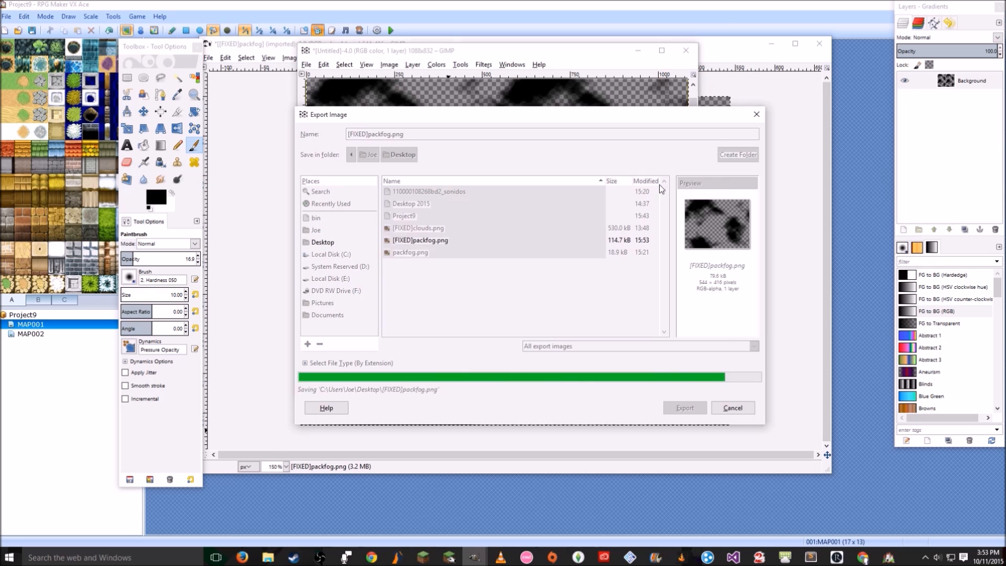
# - Close the tiled image and the original fog image, discarding their unsaved changes
pyautogui.click(686, 51)
pyautogui.click(507, 294)
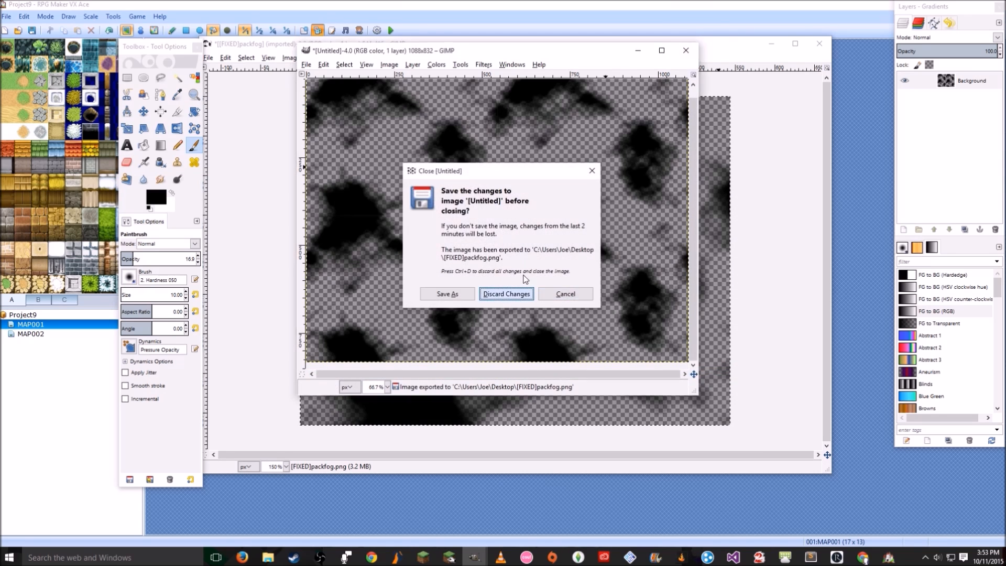
pyautogui.click(819, 44)
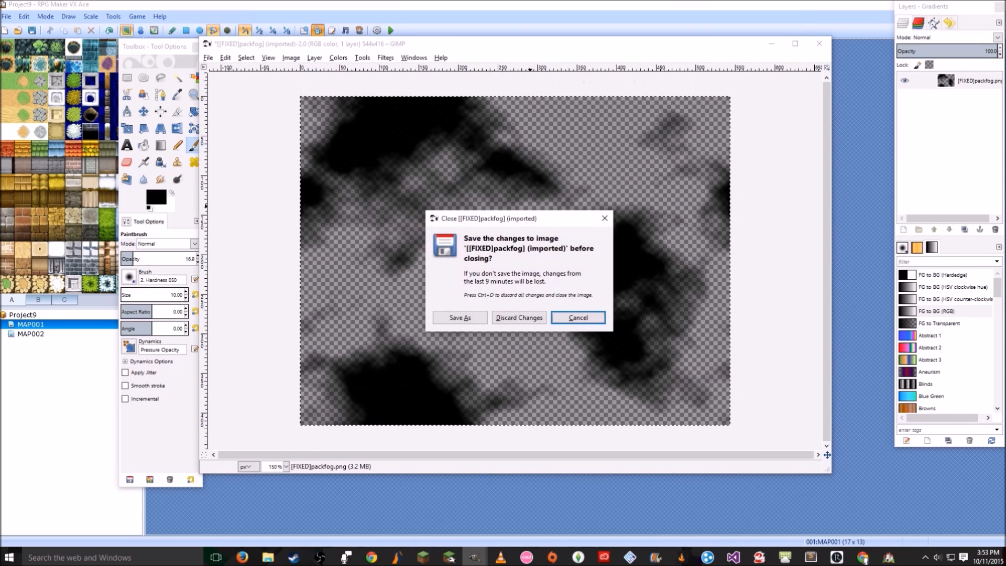
pyautogui.click(519, 318)
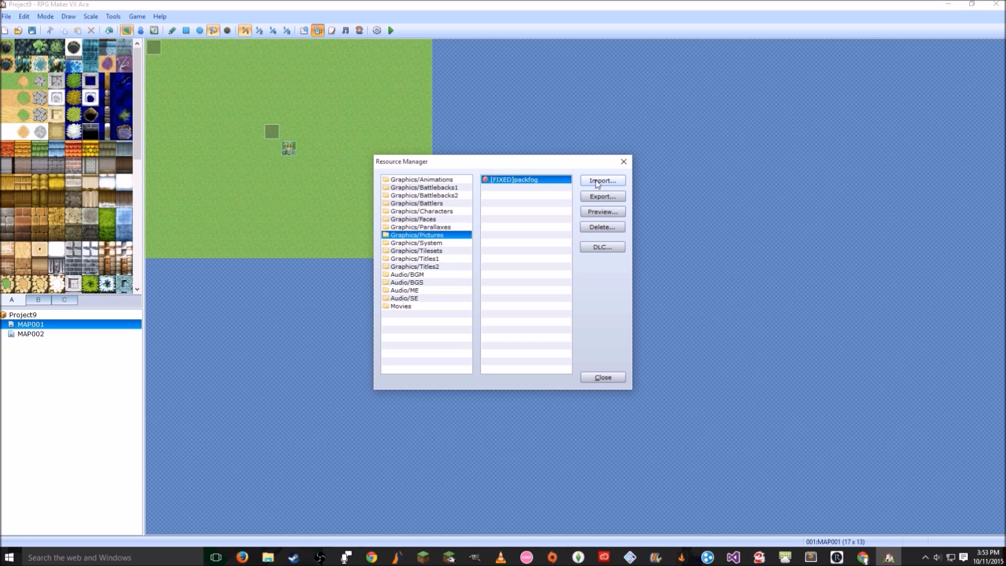
# - In RPG Maker VX Ace, replace the [FIXED]packfog resource in Graphics/Pictures with the newly exported [FIXED]packfog file from the Desktop
pyautogui.click(619, 227)
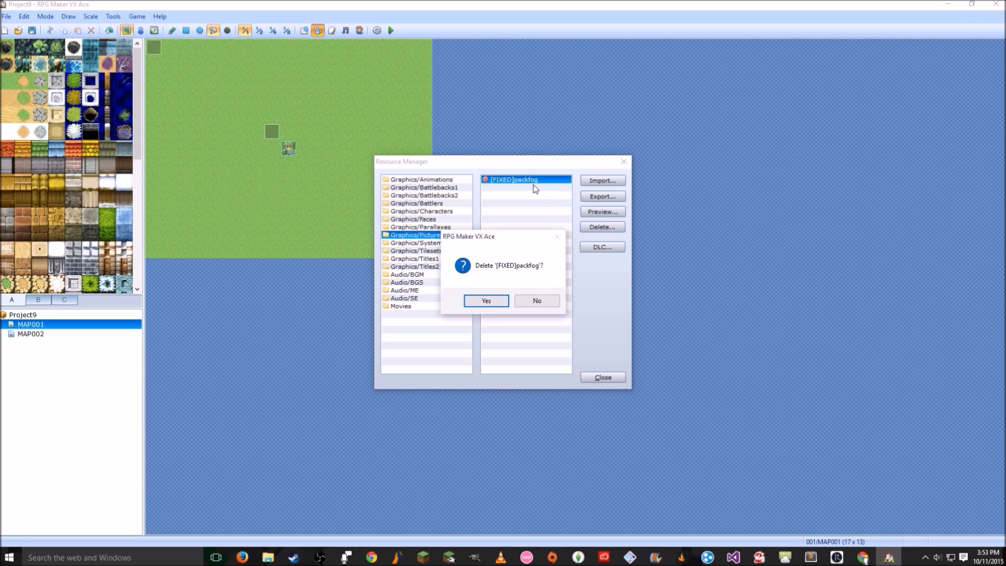
pyautogui.click(486, 300)
pyautogui.click(603, 180)
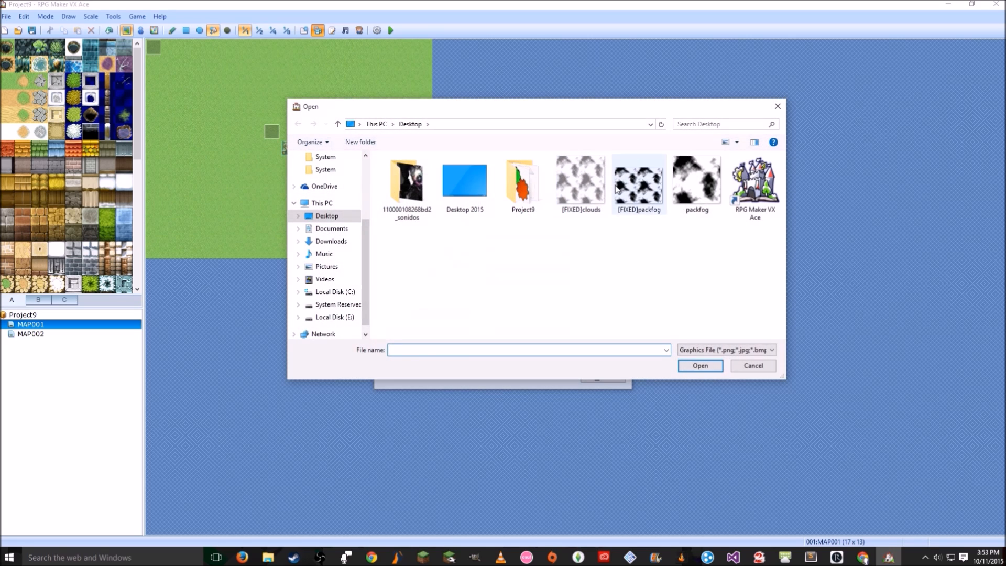
pyautogui.doubleClick(638, 184)
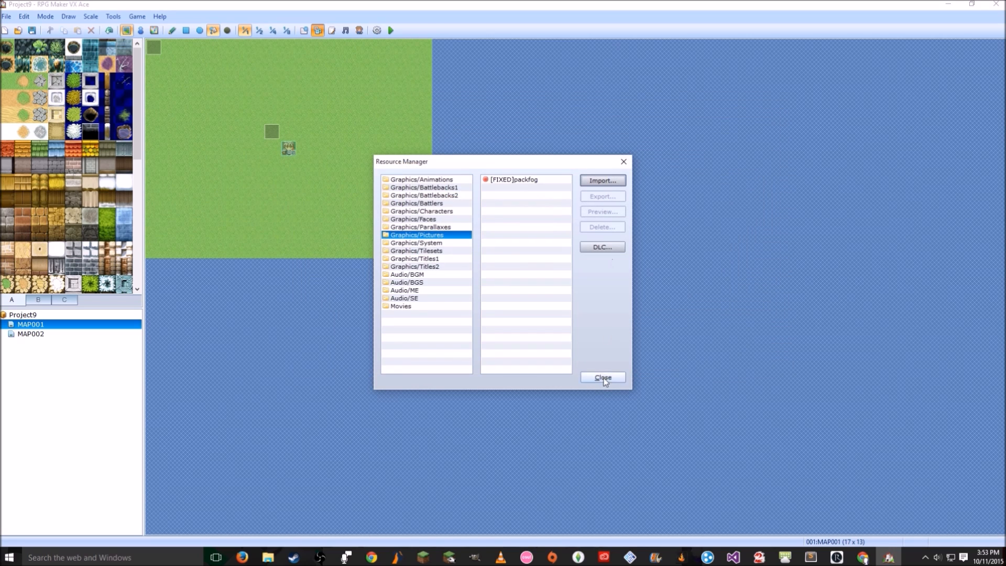
# - Preview the imported [FIXED]packfog picture to check its tiling, and close the Resource Manager
pyautogui.click(539, 180)
pyautogui.click(603, 212)
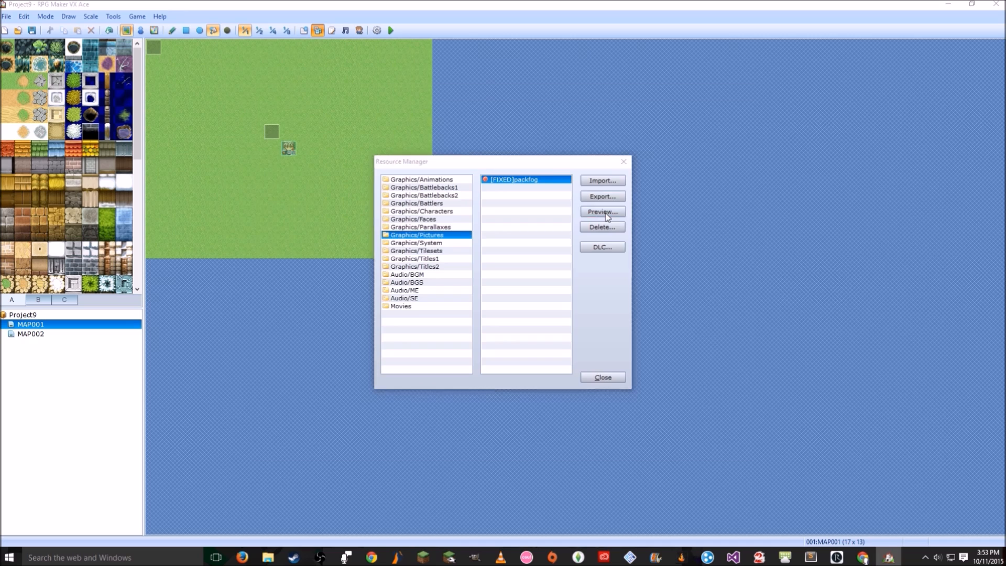
pyautogui.moveTo(606, 326); pyautogui.dragTo(475, 194, button='middle')
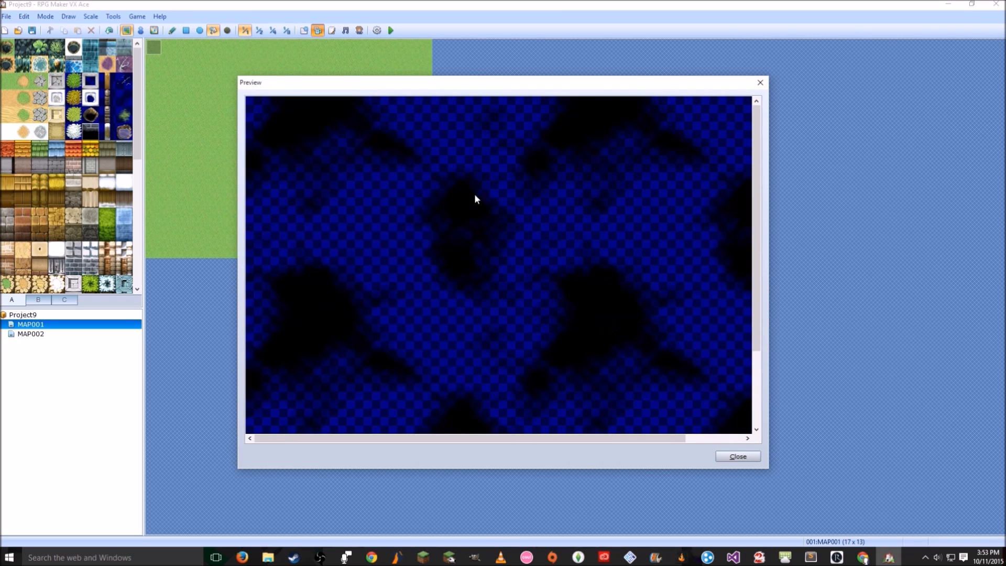
pyautogui.moveTo(389, 162); pyautogui.dragTo(370, 238, button='middle')
pyautogui.moveTo(528, 200); pyautogui.dragTo(405, 121, button='middle')
pyautogui.click(760, 82)
pyautogui.click(603, 377)
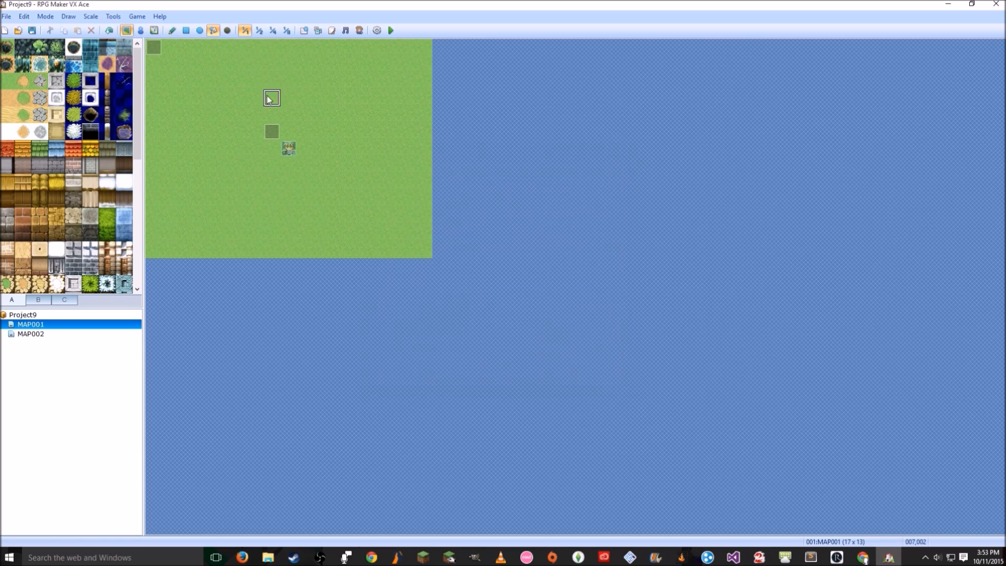
# - Reselect [FIXED]packfog as the Show Picture graphic in the DisplayClouds common event and save the database
pyautogui.click(302, 31)
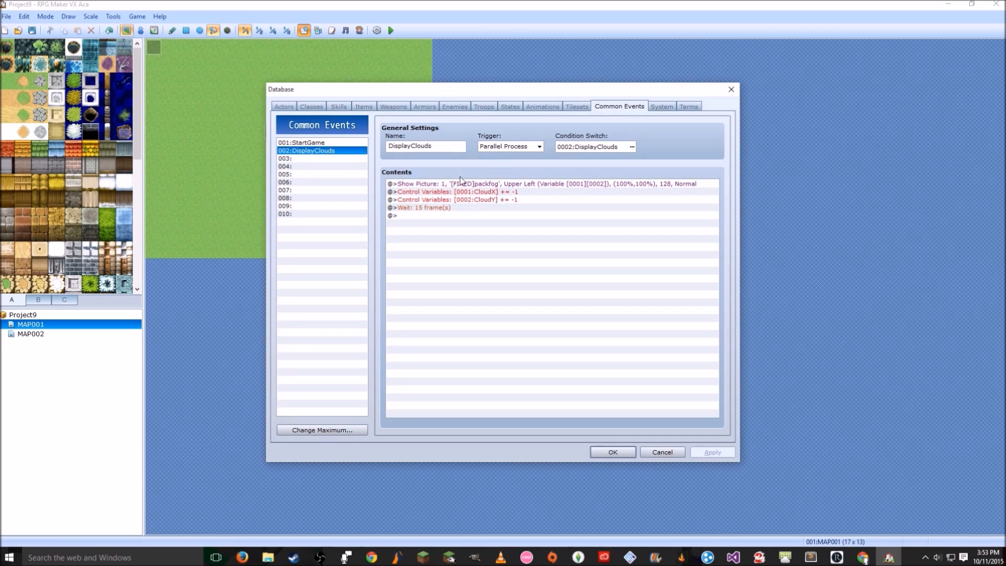
pyautogui.press('Return')
pyautogui.click(579, 229)
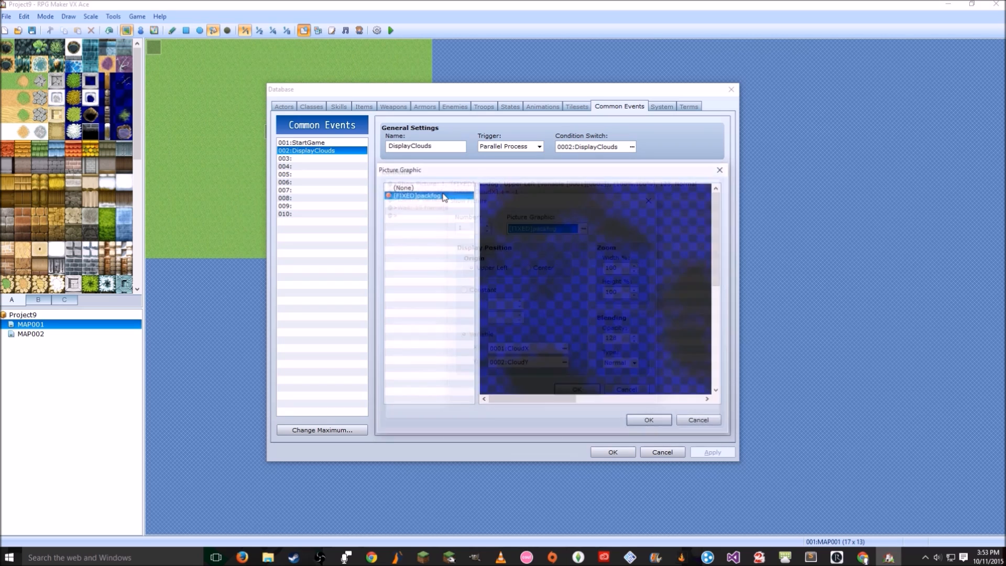
pyautogui.doubleClick(445, 196)
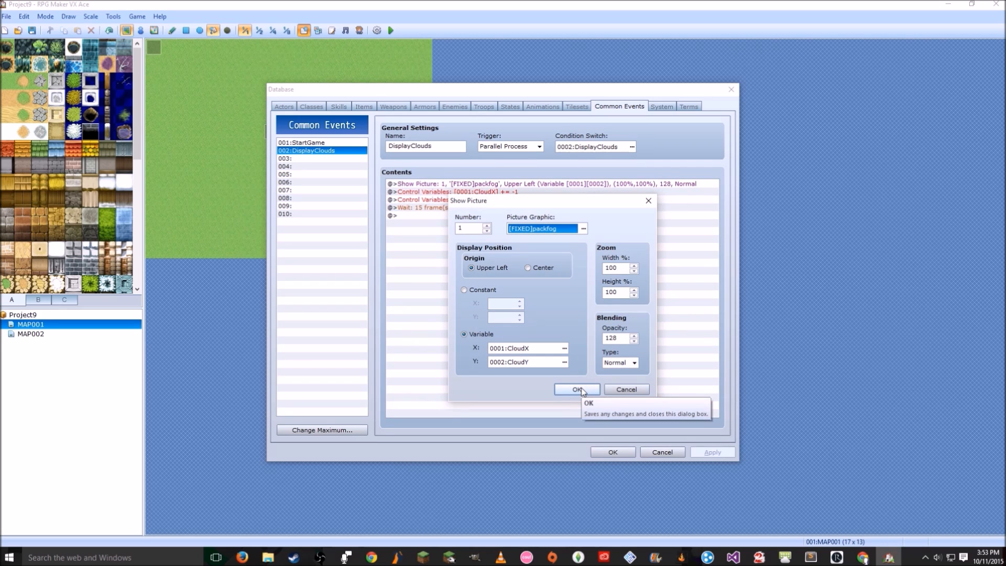
pyautogui.click(578, 390)
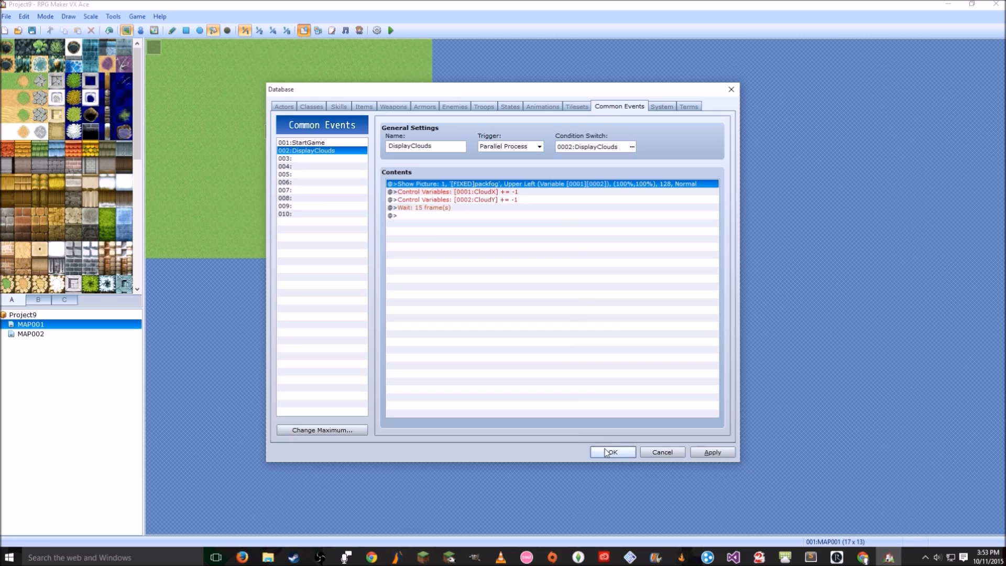
pyautogui.click(608, 452)
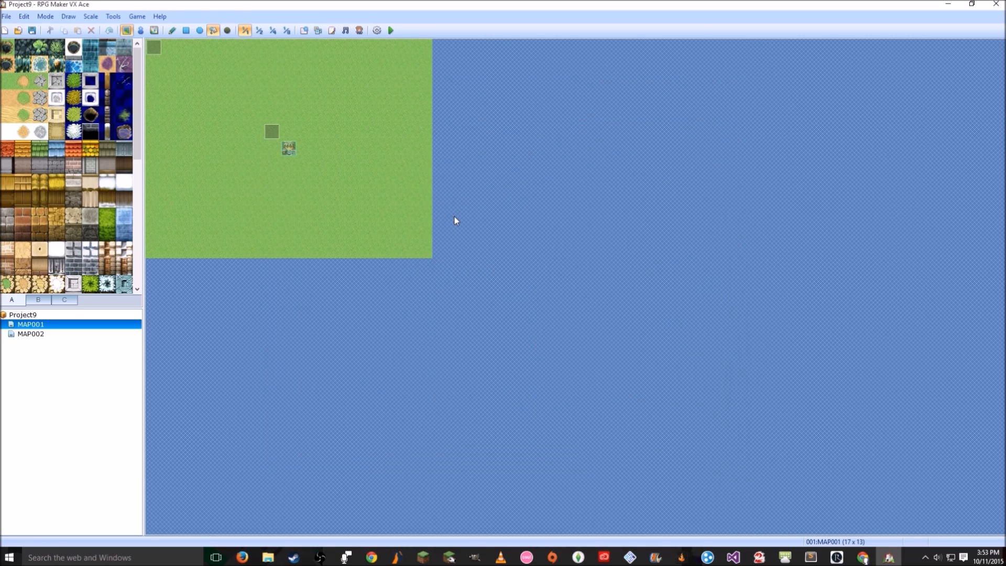
# - Playtest a new game, walk the character around the map to examine the moving fog overlay, and end the playtest
pyautogui.press('F12')
pyautogui.press('Return')
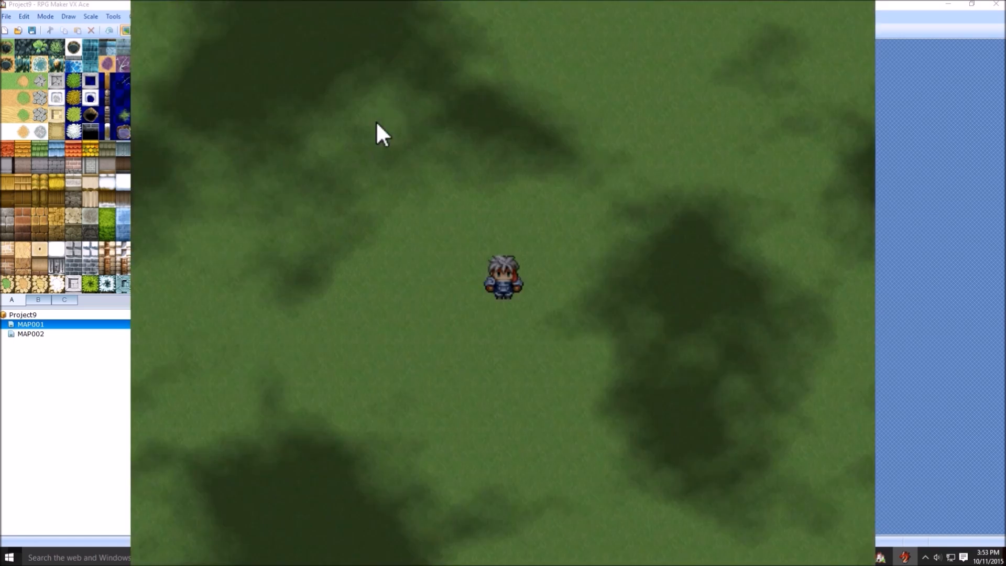
pyautogui.press('Down')
pyautogui.press('Right')
pyautogui.press('Right')
pyautogui.press('Right')
pyautogui.press('Down')
pyautogui.press('Down')
pyautogui.press('Down')
pyautogui.press('Down')
pyautogui.press('Down')
pyautogui.press('Down')
pyautogui.press('Left')
pyautogui.press('Left')
pyautogui.press('Left')
pyautogui.press('Left')
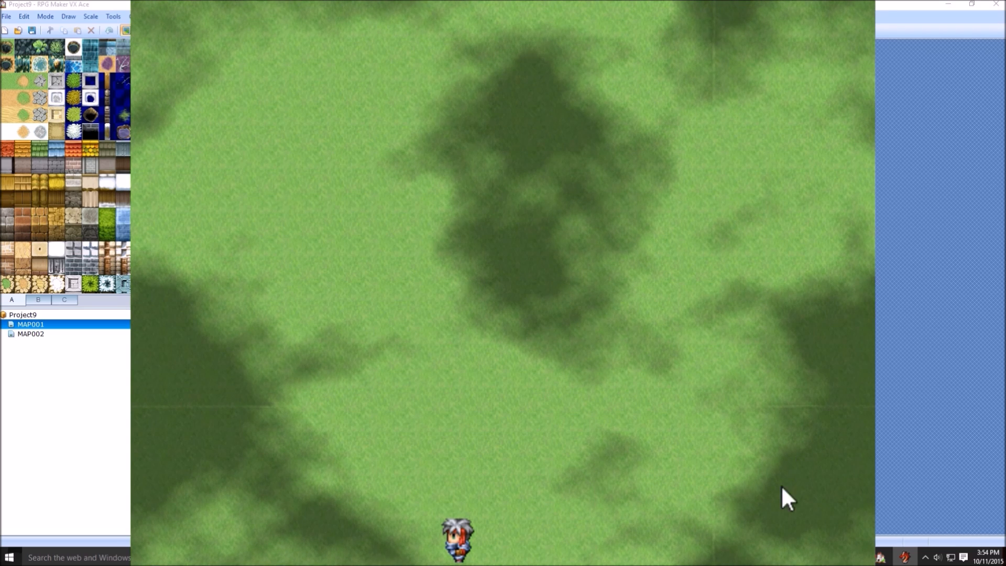
pyautogui.press('Right')
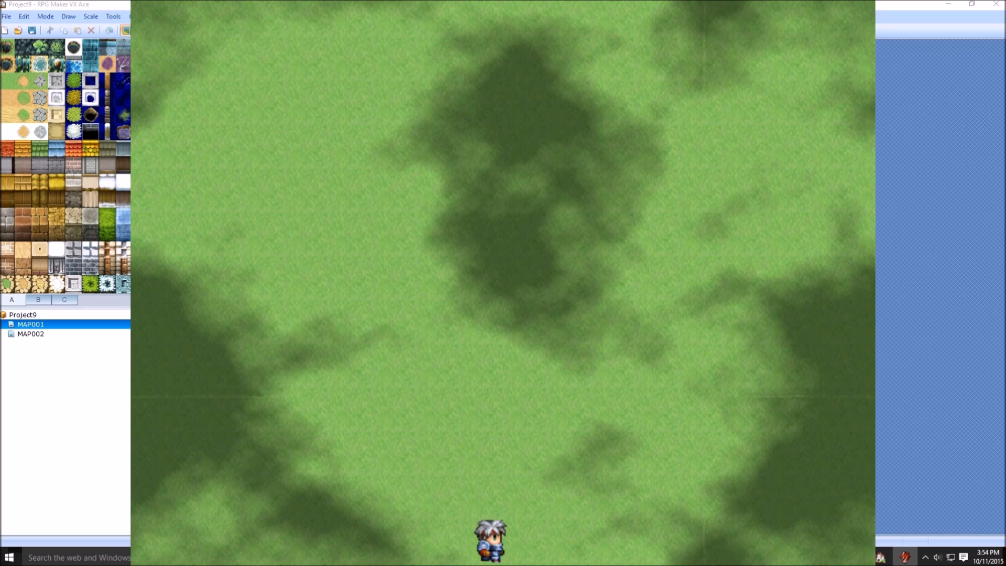
pyautogui.press('Up')
pyautogui.press('Up')
pyautogui.press('Right')
pyautogui.press('Left')
pyautogui.press('Up')
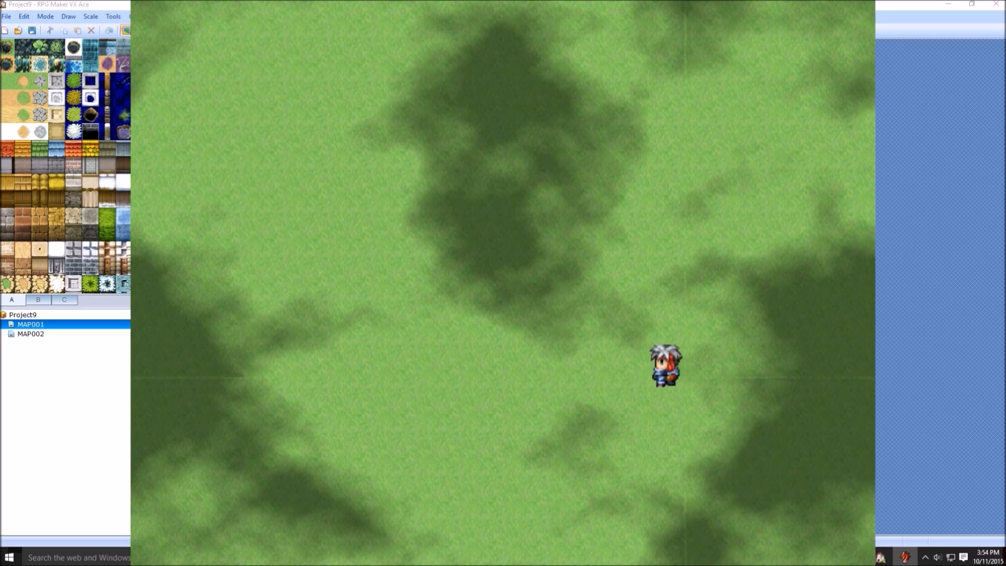
pyautogui.press('Left')
pyautogui.press('Up')
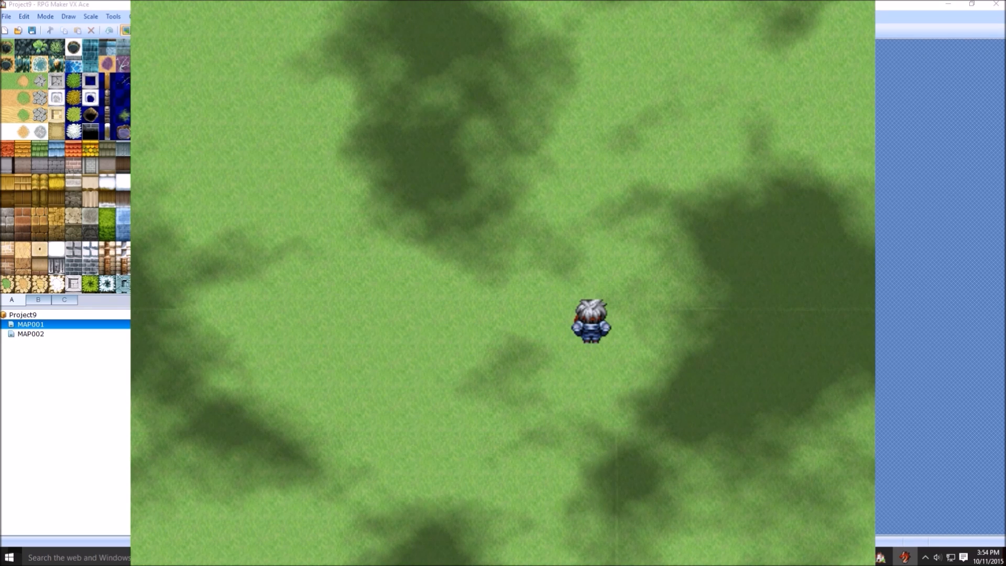
pyautogui.hotkey('alt', 'F4')
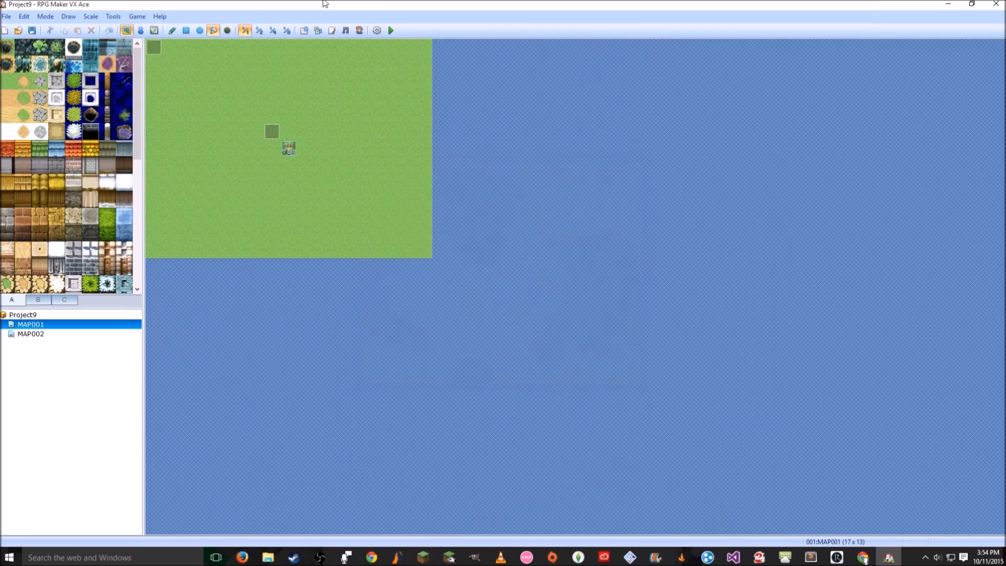
# - Change the CloudX variable command in the DisplayClouds common event to add -25
pyautogui.click(304, 32)
pyautogui.doubleClick(508, 192)
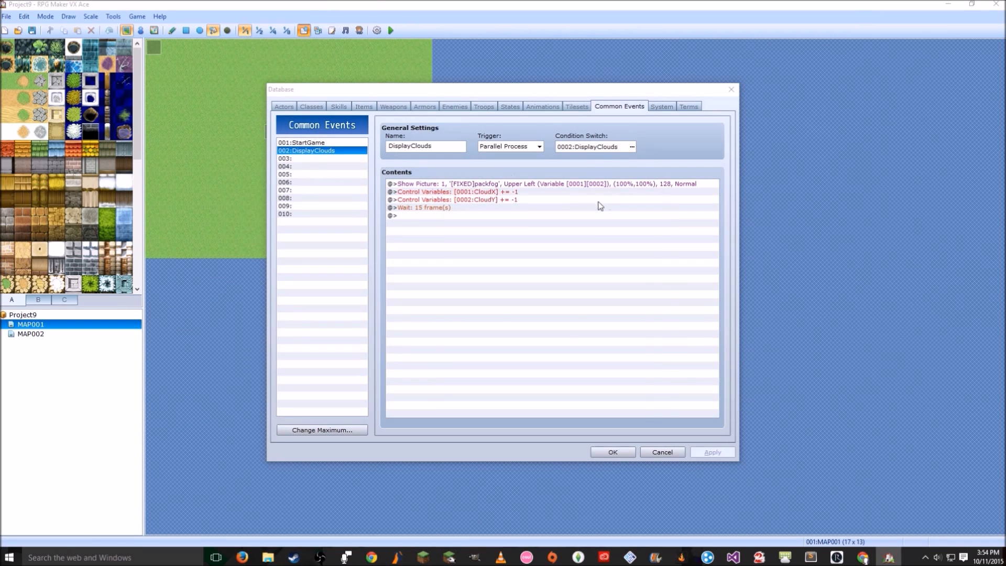
pyautogui.click(528, 309)
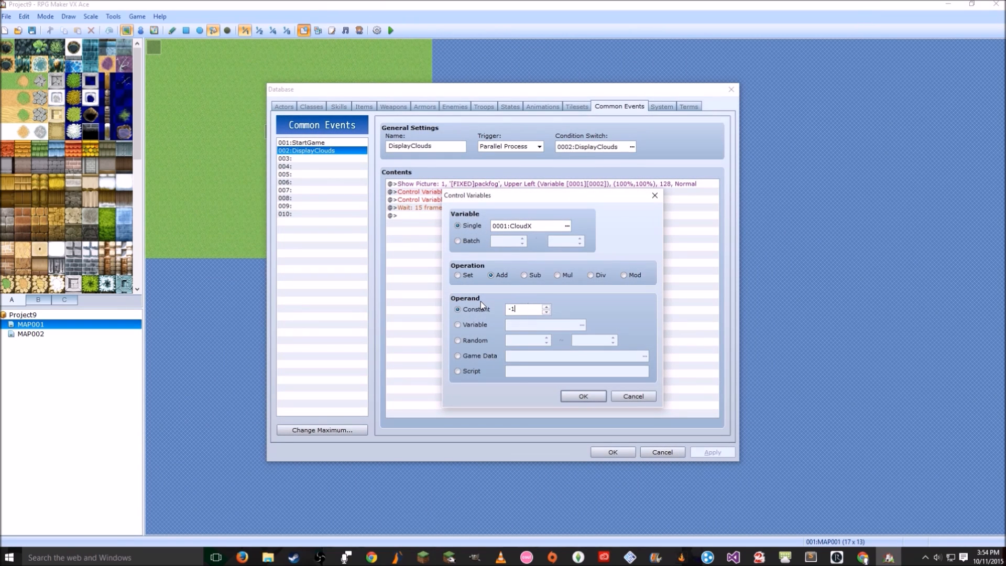
pyautogui.press('BackSpace')
pyautogui.write('25')
pyautogui.click(582, 394)
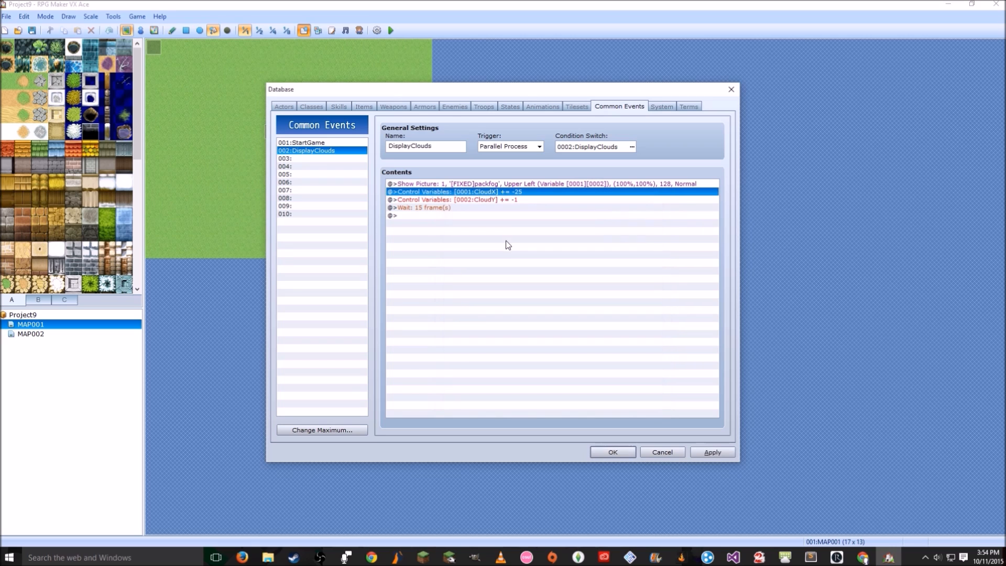
# - Change the CloudY variable command in the DisplayClouds common event to add -25, and save the database
pyautogui.doubleClick(509, 199)
pyautogui.click(530, 308)
pyautogui.press('BackSpace')
pyautogui.write('25')
pyautogui.click(582, 396)
pyautogui.click(611, 453)
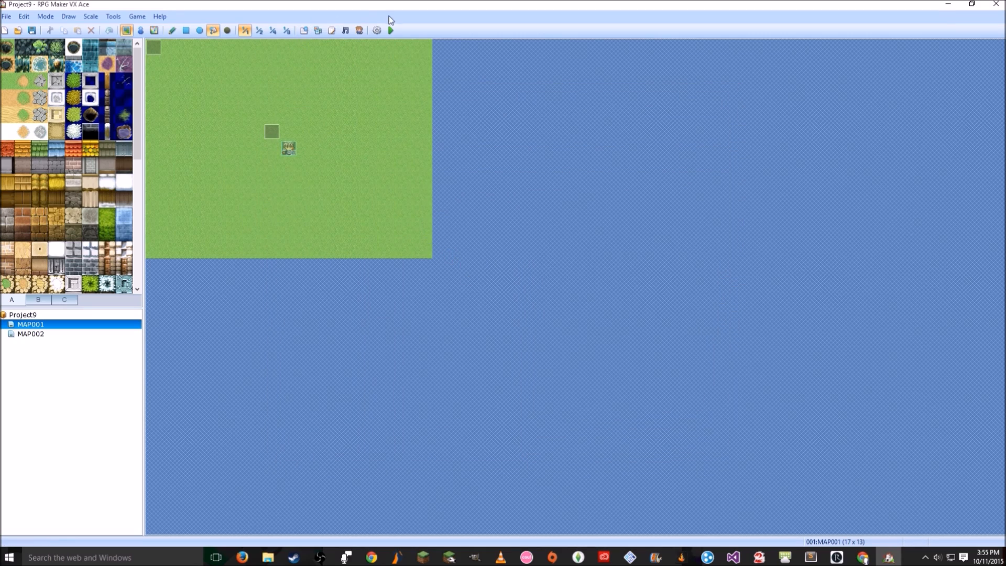
# - Playtest a new game to examine how fast the fog moves across the map, and end the playtest
pyautogui.click(391, 31)
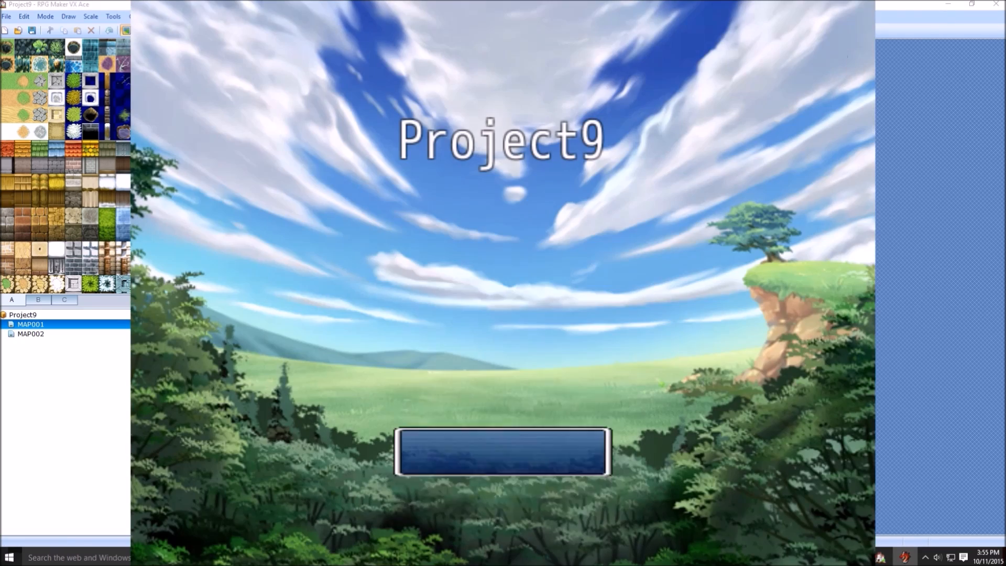
pyautogui.press('Return')
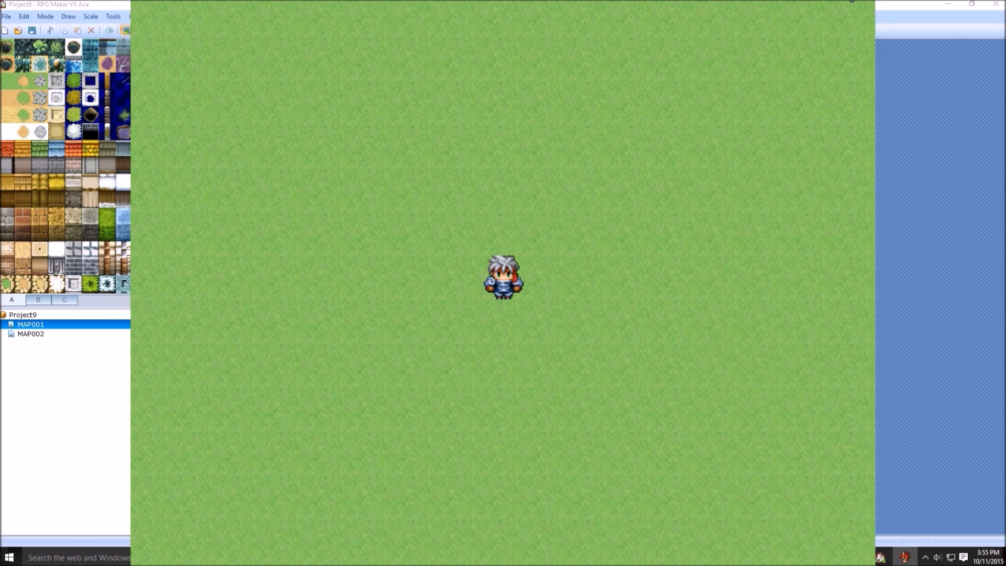
pyautogui.hotkey('alt', 'F4')
# - Change the CloudX and CloudY variable commands in the DisplayClouds common event to add -2 each
pyautogui.click(302, 31)
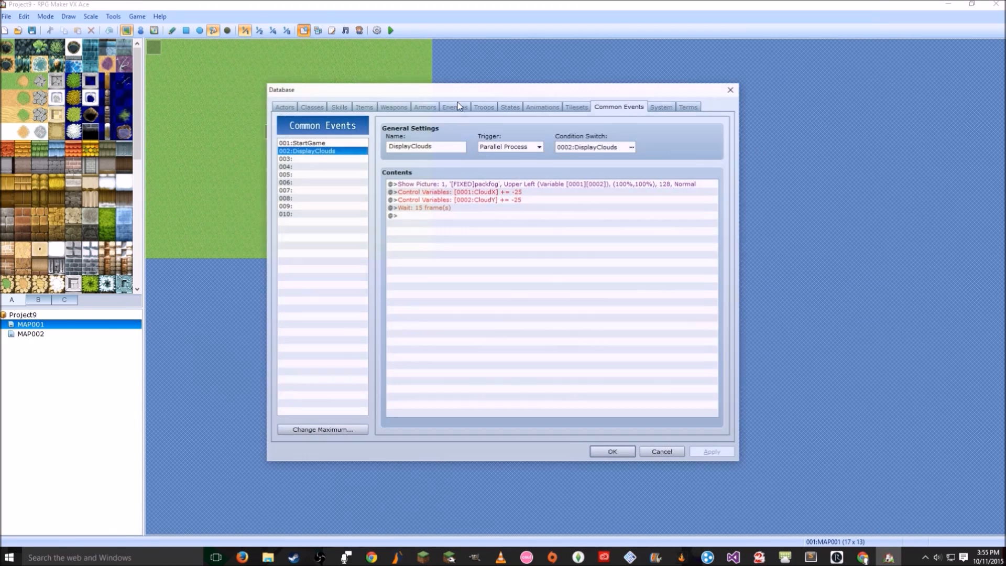
pyautogui.doubleClick(522, 191)
pyautogui.doubleClick(527, 310)
pyautogui.click(526, 311)
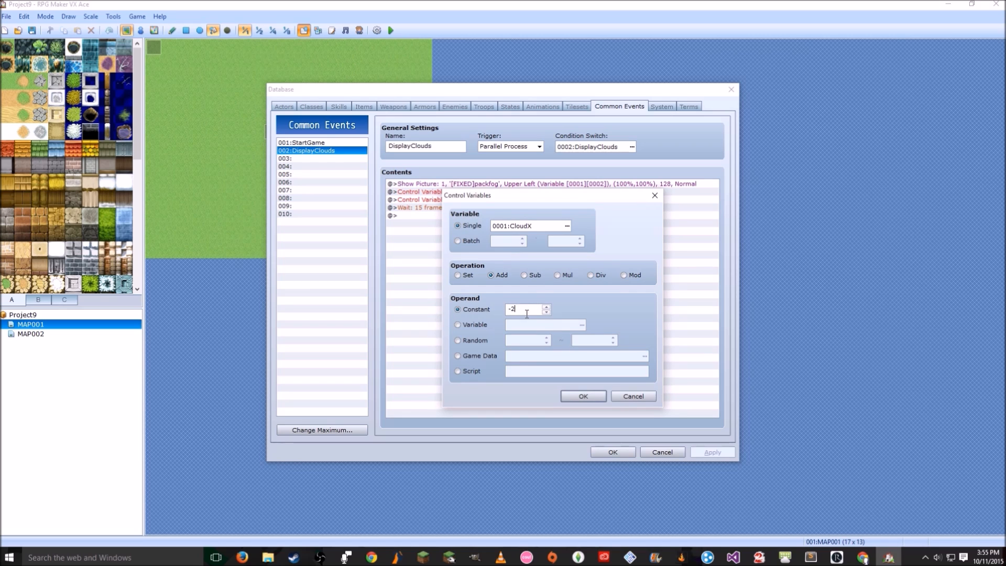
pyautogui.click(582, 396)
pyautogui.click(517, 201)
pyautogui.doubleClick(518, 201)
pyautogui.doubleClick(529, 308)
pyautogui.write('2')
pyautogui.click(582, 396)
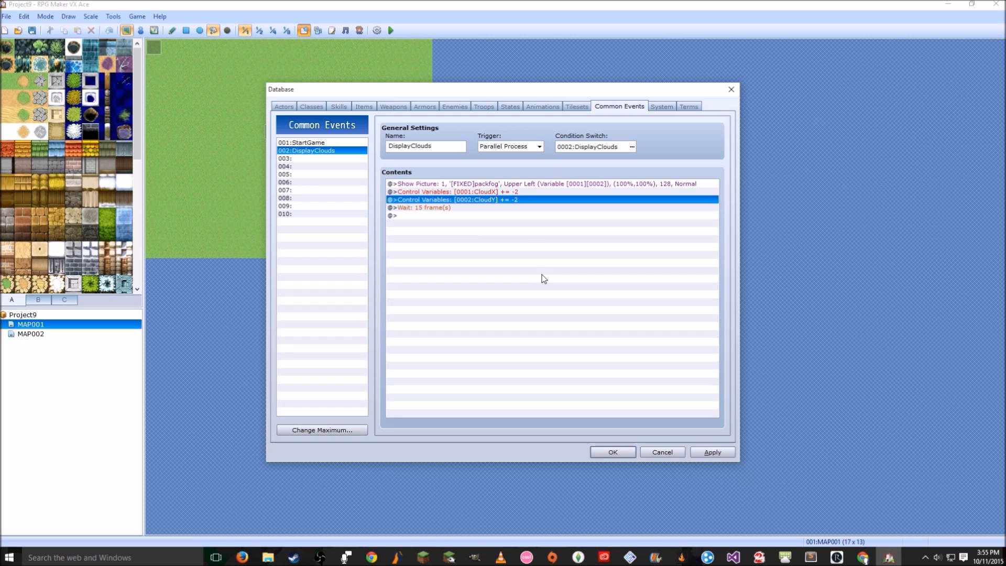
# - Begin a Conditional Branch in the StartGame common event that tests variable CloudX with Less than or Equal to
pyautogui.click(320, 142)
pyautogui.doubleClick(426, 184)
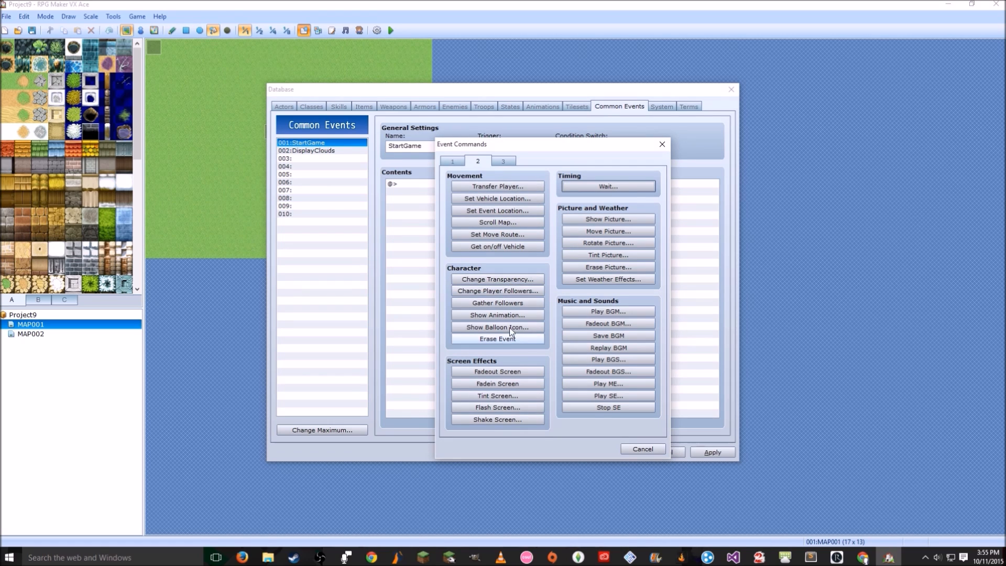
pyautogui.click(453, 161)
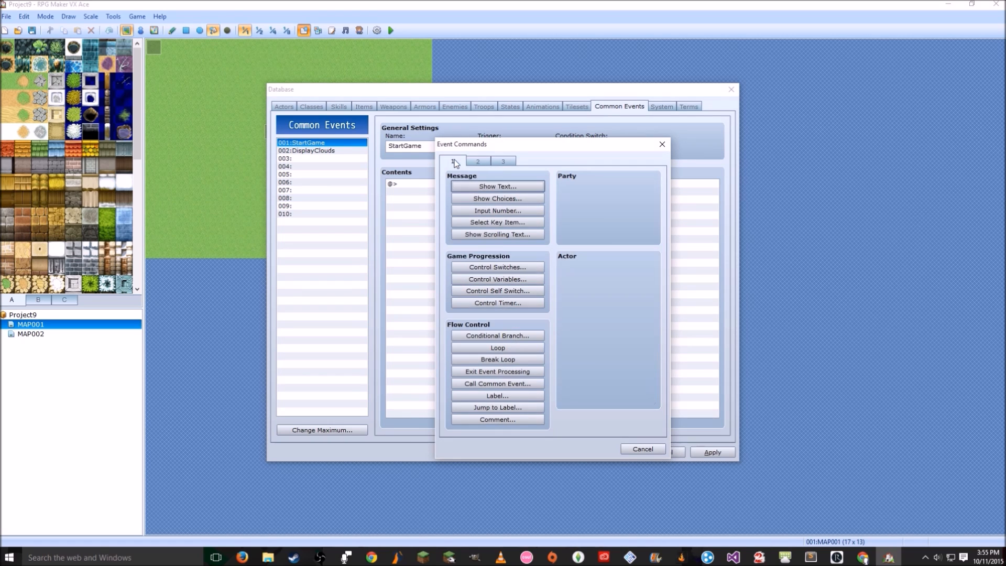
pyautogui.click(500, 336)
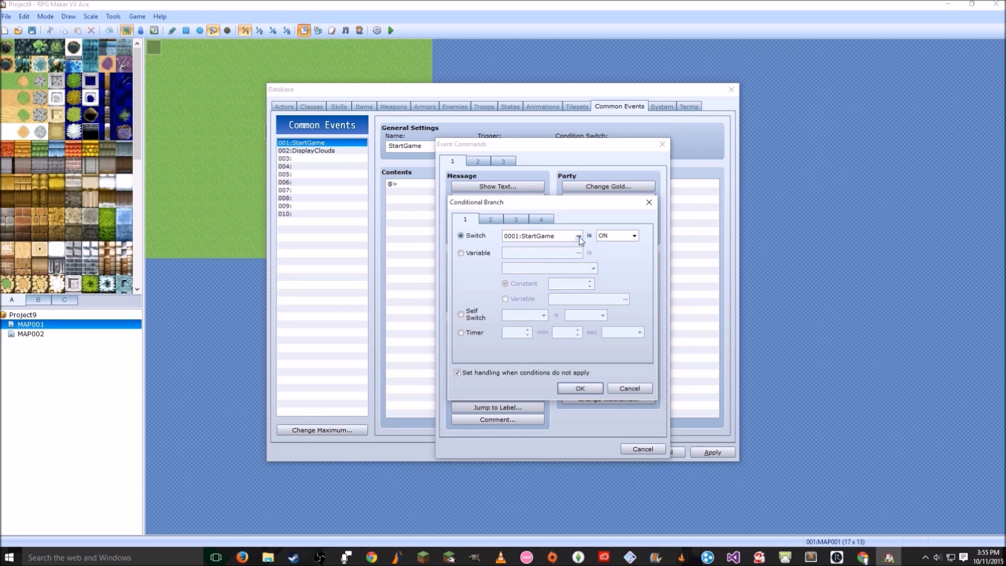
pyautogui.click(471, 253)
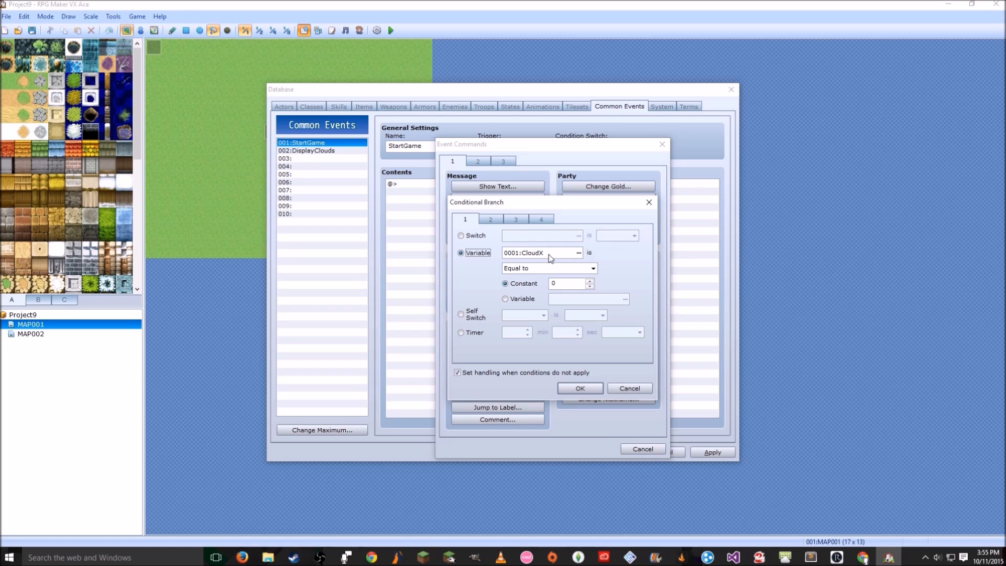
pyautogui.click(550, 255)
pyautogui.click(593, 268)
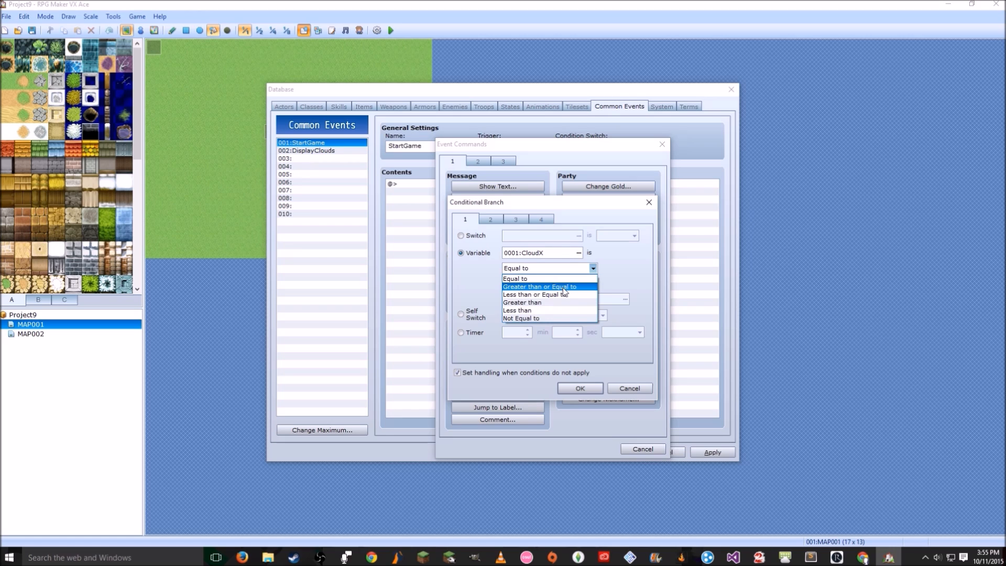
pyautogui.click(567, 294)
pyautogui.press('Tab')
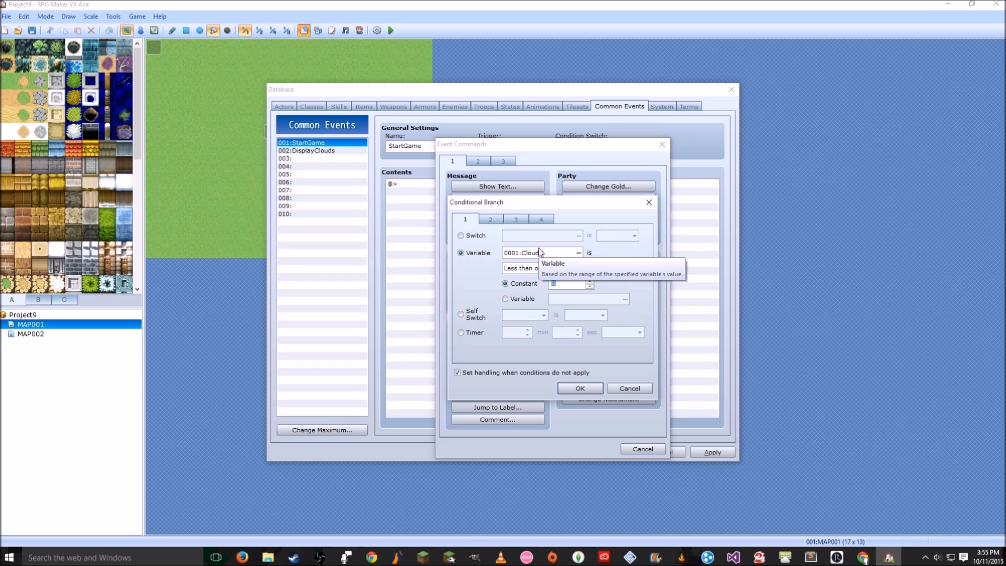
# - Switch to GIMP, discard the untitled image's changes, and close the program
pyautogui.click(475, 557)
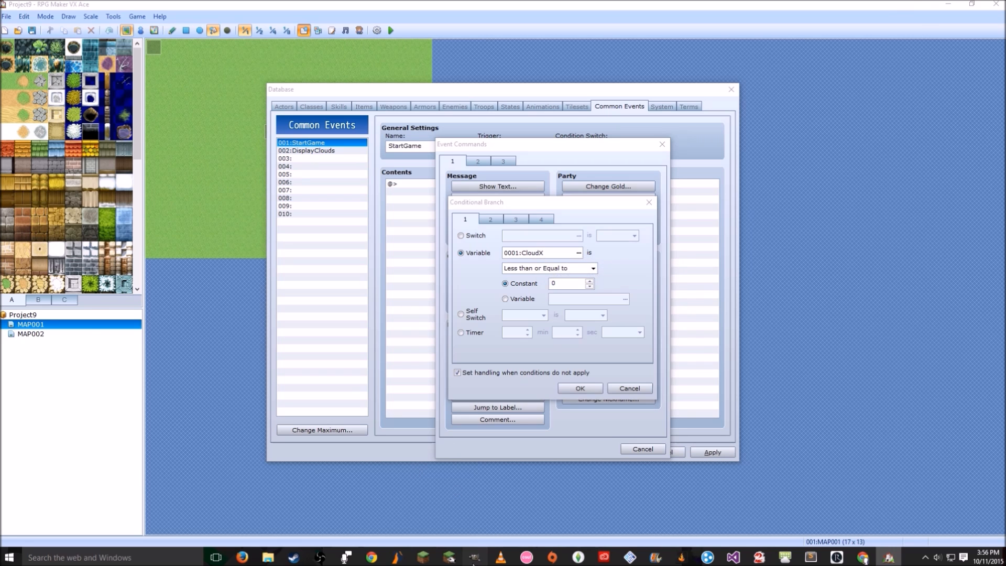
pyautogui.click(680, 50)
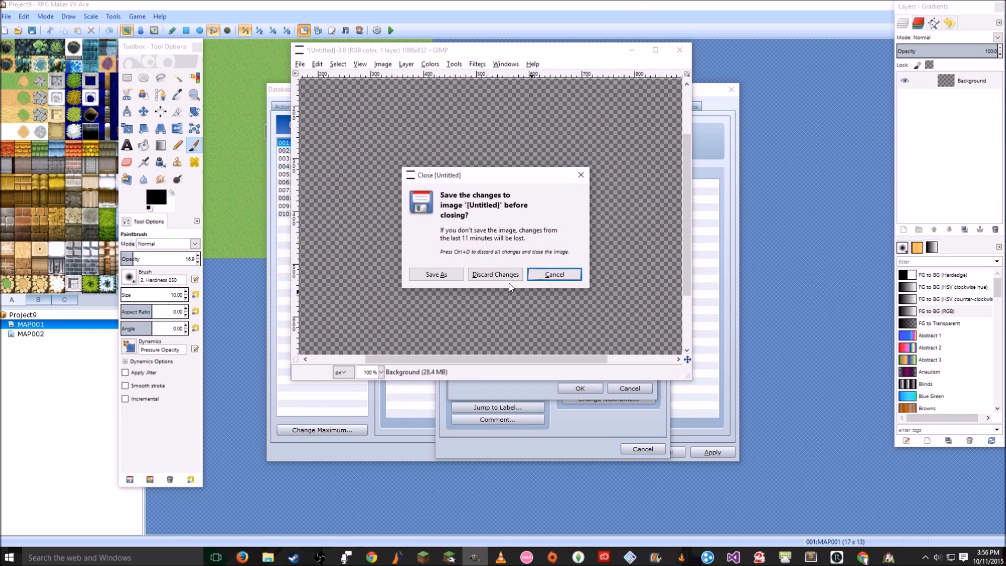
pyautogui.click(493, 274)
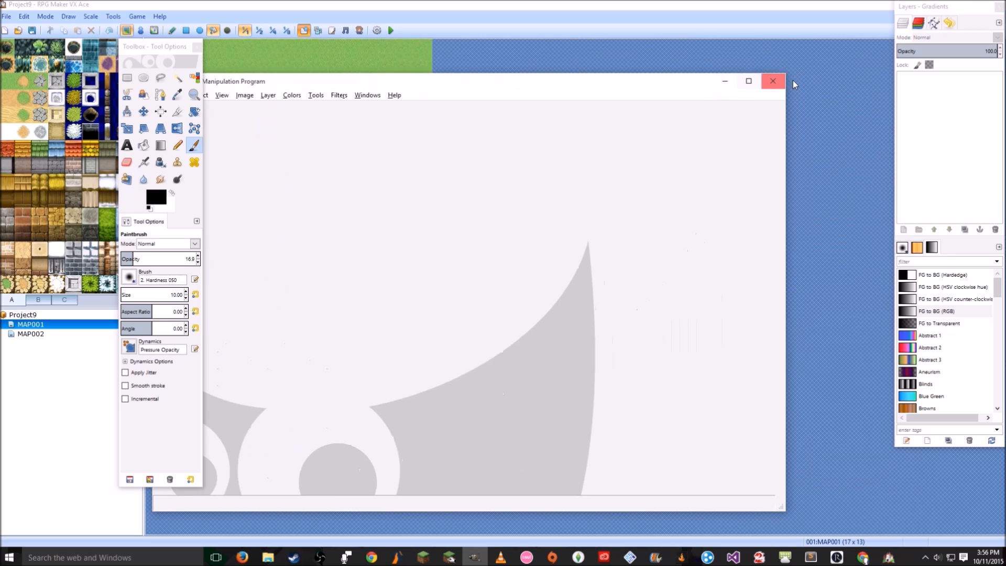
pyautogui.click(770, 81)
pyautogui.rightClick(474, 557)
pyautogui.click(479, 528)
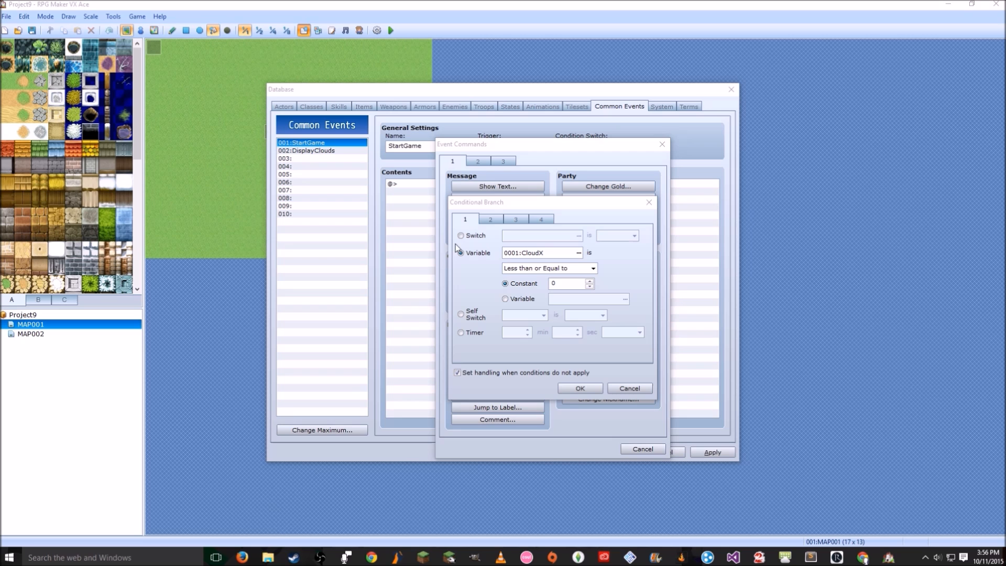
# - Open a new File Explorer window, look at the [FIXED]packfog image on the Desktop, and minimize the window
pyautogui.rightClick(267, 556)
pyautogui.click(254, 502)
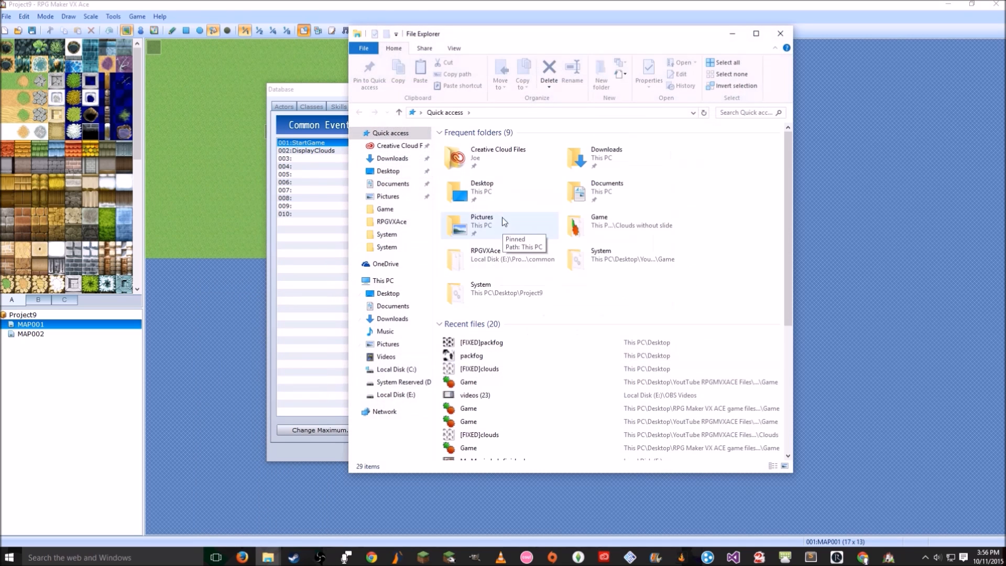
pyautogui.doubleClick(486, 198)
pyautogui.click(702, 178)
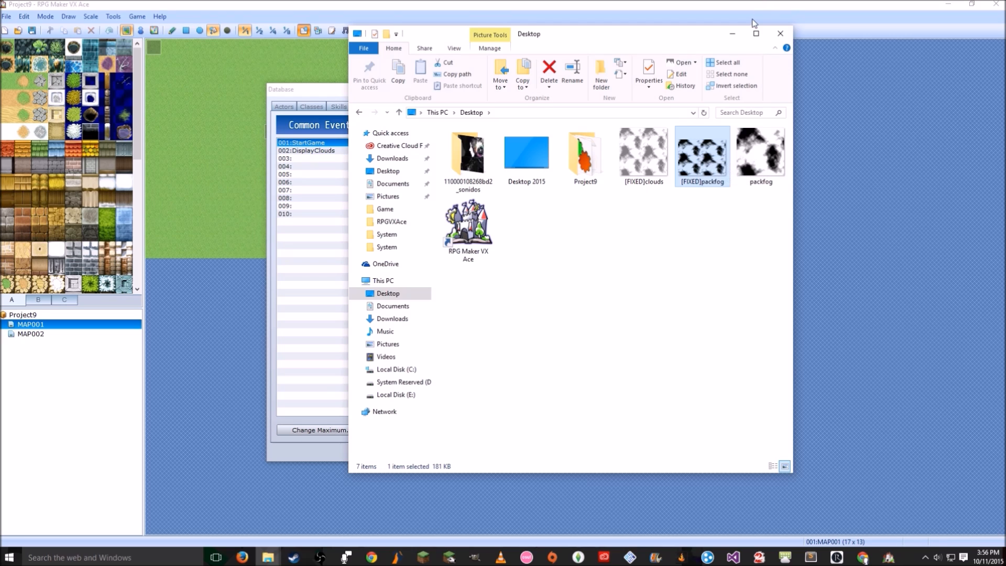
pyautogui.click(733, 33)
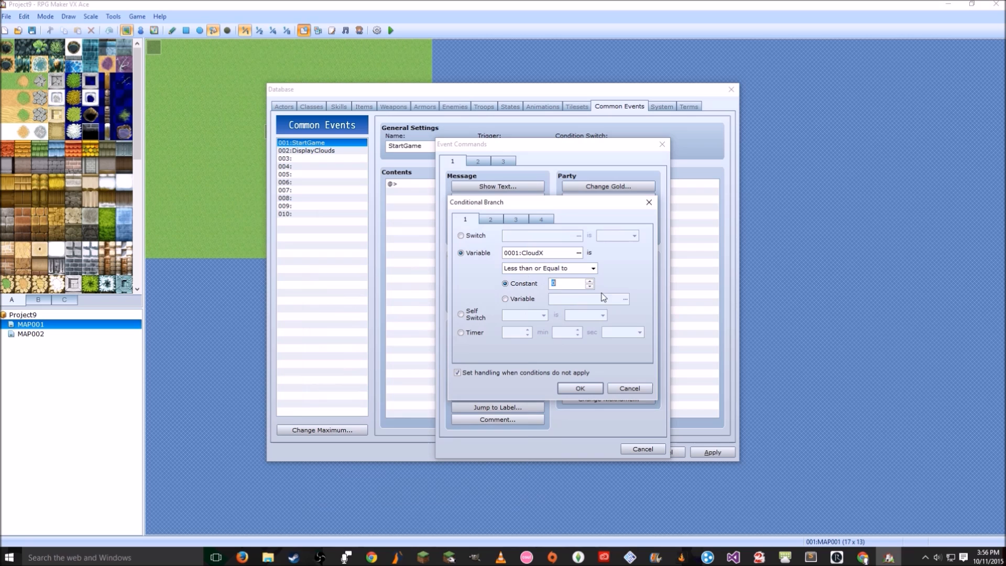
# - Complete the CloudX conditional branch with a constant of -544, and review the variable commands in DisplayClouds
pyautogui.write('-544')
pyautogui.click(580, 388)
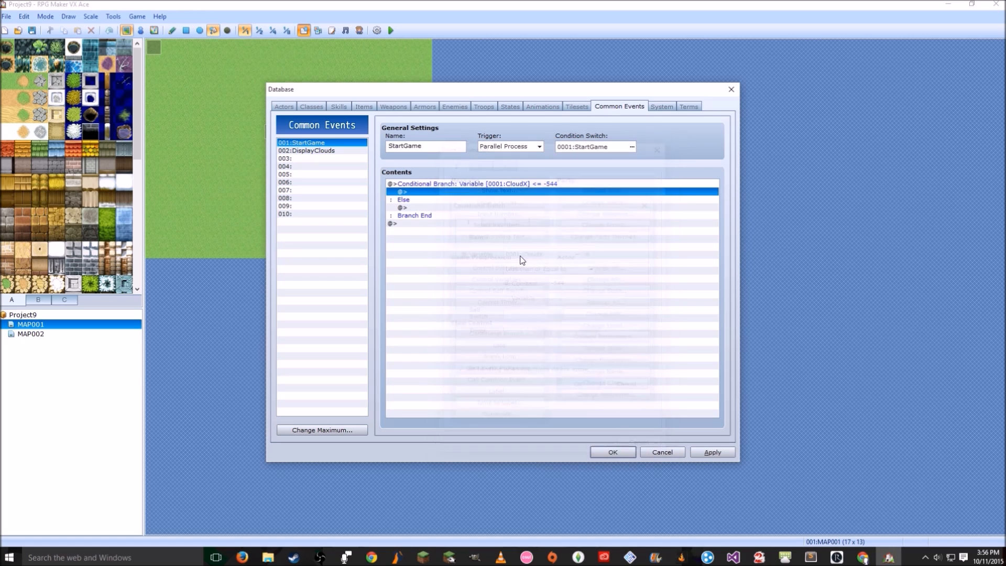
pyautogui.click(335, 151)
pyautogui.click(495, 194)
# - Add a Control Variables command inside the StartGame event's CloudX branch that sets CloudX to 0
pyautogui.click(301, 142)
pyautogui.click(482, 192)
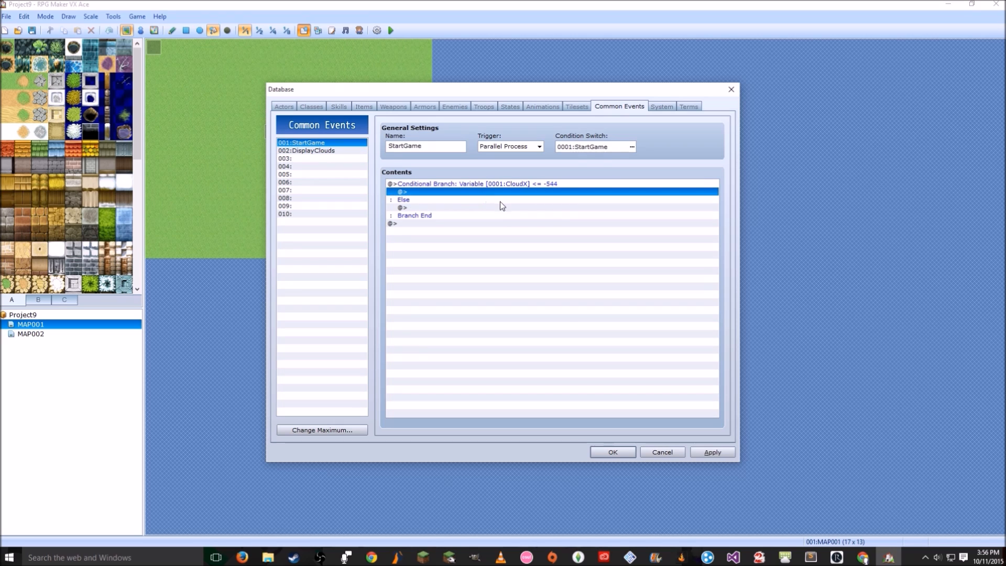
pyautogui.doubleClick(501, 192)
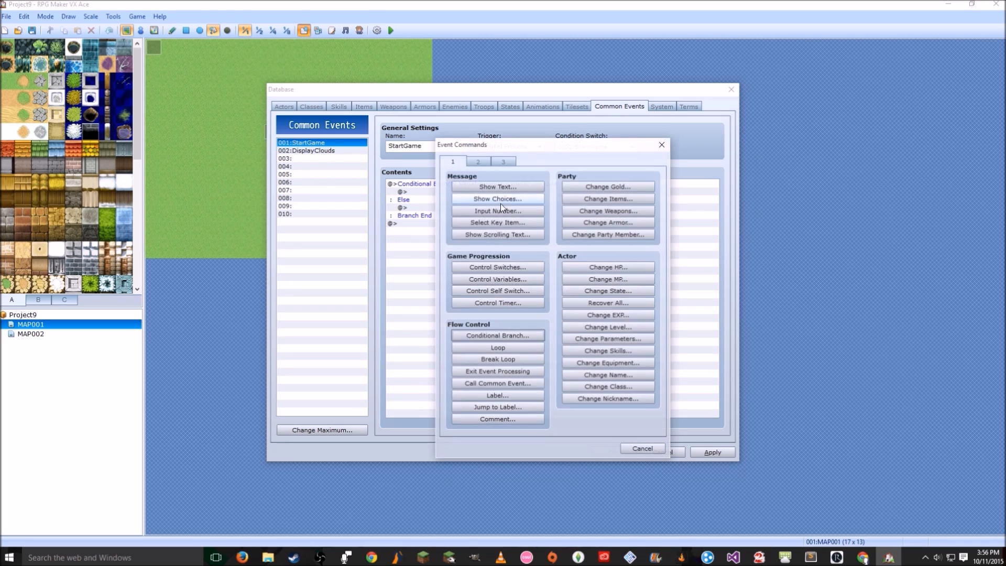
pyautogui.click(512, 281)
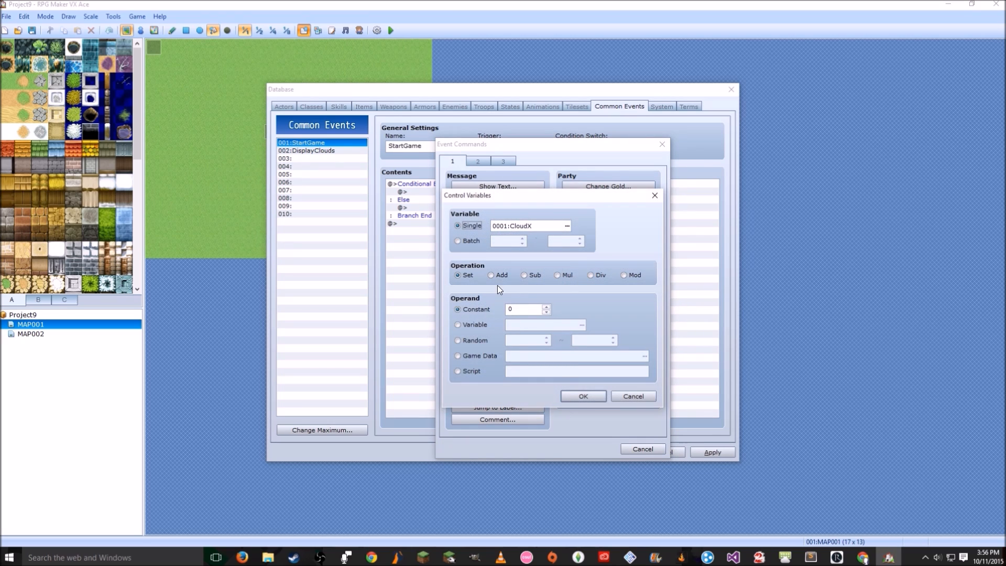
pyautogui.click(579, 395)
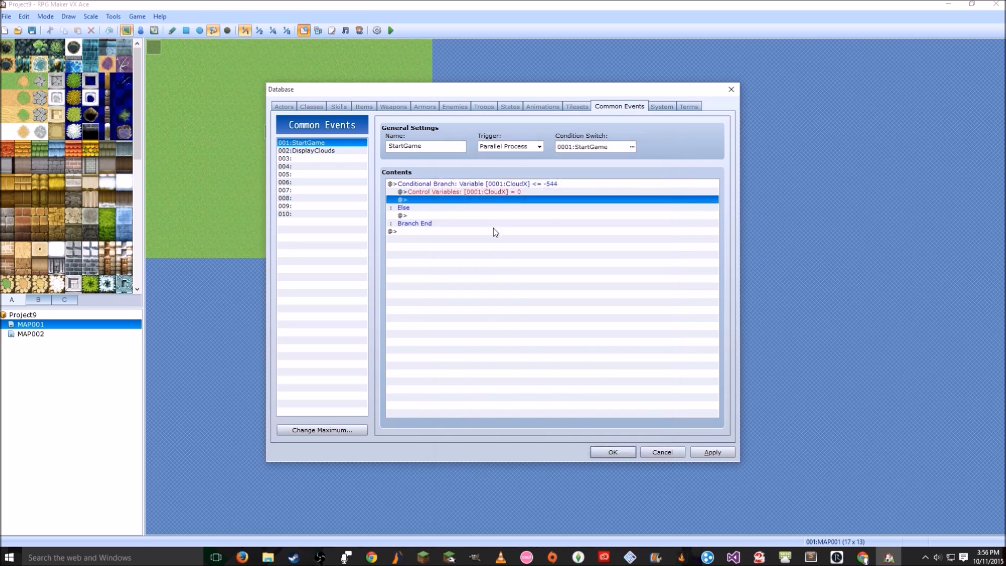
# - Duplicate the CloudX reset command inside the branch and change the copy to set CloudY to 0
pyautogui.doubleClick(497, 198)
pyautogui.press('Escape')
pyautogui.click(492, 194)
pyautogui.hotkey('ctrl', 'c')
pyautogui.hotkey('ctrl', 'v')
pyautogui.doubleClick(501, 200)
pyautogui.click(567, 226)
pyautogui.doubleClick(567, 220)
pyautogui.click(583, 396)
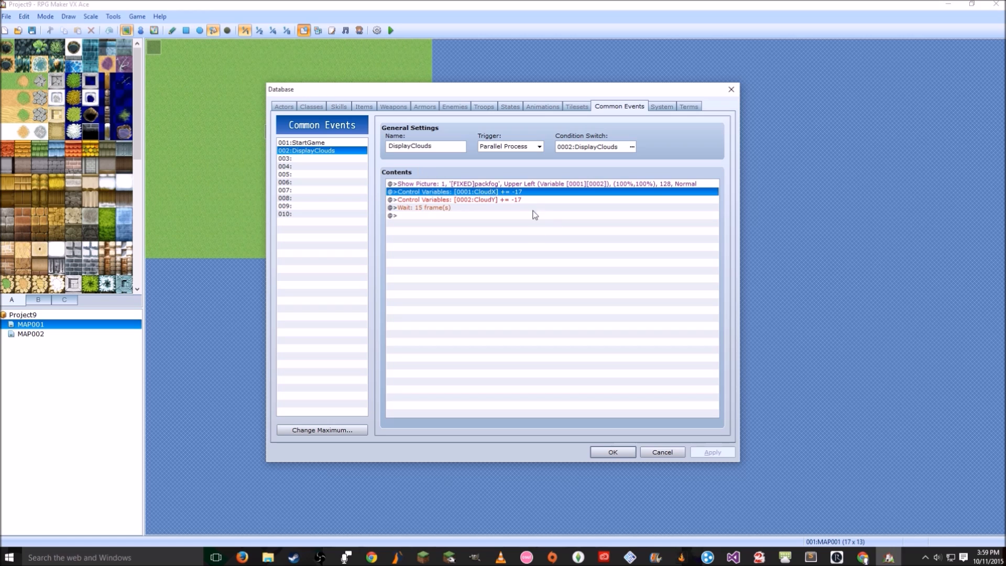
# - Delete the CloudY reset command from the CloudX branch in the StartGame common event
pyautogui.click(347, 143)
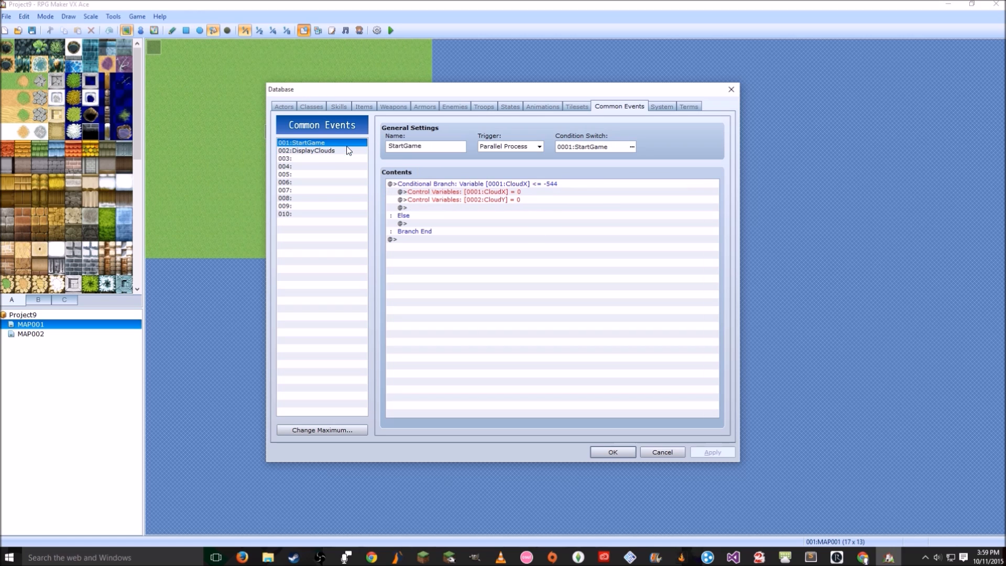
pyautogui.click(517, 200)
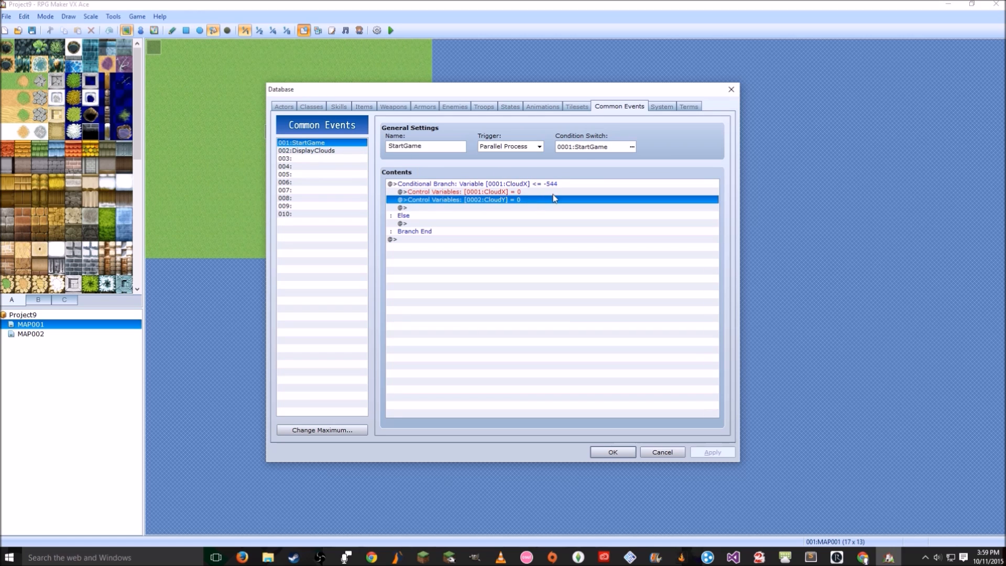
pyautogui.press('Delete')
# - Duplicate the whole CloudX conditional branch below itself and change the copy's condition to CloudY less than or equal to -416
pyautogui.click(497, 183)
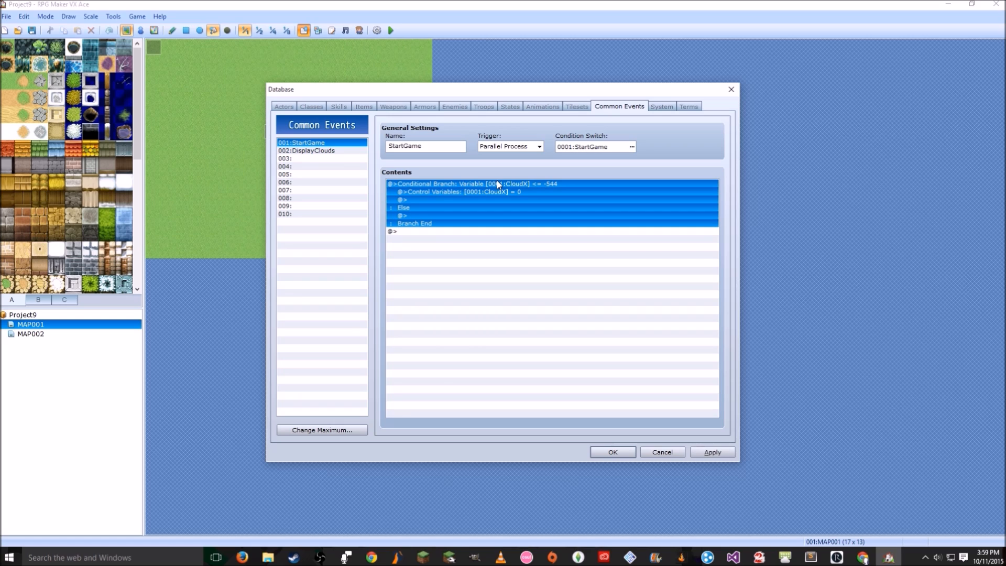
pyautogui.hotkey('ctrl', 'c')
pyautogui.click(472, 231)
pyautogui.hotkey('ctrl', 'v')
pyautogui.doubleClick(487, 234)
pyautogui.click(579, 252)
pyautogui.click(587, 219)
pyautogui.doubleClick(587, 221)
pyautogui.doubleClick(573, 283)
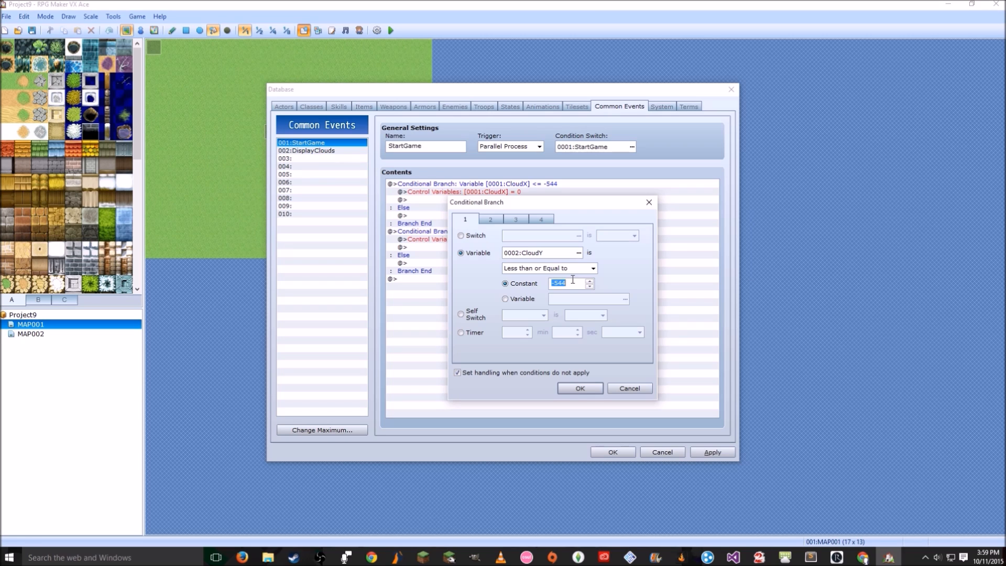
pyautogui.write('-416')
pyautogui.click(580, 388)
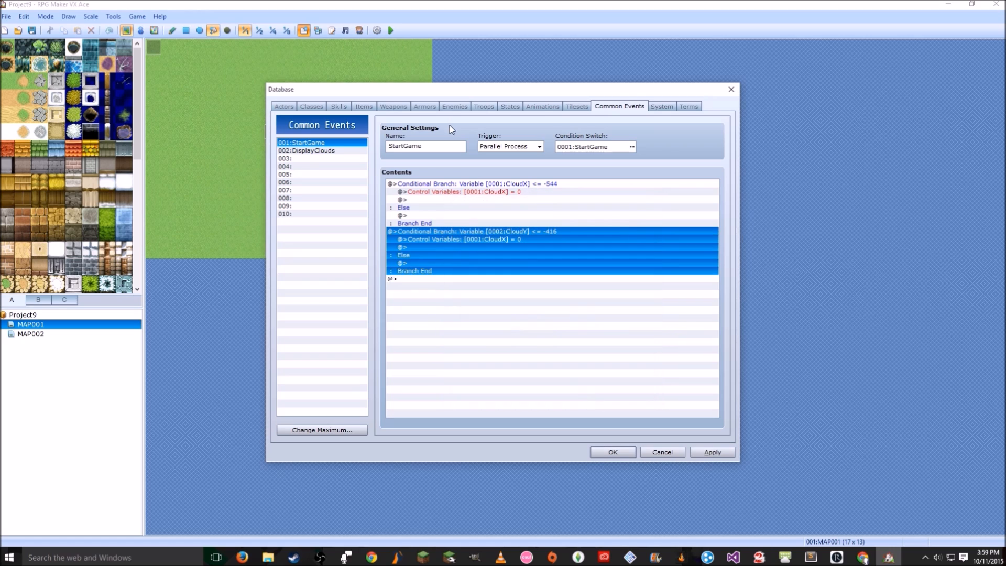
# - Change the Control Variables command inside the CloudY branch to set CloudY to 0
pyautogui.click(528, 186)
pyautogui.doubleClick(534, 239)
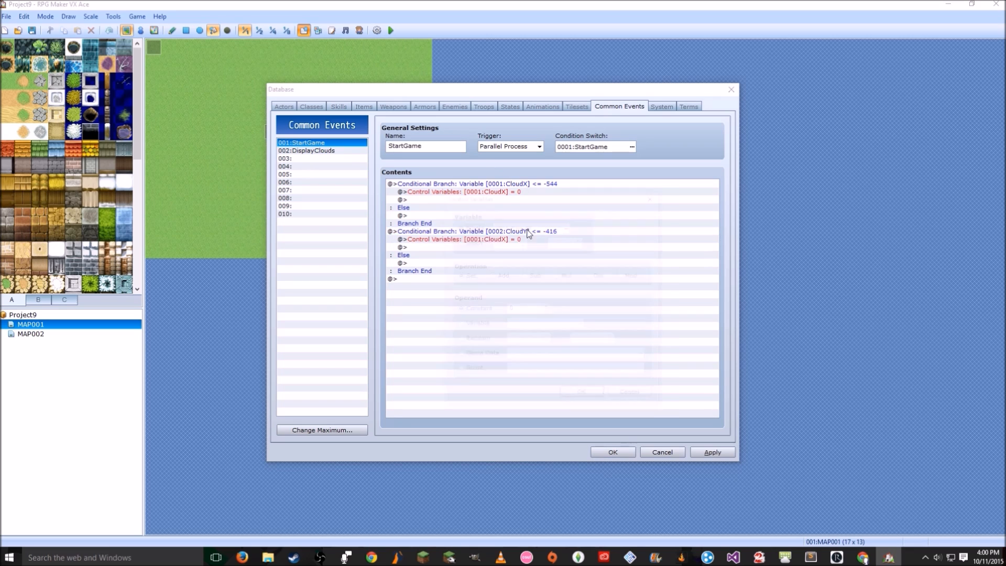
pyautogui.doubleClick(544, 229)
pyautogui.click(558, 220)
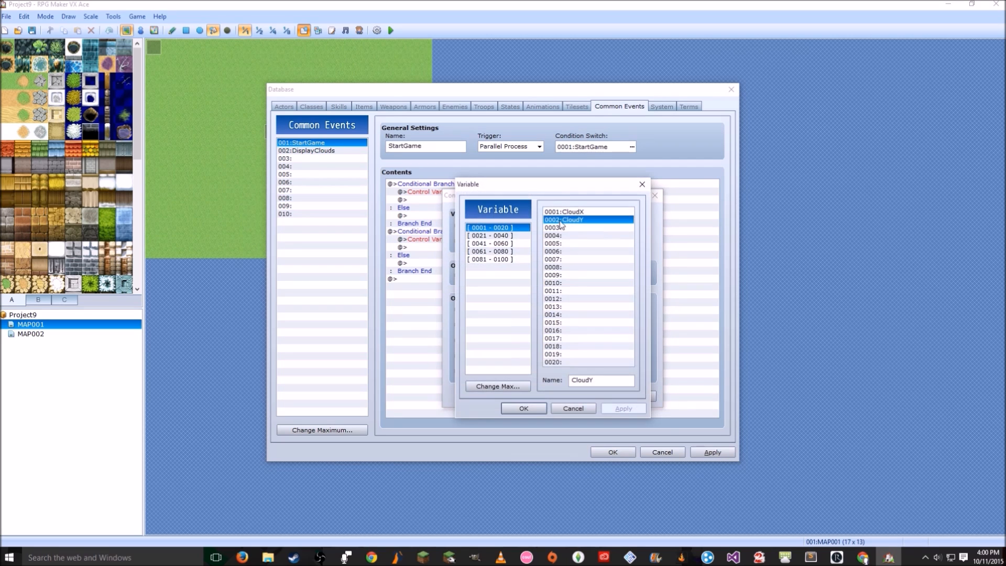
pyautogui.click(548, 407)
pyautogui.click(575, 394)
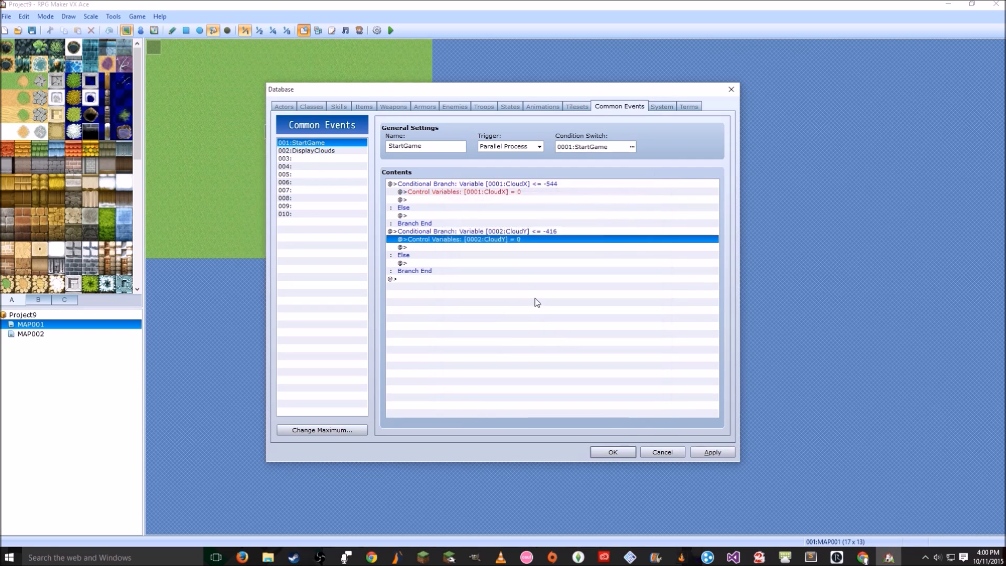
# - Examine the CloudX and CloudY variable commands in the DisplayClouds common event
pyautogui.click(329, 150)
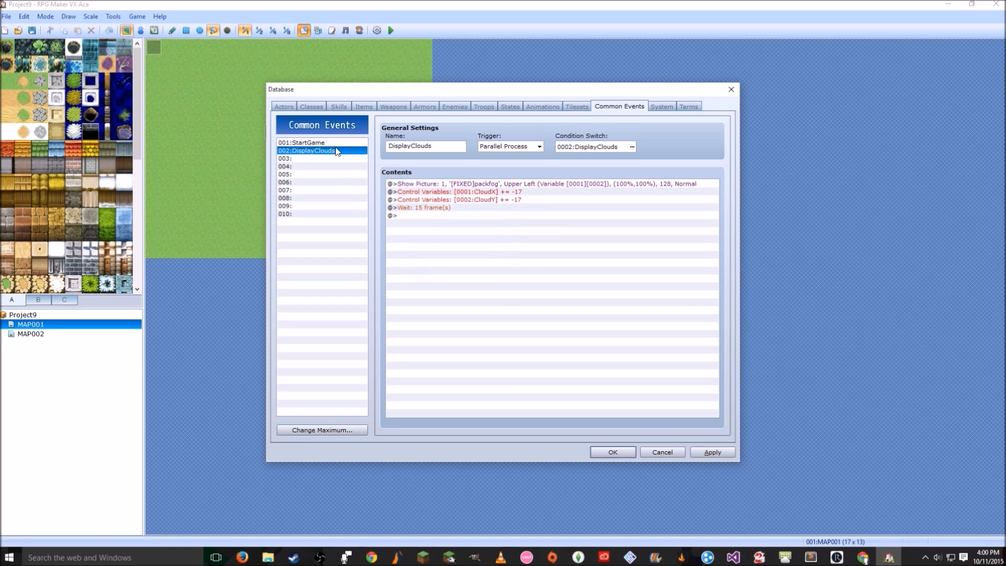
pyautogui.click(509, 191)
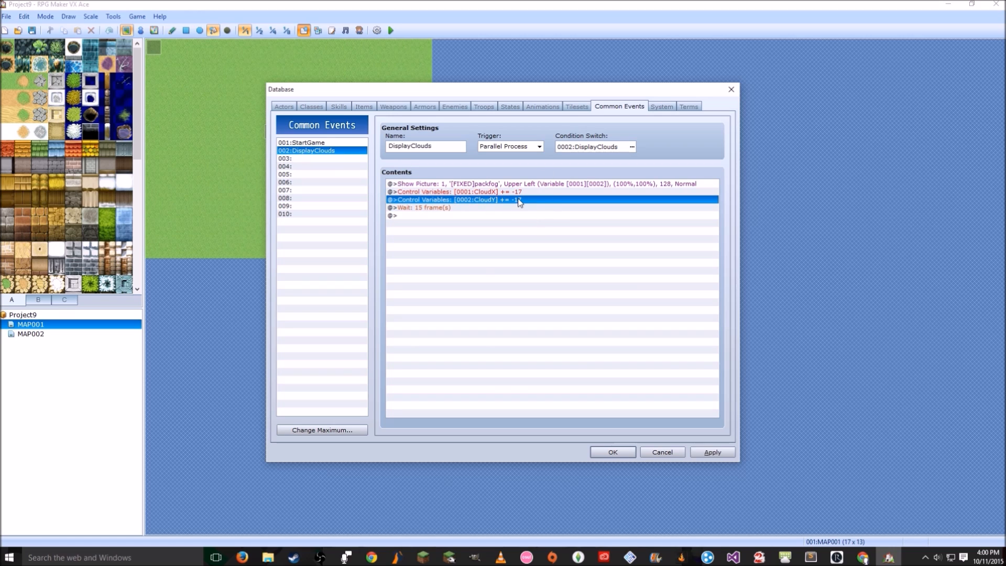
# - Change the CloudY Control Variables command in the DisplayClouds common event to add -13, and save the database changes
pyautogui.doubleClick(534, 202)
pyautogui.doubleClick(530, 308)
pyautogui.click(527, 309)
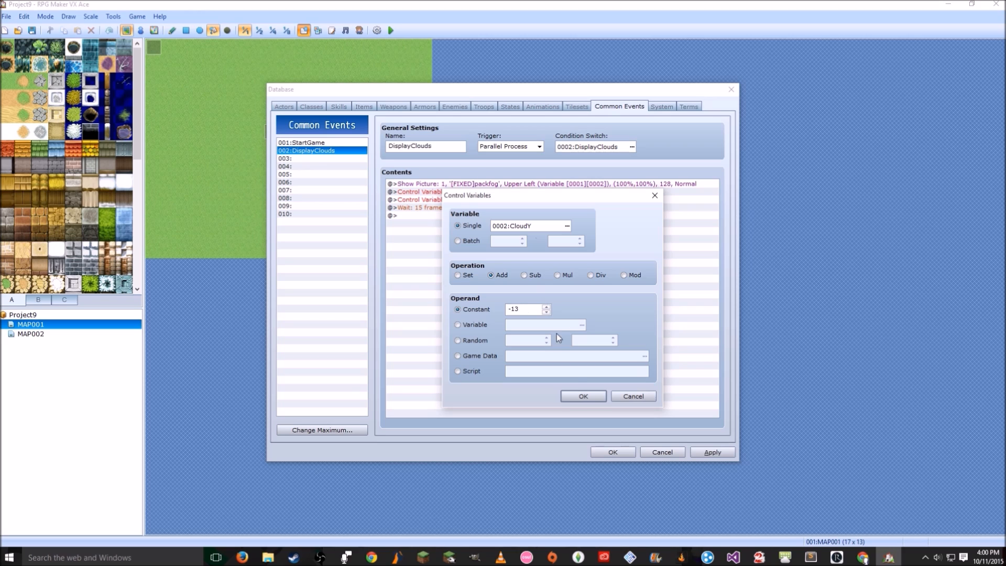
pyautogui.click(583, 397)
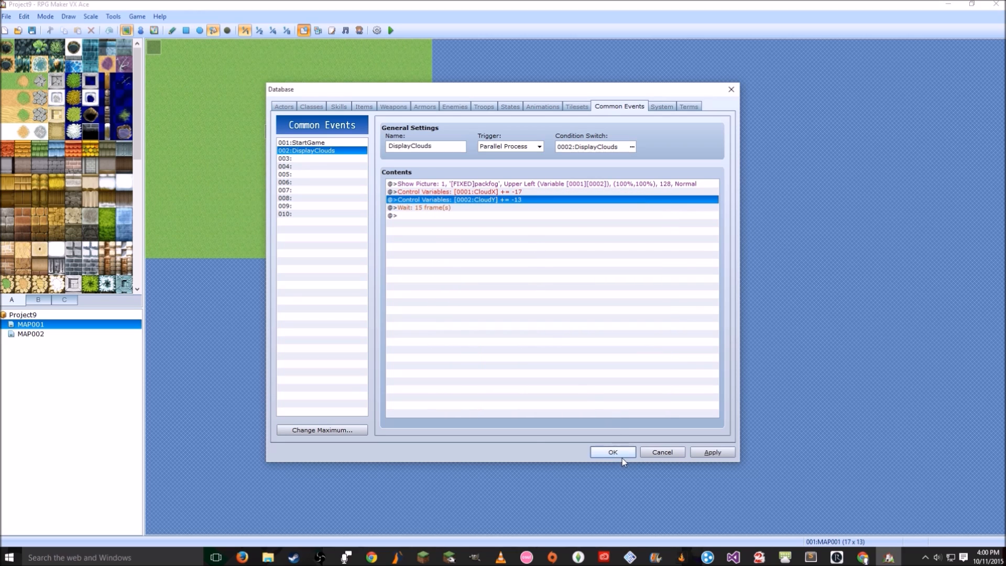
pyautogui.click(613, 452)
# - Playtest the game to watch the fog overlay scroll and loop on MAP001, and close the test window
pyautogui.press('F12')
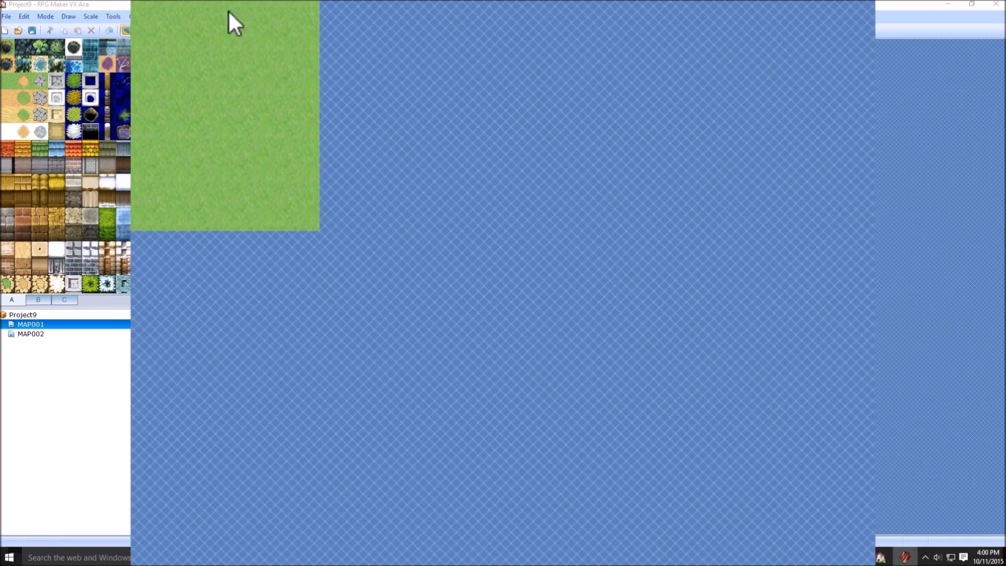
pyautogui.press('Return')
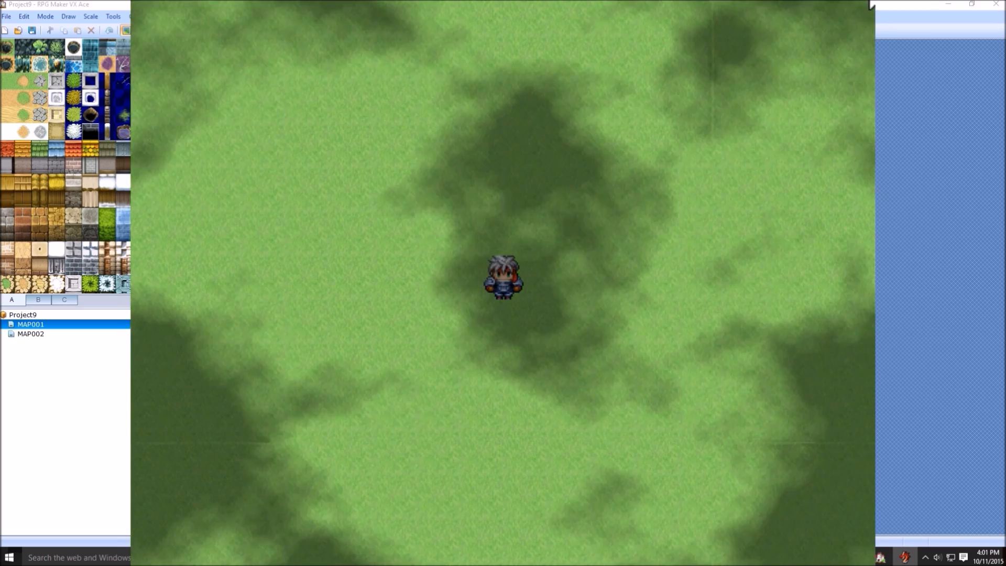
pyautogui.click(640, 164)
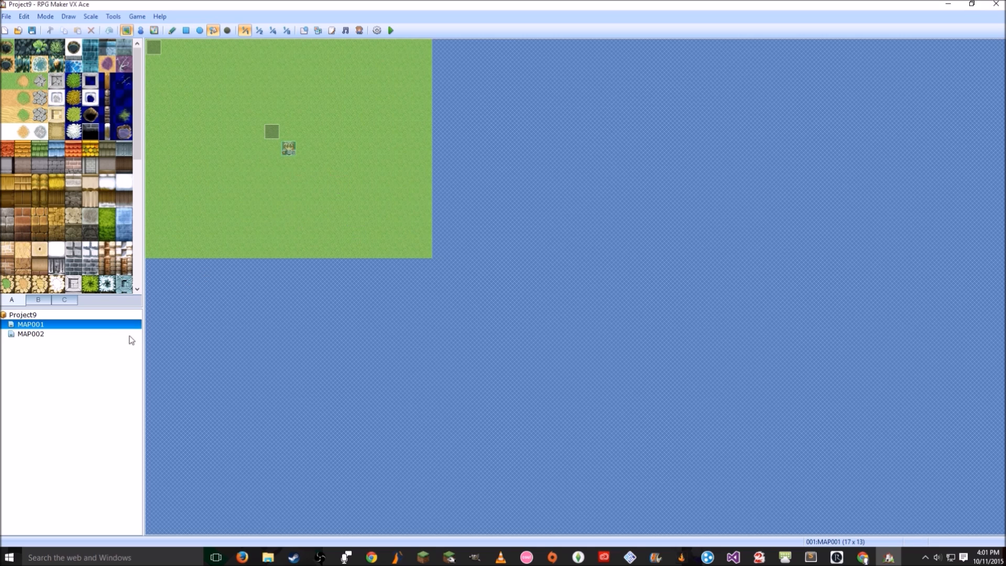
# - Look at MAP002, return to MAP001 and switch the editor to event editing mode
pyautogui.click(32, 334)
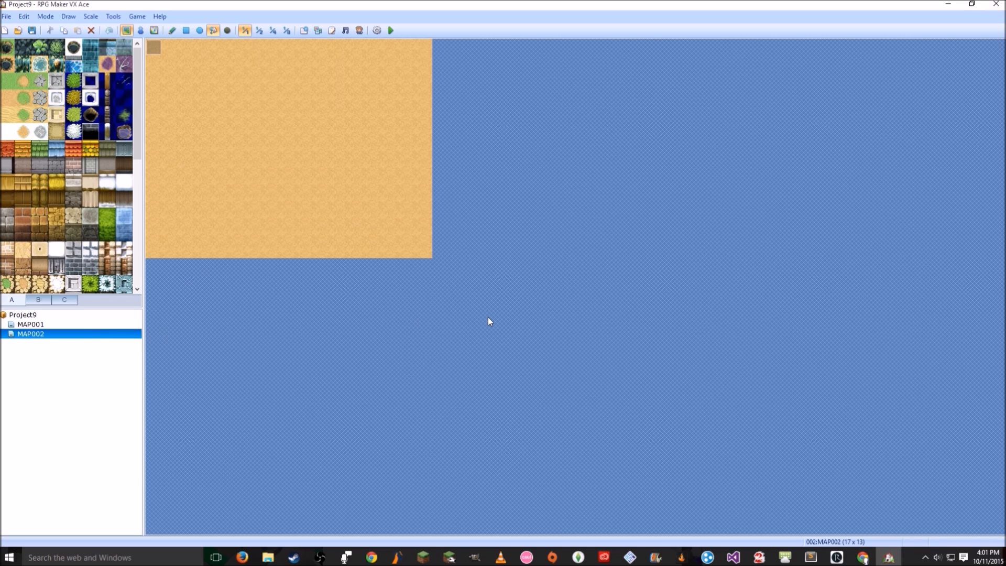
pyautogui.click(68, 326)
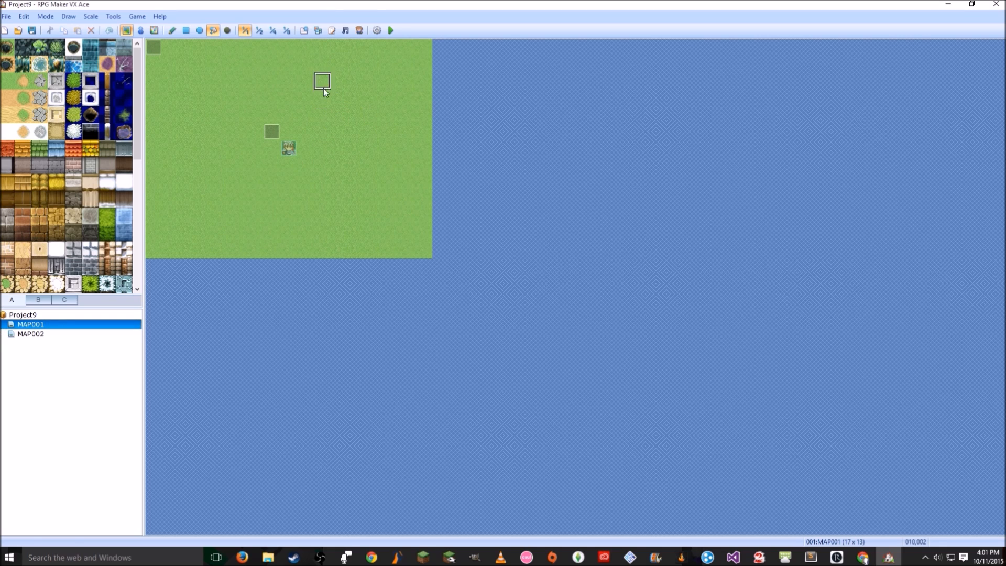
pyautogui.click(172, 31)
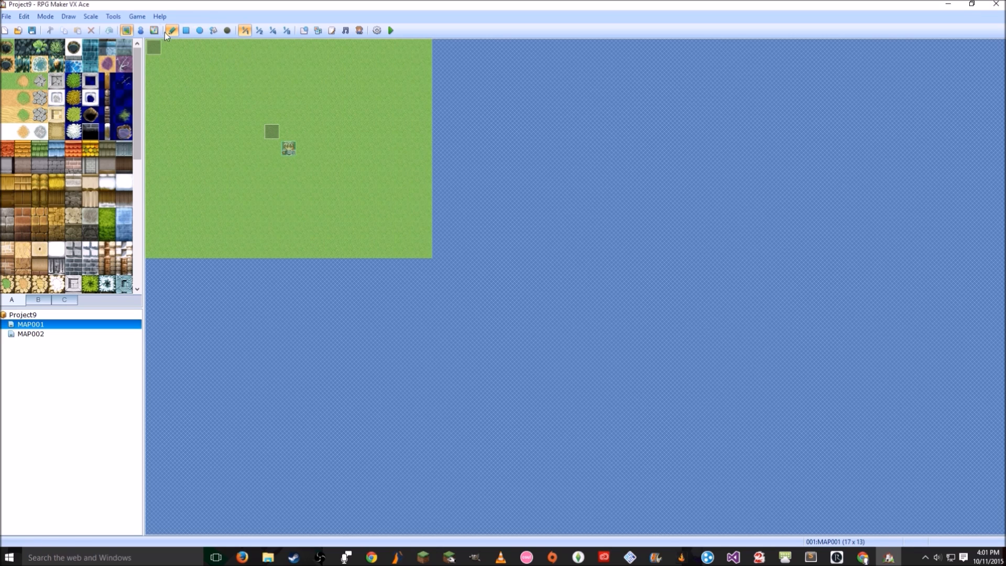
pyautogui.press('F6')
pyautogui.doubleClick(155, 150)
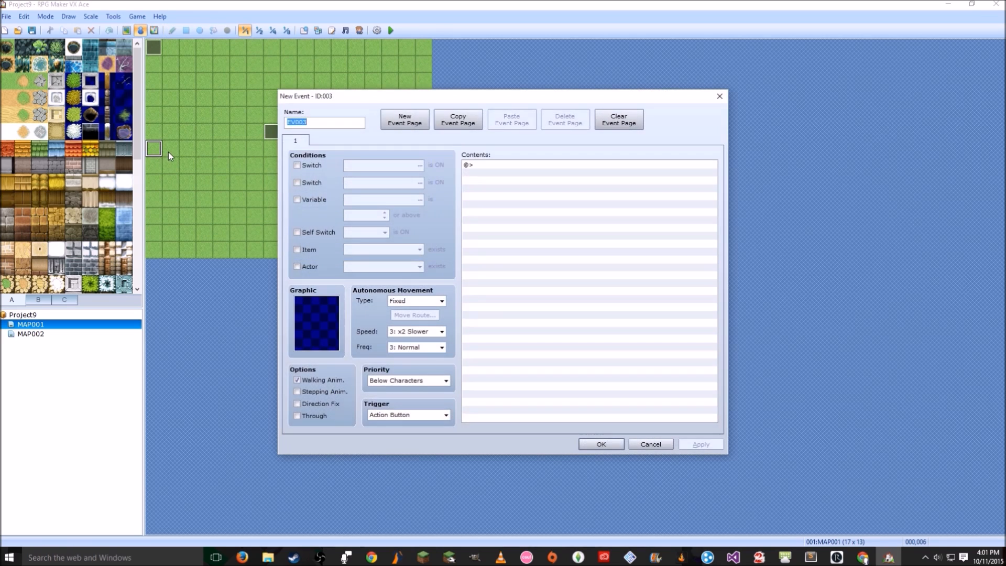
pyautogui.press('Escape')
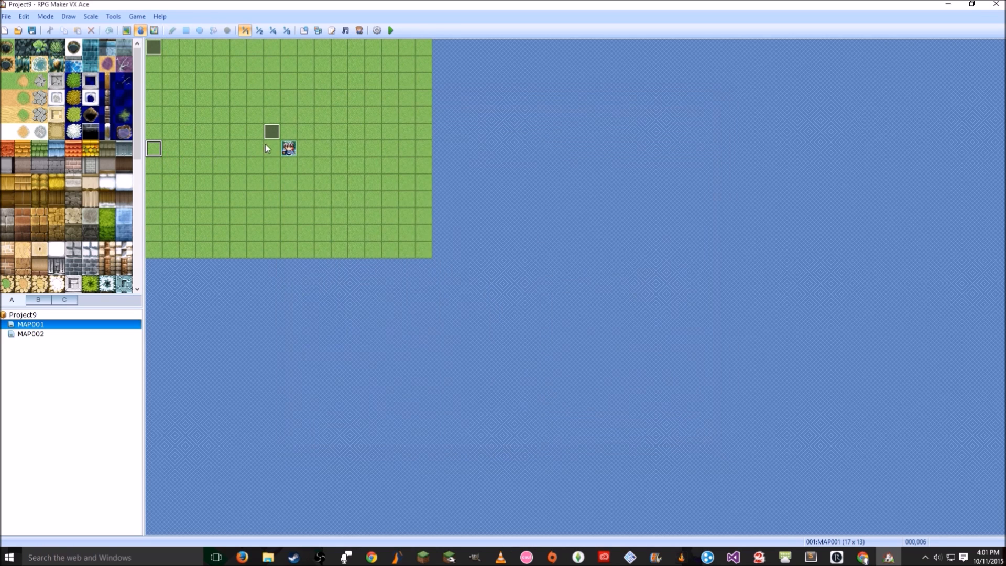
pyautogui.doubleClick(159, 151)
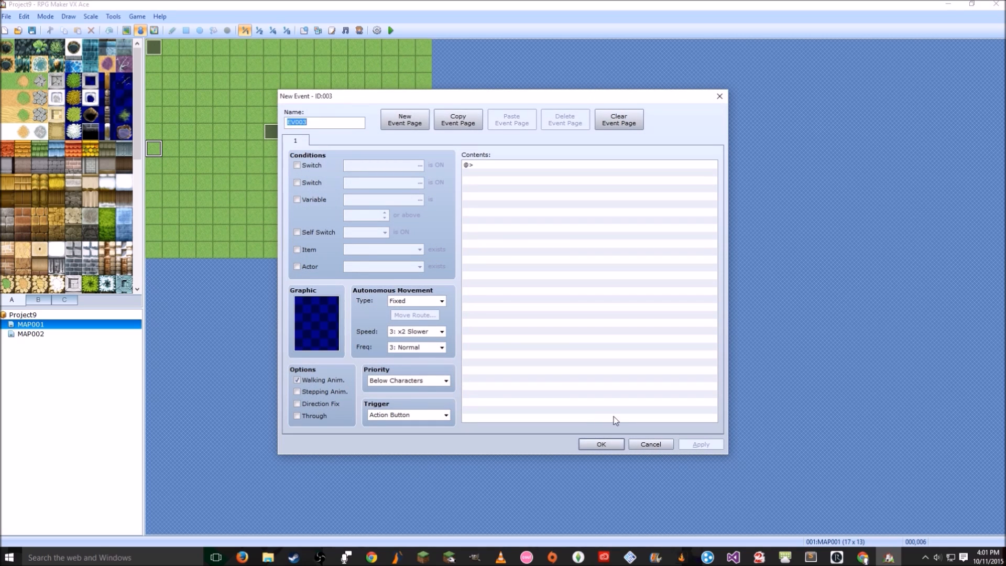
pyautogui.press('Escape')
# - Create a quick transfer event on MAP001 at (000,006) leading to MAP002 (016,006) with the direction retained
pyautogui.rightClick(157, 153)
pyautogui.moveTo(229, 247)
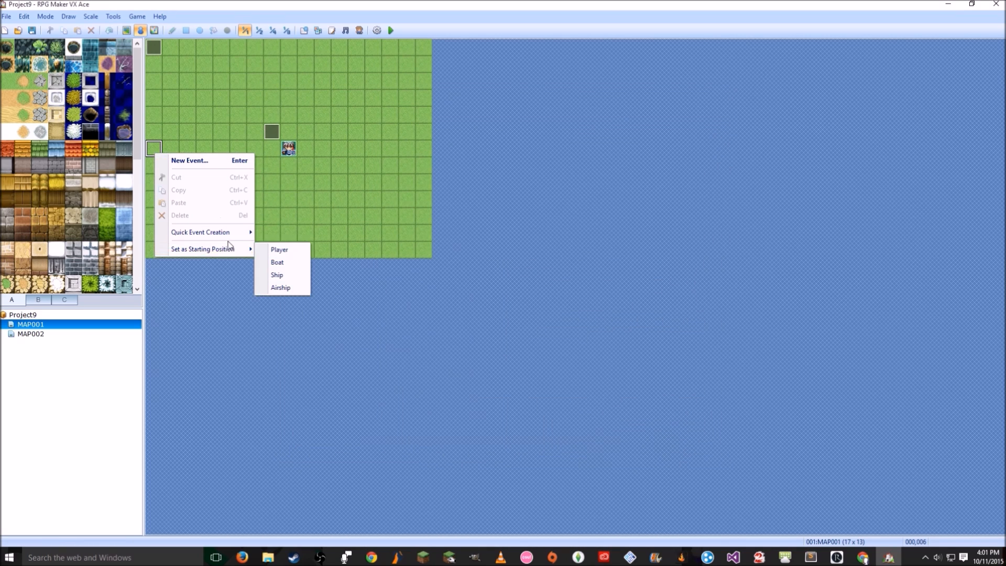
pyautogui.click(283, 232)
pyautogui.click(557, 261)
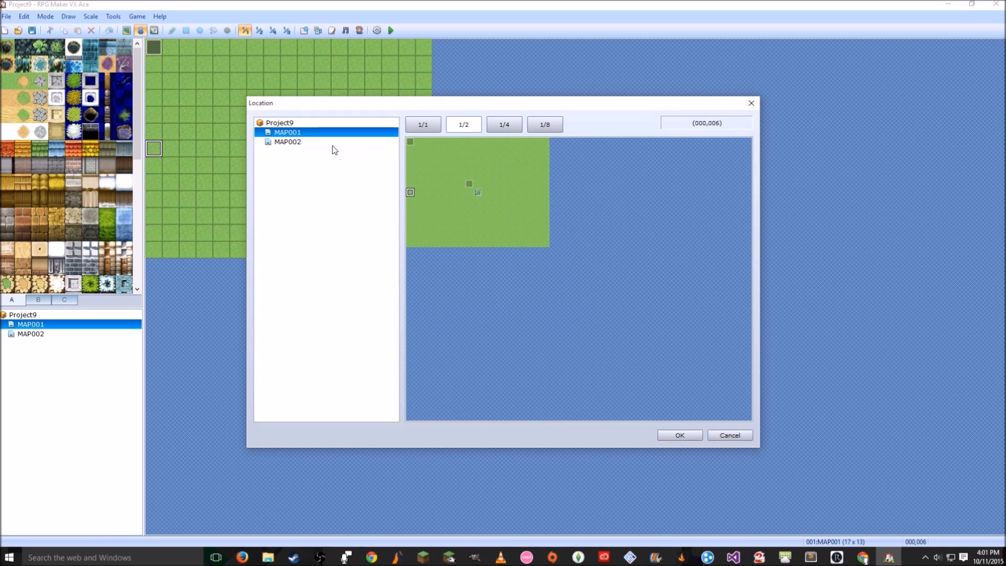
pyautogui.click(335, 143)
pyautogui.doubleClick(545, 197)
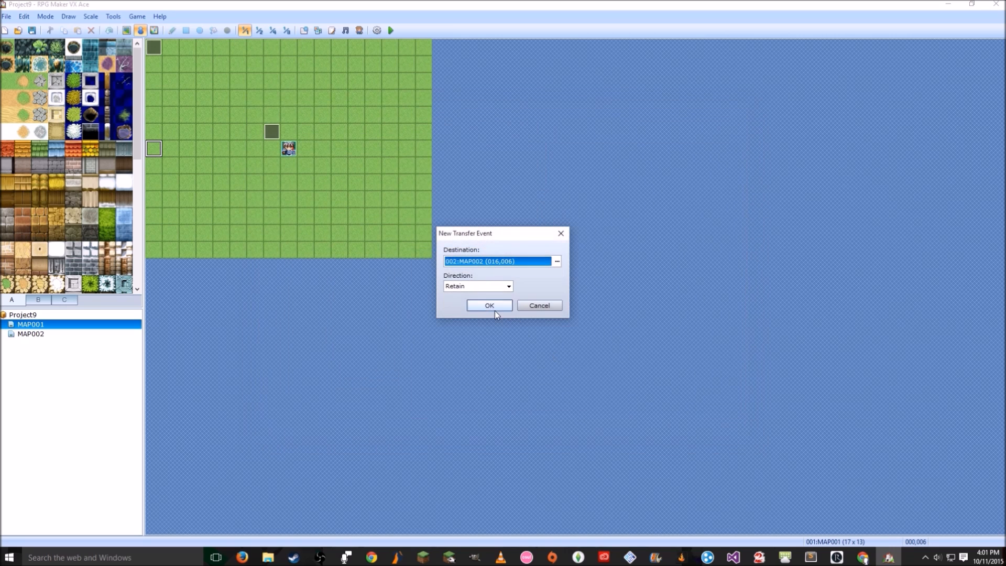
pyautogui.click(490, 305)
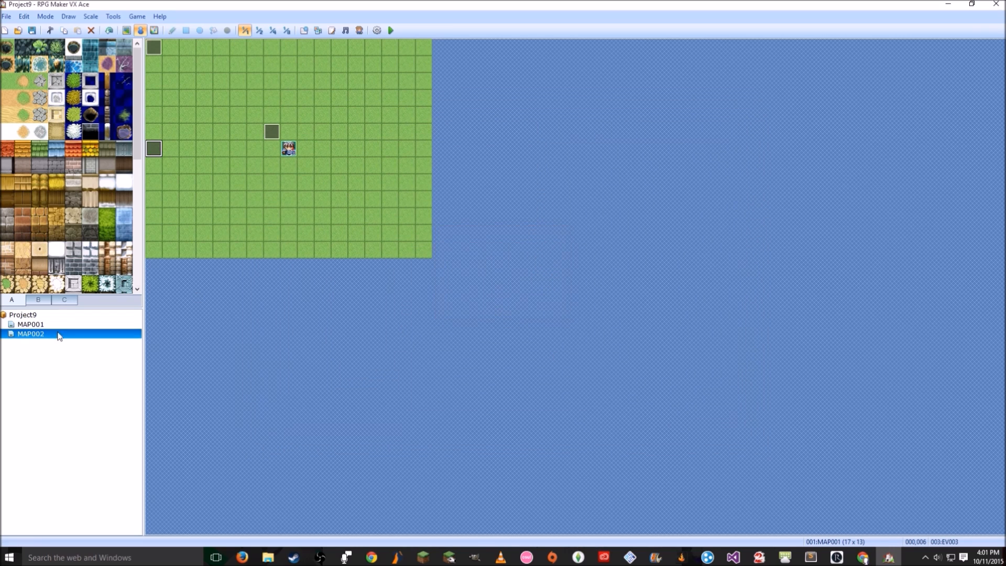
# - Create a quick transfer event on MAP002 at (016,006) leading to MAP001 (001,006)
pyautogui.click(58, 333)
pyautogui.doubleClick(409, 152)
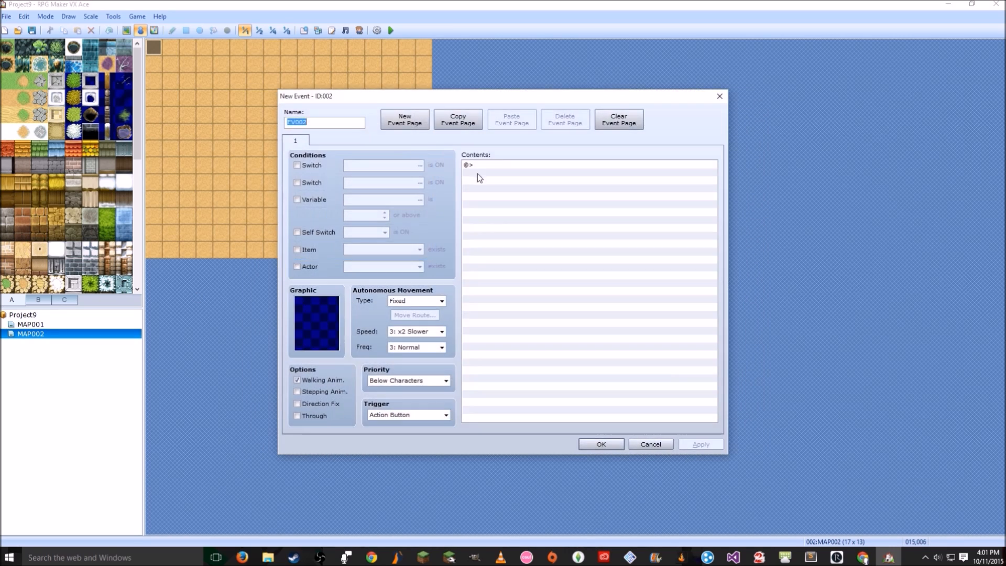
pyautogui.press('Escape')
pyautogui.rightClick(424, 158)
pyautogui.moveTo(492, 238)
pyautogui.click(546, 230)
pyautogui.click(557, 261)
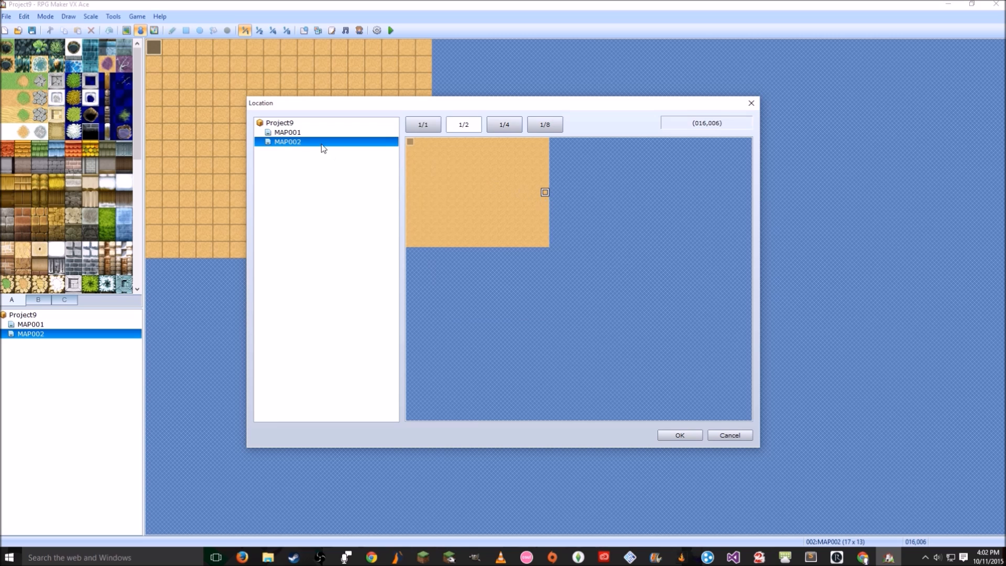
pyautogui.click(329, 133)
pyautogui.doubleClick(418, 195)
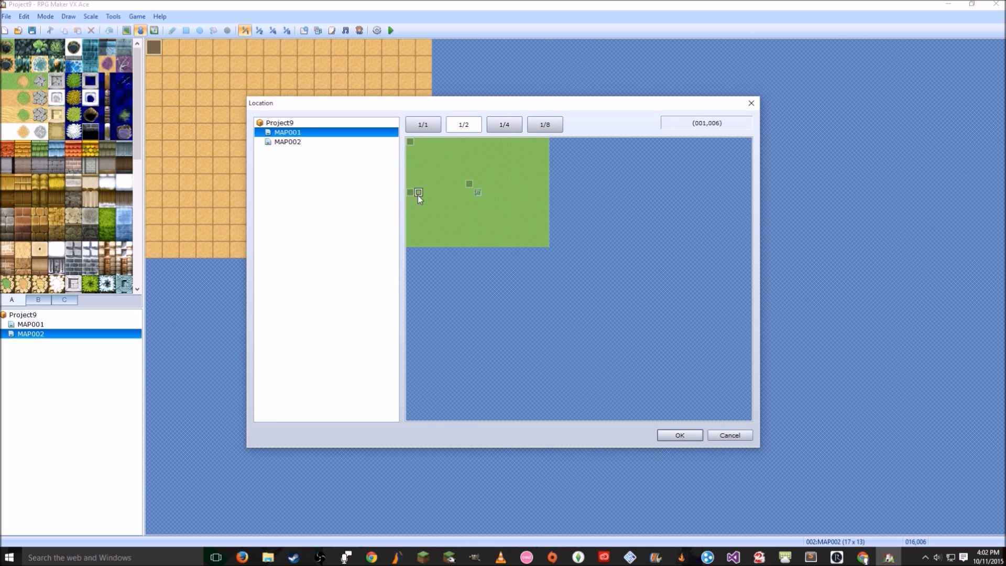
pyautogui.click(489, 305)
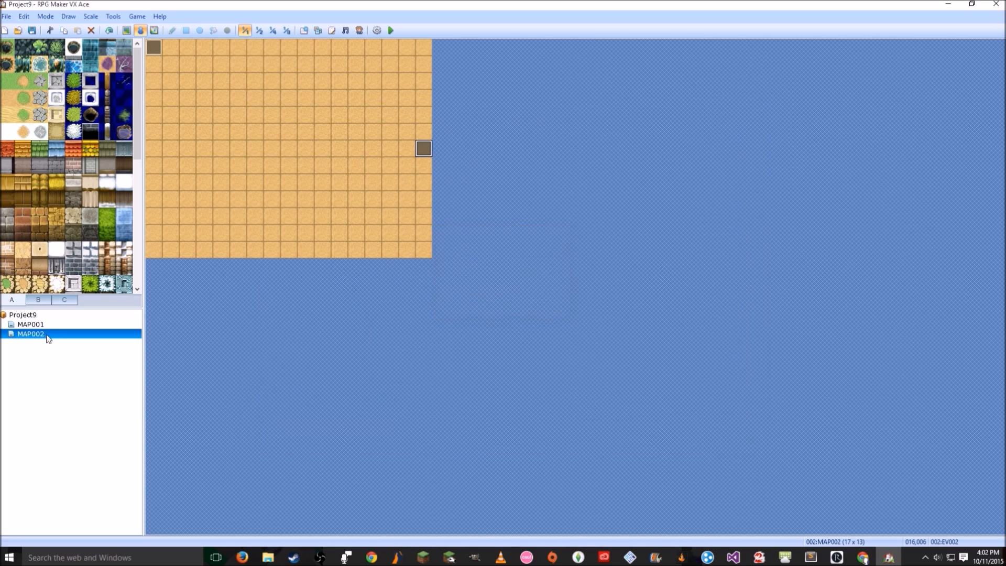
# - Change the Transfer Player destination of the MAP001 event at (000,006) to MAP002 (015,006) and save the project
pyautogui.click(66, 325)
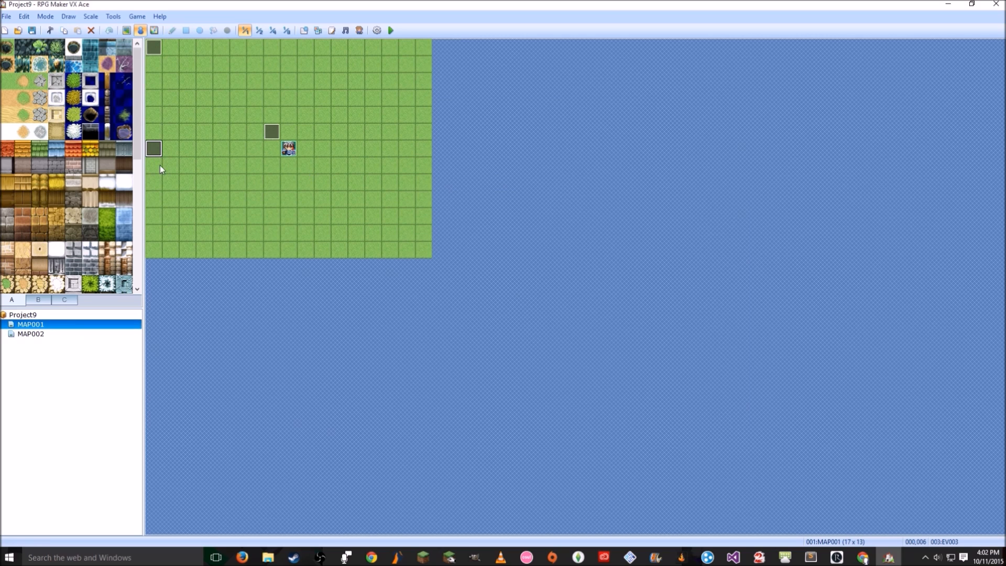
pyautogui.doubleClick(148, 151)
pyautogui.click(512, 175)
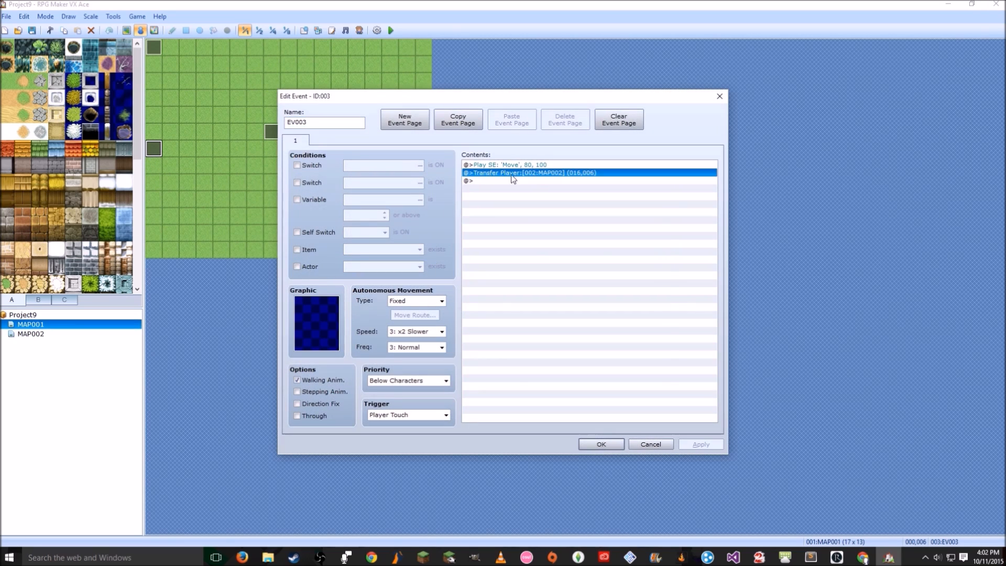
pyautogui.doubleClick(512, 175)
pyautogui.click(648, 255)
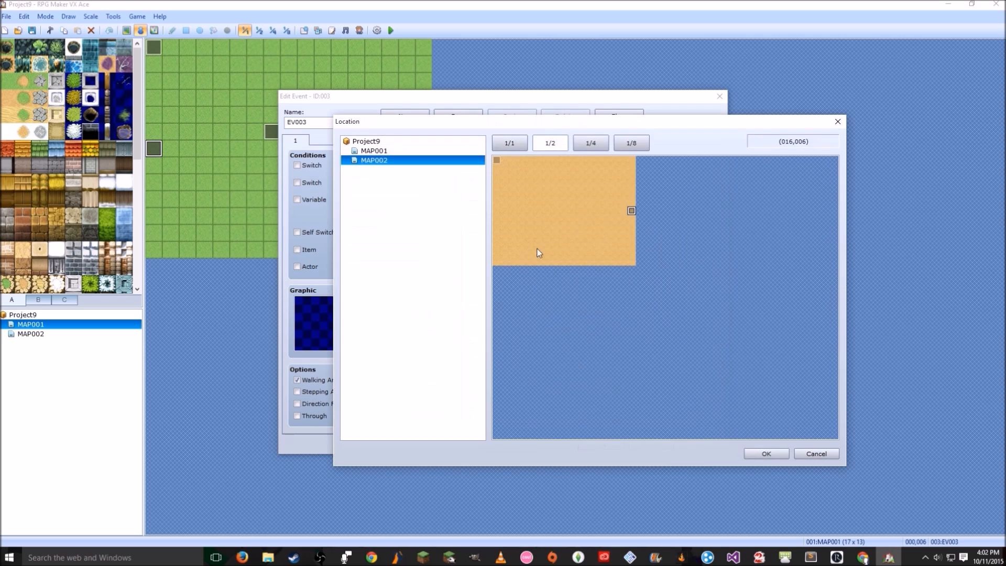
pyautogui.doubleClick(625, 209)
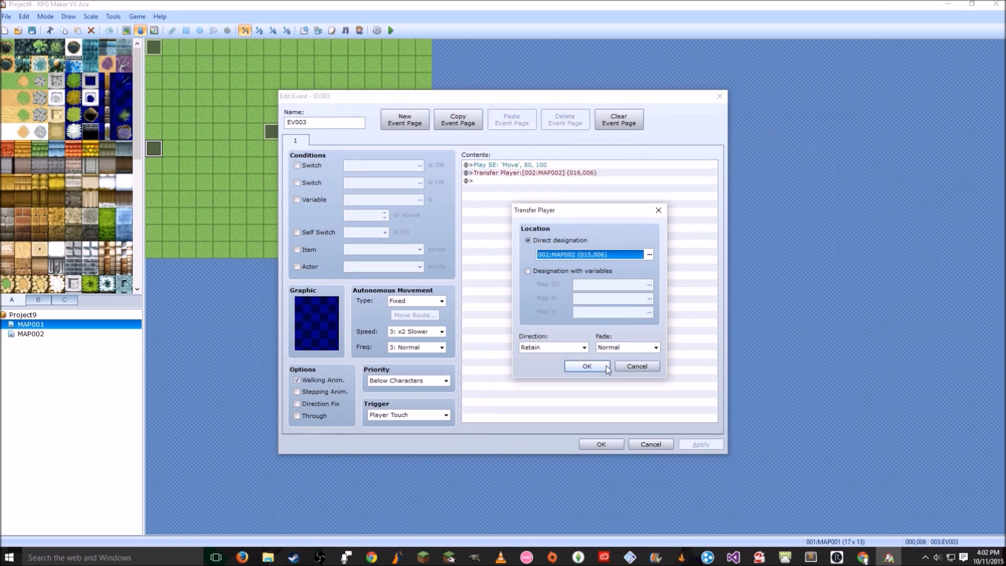
pyautogui.click(588, 368)
pyautogui.click(603, 446)
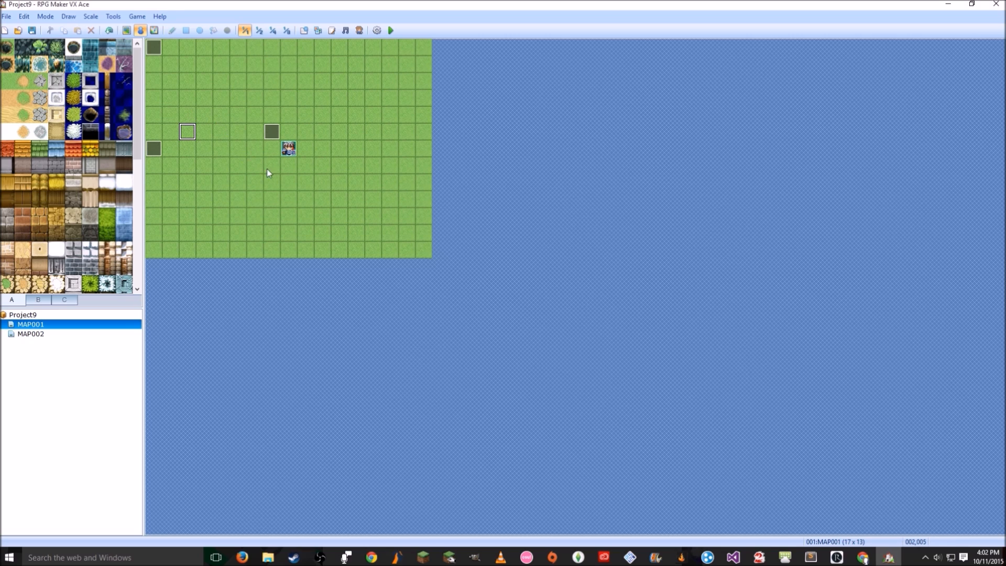
pyautogui.hotkey('ctrl', 's')
# - Playtest the game, walk the player through the transfer into MAP002 to check the fog there, and close the test window
pyautogui.click(350, 149)
pyautogui.click(390, 30)
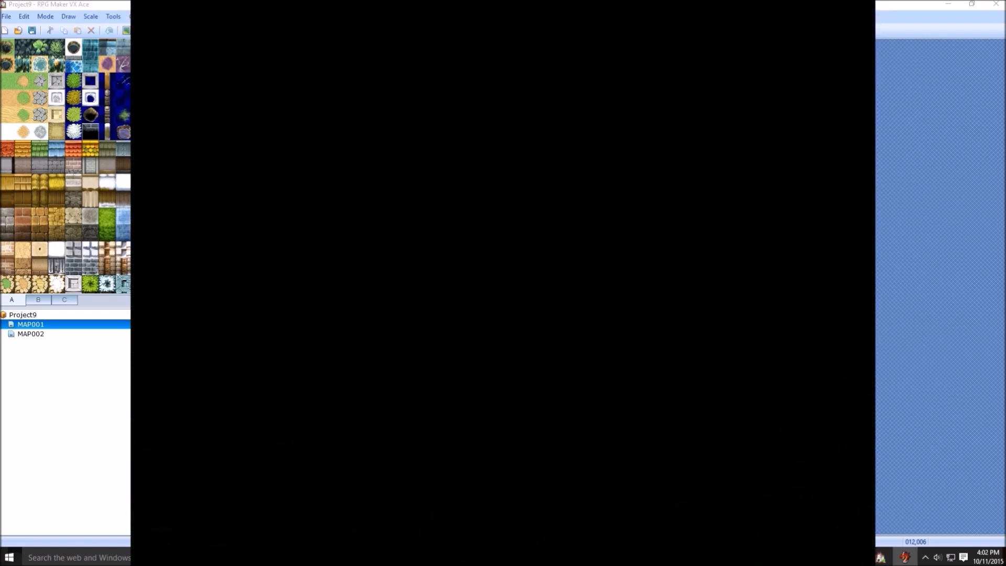
pyautogui.press('Left')
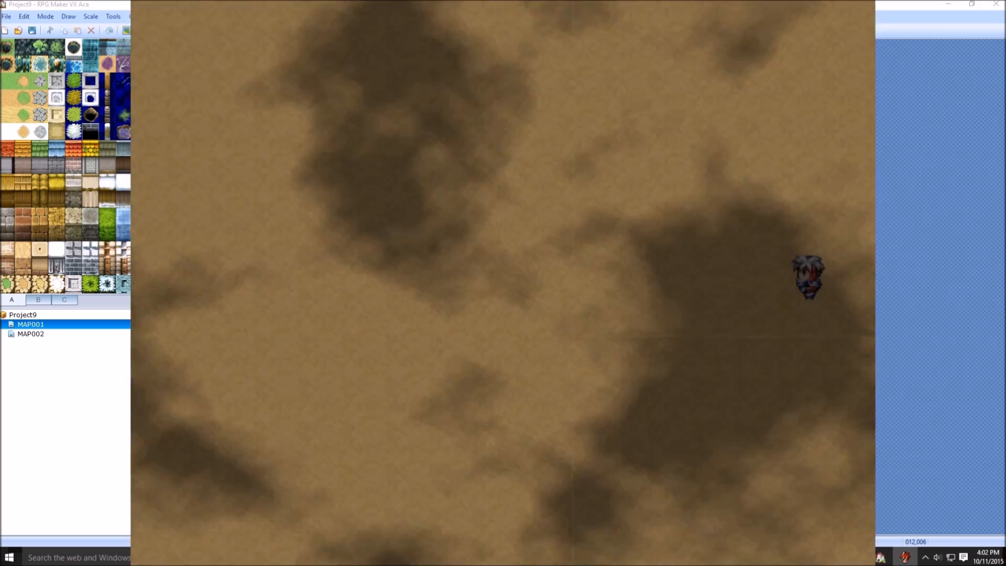
pyautogui.press('Left')
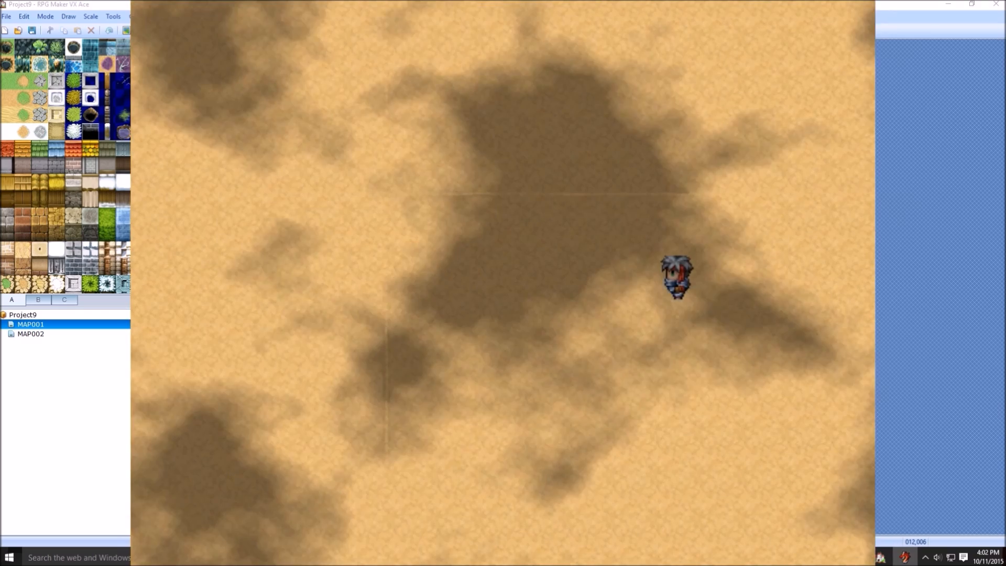
pyautogui.press('Right')
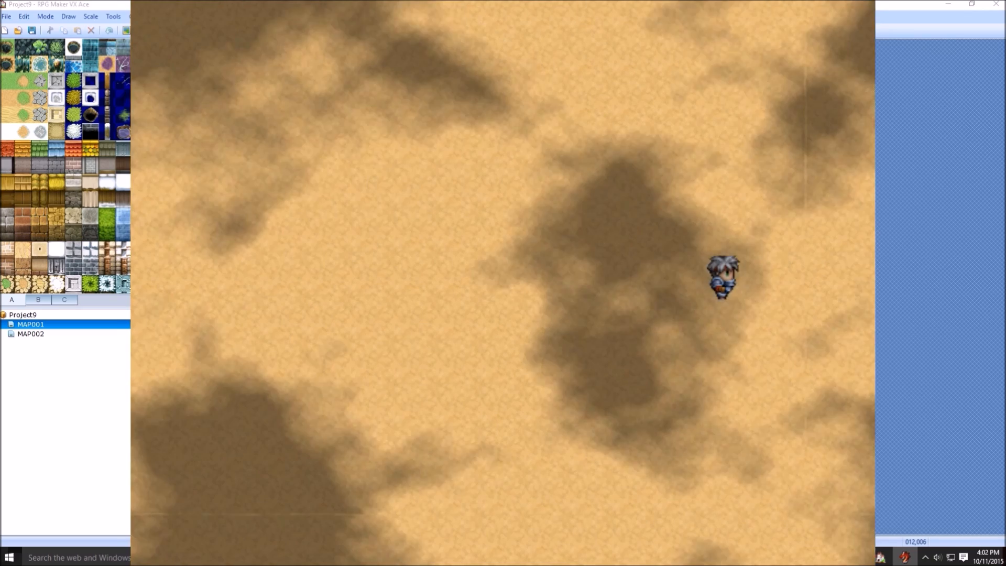
pyautogui.press('Right')
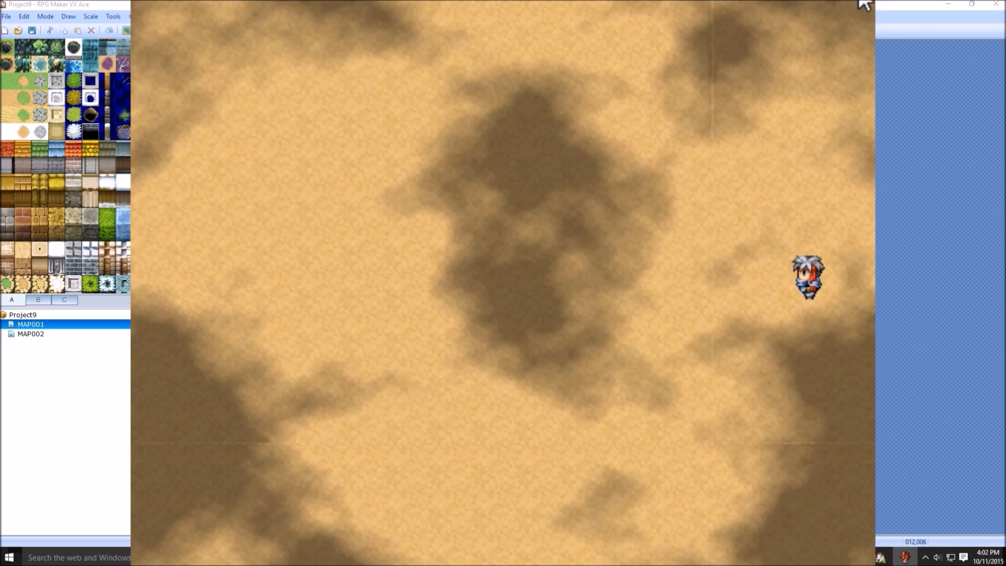
pyautogui.click(631, 166)
# - Examine the commands of the parallel process event at (000,000) on both MAP001 and MAP002
pyautogui.click(158, 149)
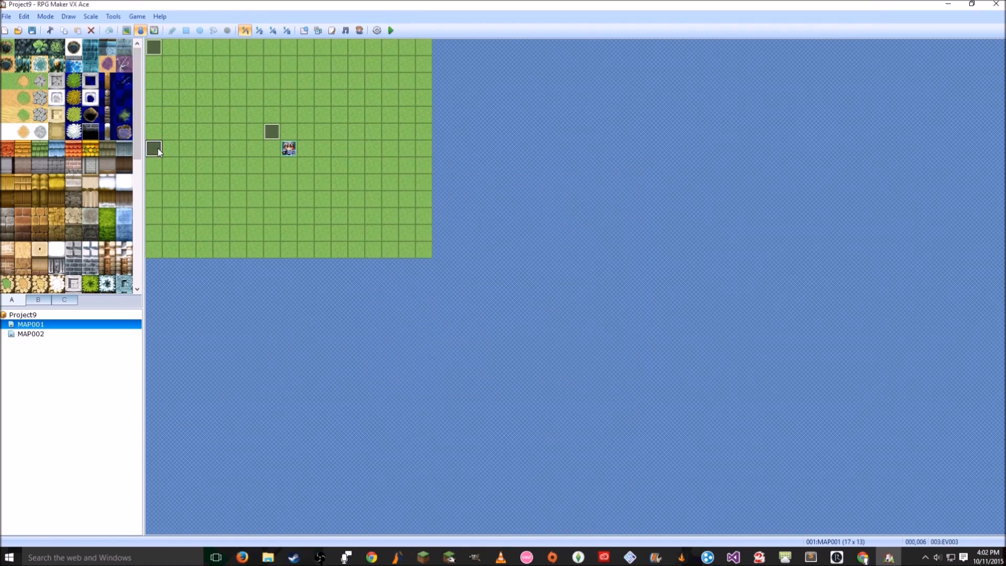
pyautogui.click(85, 334)
pyautogui.click(88, 325)
pyautogui.click(156, 46)
pyautogui.doubleClick(157, 46)
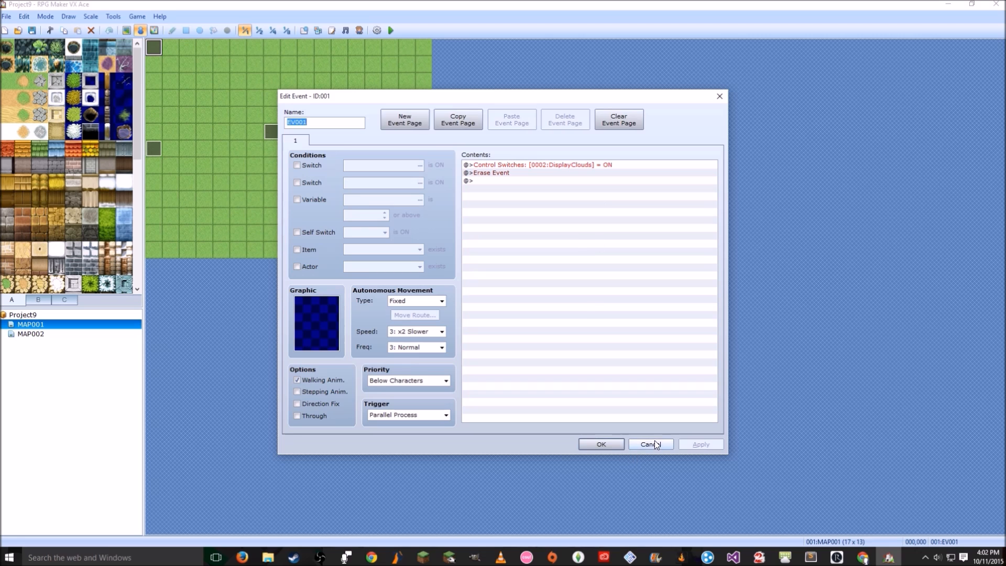
pyautogui.click(654, 443)
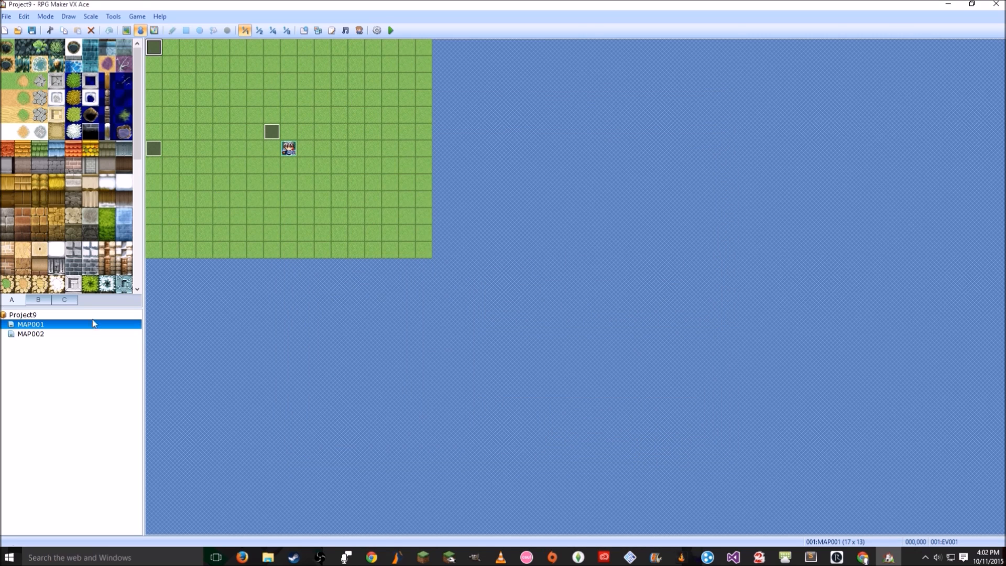
pyautogui.click(109, 334)
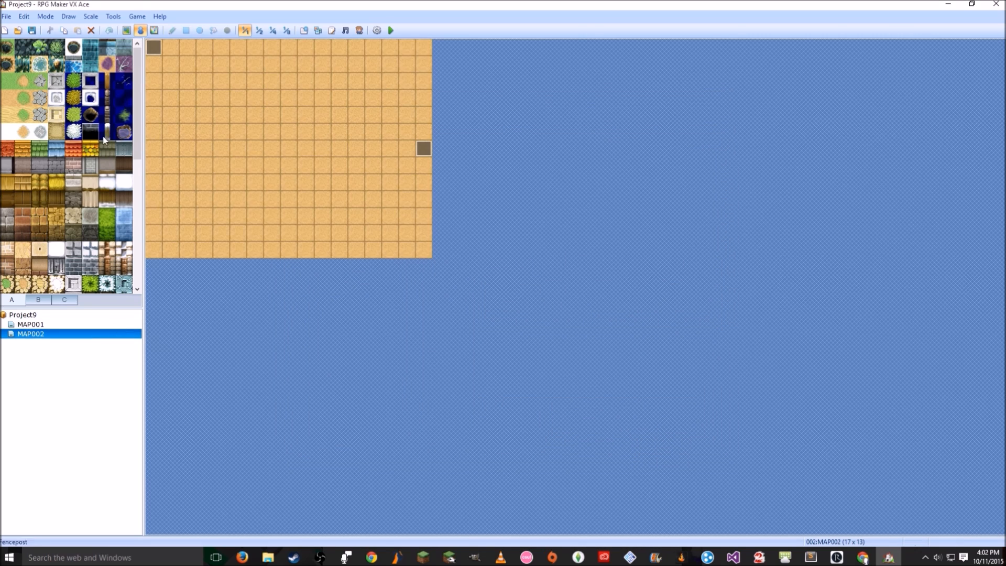
pyautogui.doubleClick(153, 48)
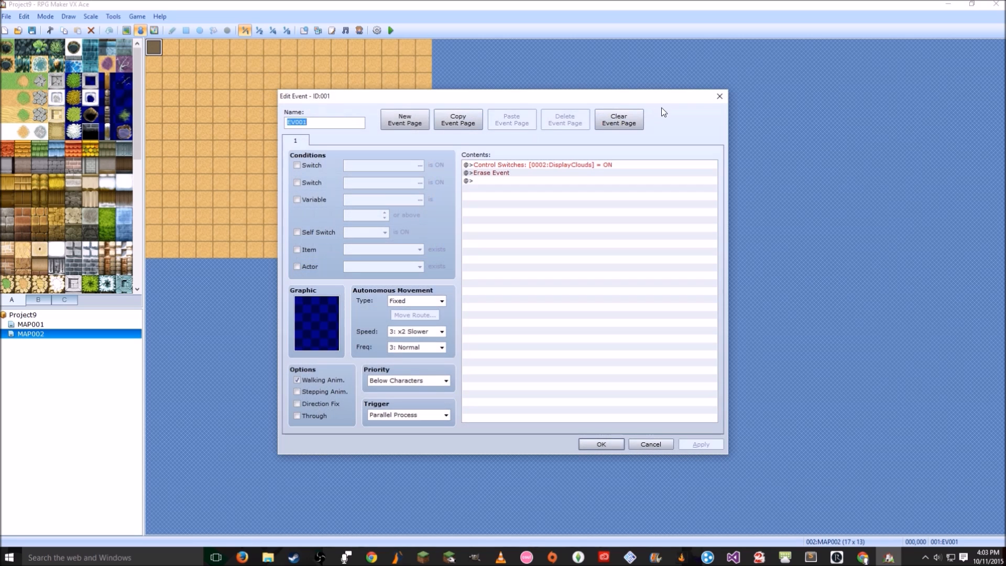
pyautogui.click(719, 96)
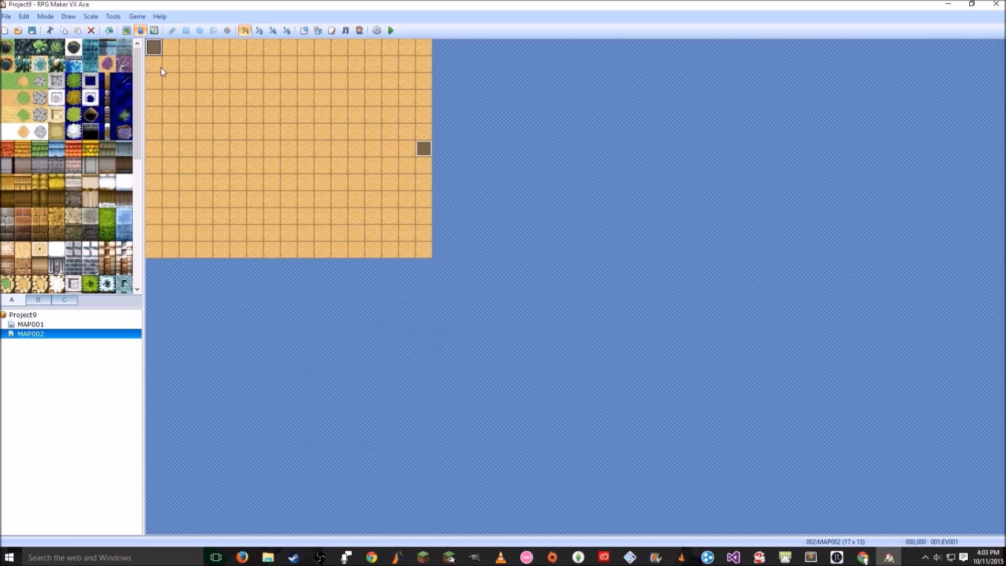
# - Draw a three-tile-wide brick house with a red roof on MAP002 and put a black doorway at (010,004)
pyautogui.doubleClick(157, 49)
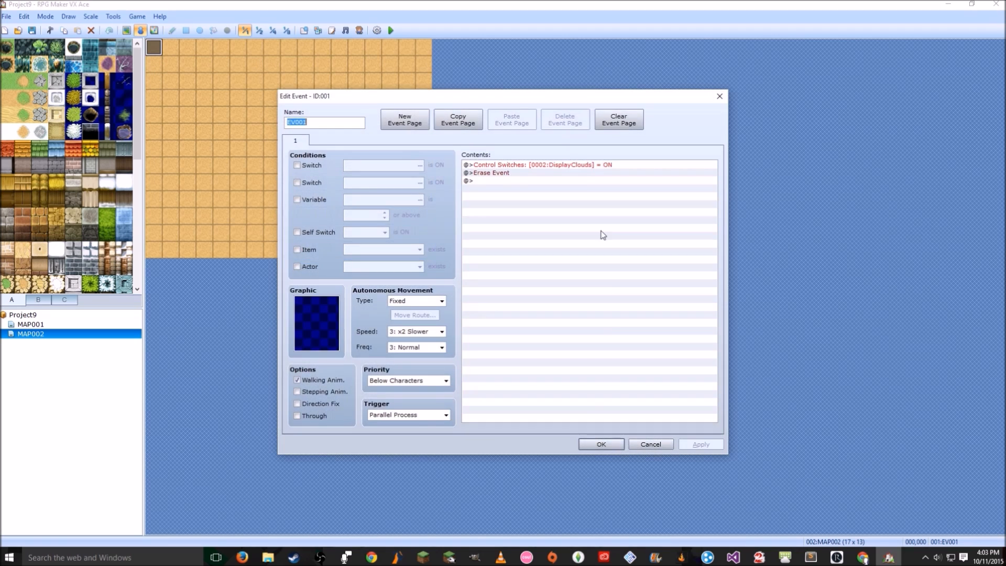
pyautogui.click(602, 444)
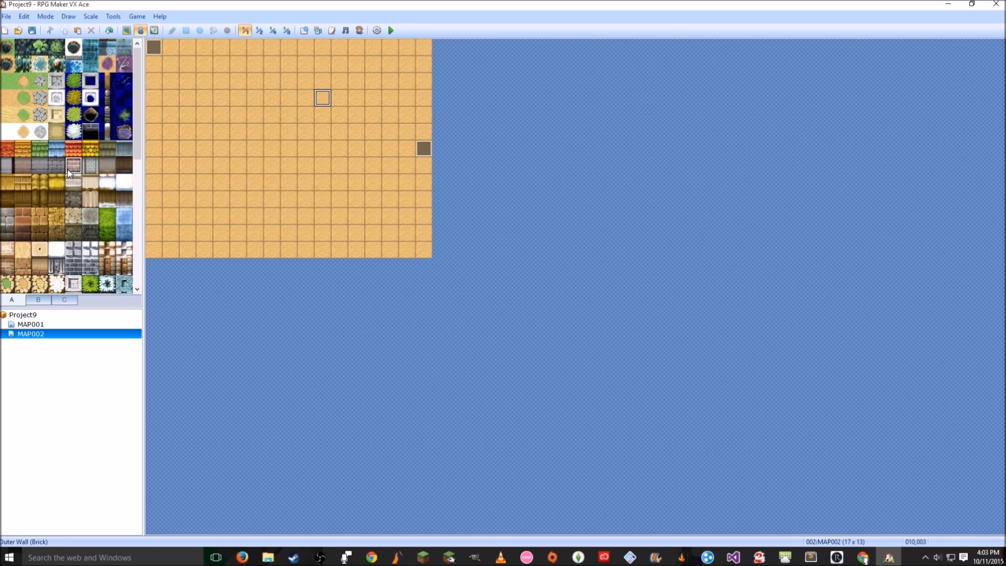
pyautogui.click(127, 30)
pyautogui.moveTo(306, 114)
pyautogui.mouseDown()
pyautogui.moveTo(336, 92)
pyautogui.moveTo(338, 114)
pyautogui.moveTo(307, 81)
pyautogui.moveTo(341, 81)
pyautogui.mouseUp()
pyautogui.click(73, 149)
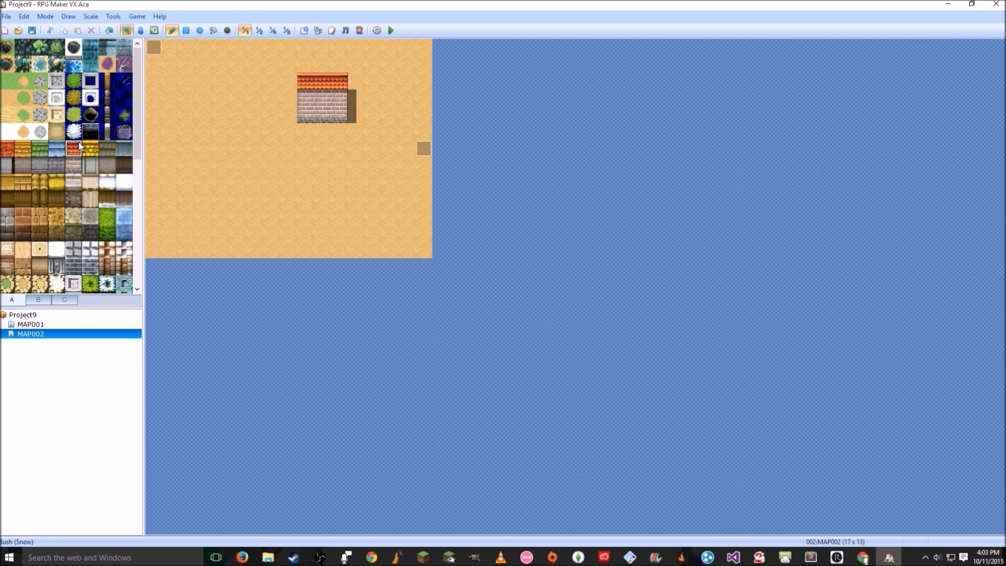
pyautogui.click(38, 299)
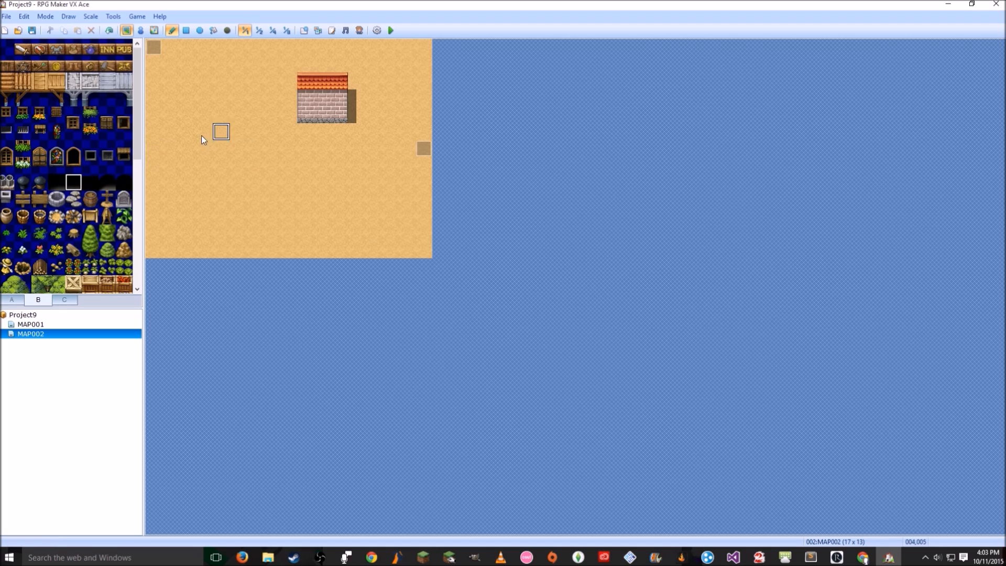
pyautogui.click(321, 114)
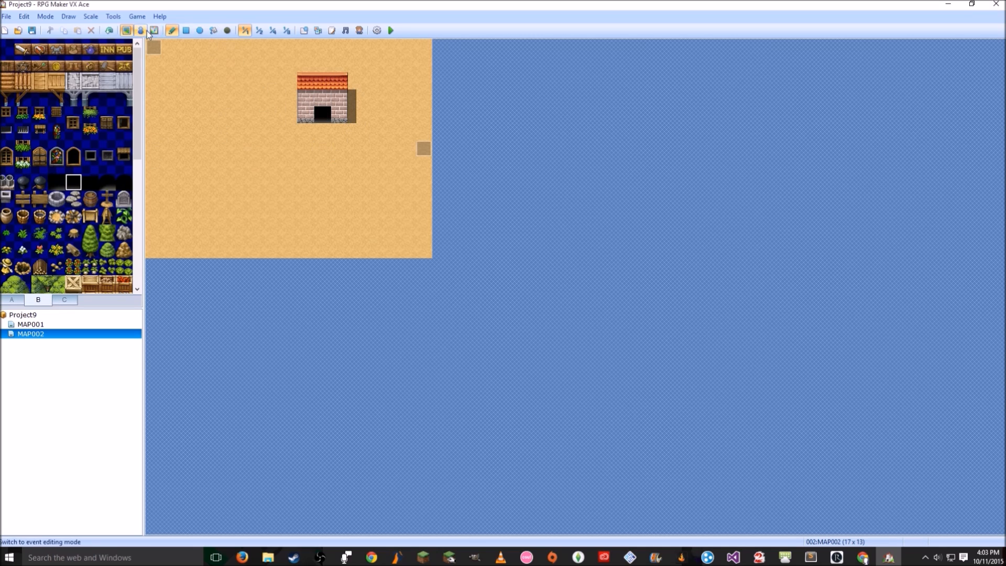
# - Add the Mountain Village House interior sample map to Project9
pyautogui.click(141, 30)
pyautogui.rightClick(323, 121)
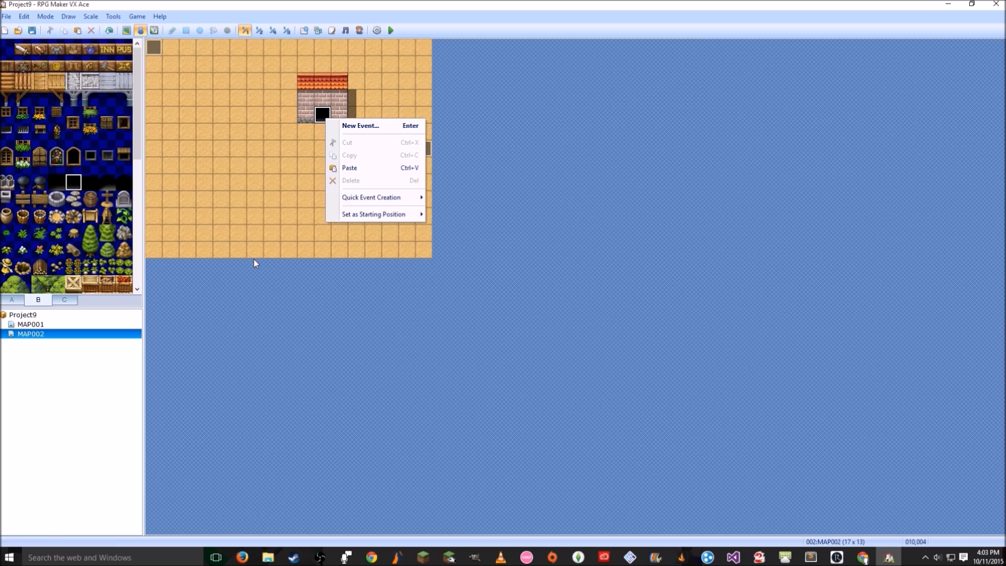
pyautogui.click(38, 314)
pyautogui.rightClick(38, 314)
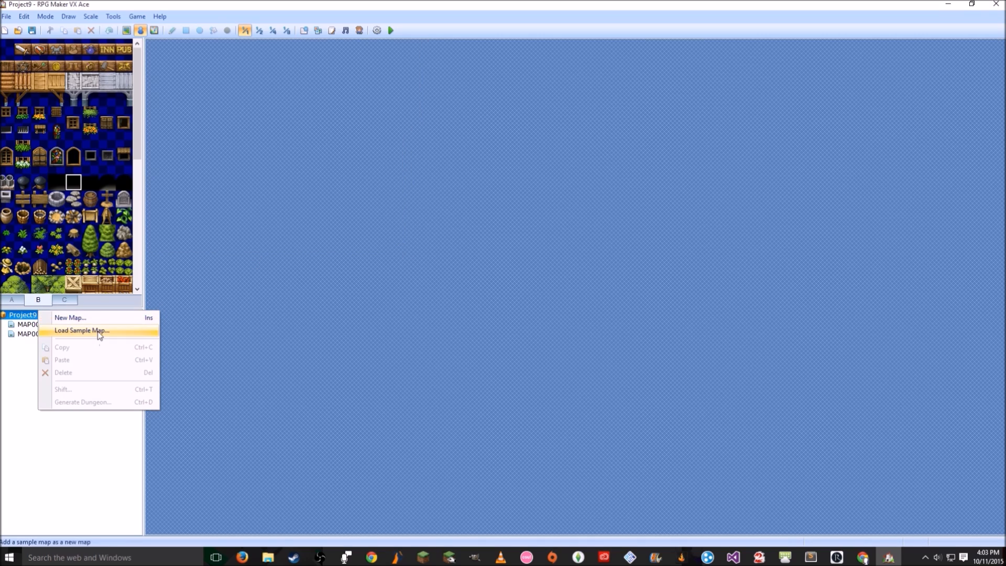
pyautogui.click(81, 330)
pyautogui.moveTo(386, 181); pyautogui.dragTo(387, 357)
pyautogui.click(360, 244)
pyautogui.scroll(4, 360, 244)
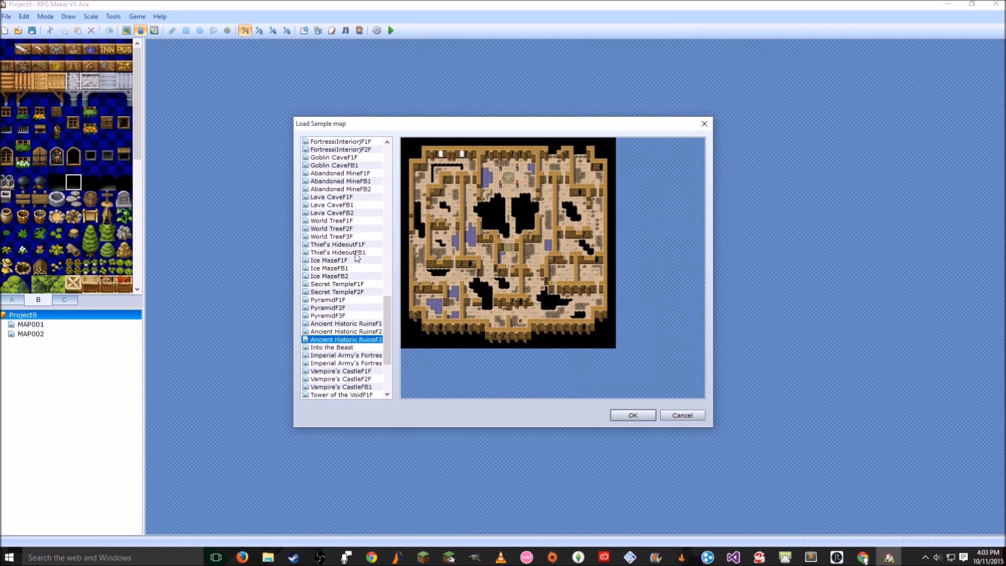
pyautogui.click(357, 284)
pyautogui.click(355, 276)
pyautogui.scroll(5, 359, 251)
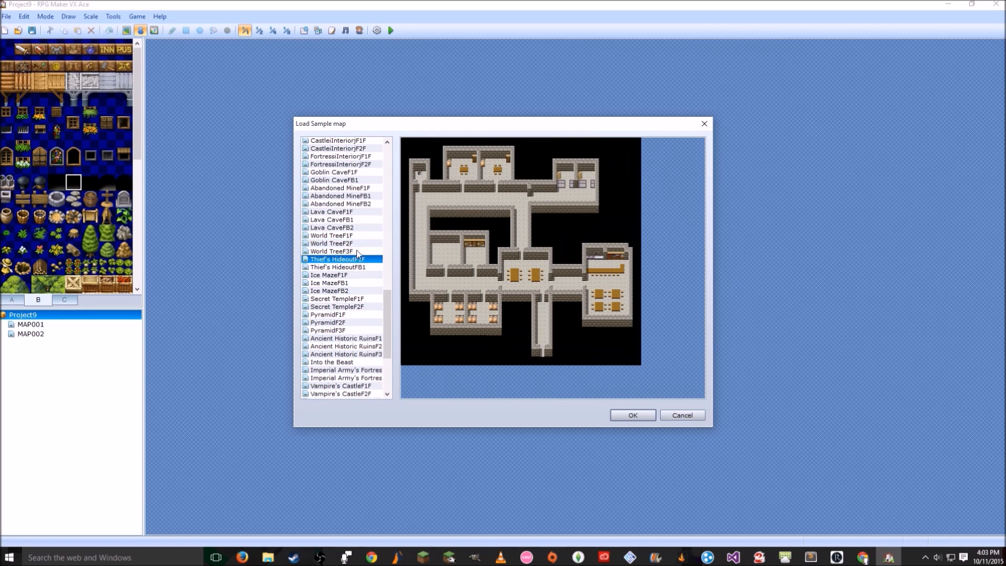
pyautogui.click(360, 251)
pyautogui.scroll(2, 363, 233)
pyautogui.scroll(4, 364, 234)
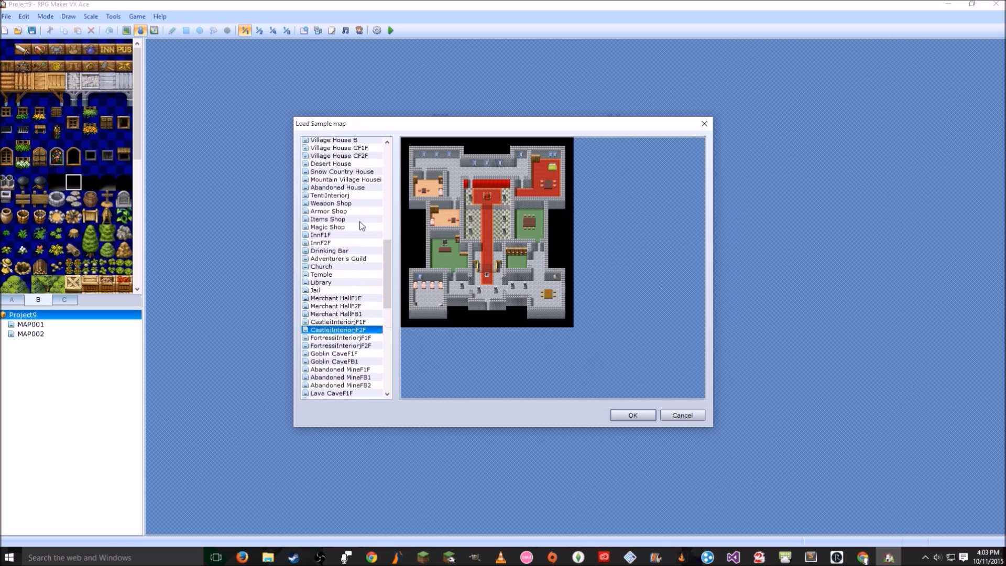
pyautogui.click(358, 302)
pyautogui.click(358, 275)
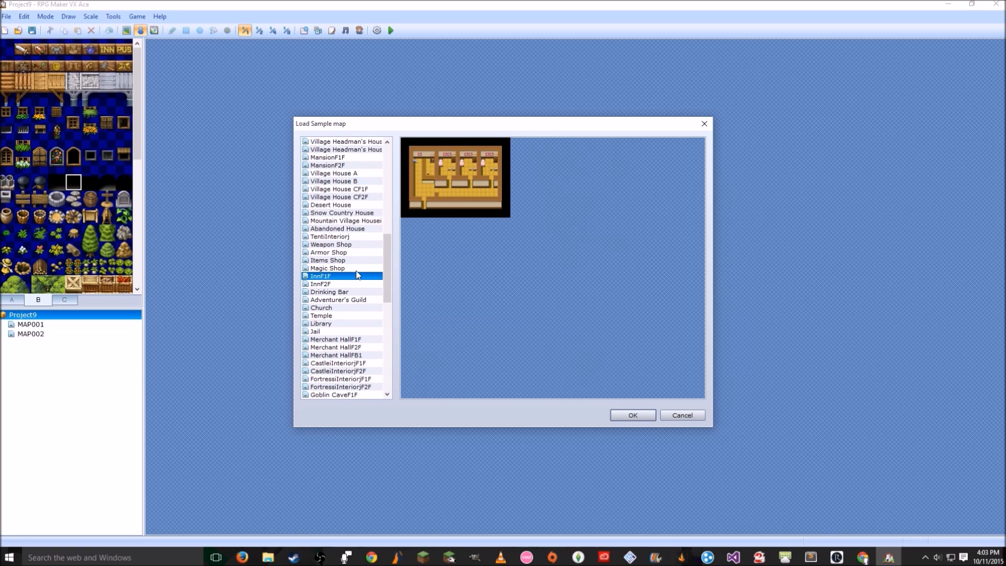
pyautogui.click(343, 222)
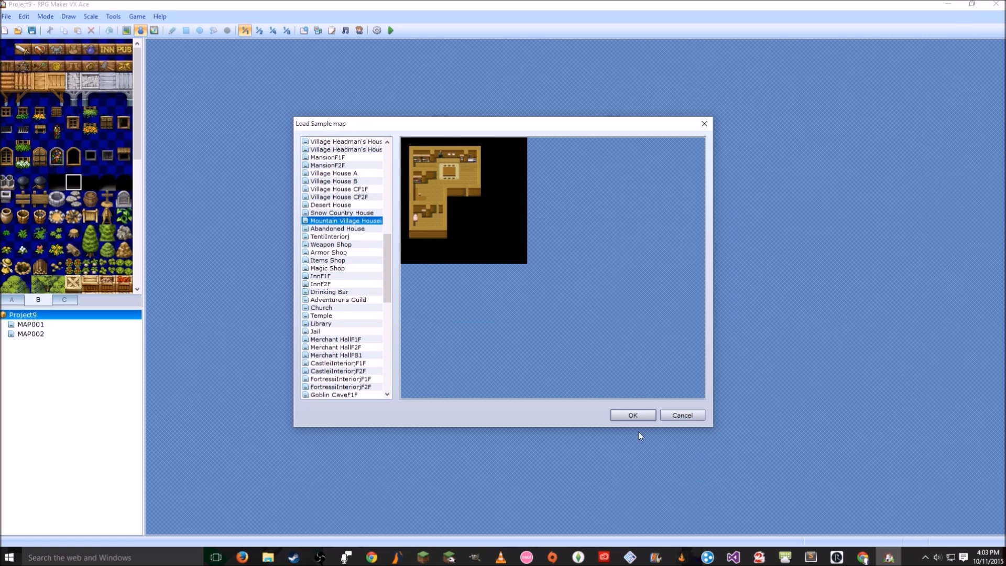
pyautogui.click(625, 415)
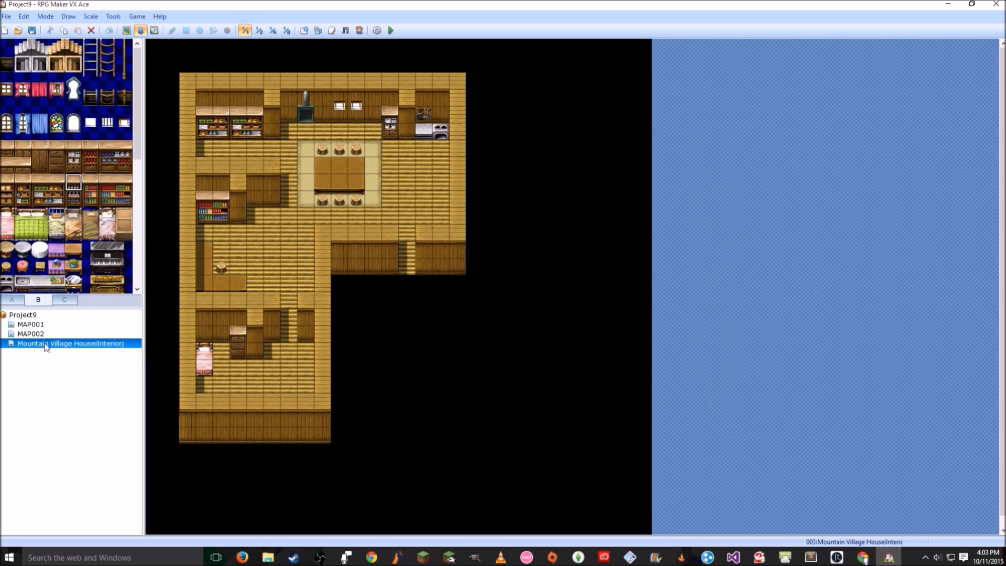
pyautogui.doubleClick(408, 266)
pyautogui.press('Escape')
pyautogui.rightClick(408, 266)
pyautogui.moveTo(469, 349)
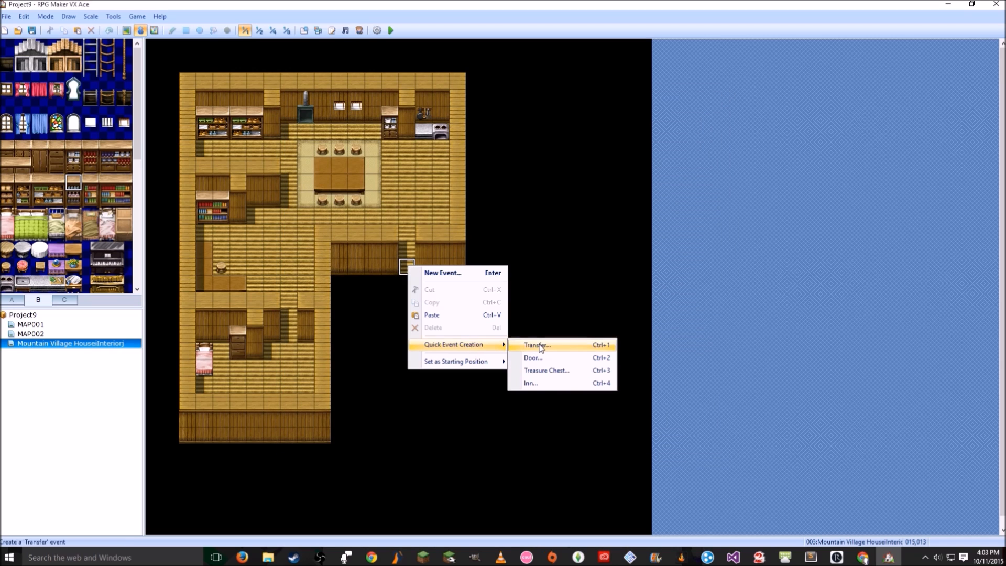
pyautogui.click(530, 344)
pyautogui.click(539, 305)
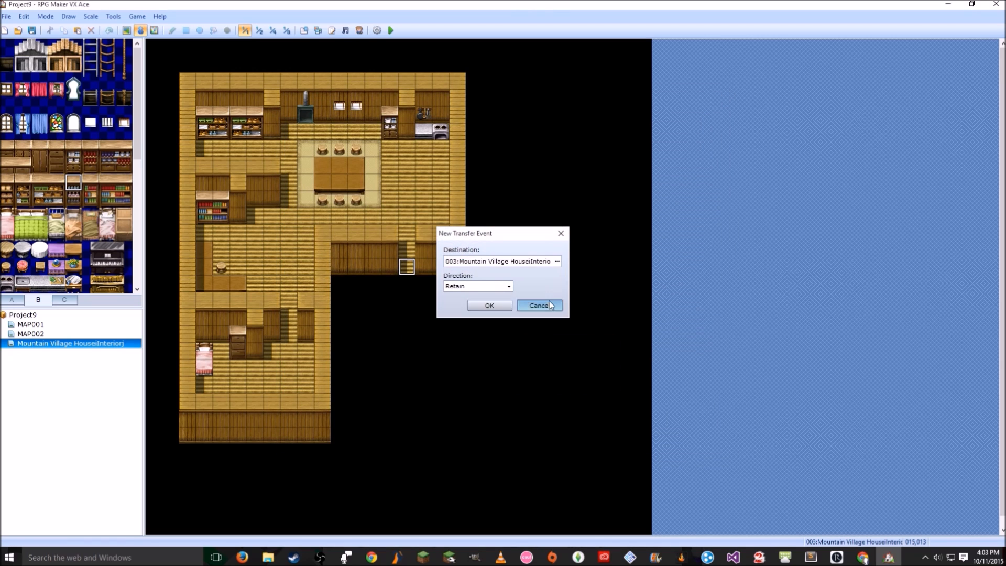
# - Create a quick transfer event at (015,014) on the house interior map leading to MAP002 (010,005), with a floor tile beneath it
pyautogui.rightClick(407, 285)
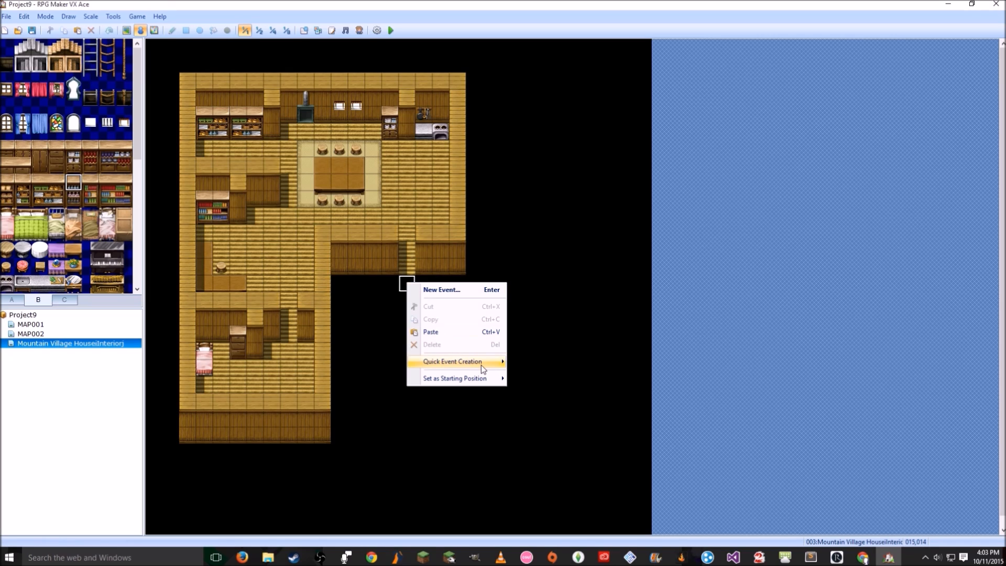
pyautogui.moveTo(481, 365)
pyautogui.click(532, 360)
pyautogui.click(557, 261)
pyautogui.click(335, 142)
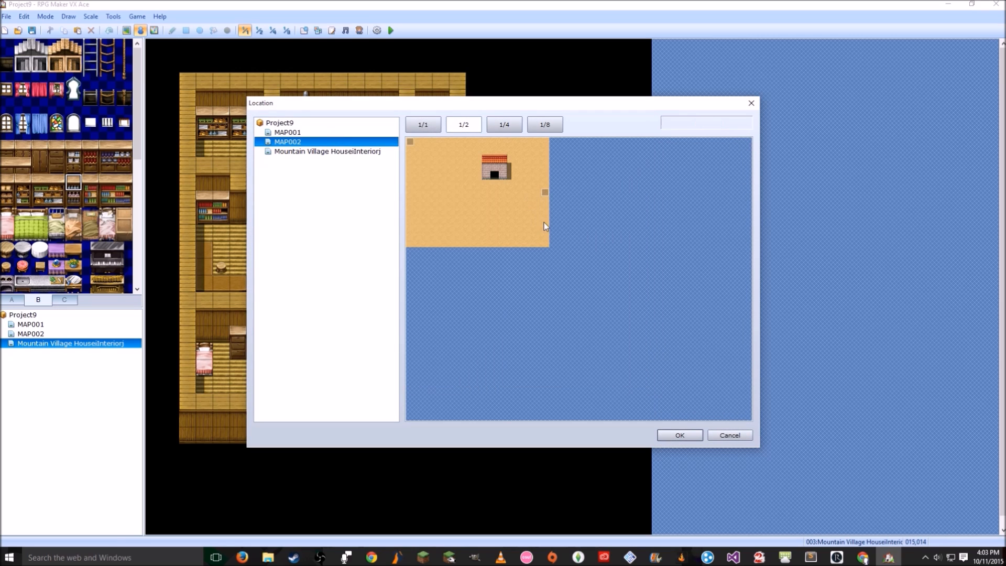
pyautogui.doubleClick(493, 184)
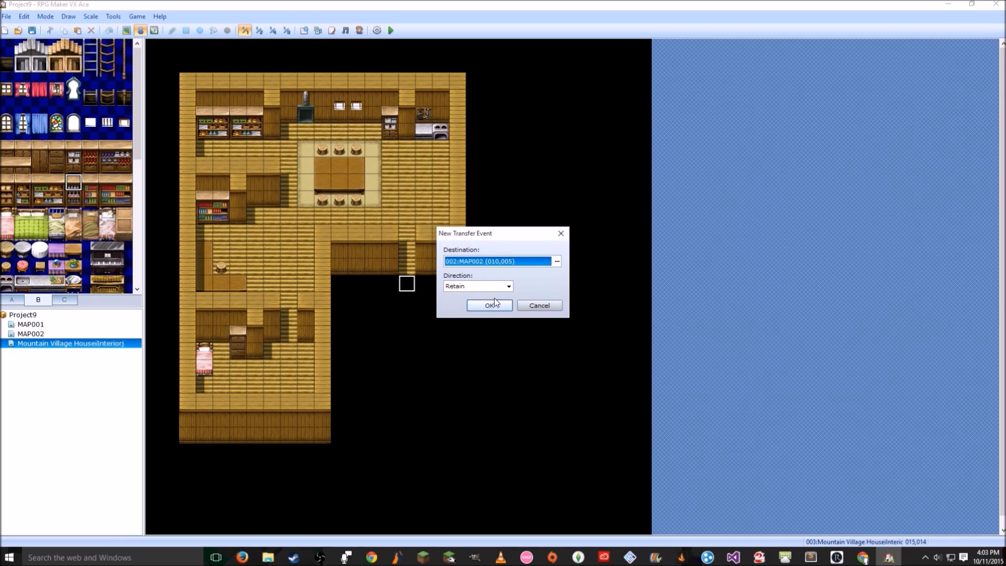
pyautogui.click(495, 298)
pyautogui.click(126, 31)
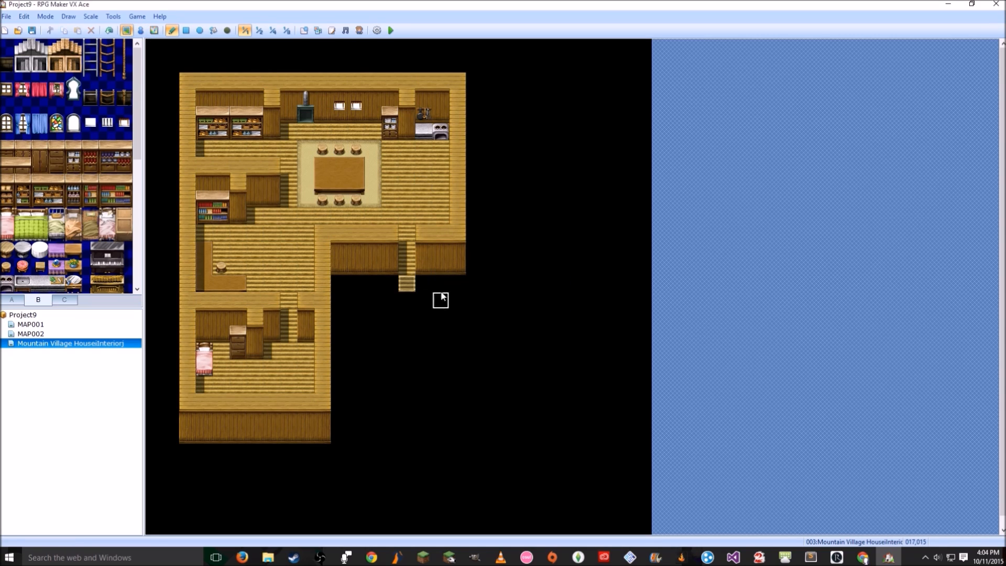
pyautogui.click(140, 31)
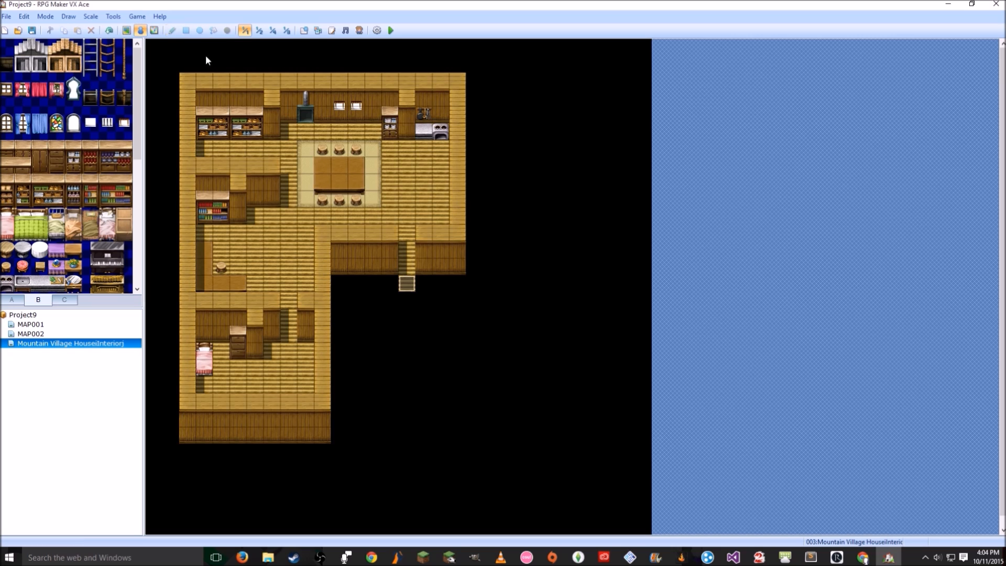
# - Browse the character sheets and tilesets for a graphic for the transfer event at (015,014) in the house interior
pyautogui.doubleClick(413, 279)
pyautogui.doubleClick(331, 319)
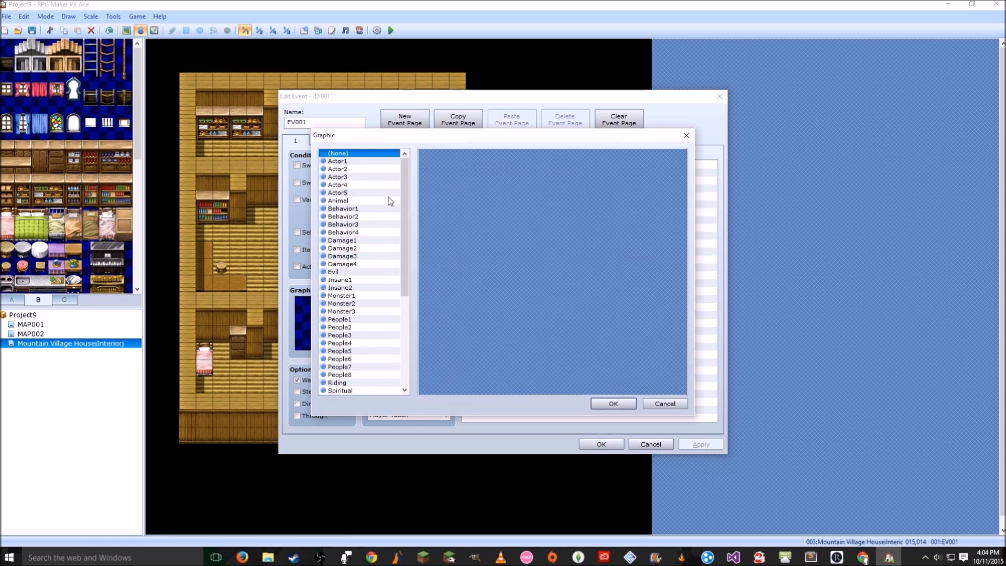
pyautogui.click(376, 162)
pyautogui.click(399, 208)
pyautogui.moveTo(404, 211); pyautogui.dragTo(403, 335)
pyautogui.click(384, 391)
pyautogui.moveTo(680, 200); pyautogui.dragTo(681, 324)
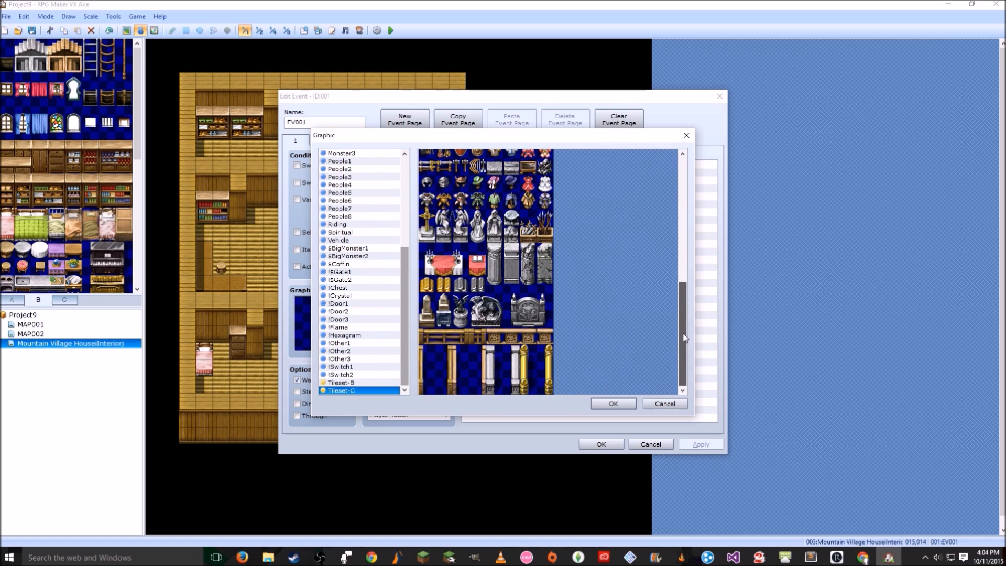
pyautogui.click(353, 375)
pyautogui.click(361, 382)
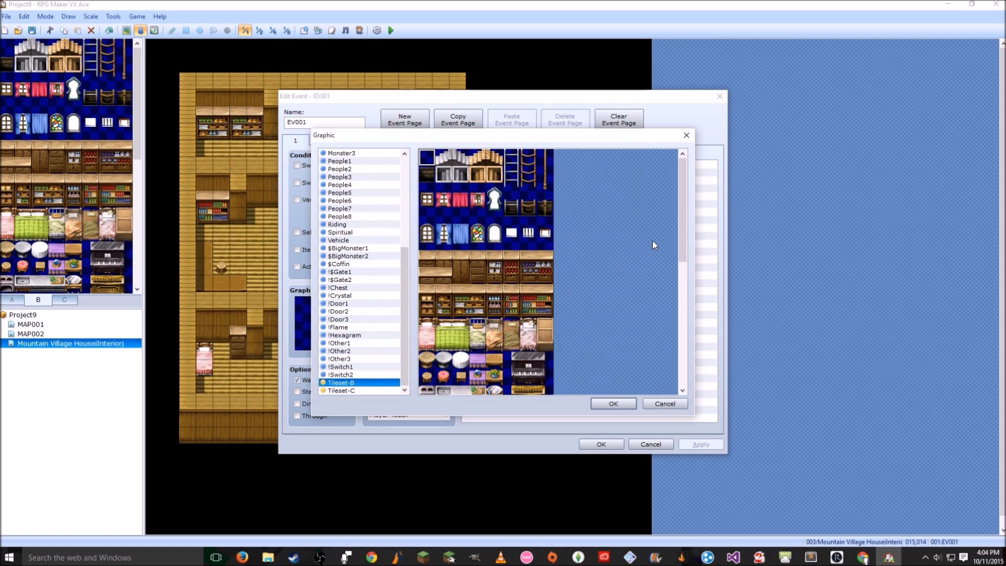
pyautogui.moveTo(684, 193); pyautogui.dragTo(697, 378)
pyautogui.click(359, 375)
pyautogui.press('Up')
pyautogui.press('Up')
pyautogui.press('Up')
pyautogui.press('Up')
pyautogui.press('Up')
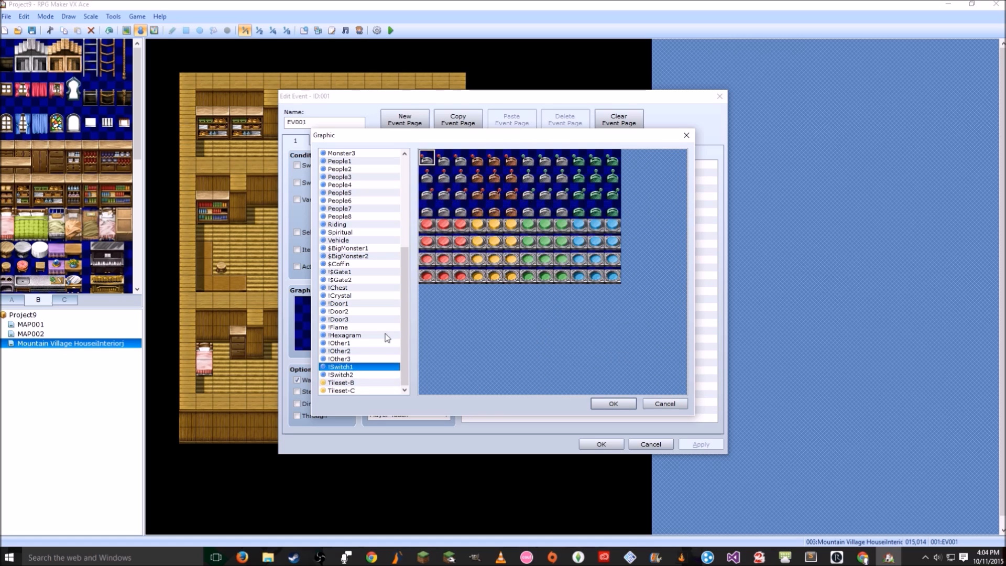
pyautogui.press('Up')
pyautogui.press('Up')
pyautogui.press('Up')
pyautogui.press('Up')
pyautogui.press('Up')
pyautogui.press('Up')
pyautogui.press('Up')
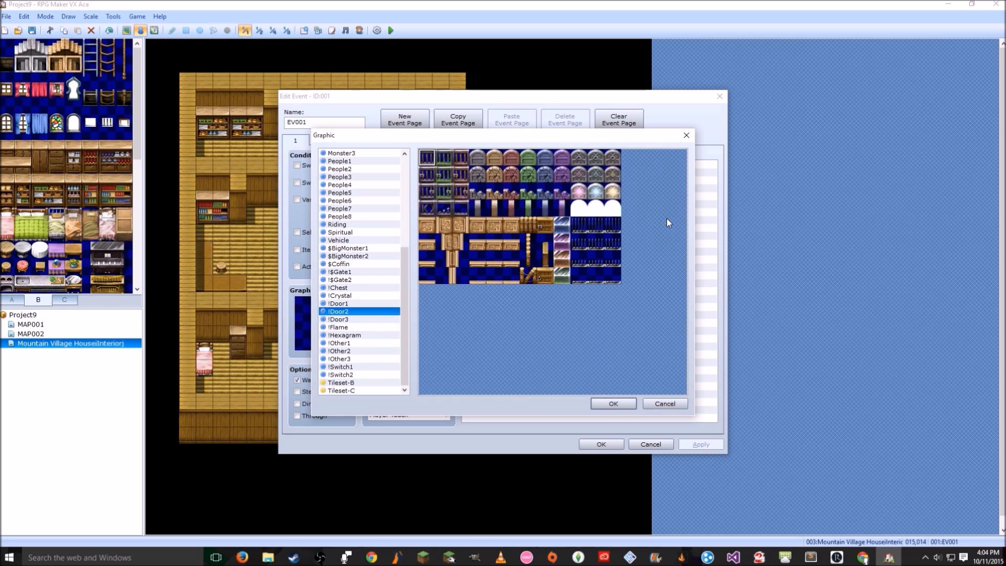
pyautogui.press('Up')
pyautogui.press('Up')
pyautogui.press('Up')
pyautogui.press('Up')
pyautogui.press('Up')
pyautogui.press('Up')
pyautogui.press('Up')
pyautogui.press('Up')
pyautogui.press('Up')
pyautogui.press('Up')
pyautogui.press('Up')
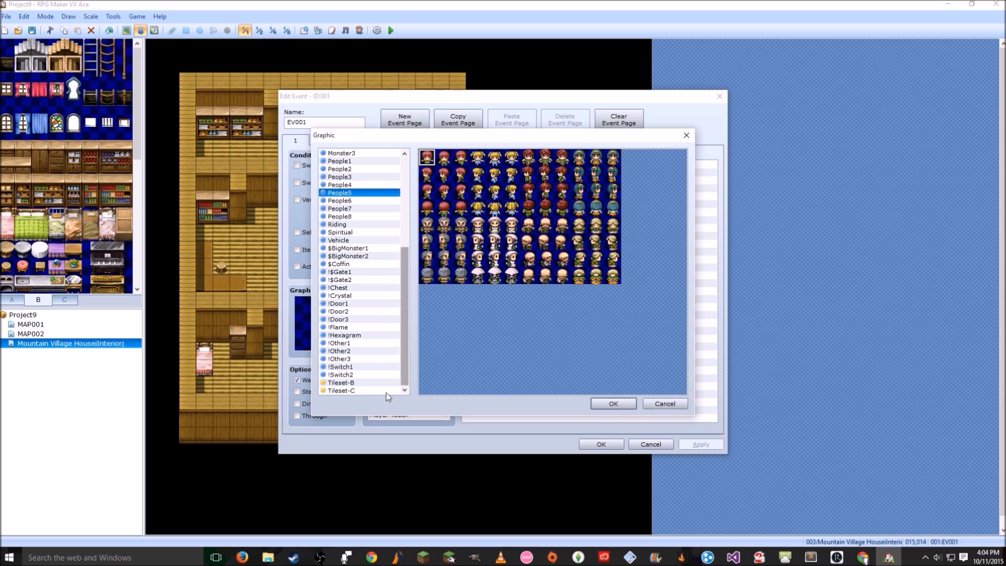
# - Set the interior transfer event's graphic to the black tile from Tileset-B and accept the event
pyautogui.click(373, 391)
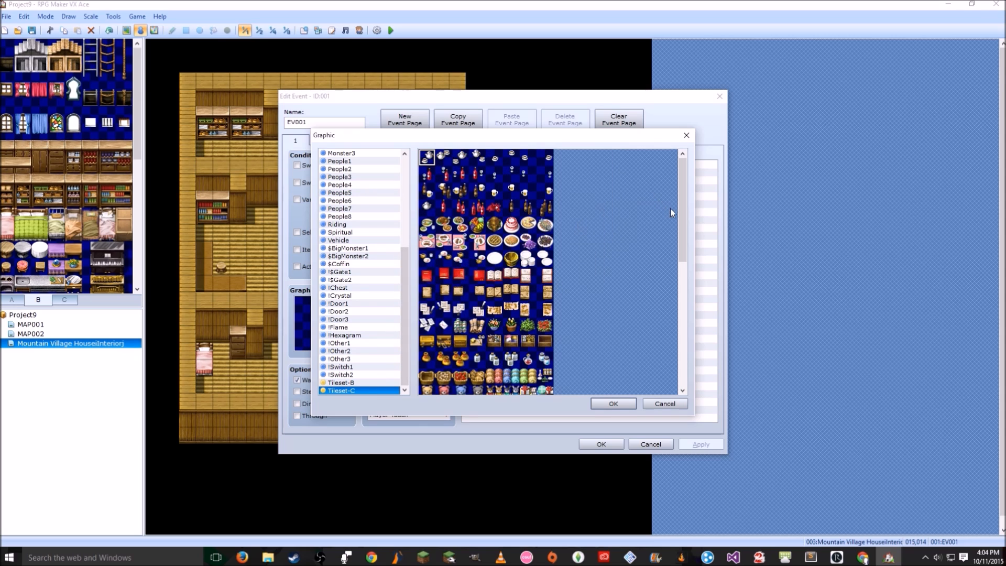
pyautogui.moveTo(682, 210); pyautogui.dragTo(697, 342)
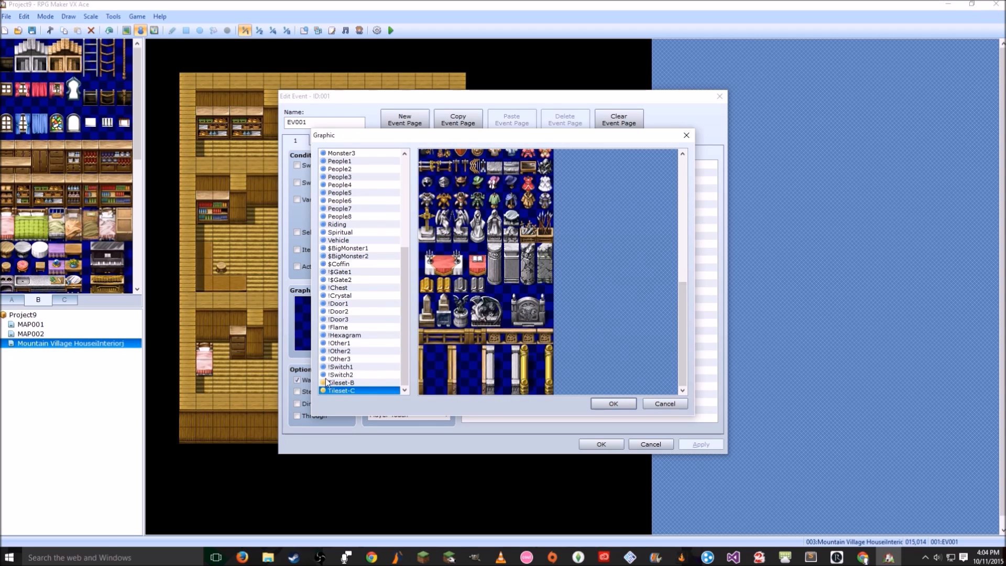
pyautogui.click(362, 383)
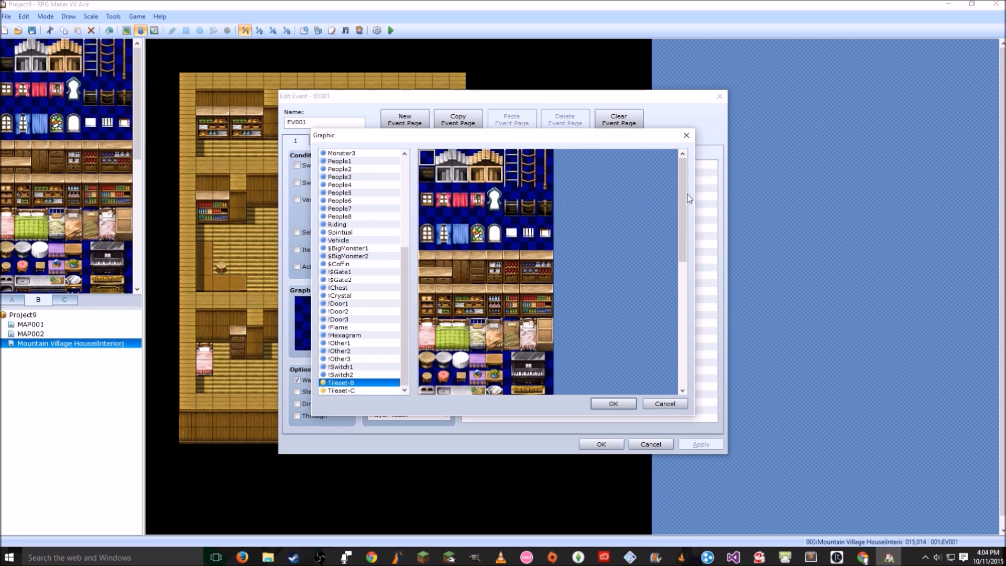
pyautogui.moveTo(687, 195); pyautogui.dragTo(693, 337)
pyautogui.doubleClick(500, 268)
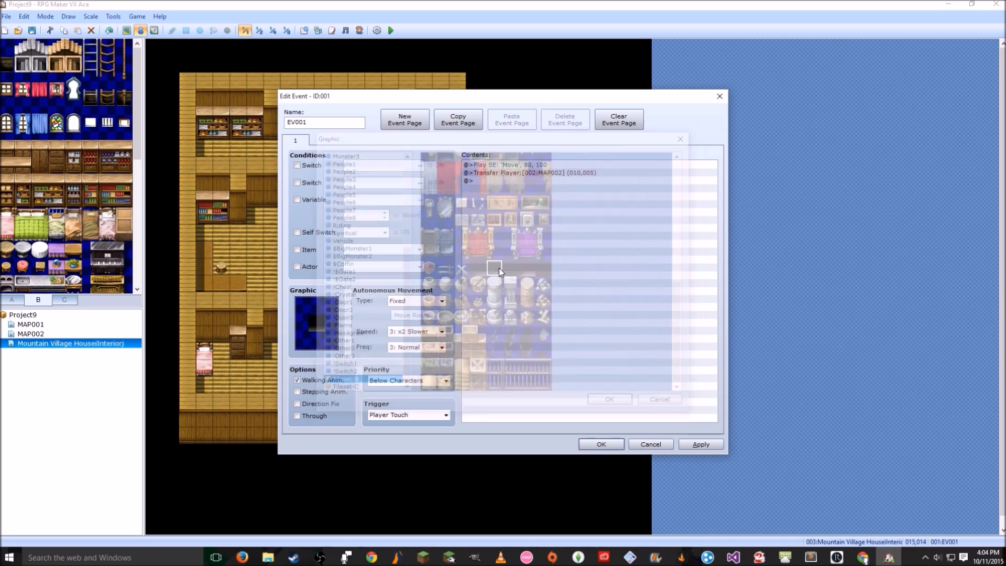
pyautogui.click(602, 443)
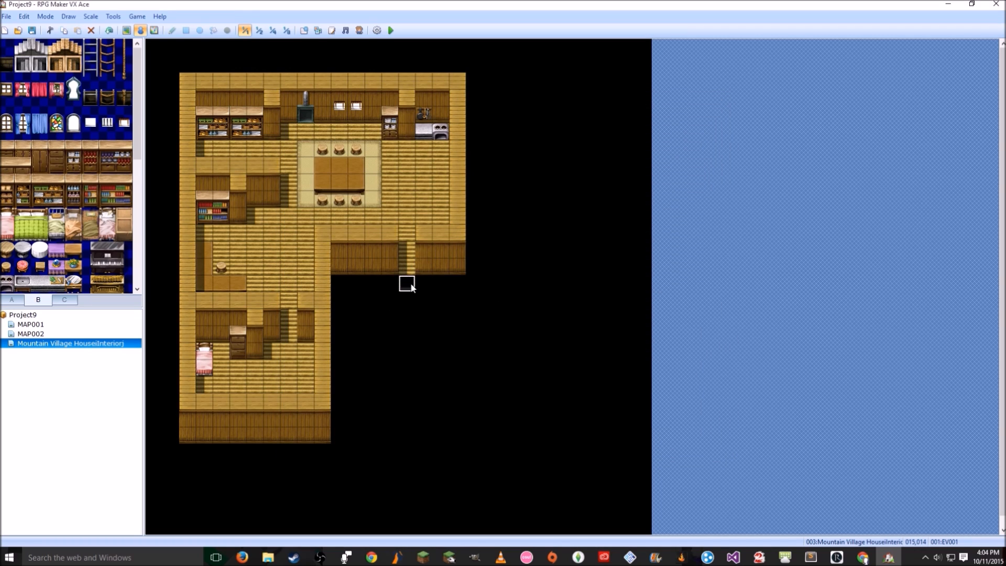
# - Create a quick door event on MAP002 at the house doorway (010,004) leading to (015,013) in the Mountain Village House interior
pyautogui.click(97, 334)
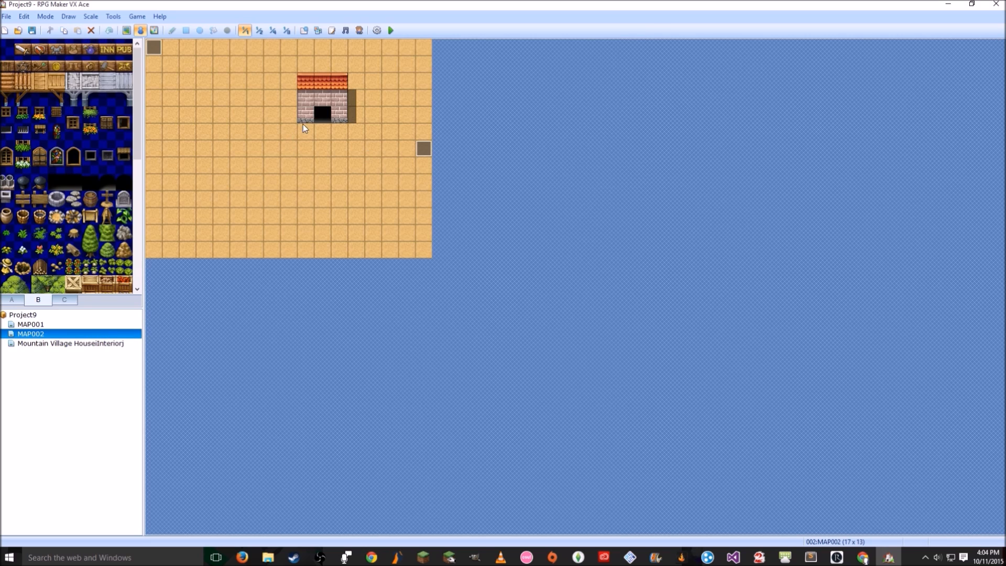
pyautogui.rightClick(320, 113)
pyautogui.moveTo(373, 191)
pyautogui.click(455, 206)
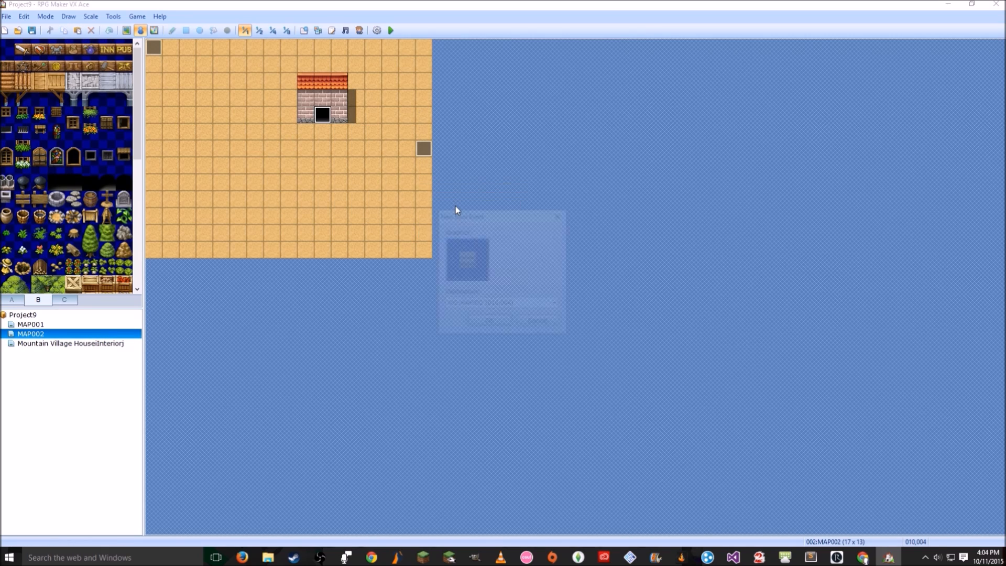
pyautogui.click(555, 304)
pyautogui.click(315, 151)
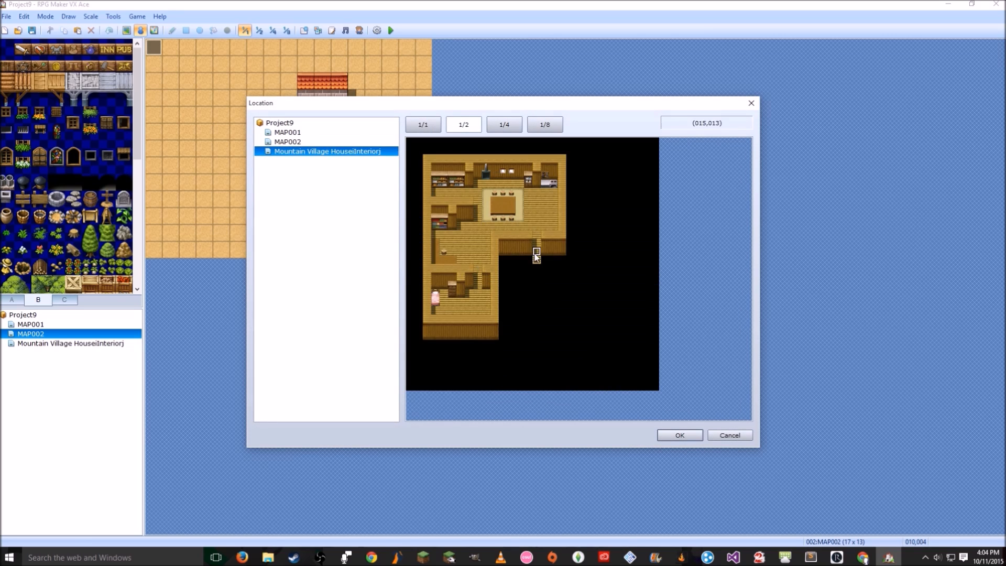
pyautogui.doubleClick(536, 254)
pyautogui.click(482, 322)
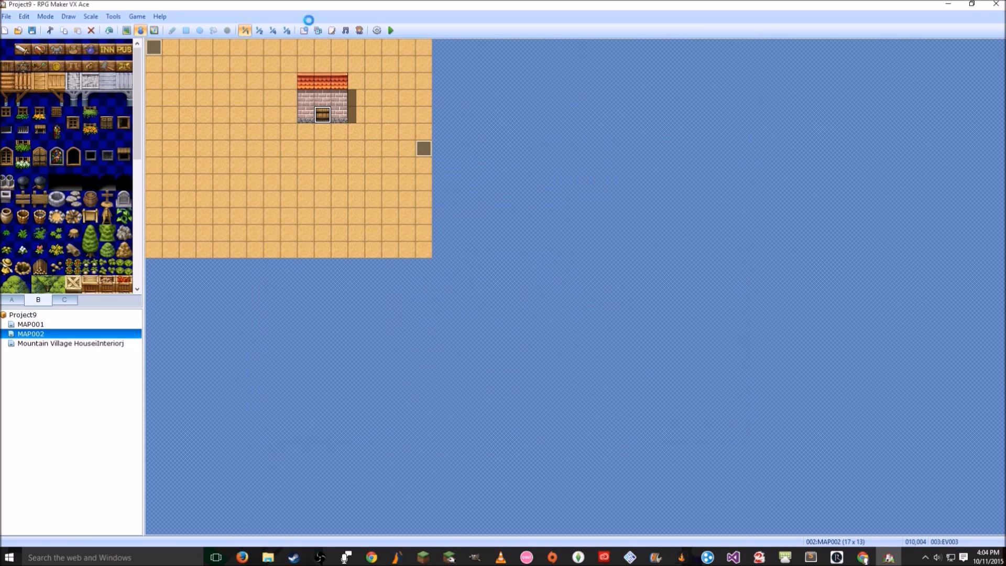
# - Set the DisplayClouds switch to OFF in the parallel-process event at (000,000) on the Mountain Village House interior map
pyautogui.click(70, 343)
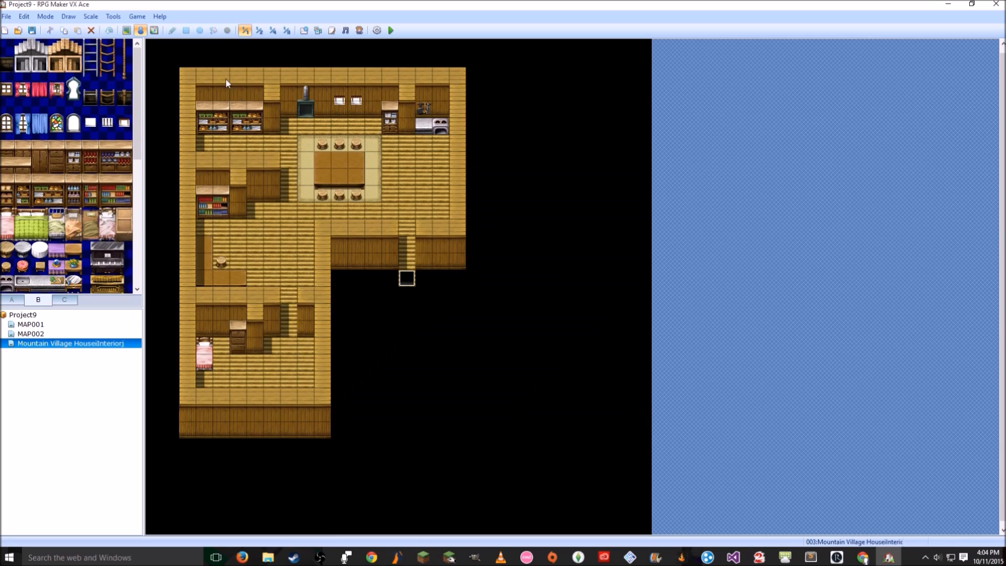
pyautogui.middleClick(254, 155)
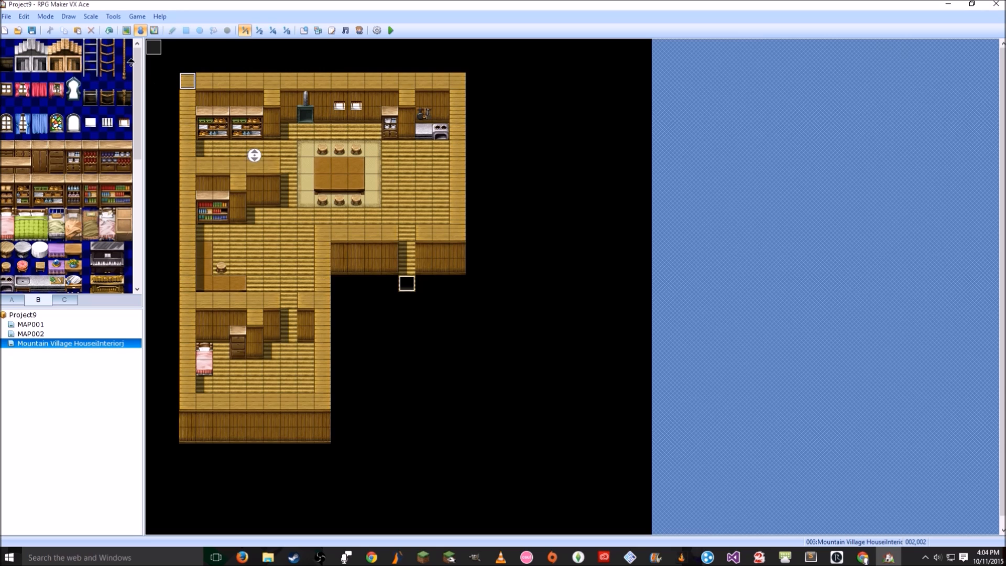
pyautogui.doubleClick(156, 49)
pyautogui.doubleClick(548, 166)
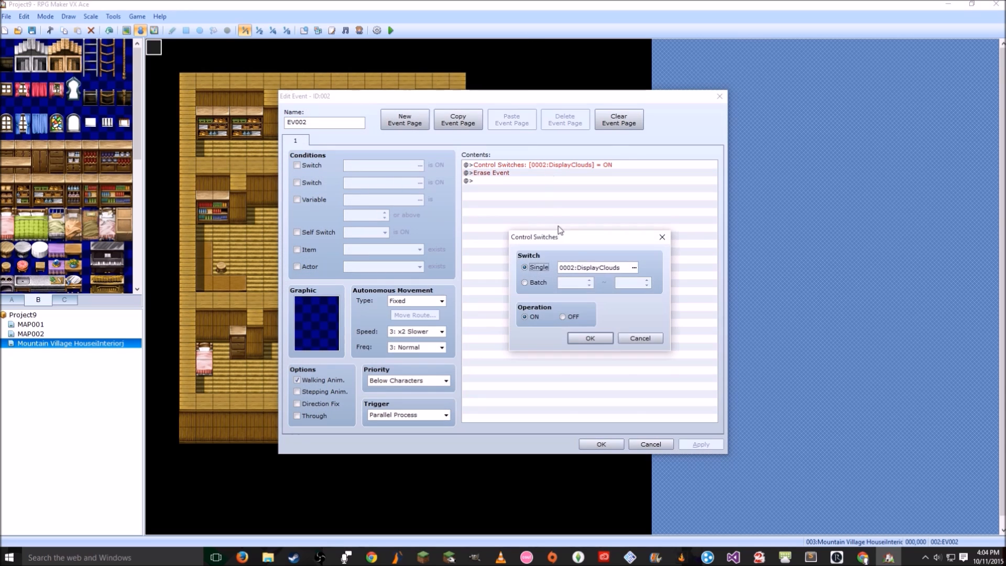
pyautogui.click(584, 337)
pyautogui.click(601, 443)
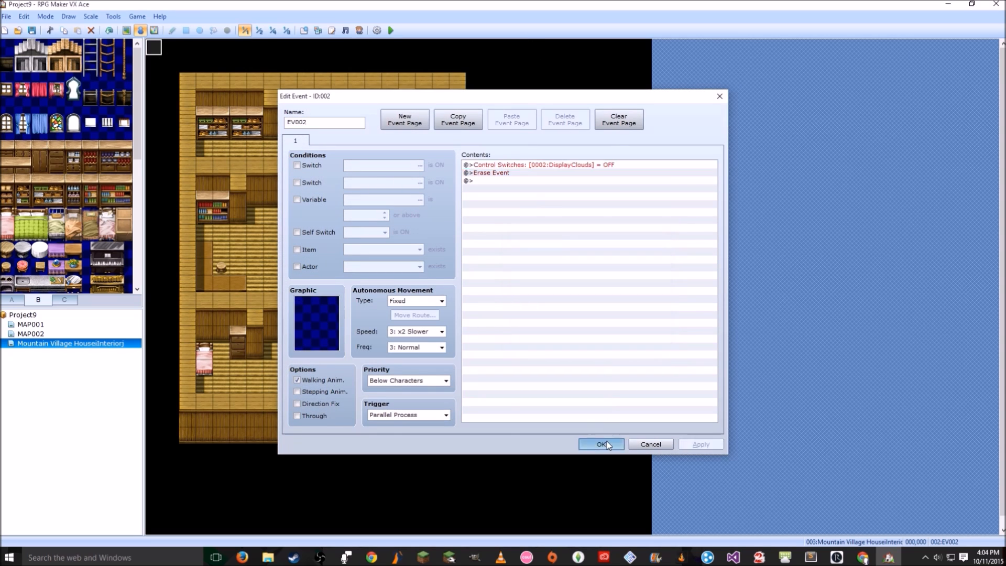
# - Playtest a new game and walk the character from MAP001 to MAP002 to check the fog across the transfer
pyautogui.press('F12')
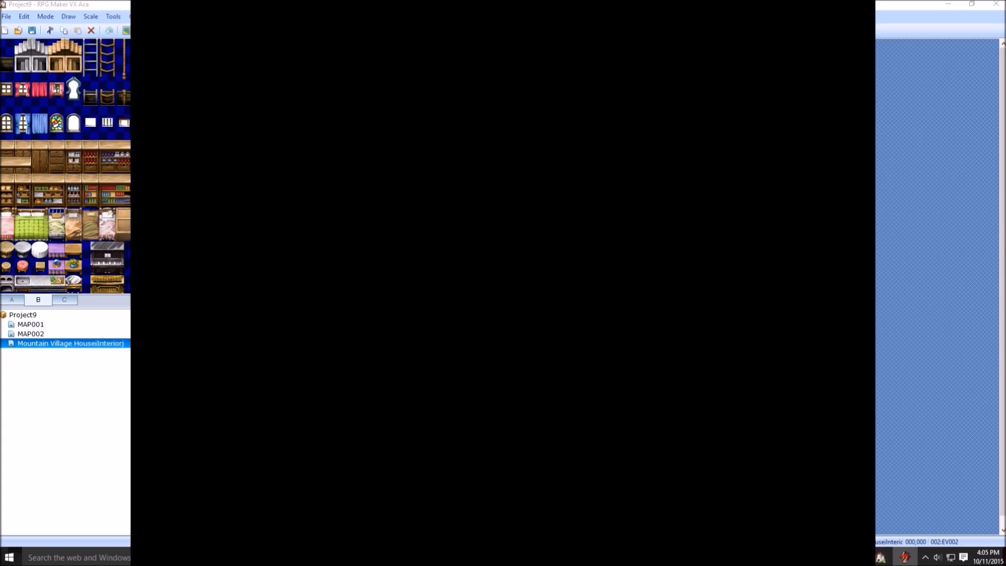
pyautogui.press('Return')
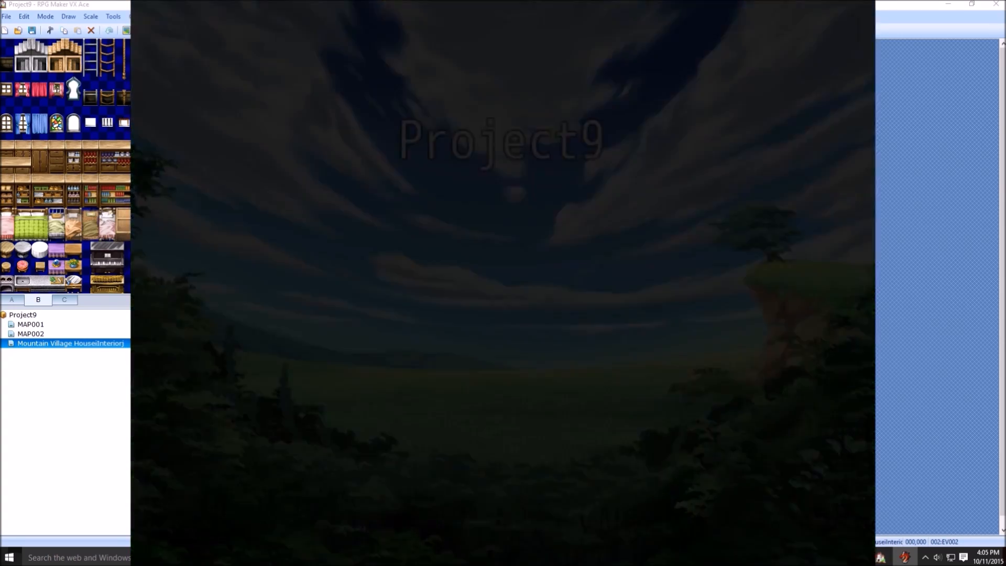
pyautogui.press('Left')
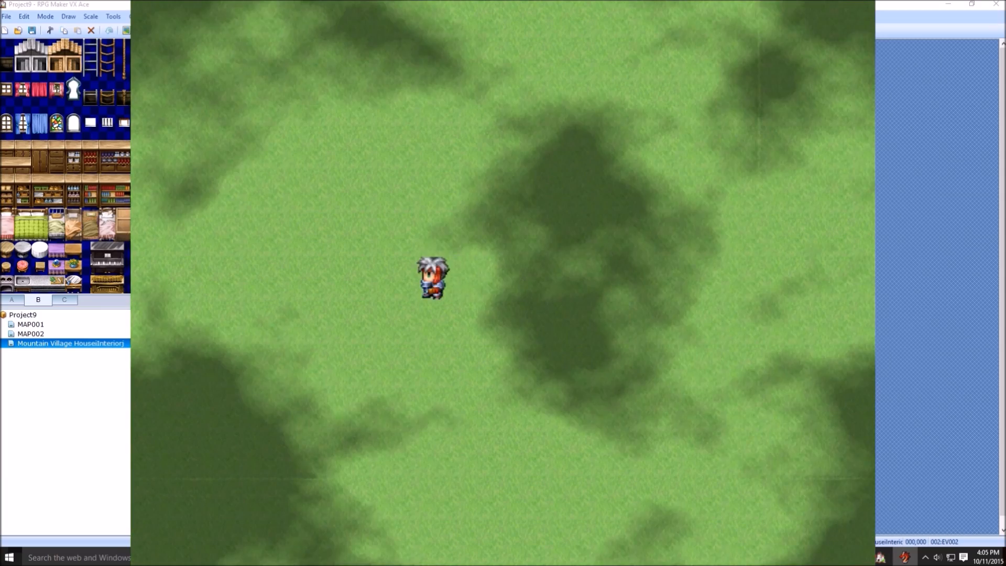
pyautogui.press('Left')
pyautogui.press('Left')
pyautogui.press('Left')
pyautogui.press('Left')
pyautogui.press('Left')
pyautogui.press('Left')
pyautogui.press('Left')
pyautogui.press('Left')
pyautogui.press('Left')
pyautogui.press('Left')
pyautogui.press('Left')
pyautogui.press('Left')
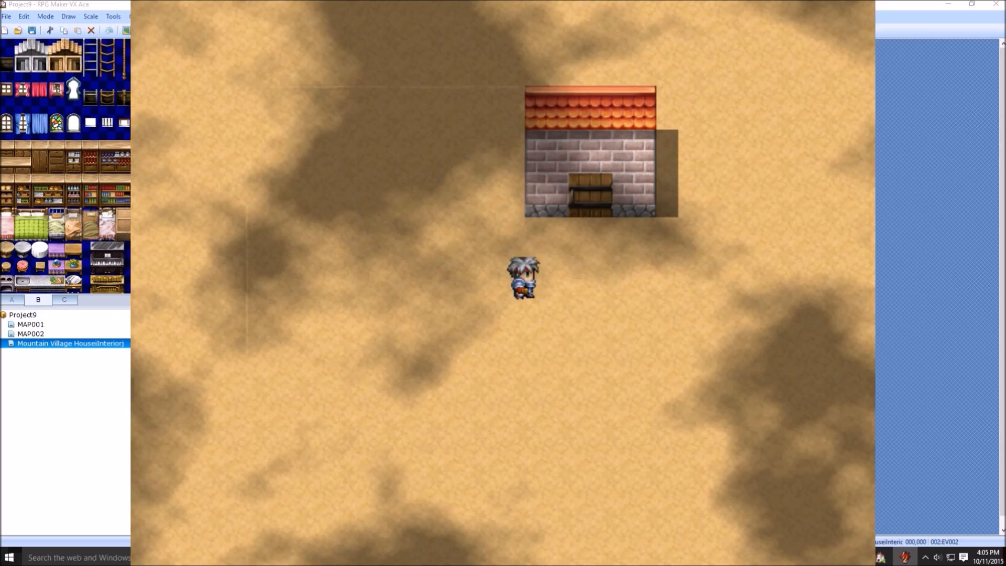
# - Enter the house through its door, check the interior for fog, and end the playtest
pyautogui.press('Right')
pyautogui.press('Right')
pyautogui.press('Right')
pyautogui.press('Up')
pyautogui.press('Up')
pyautogui.press('Up')
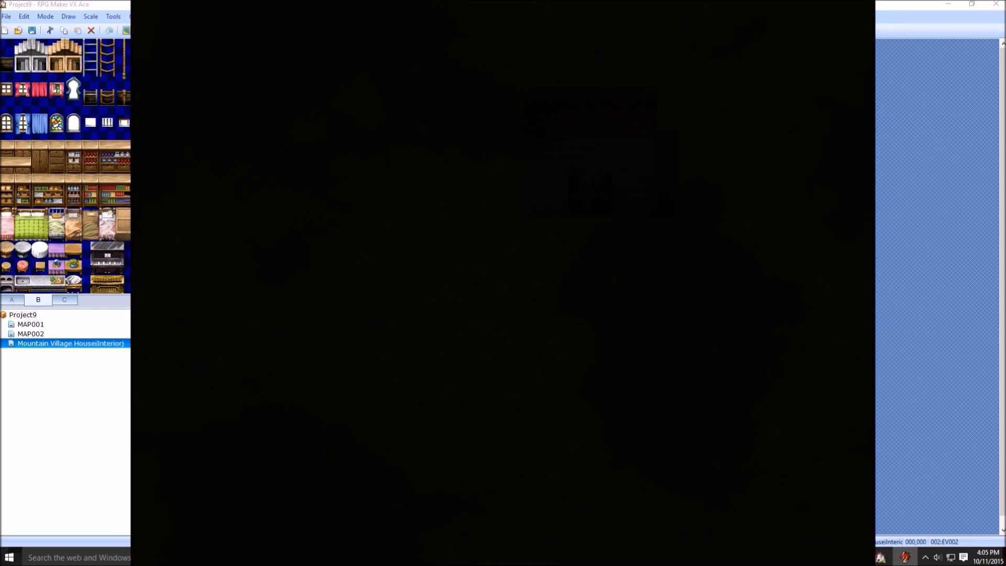
pyautogui.press('Up')
pyautogui.press('Up')
pyautogui.press('Up')
pyautogui.press('Up')
pyautogui.press('Up')
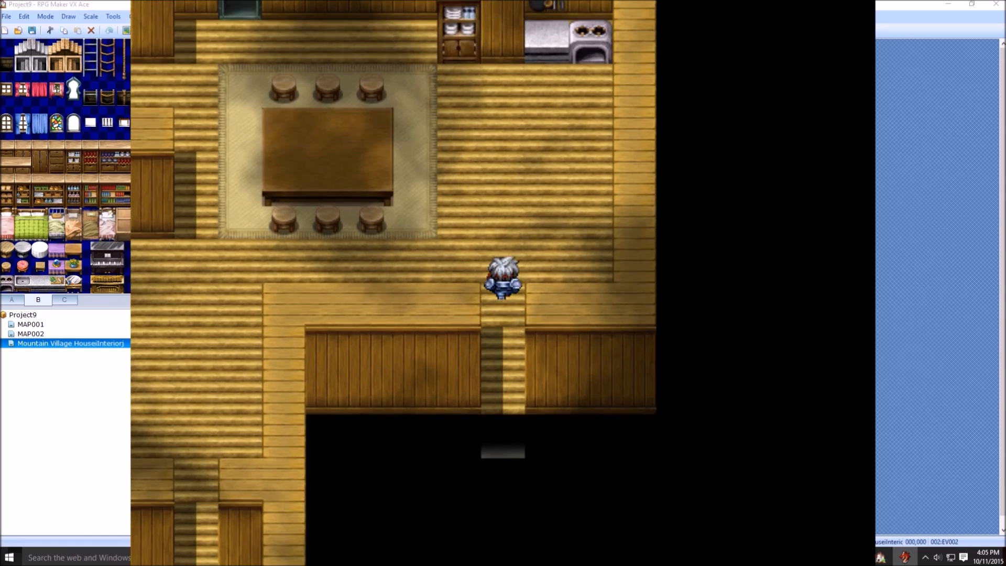
pyautogui.press('Up')
pyautogui.press('Down')
pyautogui.press('Down')
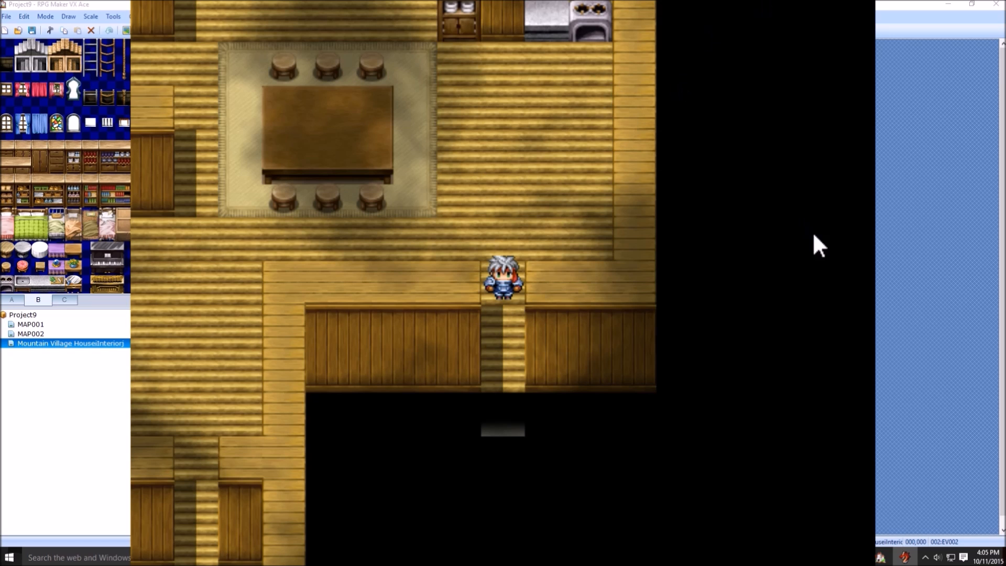
pyautogui.click(846, 2)
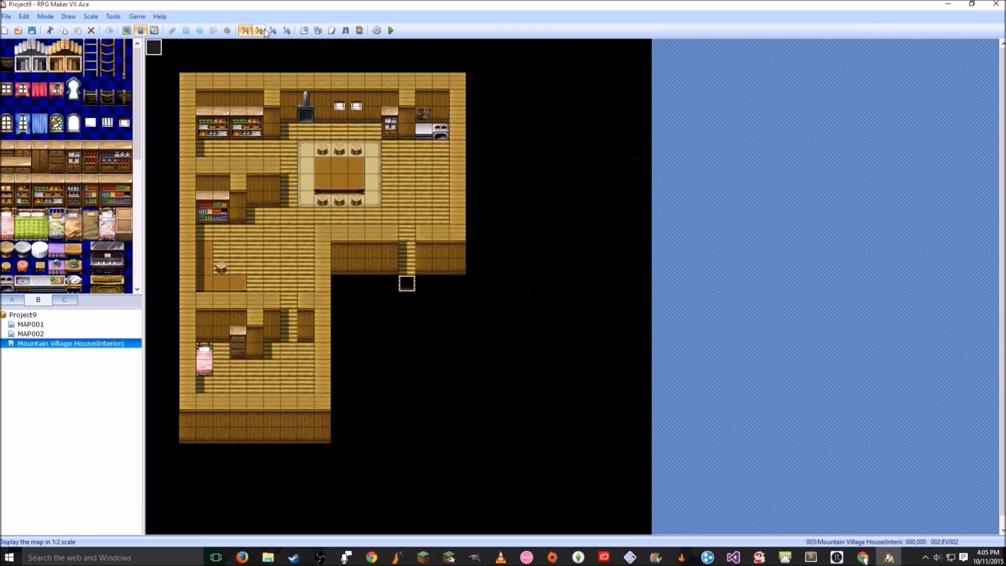
# - Add a conditional branch at the end of the StartGame common event that checks whether switch 0002:DisplayClouds is OFF
pyautogui.click(304, 31)
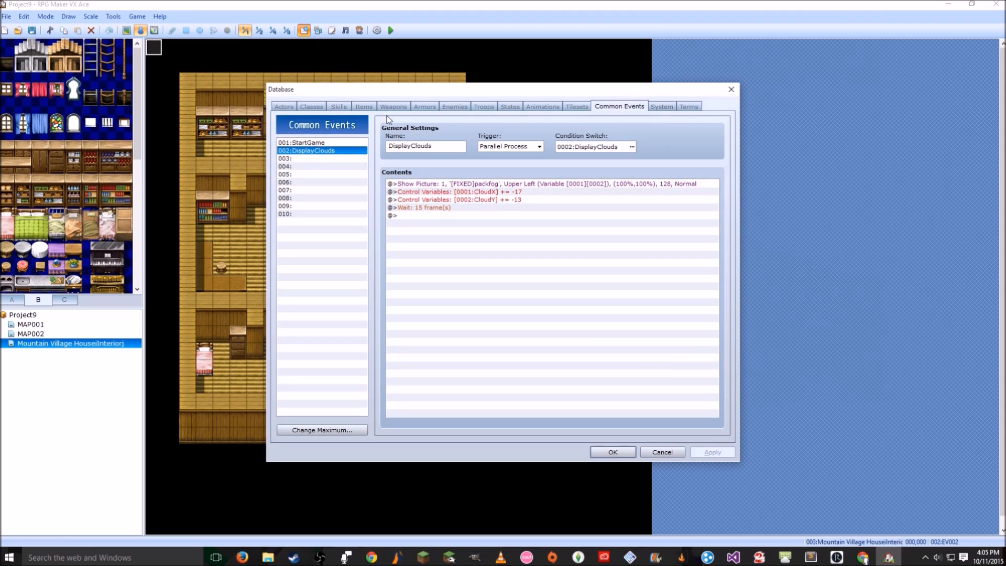
pyautogui.click(320, 143)
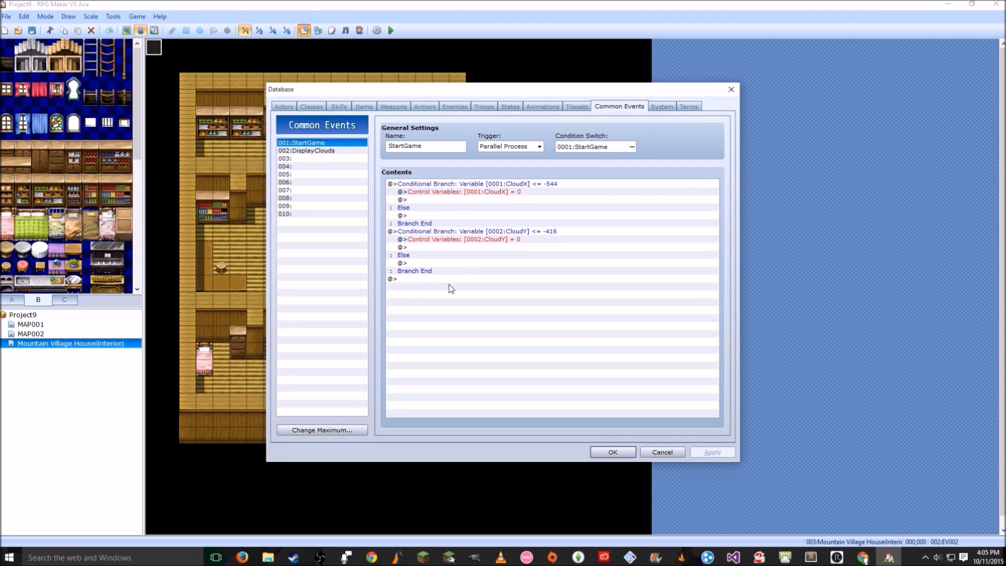
pyautogui.click(428, 279)
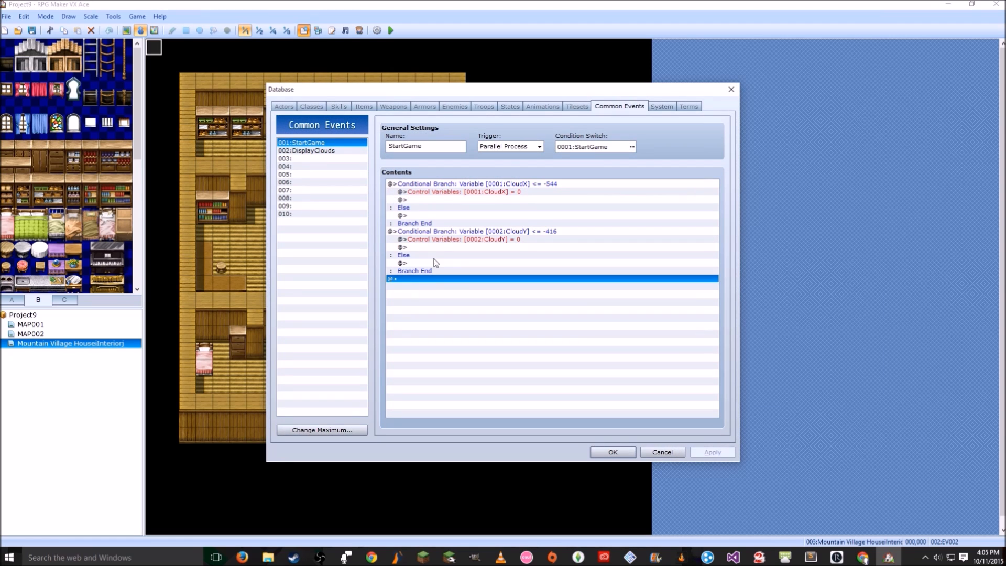
pyautogui.doubleClick(448, 282)
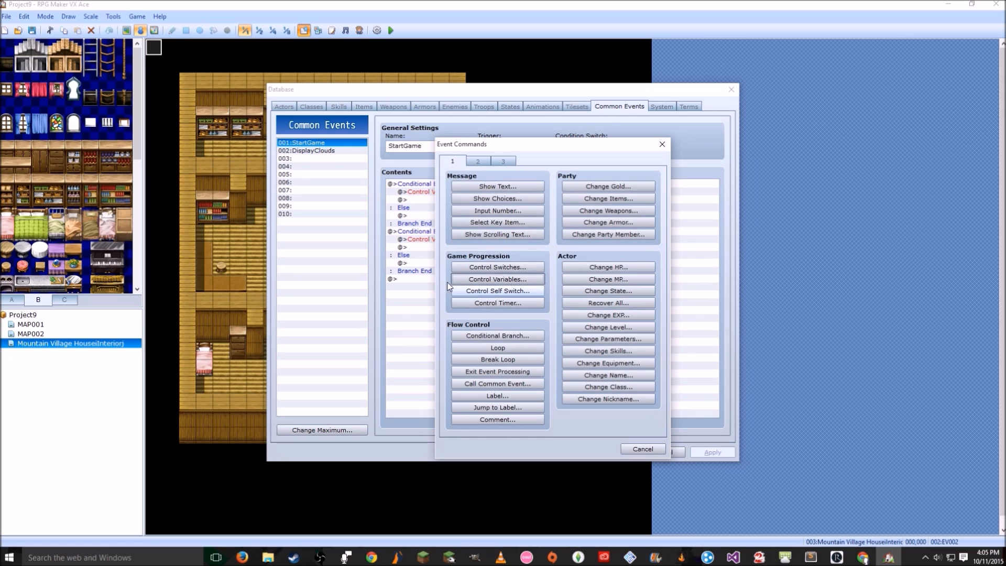
pyautogui.click(523, 336)
pyautogui.click(478, 253)
pyautogui.click(468, 236)
pyautogui.click(574, 237)
pyautogui.click(573, 220)
pyautogui.click(581, 212)
pyautogui.doubleClick(580, 220)
pyautogui.click(634, 236)
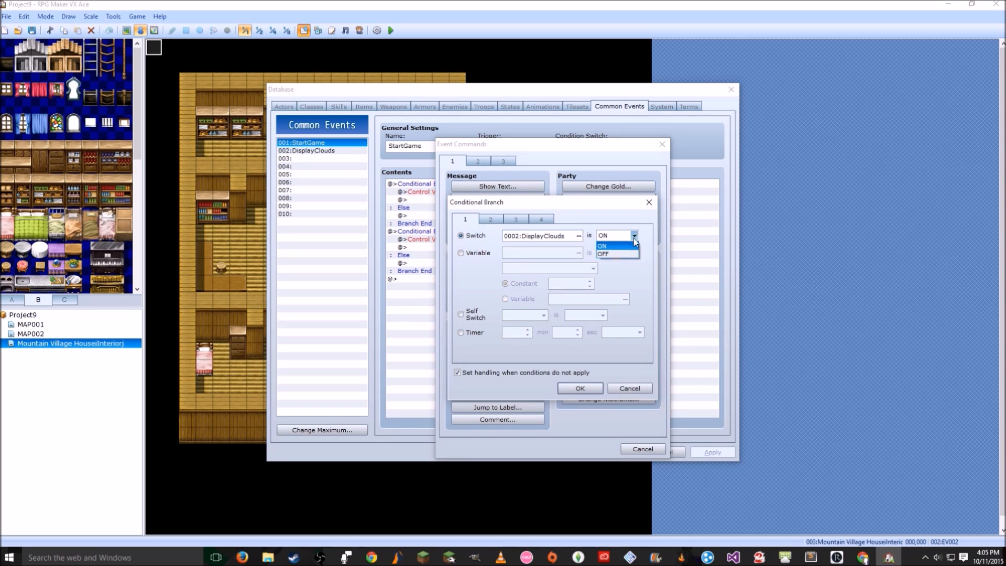
pyautogui.click(579, 390)
# - Add an Erase Picture command for picture 1 inside the DisplayClouds branch and accept the database changes
pyautogui.doubleClick(468, 287)
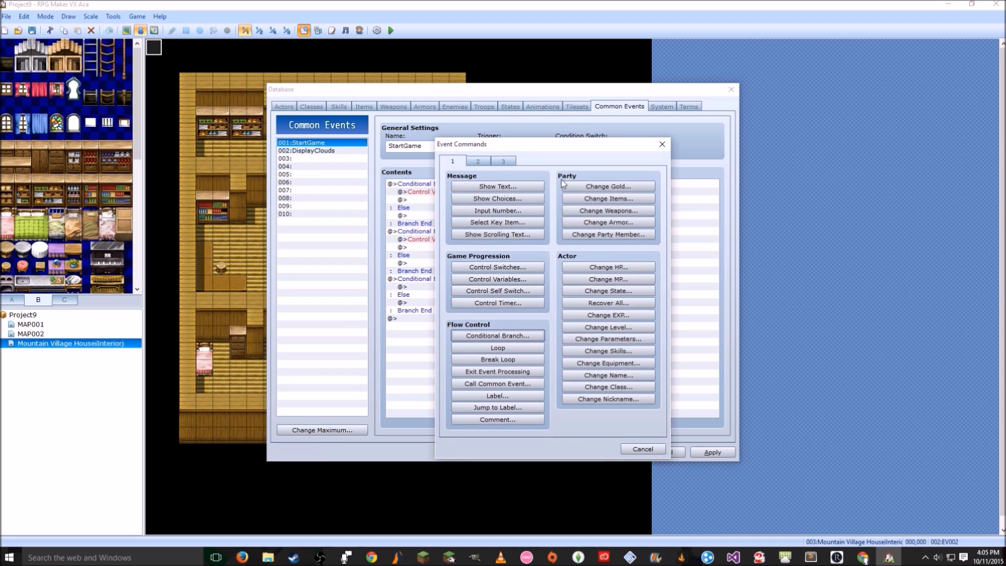
pyautogui.click(483, 161)
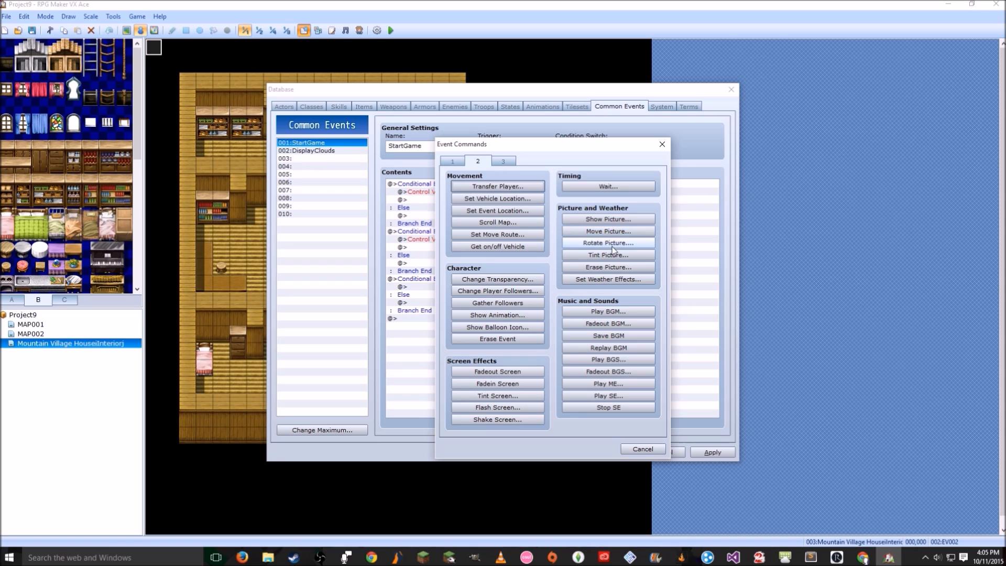
pyautogui.click(620, 272)
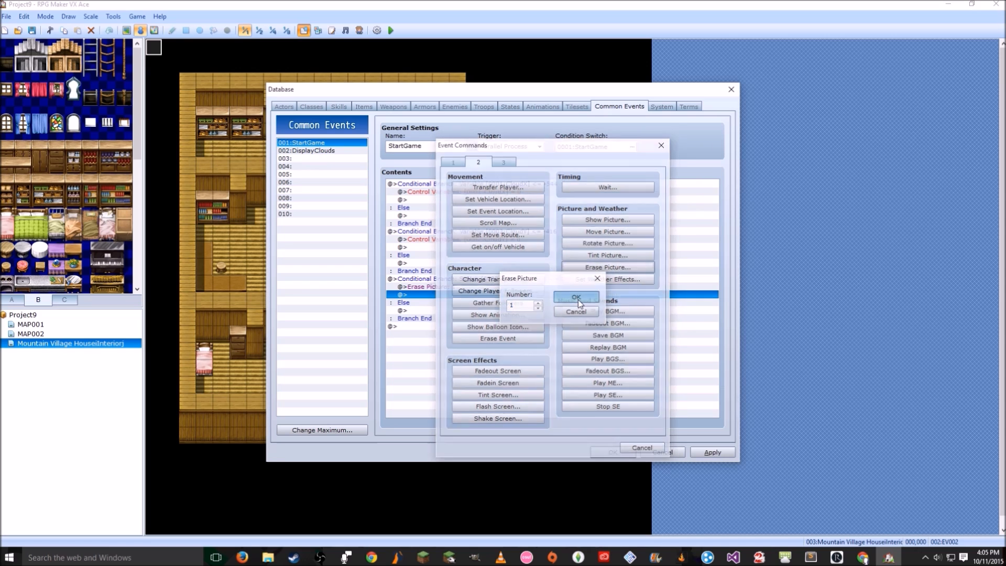
pyautogui.click(579, 295)
pyautogui.click(613, 452)
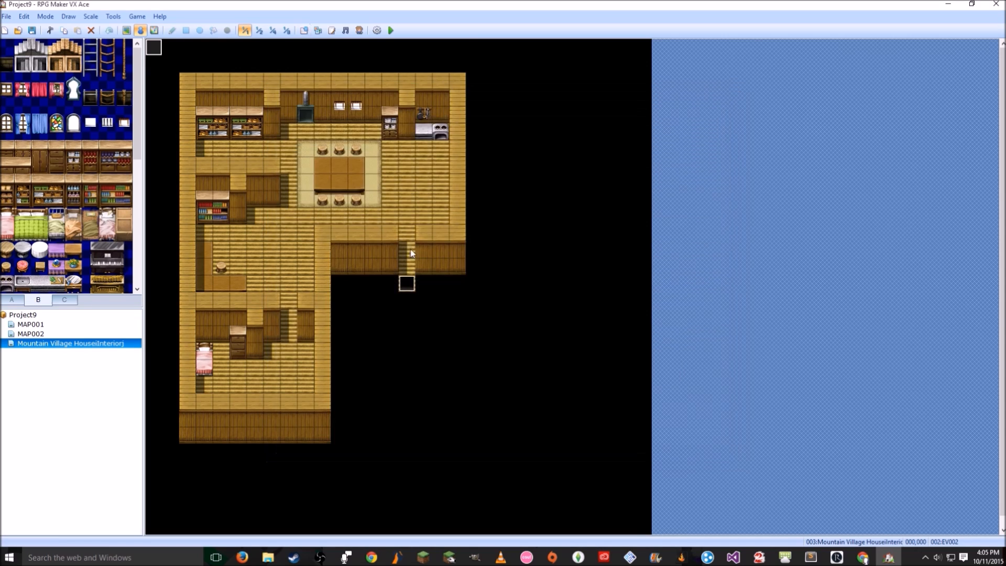
# - Playtest a new game and walk from MAP001 through MAP002 into the house to check the fog indoors
pyautogui.click(391, 31)
pyautogui.press('Return')
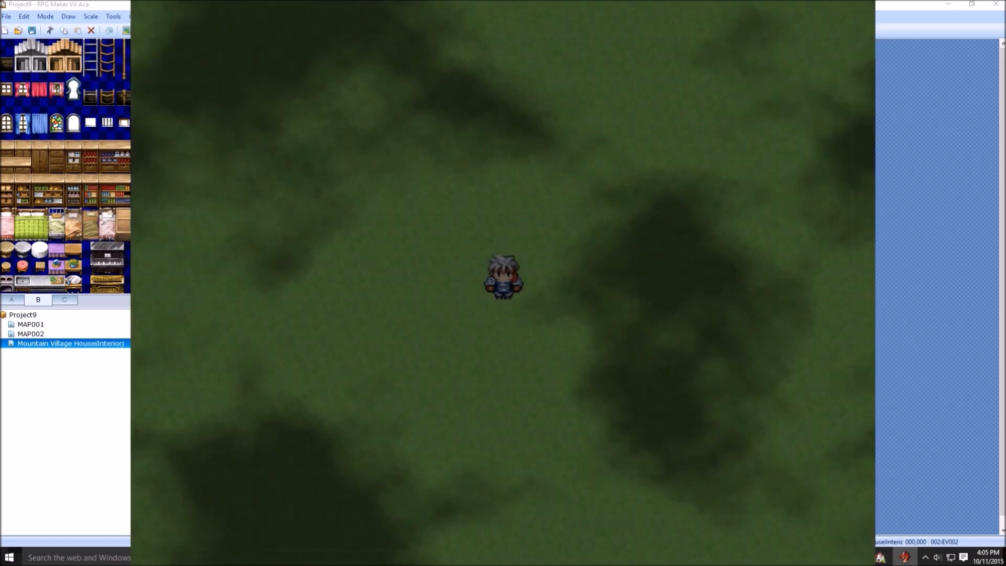
pyautogui.press('Left')
pyautogui.press('Left')
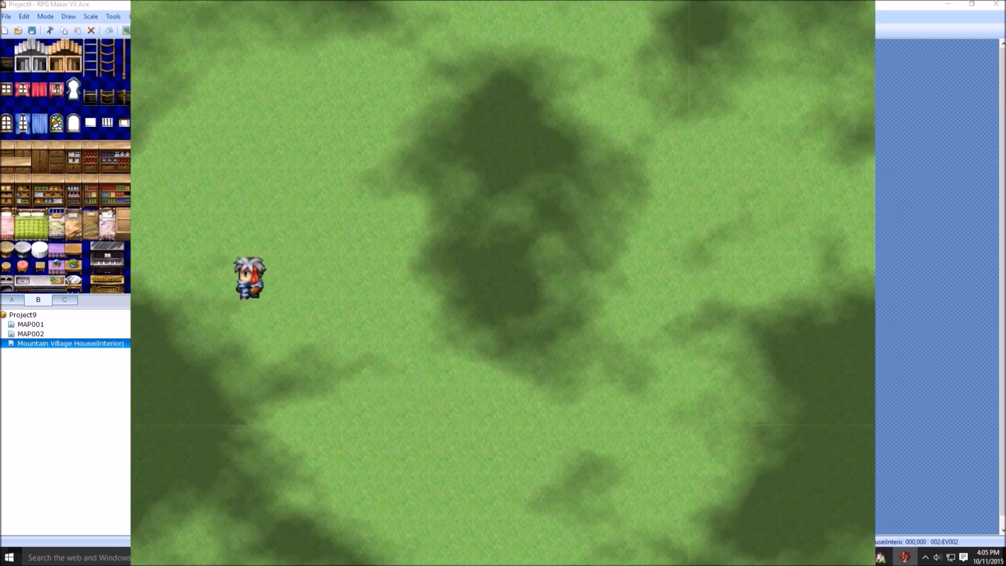
pyautogui.press('Left')
pyautogui.press('Up')
pyautogui.press('Up')
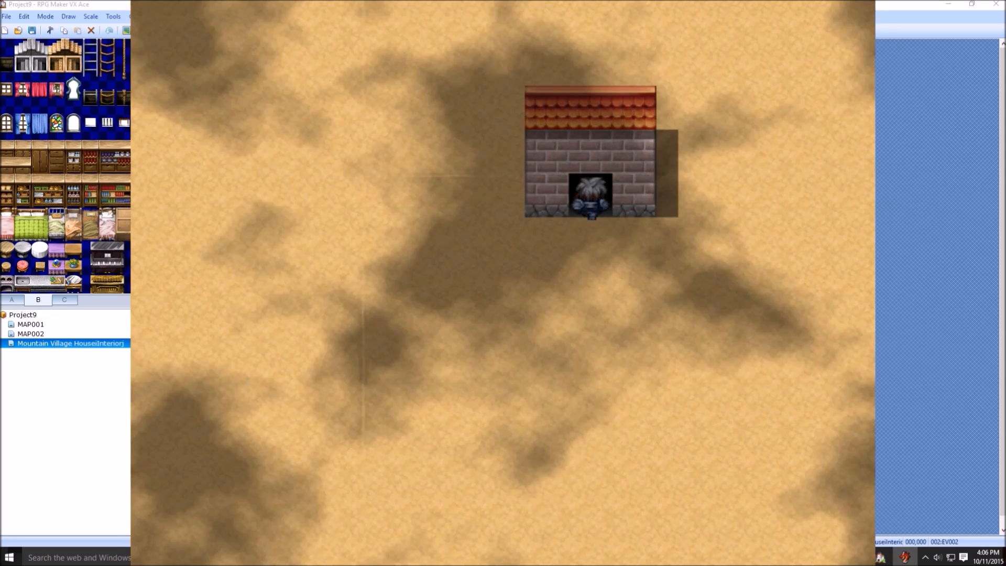
pyautogui.press('Up')
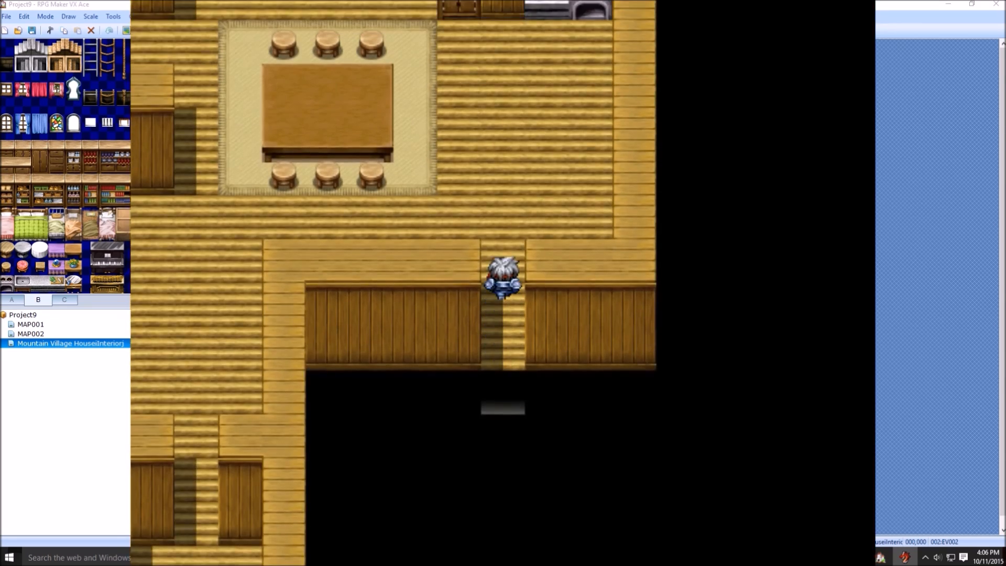
# - Walk around the house interior and leave through its exit to check the fog back on MAP002
pyautogui.press('Left')
pyautogui.press('Down')
pyautogui.press('Down')
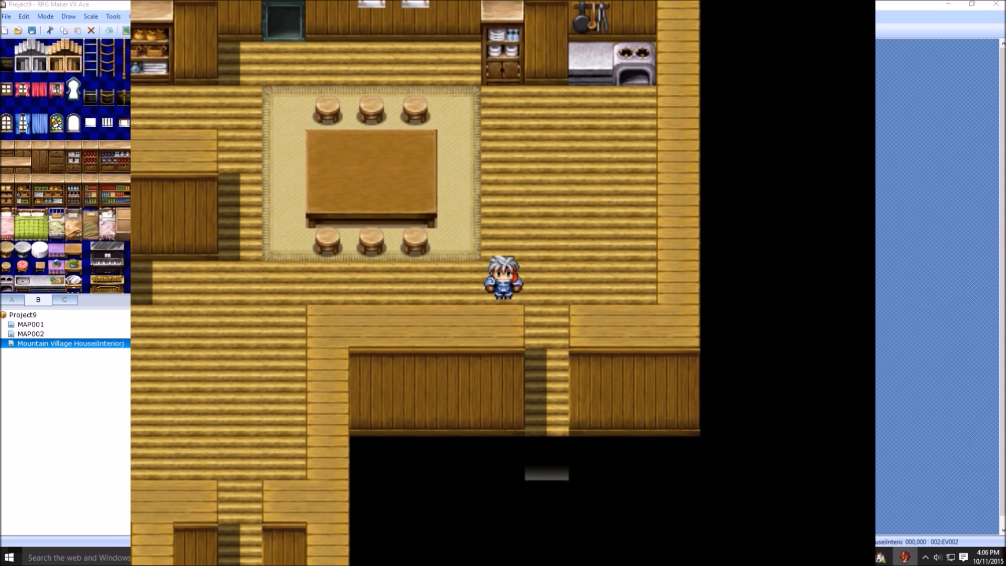
pyautogui.press('Right')
pyautogui.press('Down')
pyautogui.press('Down')
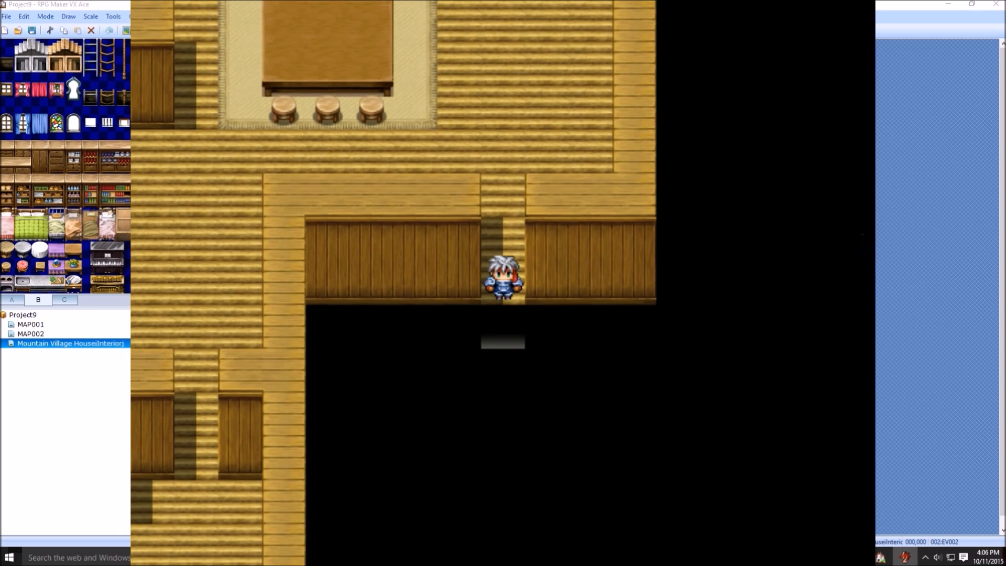
pyautogui.press('Up')
pyautogui.press('Down')
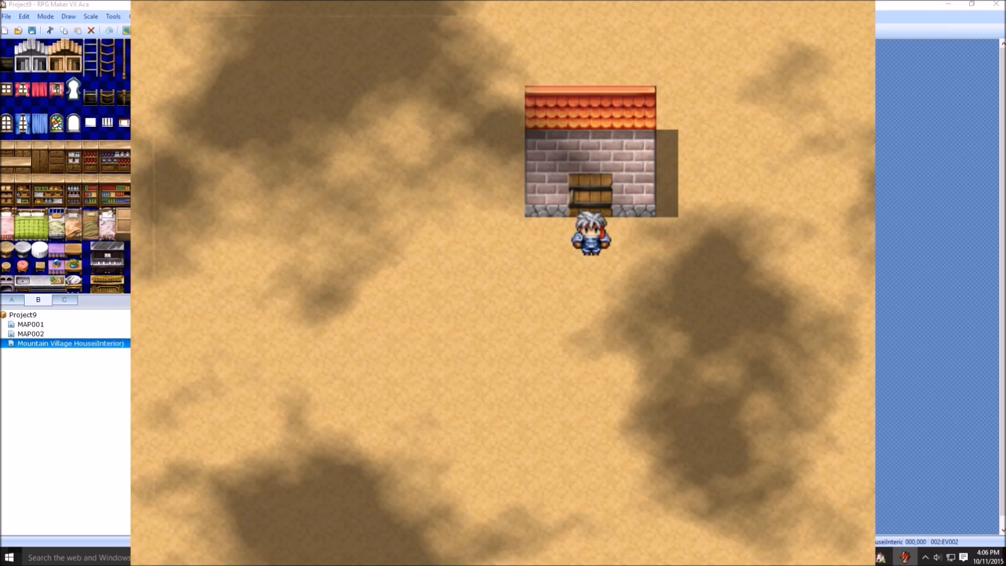
# - Walk past the house on MAP002 and cross back to MAP001 to check the fog there
pyautogui.press('Right')
pyautogui.press('Left')
pyautogui.press('Right')
pyautogui.press('Up')
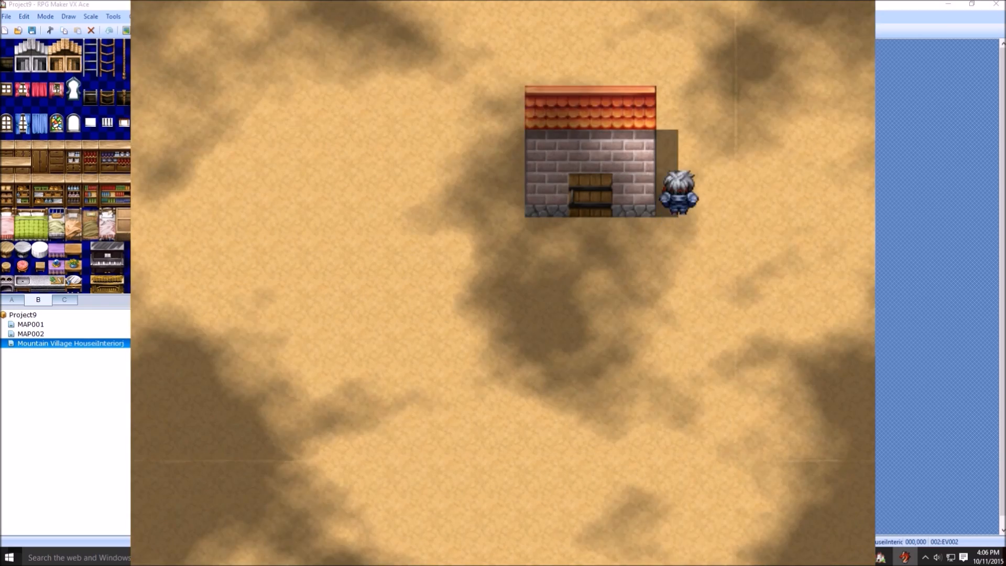
pyautogui.press('Right')
pyautogui.press('Down')
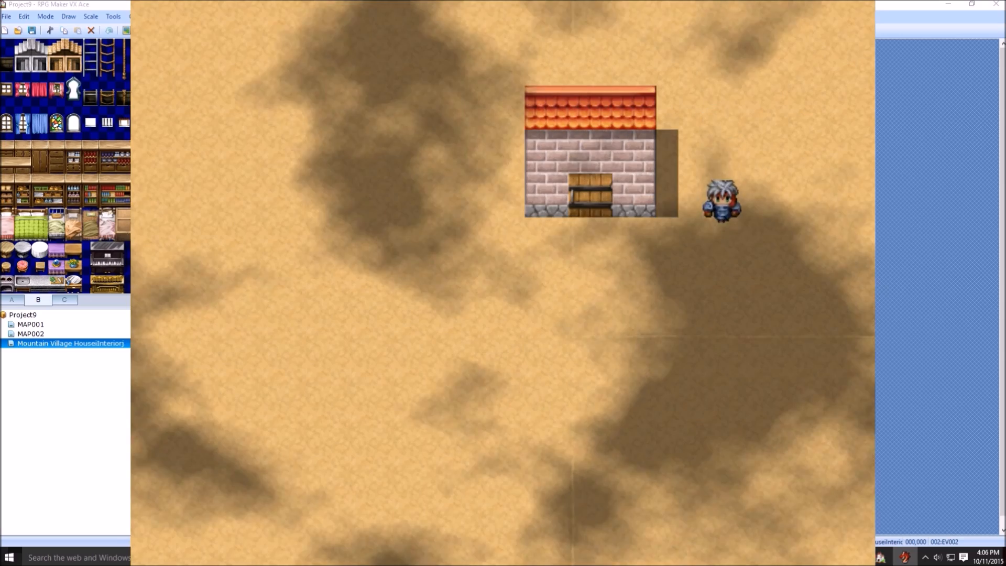
pyautogui.press('Right')
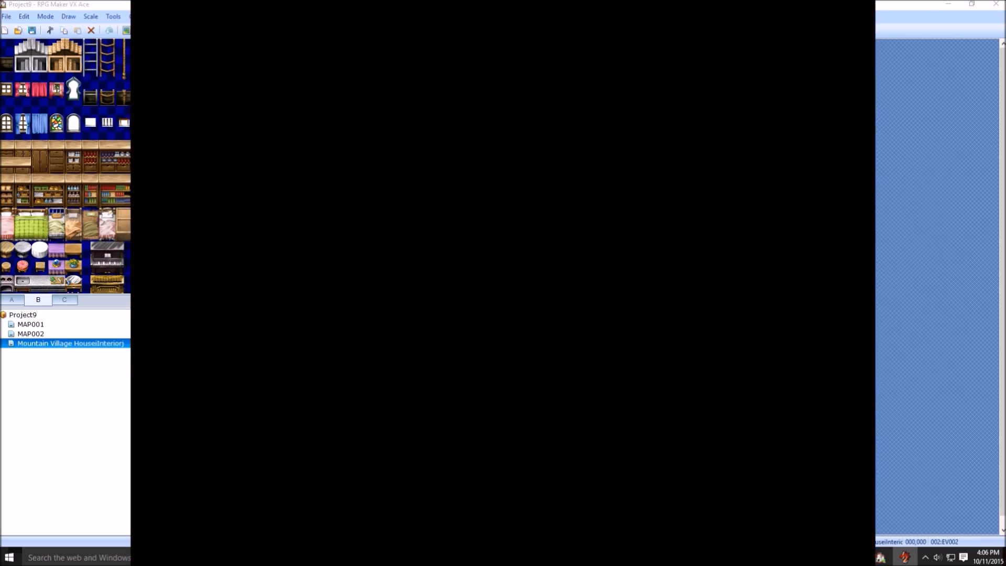
pyautogui.press('Right')
pyautogui.press('Down')
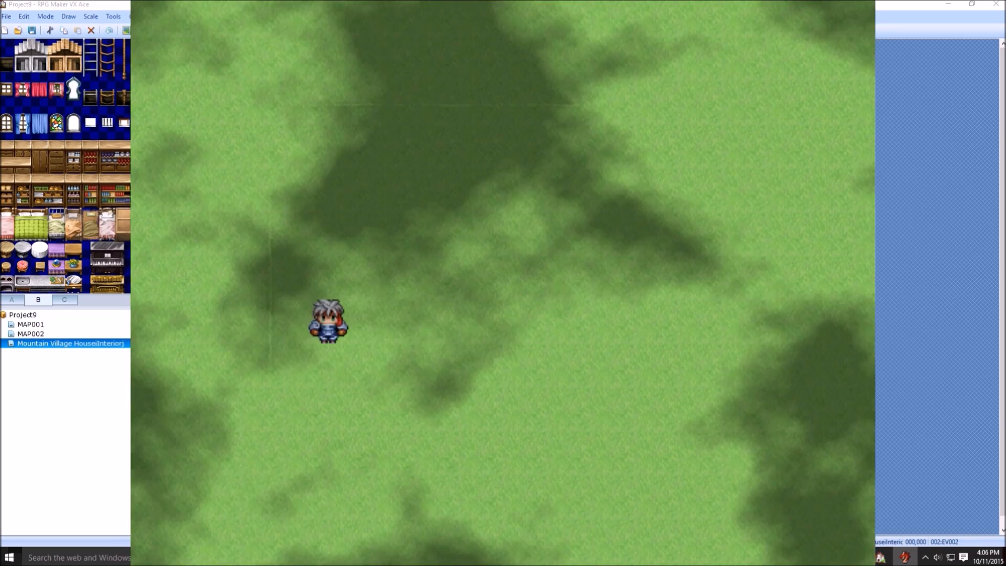
pyautogui.press('Up')
pyautogui.press('Down')
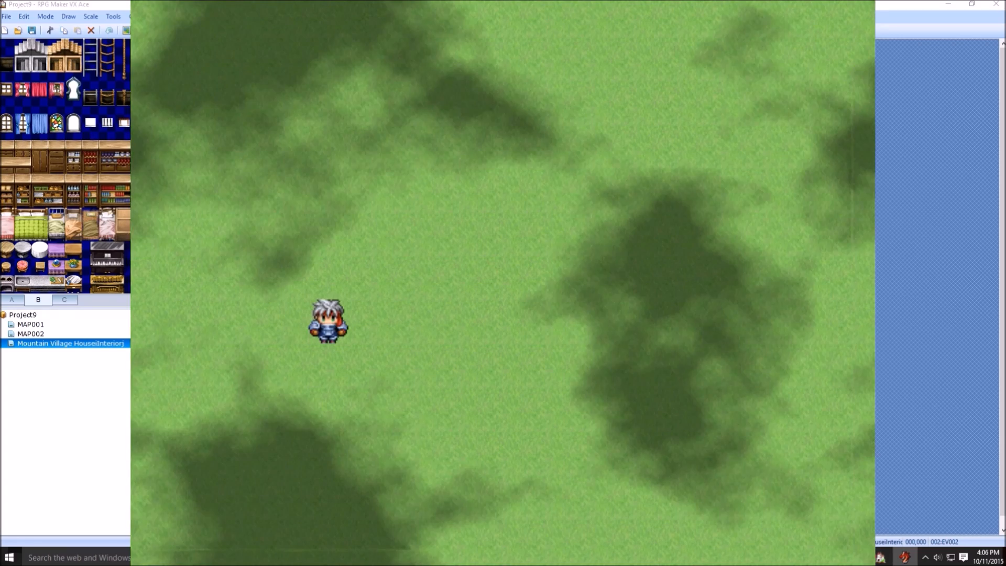